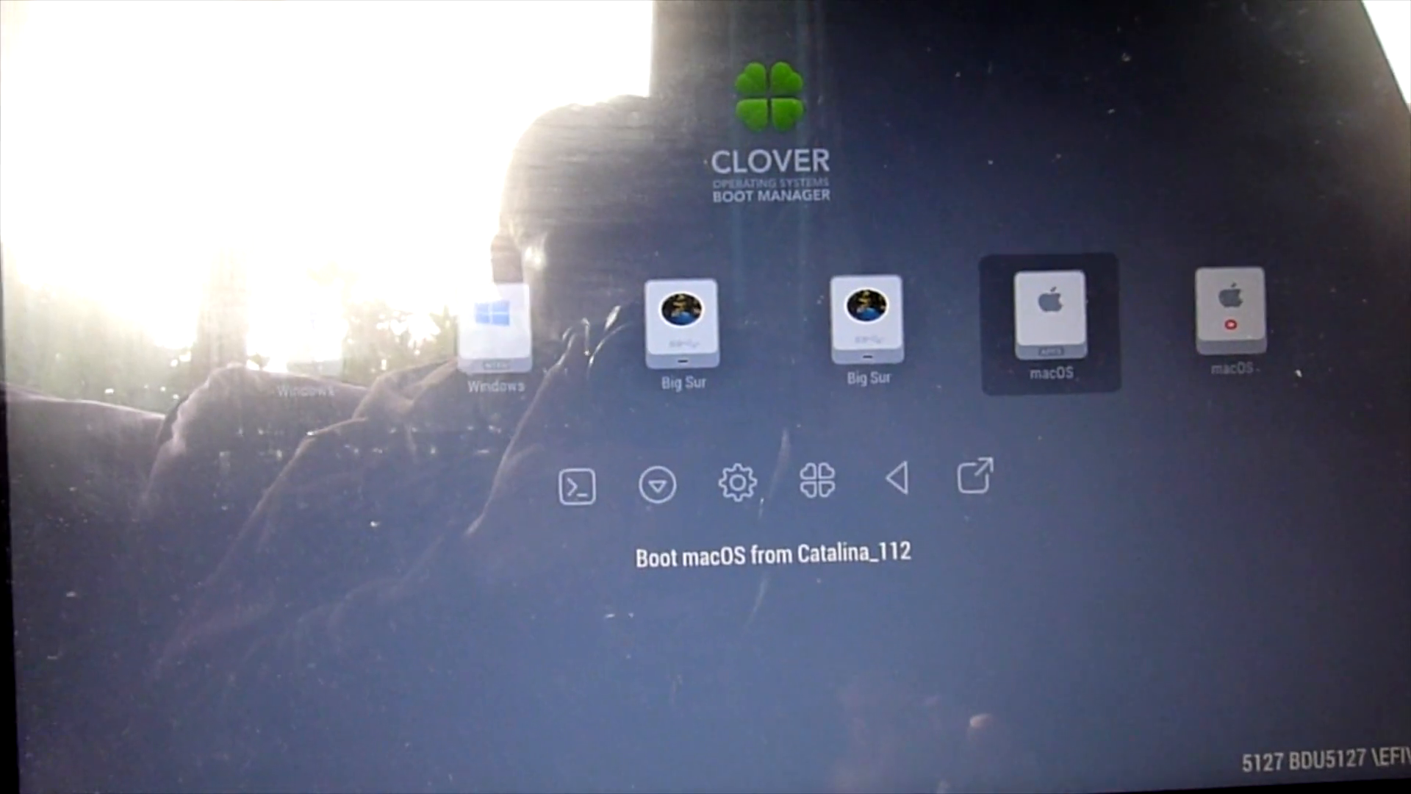
- Browse the Clover boot entries, including Catalina_112 and its recovery volume
key(Left)
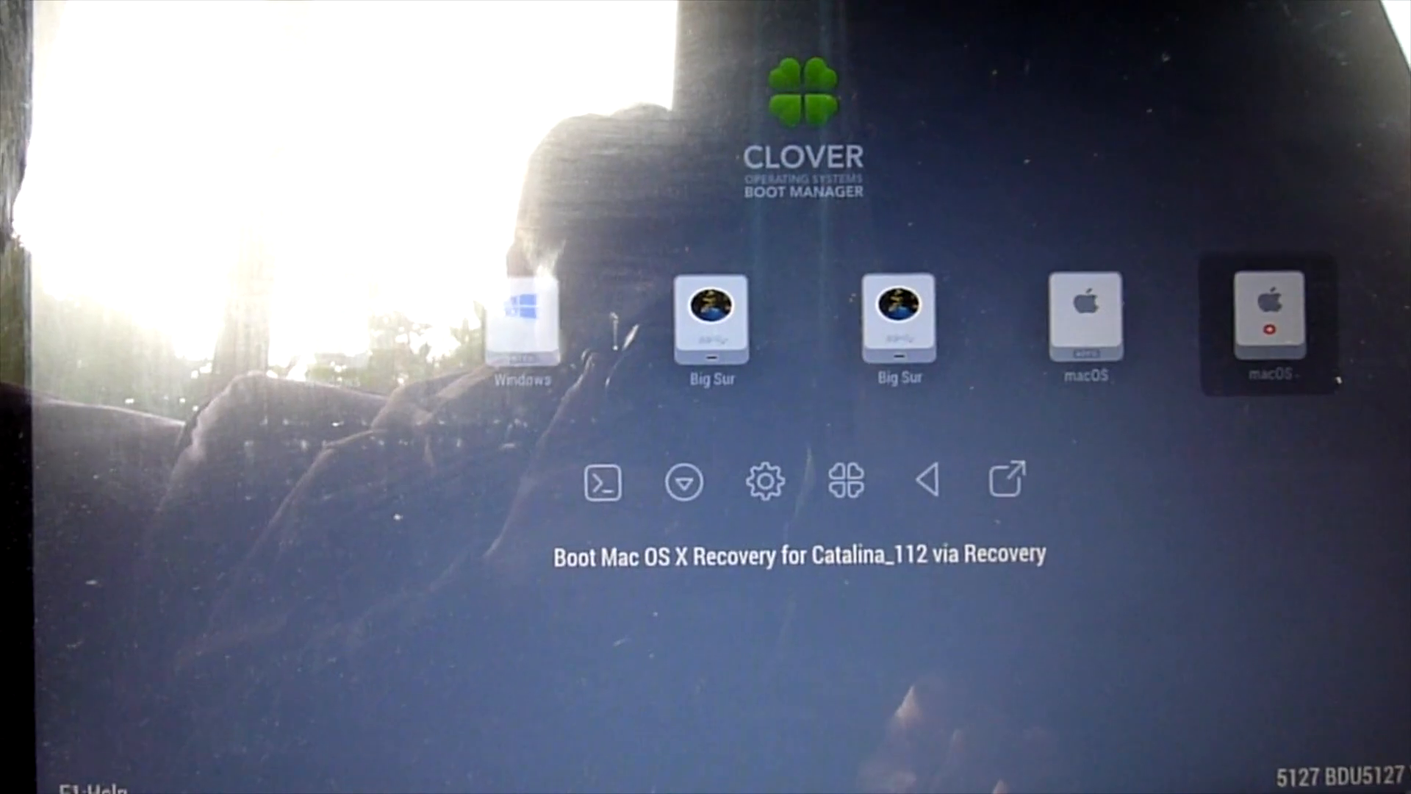
key(Left)
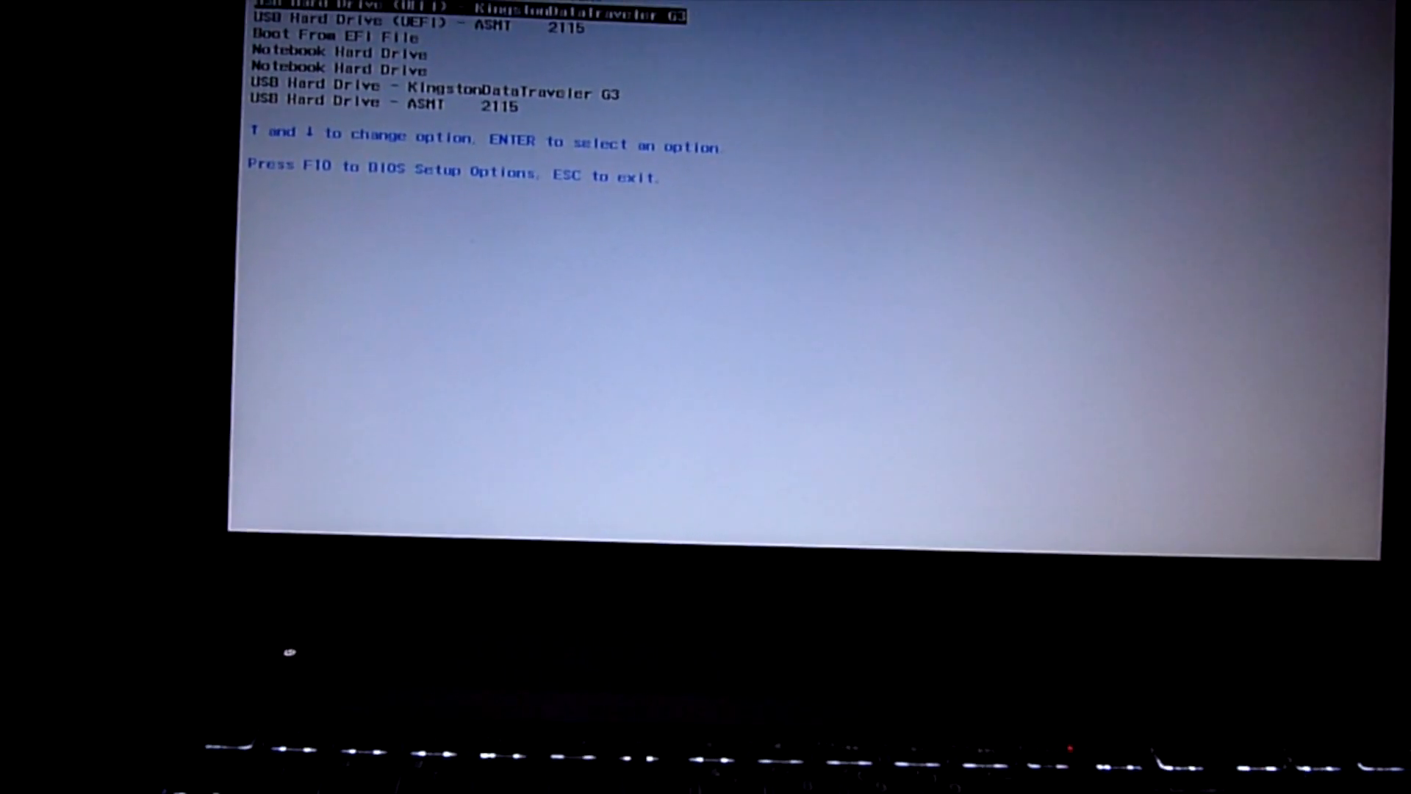
- Boot from the KingstonDataTraveler G3 UEFI drive into macOS and open the Sound preferences
key(Return)
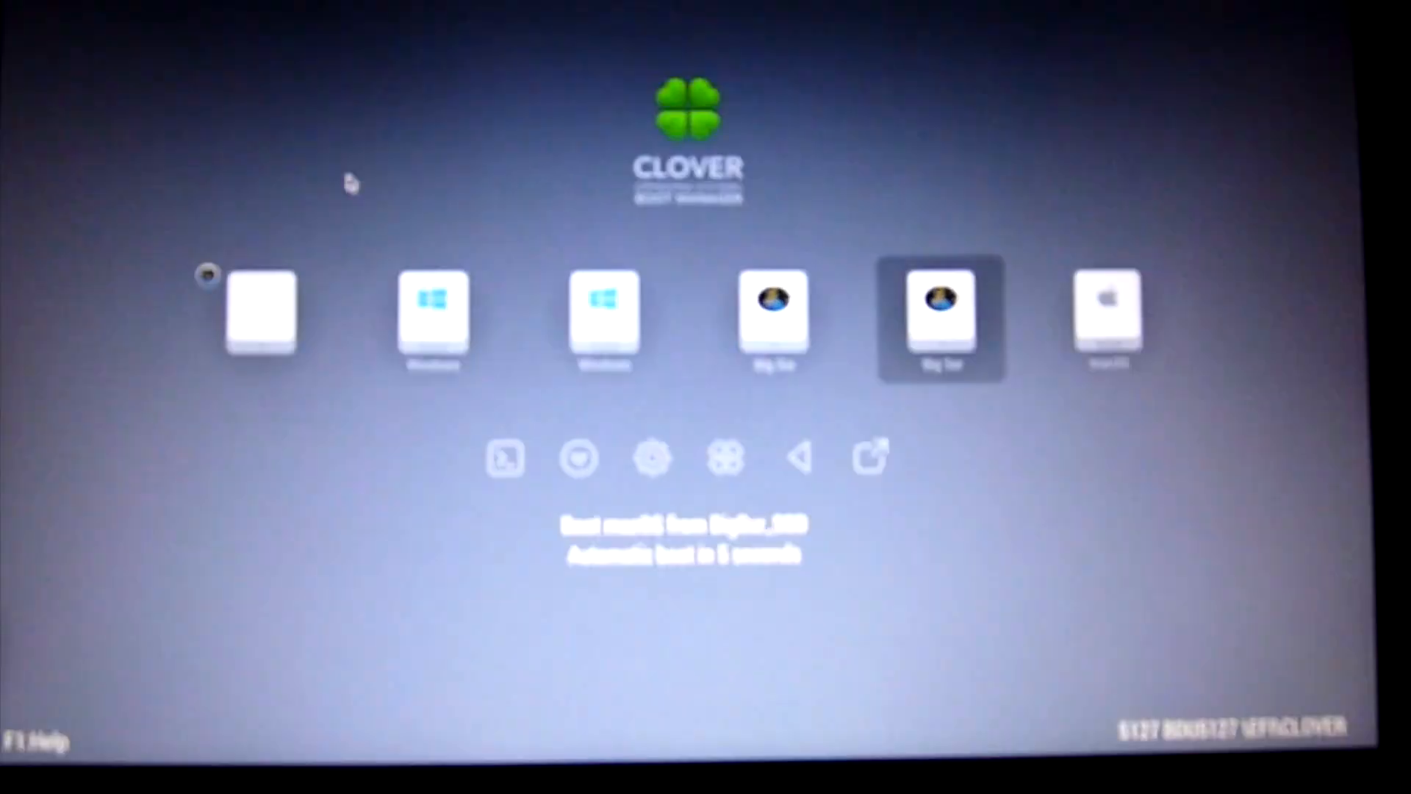
key(Left)
key(Return)
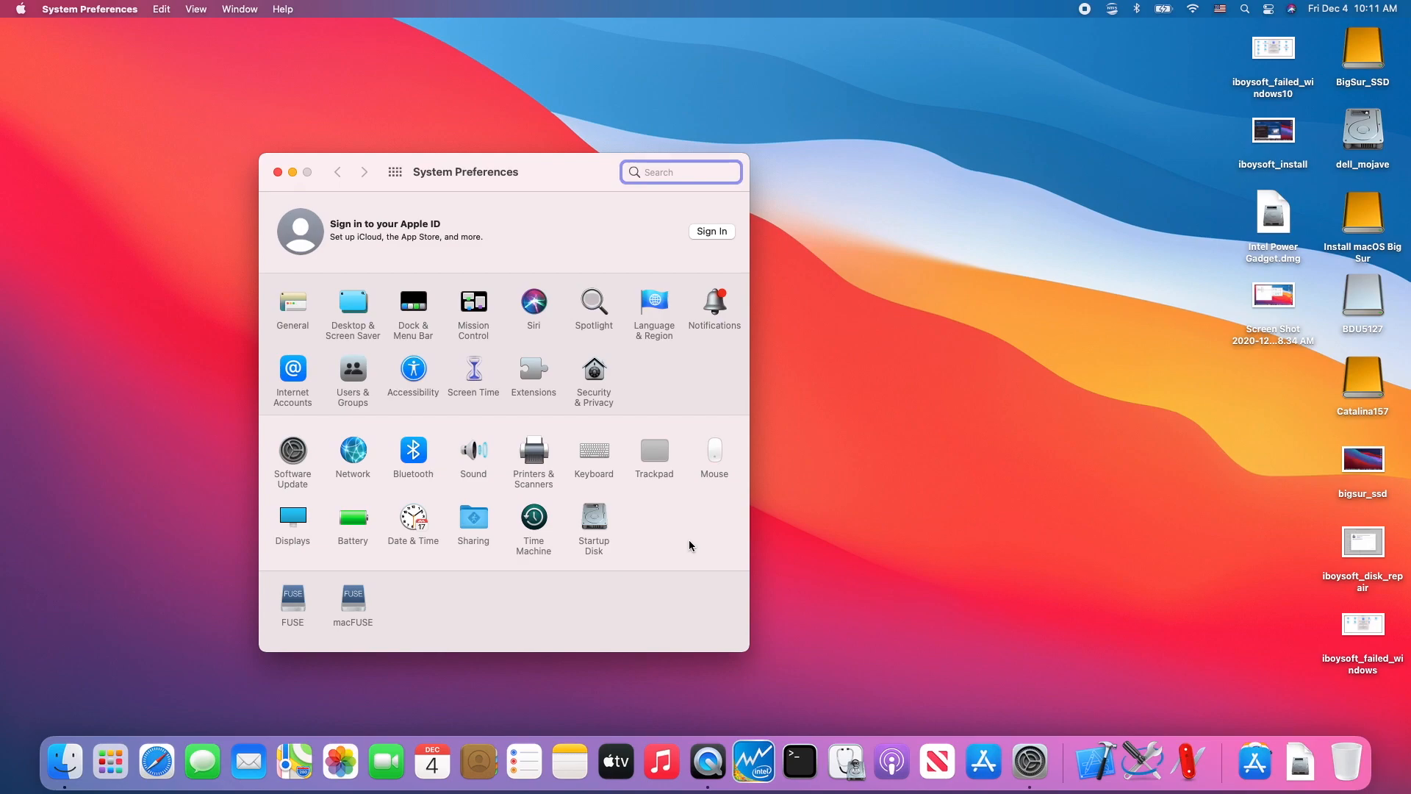
click(473, 451)
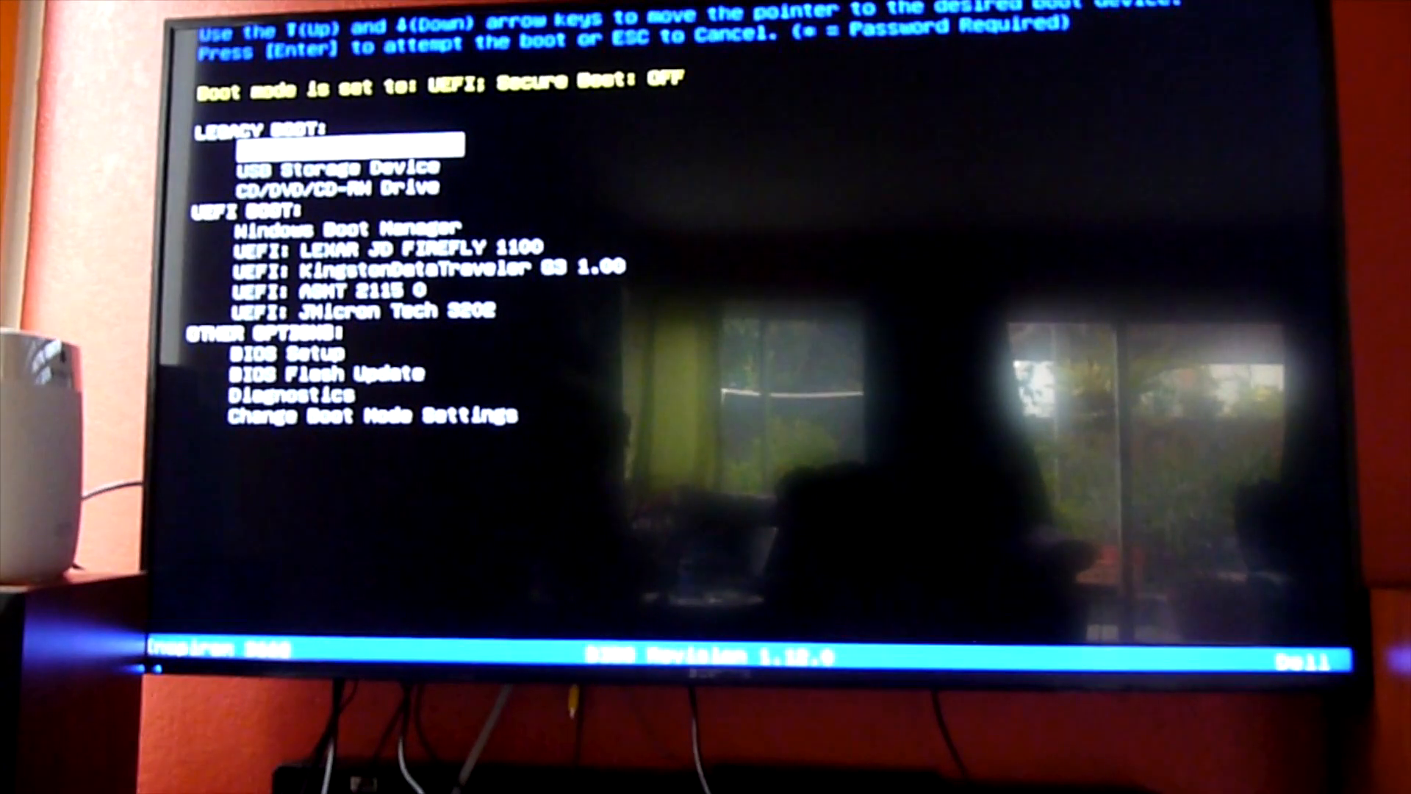
- Boot the Clover USB drive in UEFI mode and start Big Sur from BigSur_SSD via Preboot
key(Down)
key(Down)
key(Down)
key(Down)
key(Return)
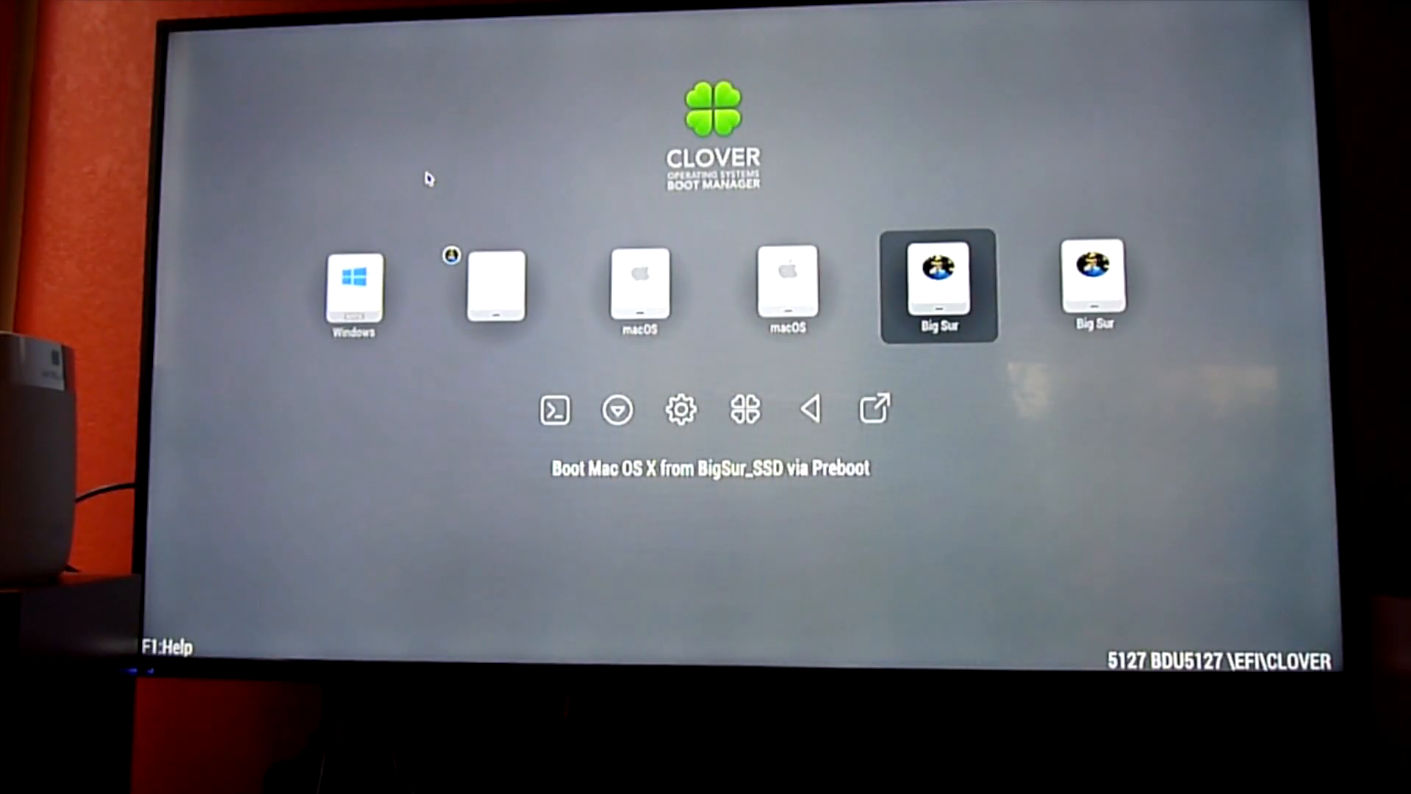
key(Return)
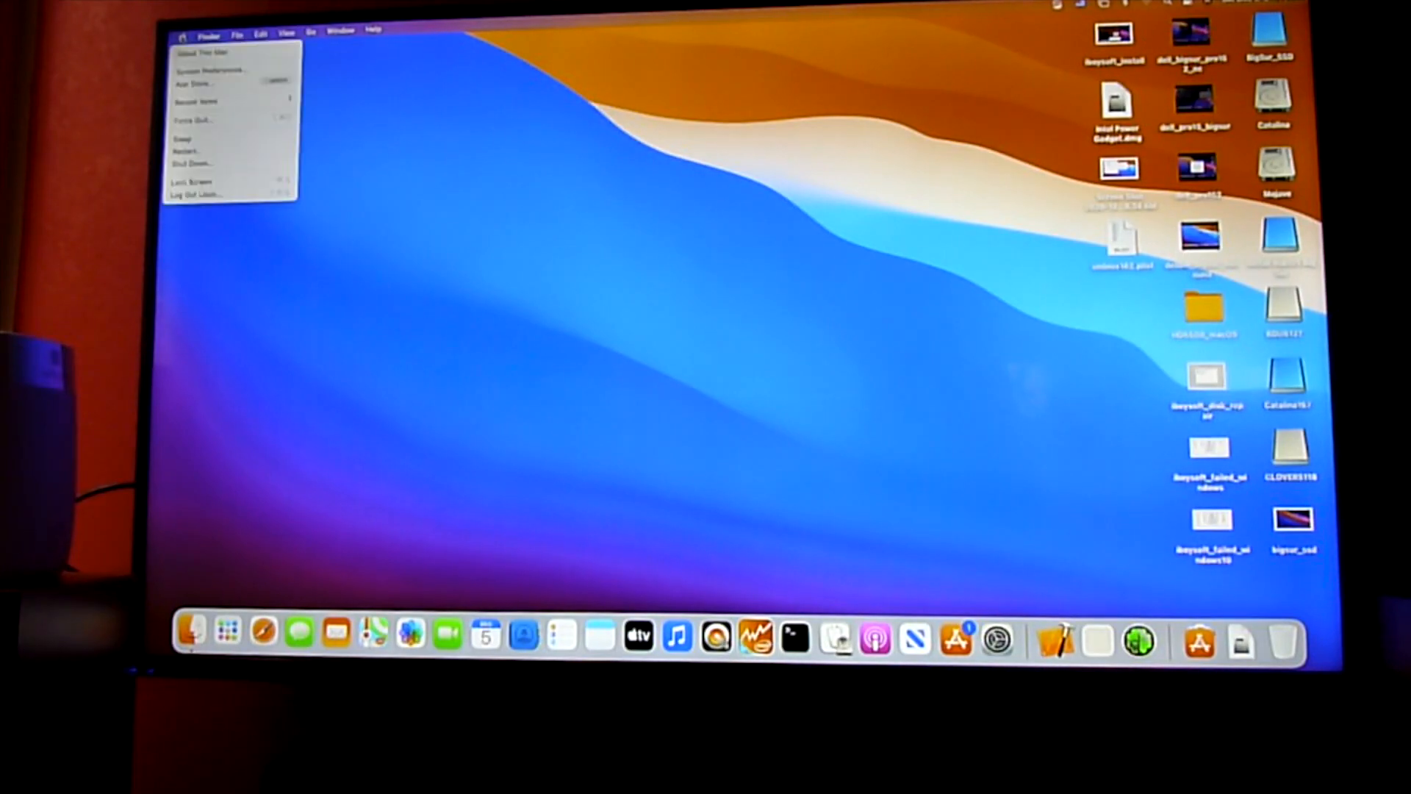
- Restart the computer and boot the Clover USB drive from the one-time boot device list
click(185, 151)
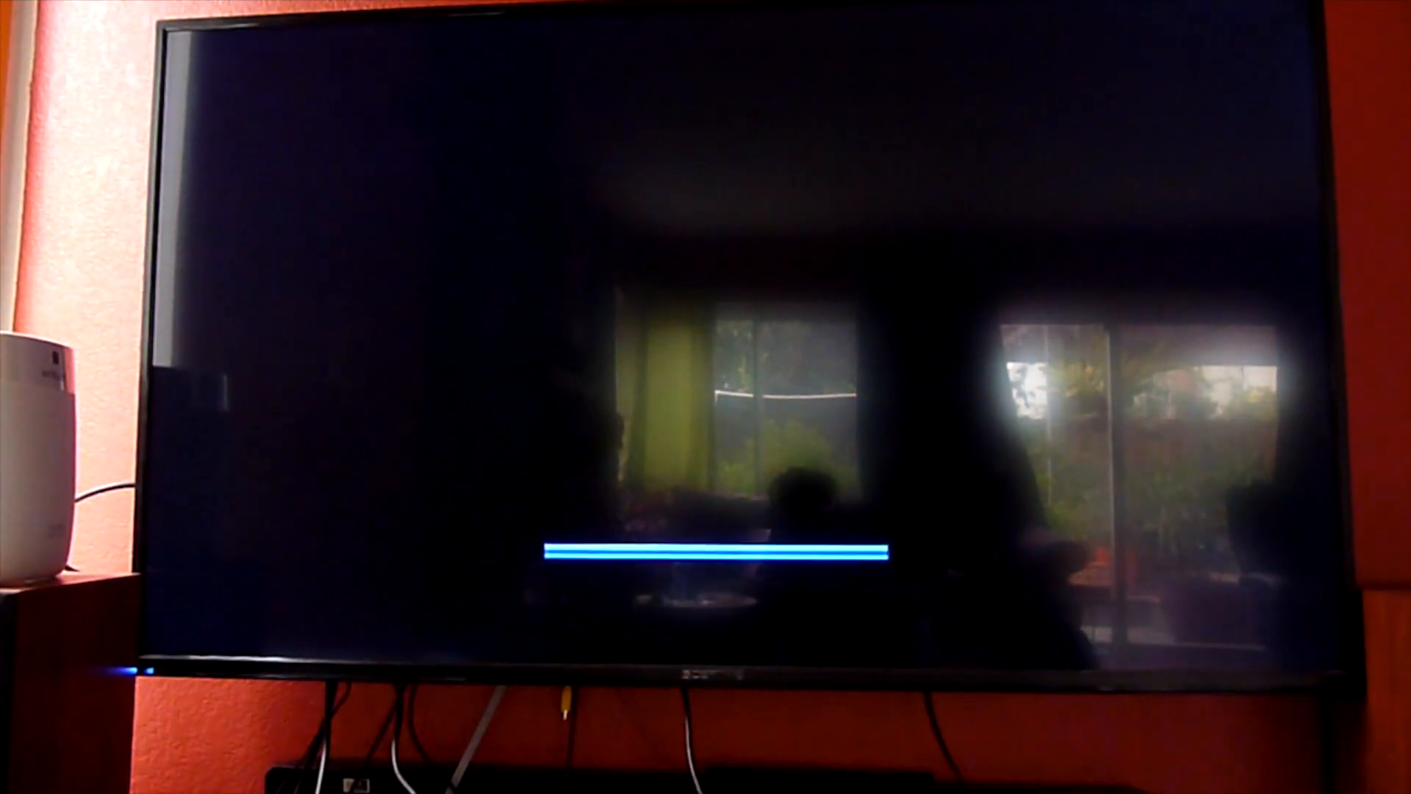
key(F12)
key(Down)
key(Down)
key(Down)
key(Down)
key(Down)
key(Return)
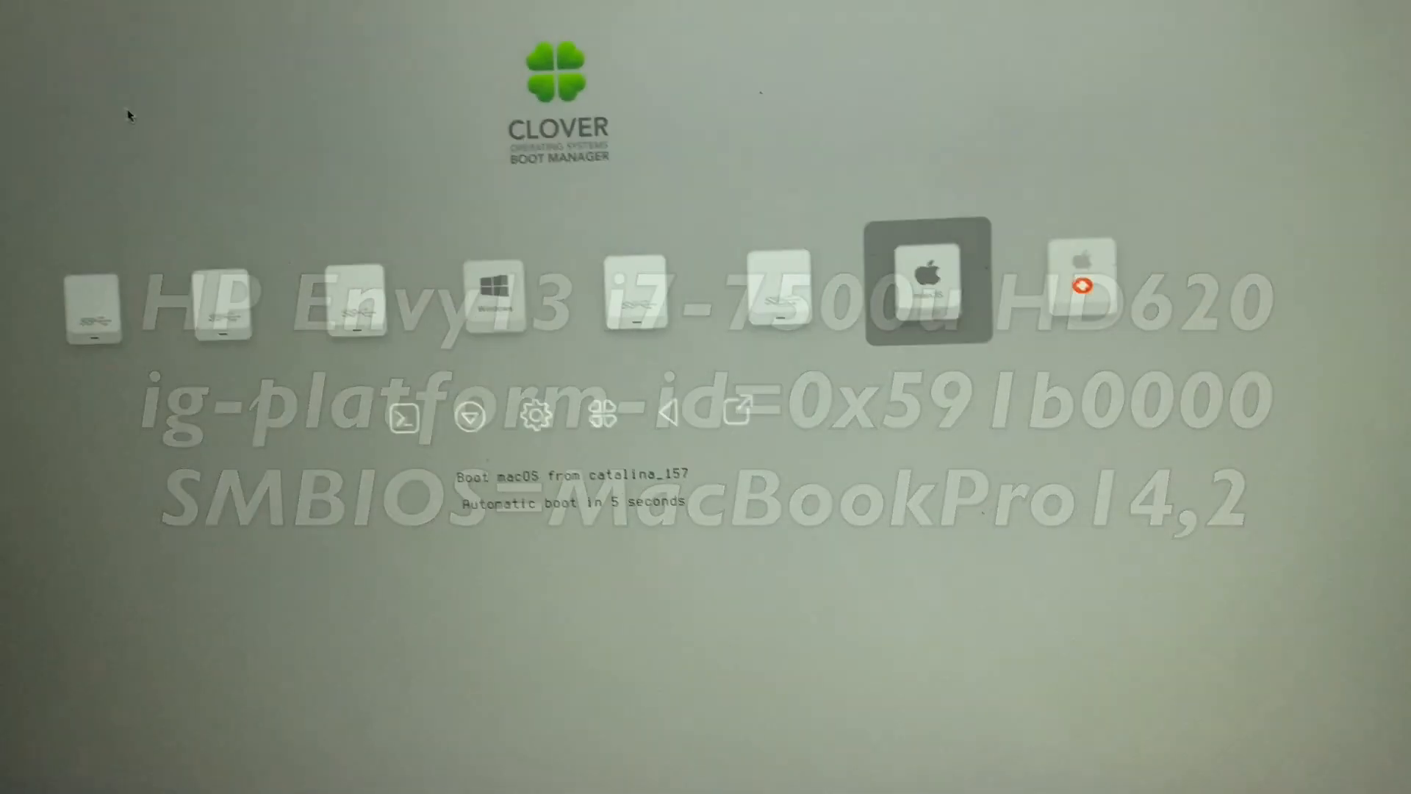
- Boot the macOS Install entry from the Install macOS Big Sur volume in Clover
key(Left)
key(Left)
key(Left)
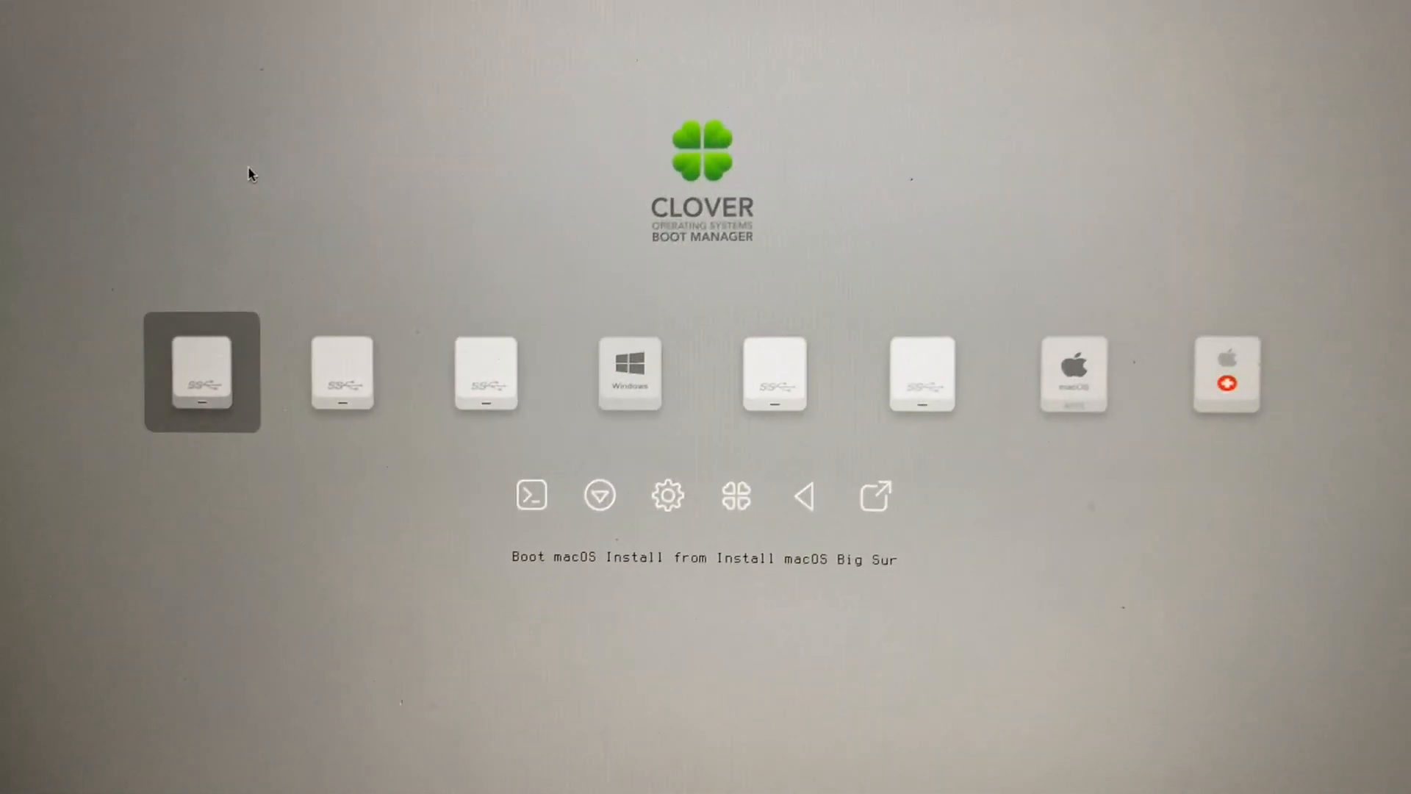
key(Return)
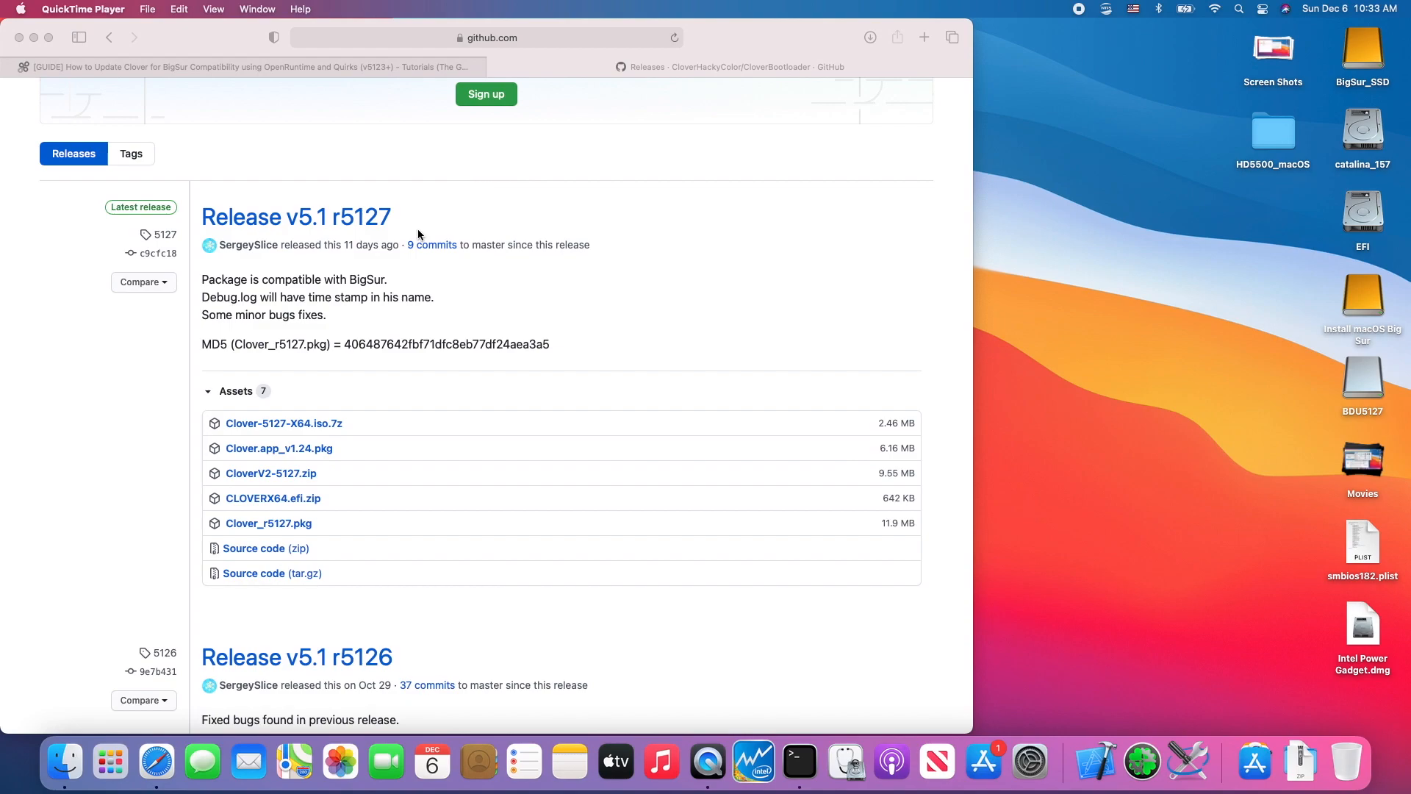
- Review the guide on updating Clover for Big Sur compatibility in the other browser page
click(304, 63)
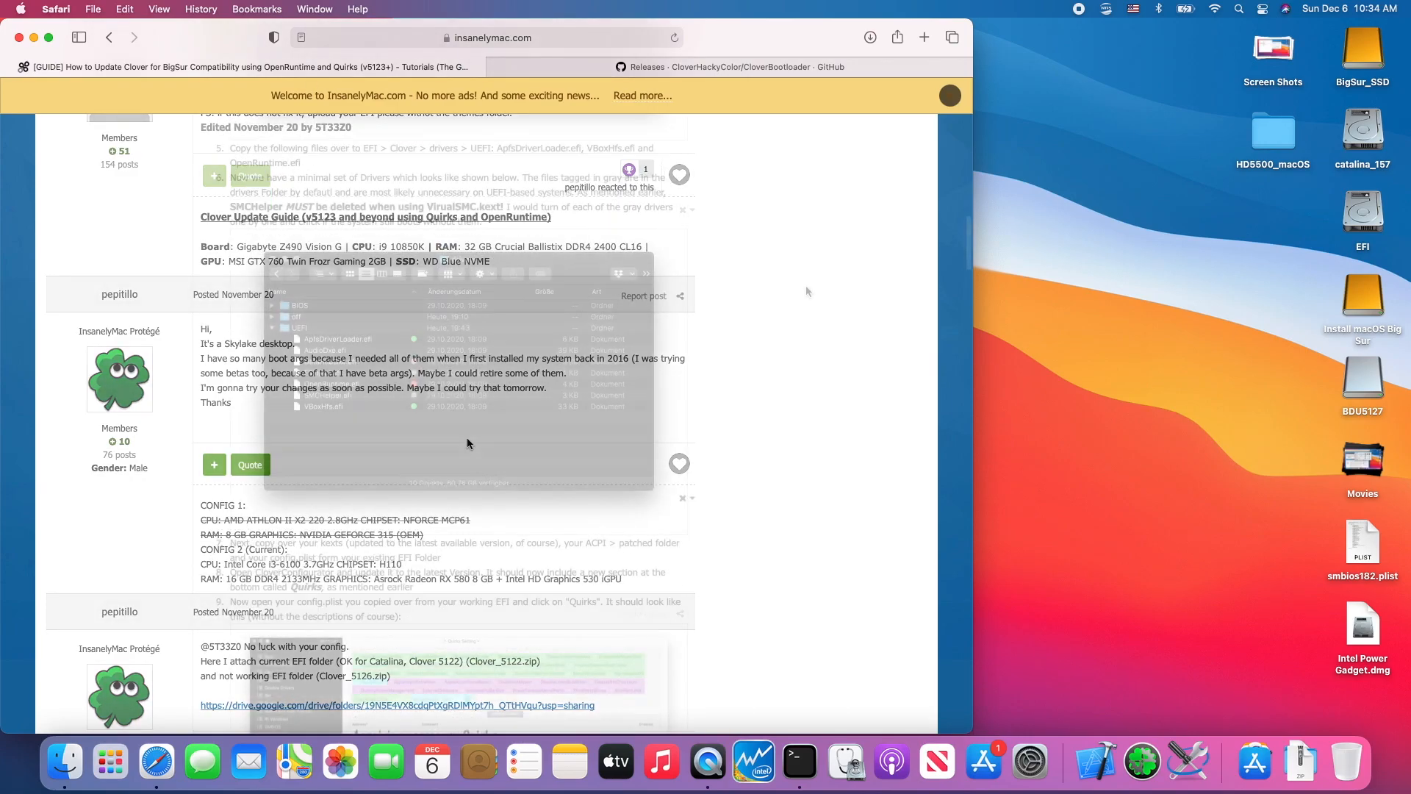
scroll(797, 350, up, 20)
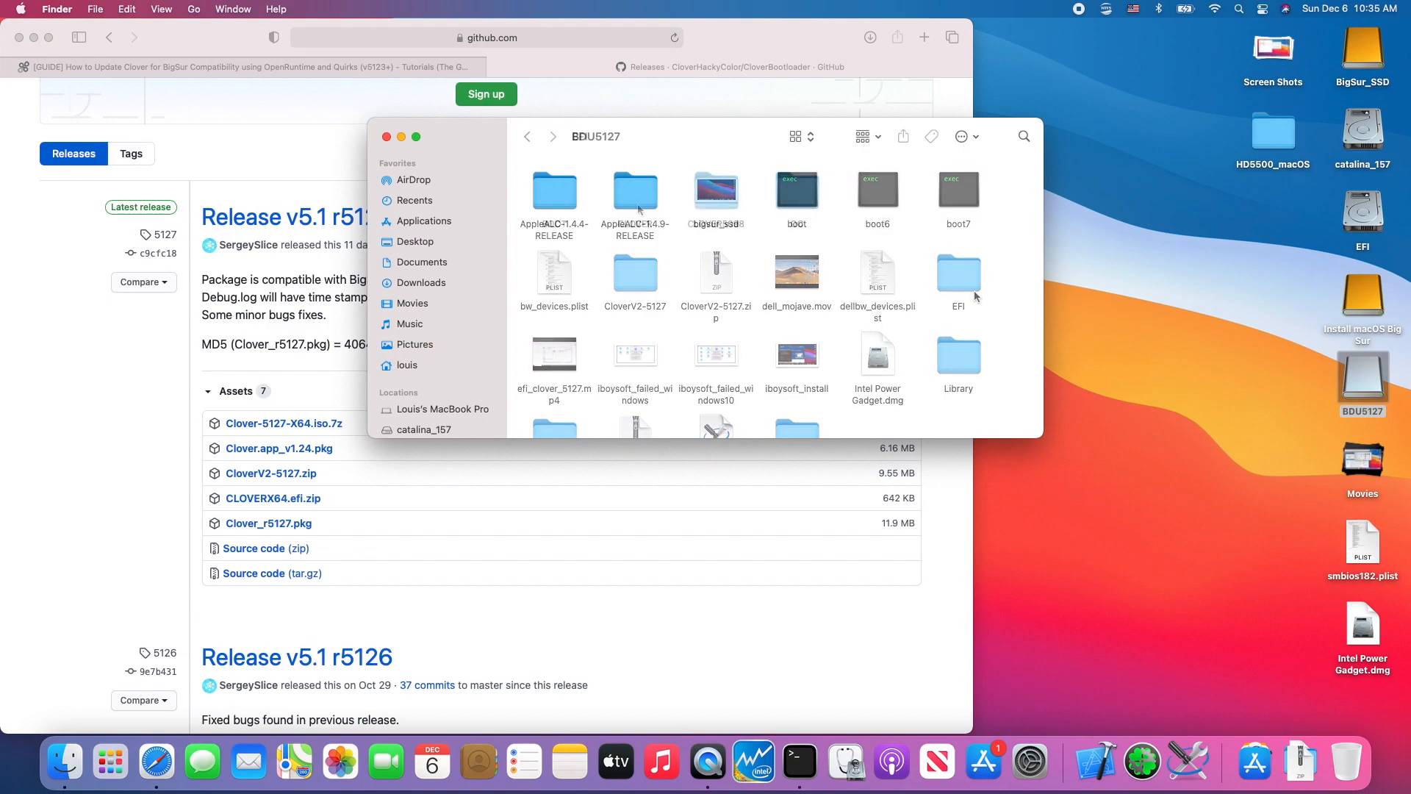
- Look into the BDU5127 drive and put the Safari window away to clear the desktop
double_click(972, 292)
double_click(636, 195)
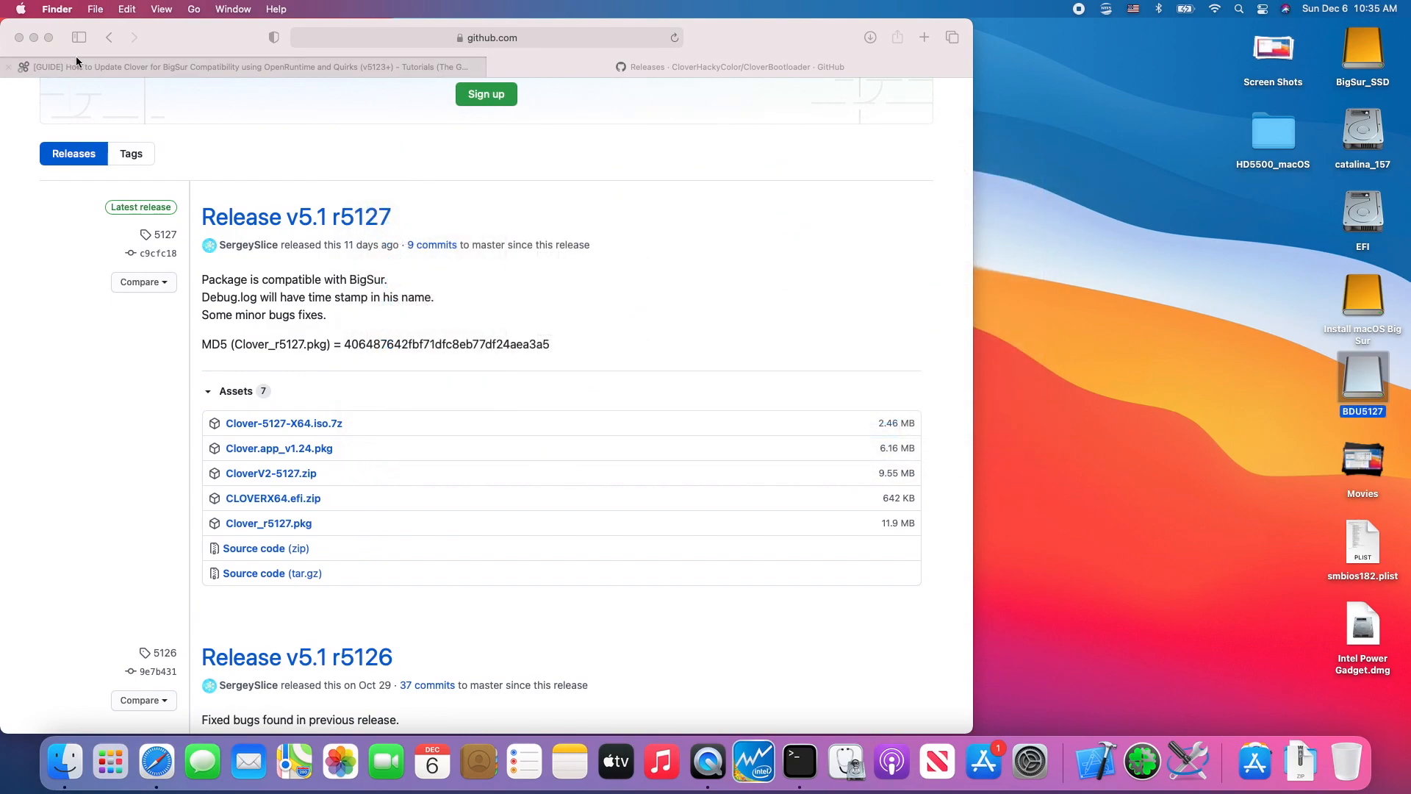
click(19, 37)
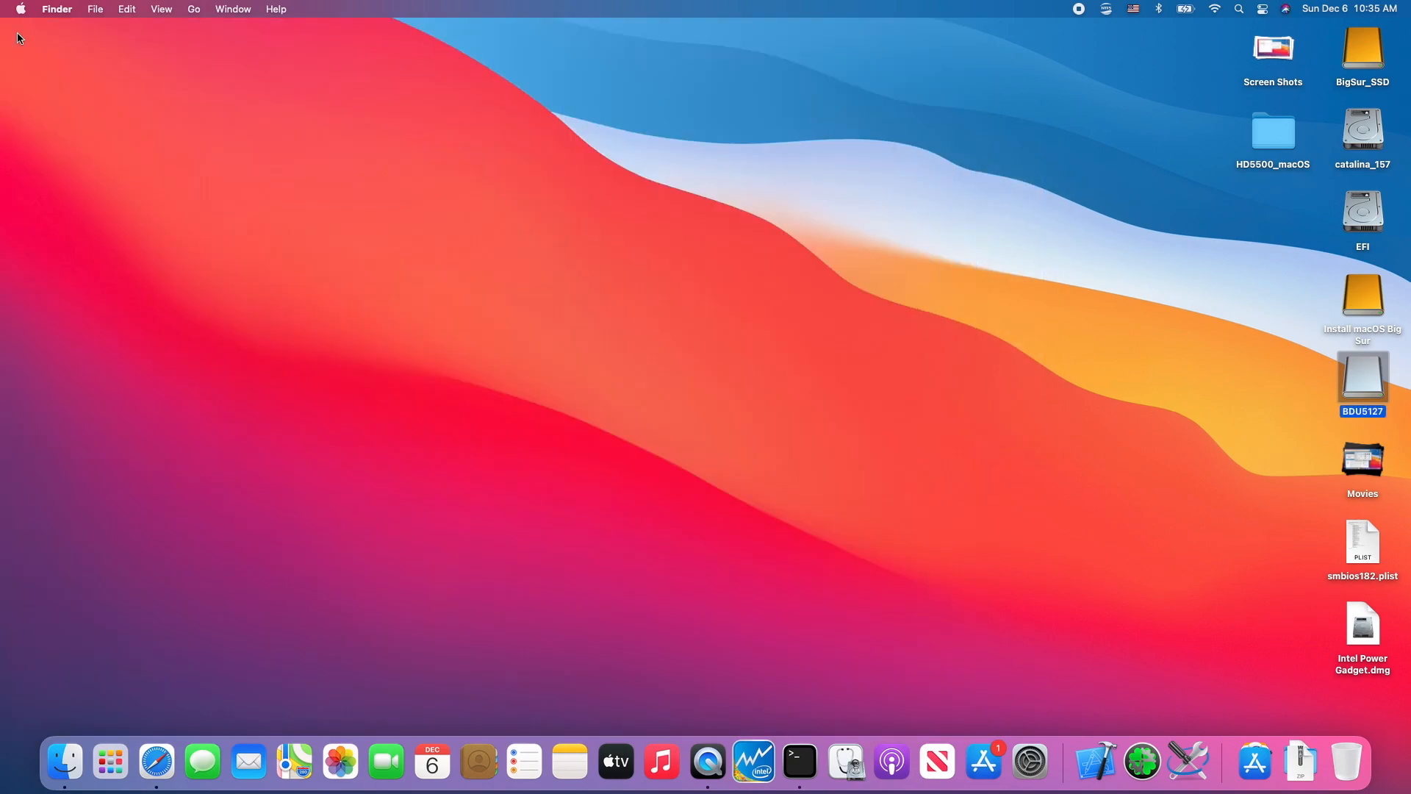
- Open the Boot folder inside the EFI volume's EFI folder and locate BOOTX64.efi
double_click(1357, 214)
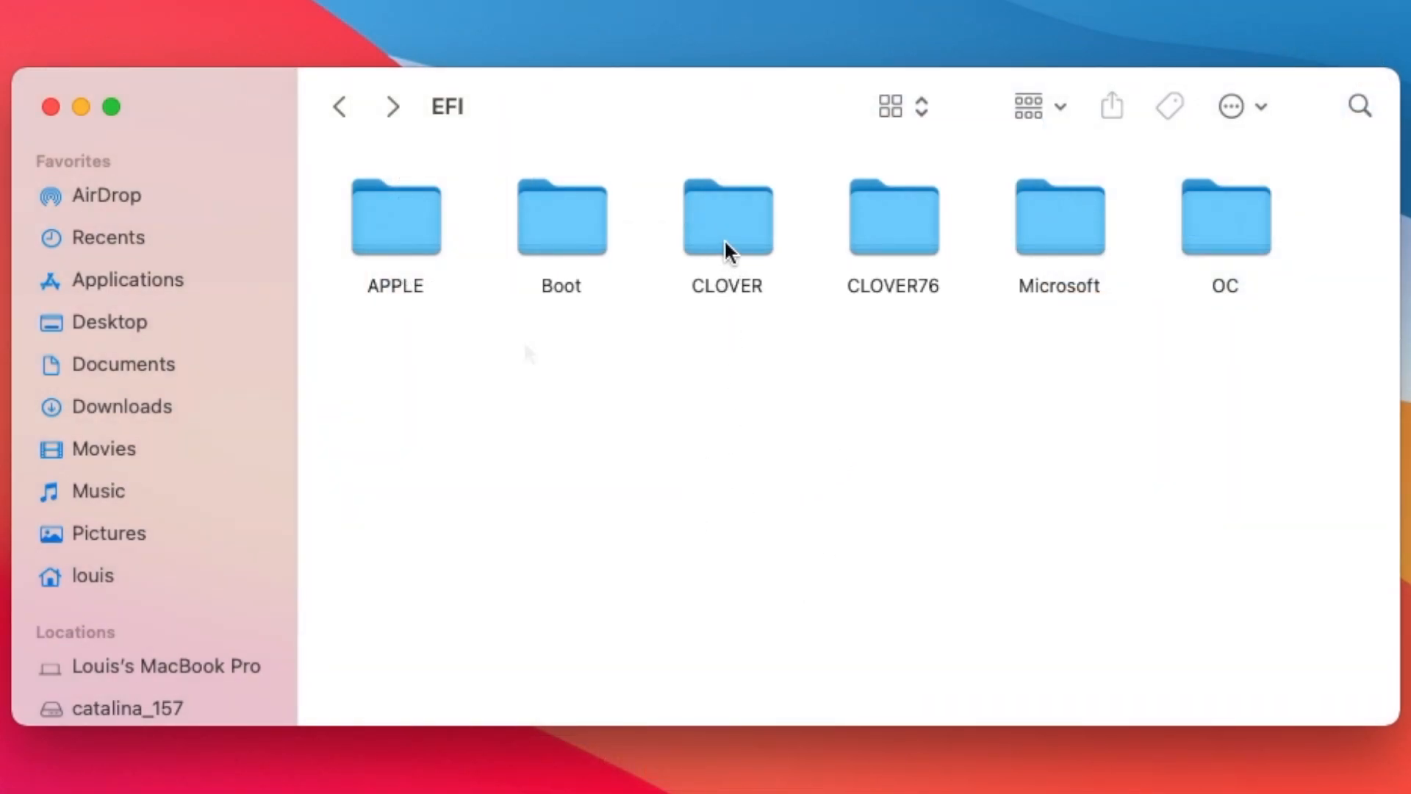
double_click(564, 237)
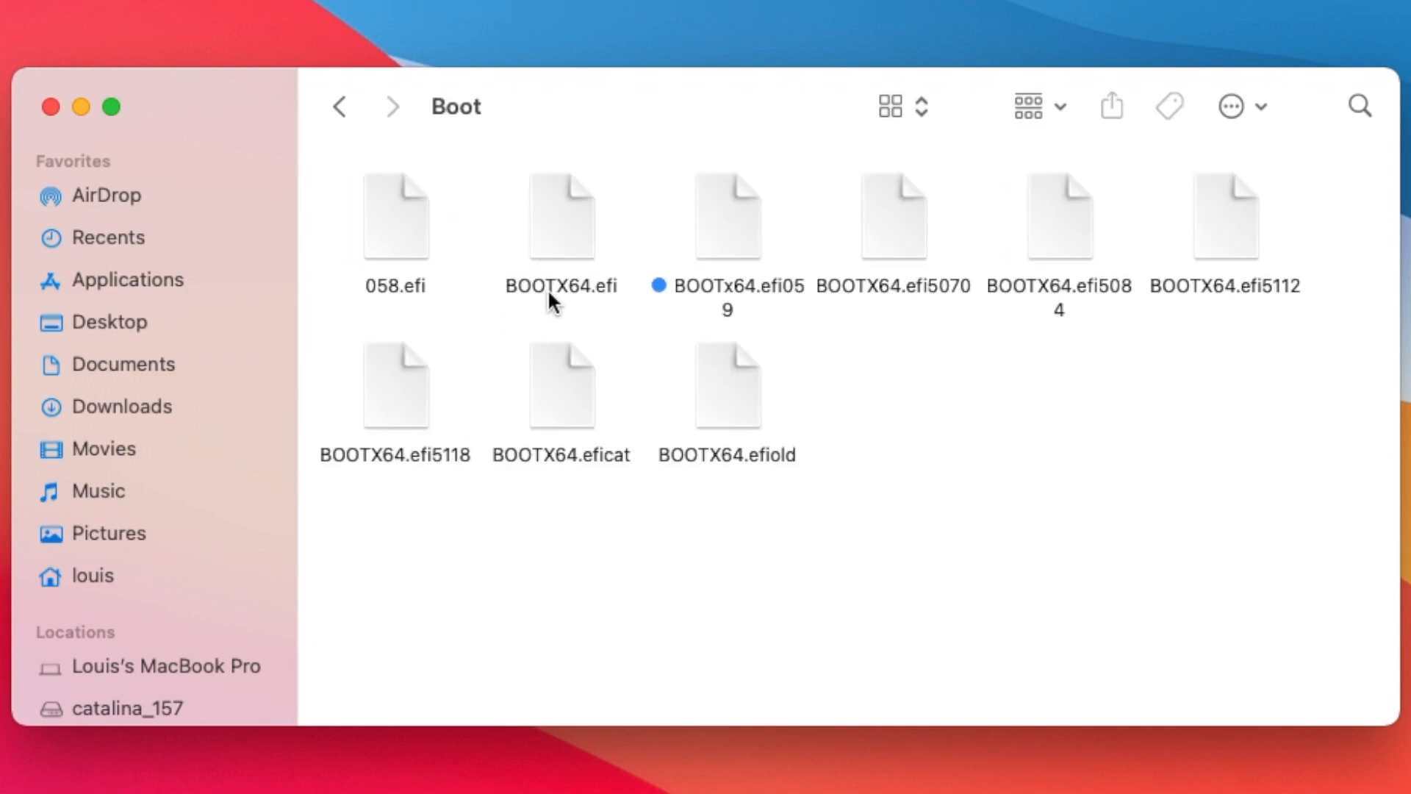
click(549, 292)
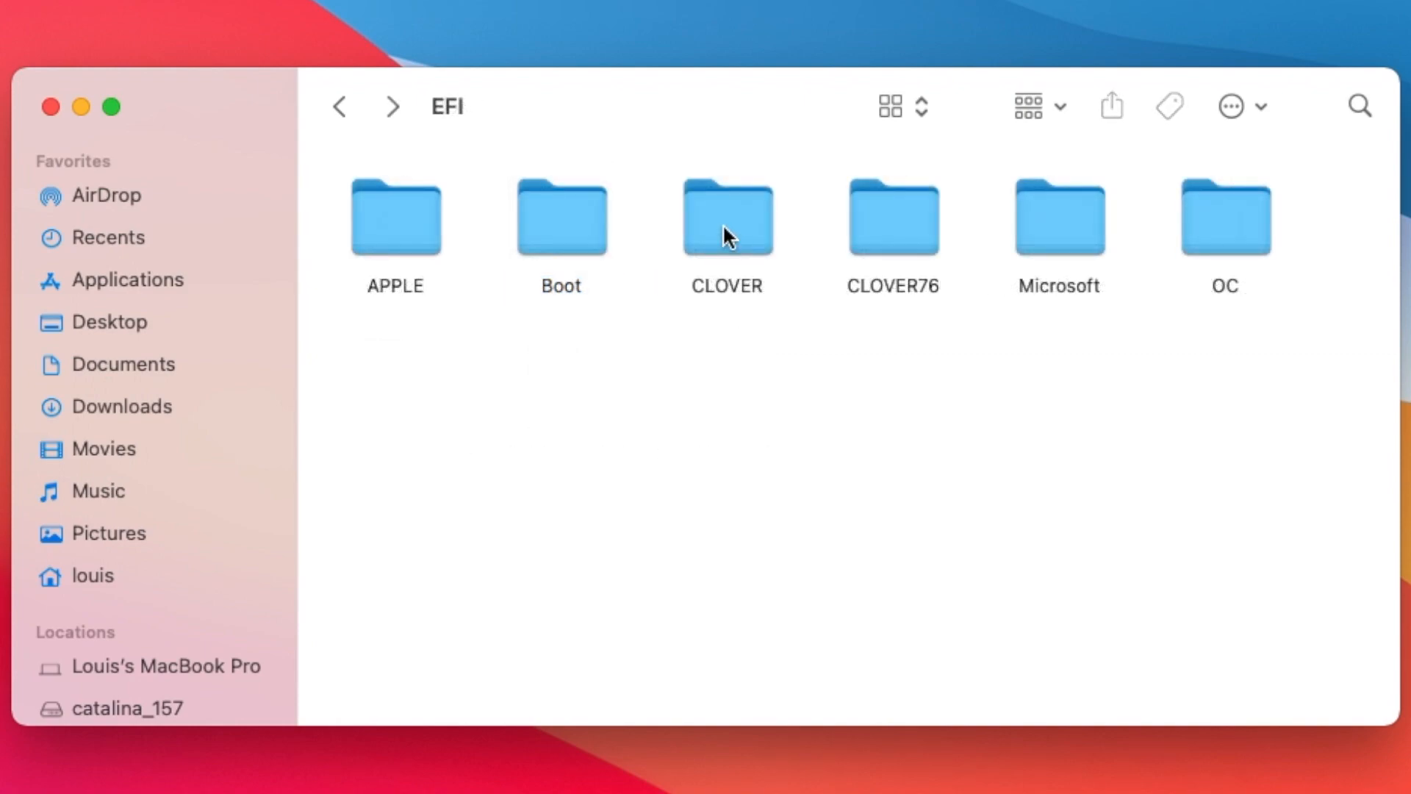
- Open the CLOVER folder in the EFI folder and look through its config files and subfolders
double_click(716, 226)
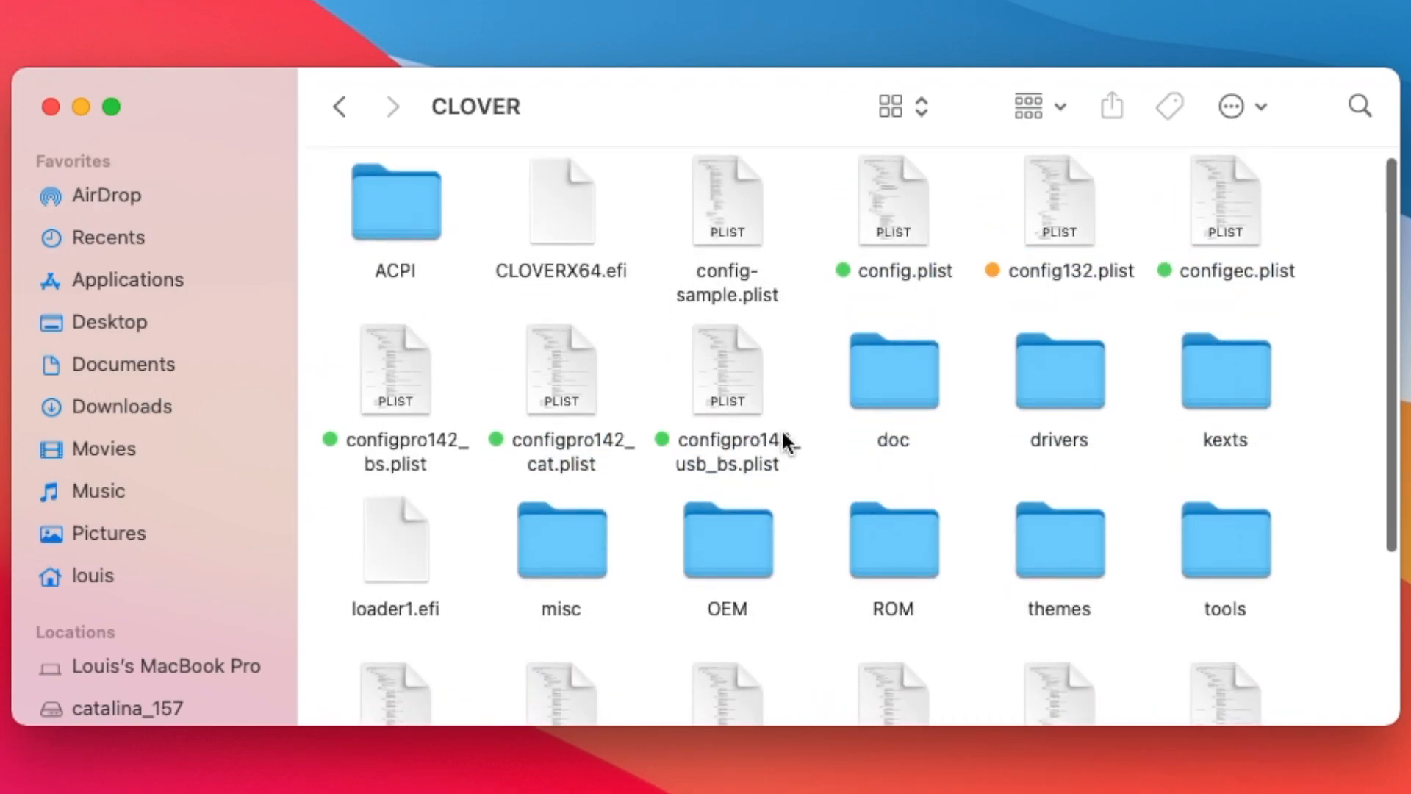
scroll(784, 435, down, 5)
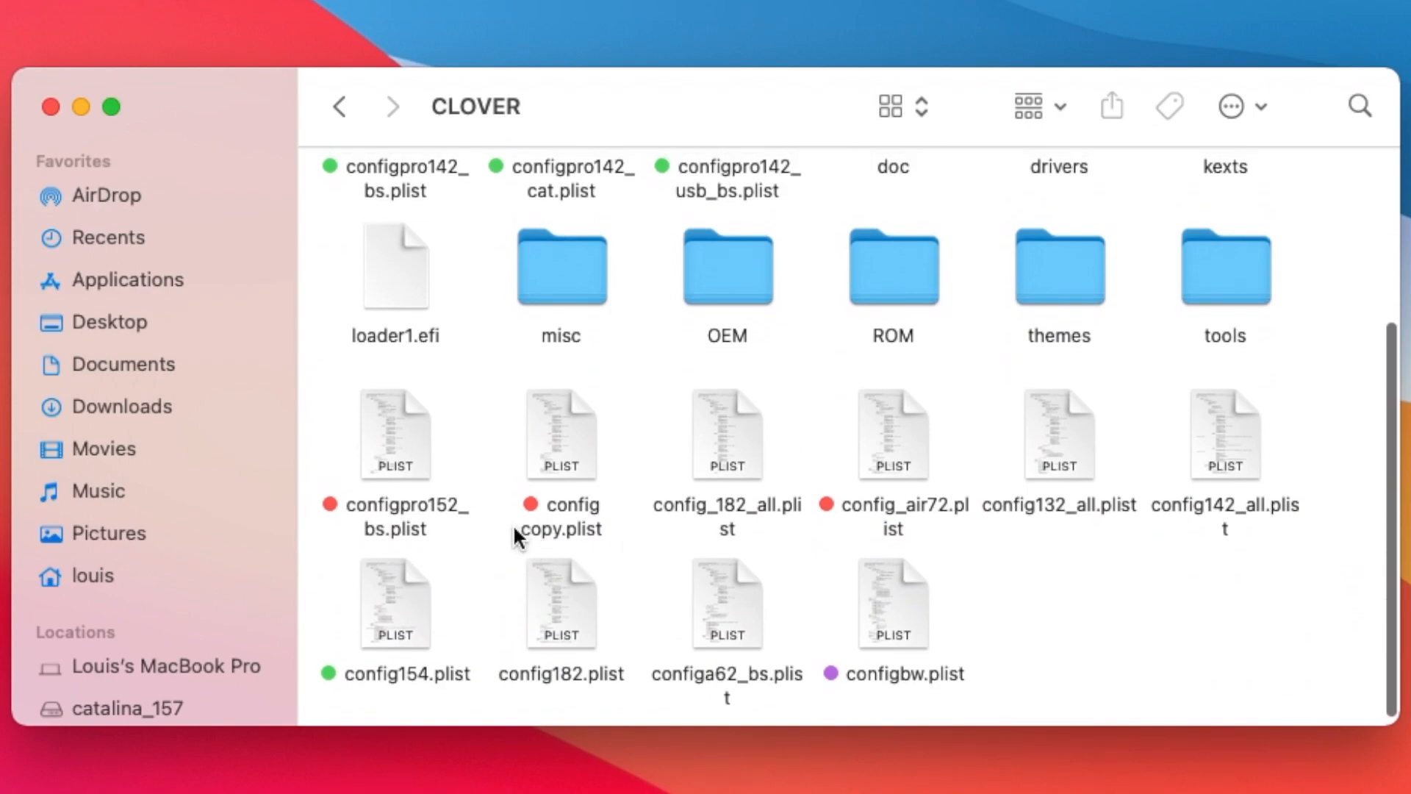
scroll(850, 429, up, 5)
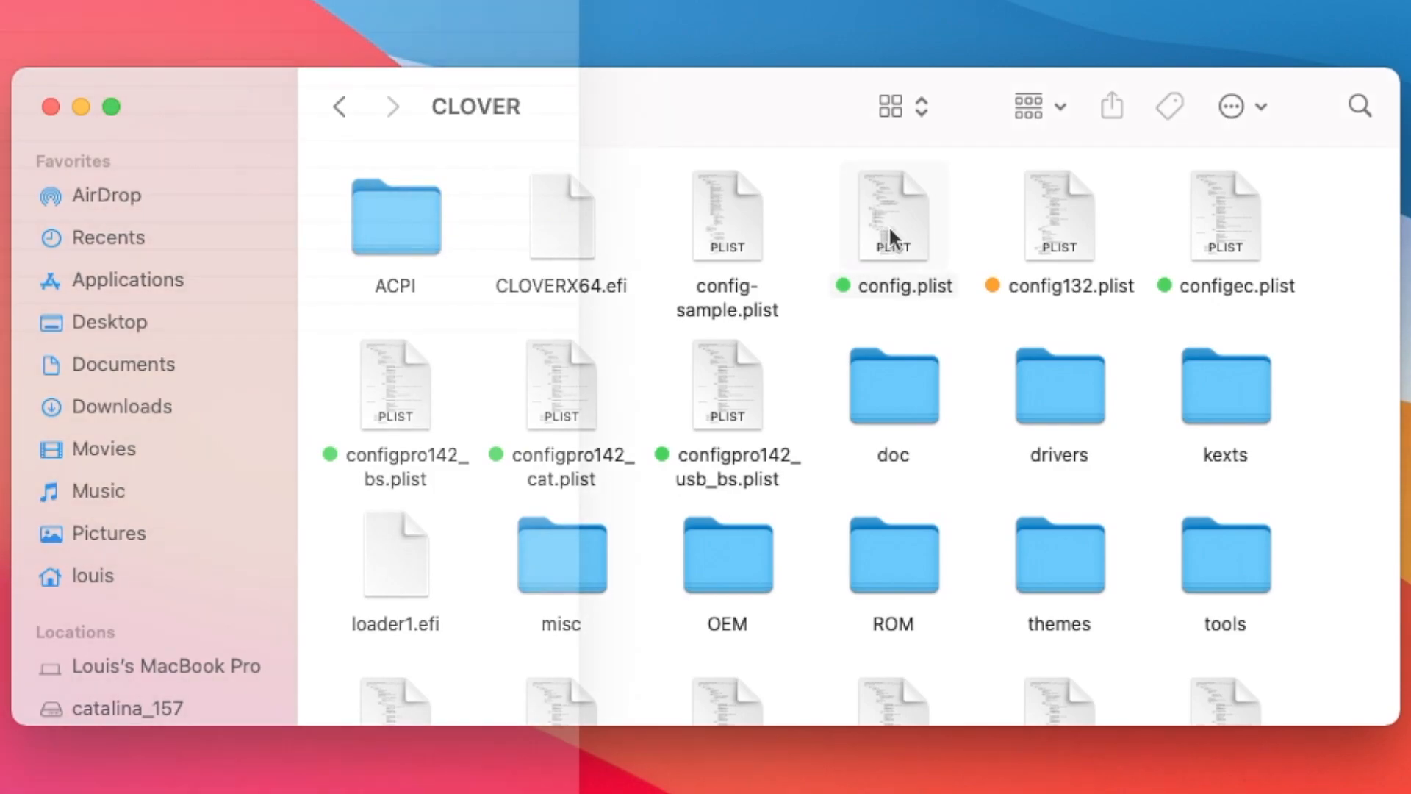
- Open config.plist and examine the PciRoot(0x0)/Pci(0x2,0x0) graphics properties, including AAPL,ig-platform-id, and the PciRoot(0x0)/Pci(0x1C,0x5) entry
click(891, 235)
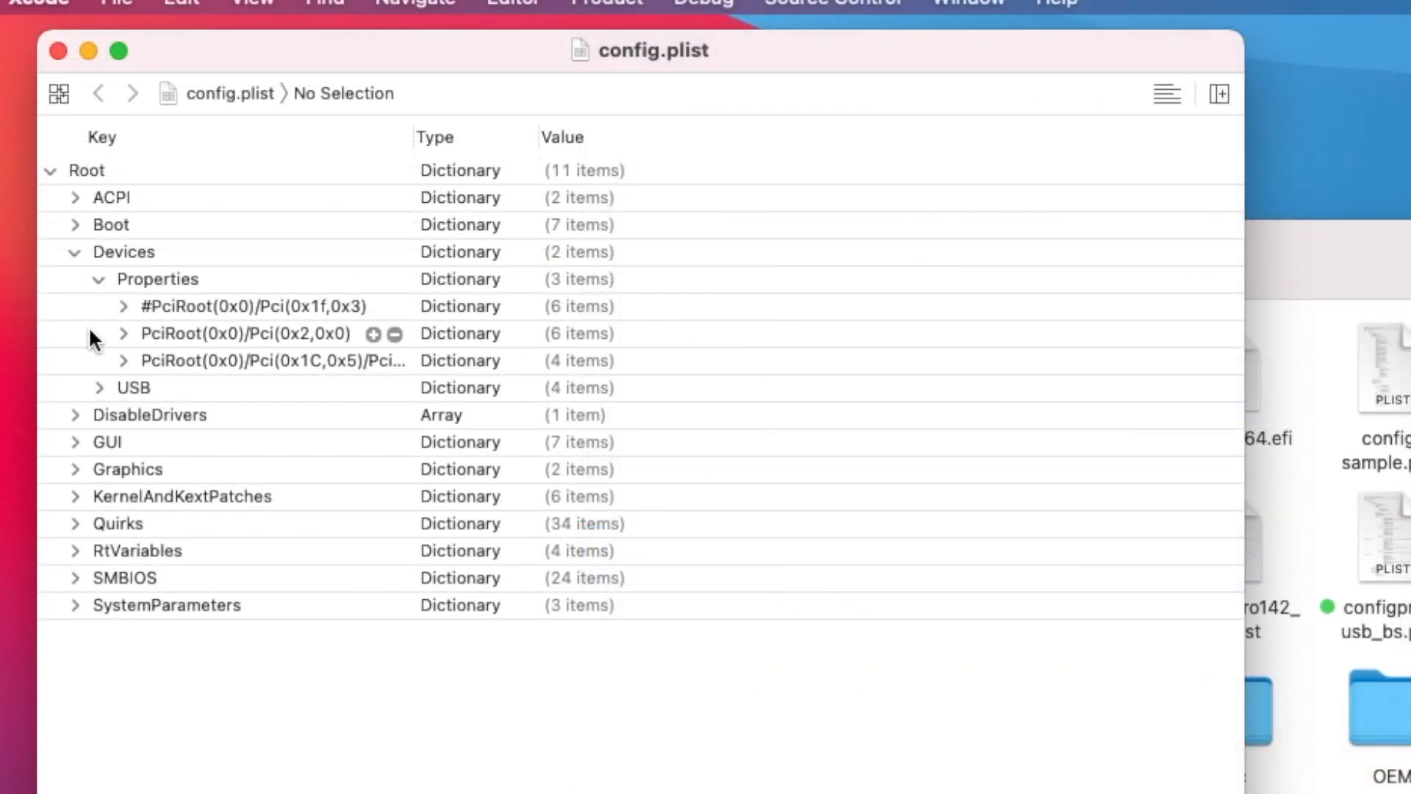
click(121, 333)
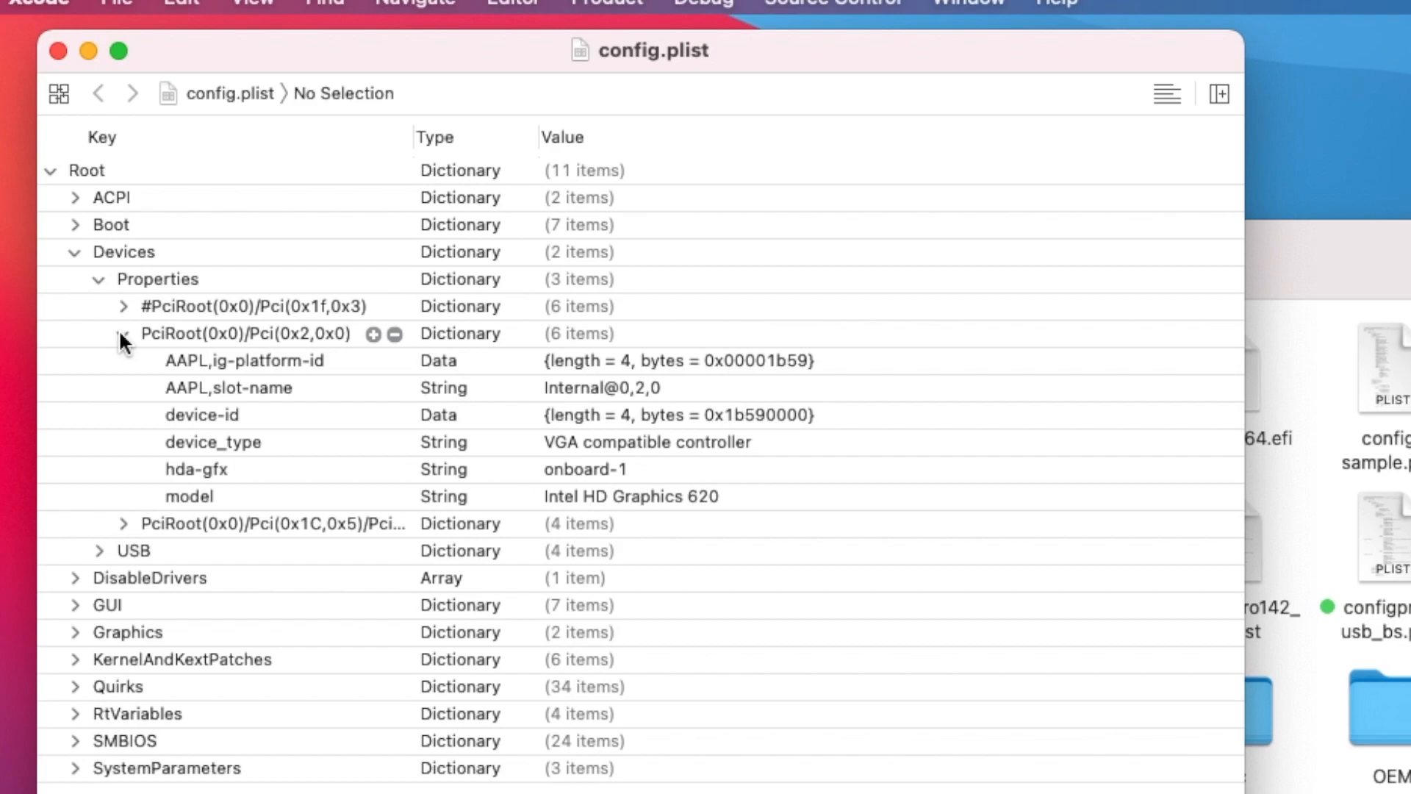
click(122, 356)
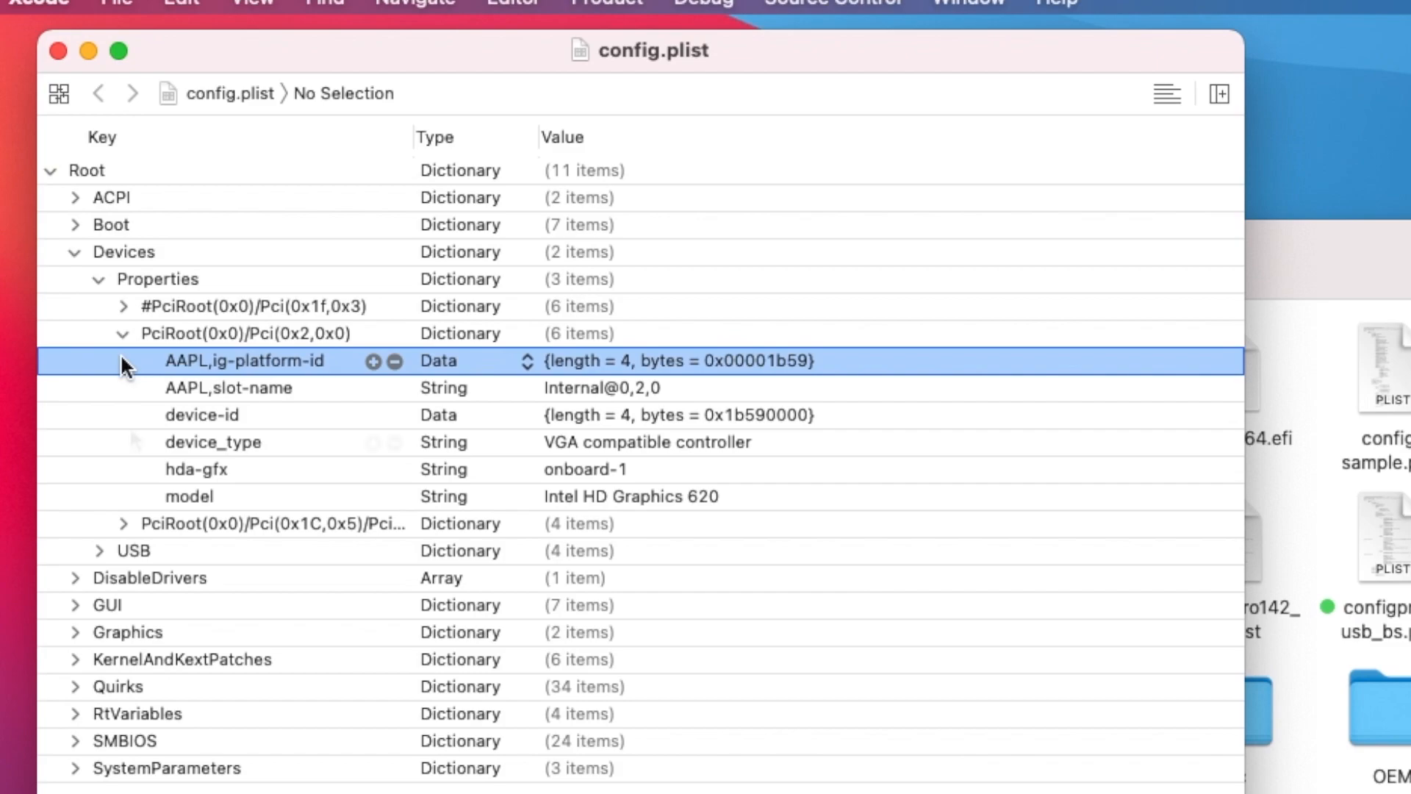
click(125, 522)
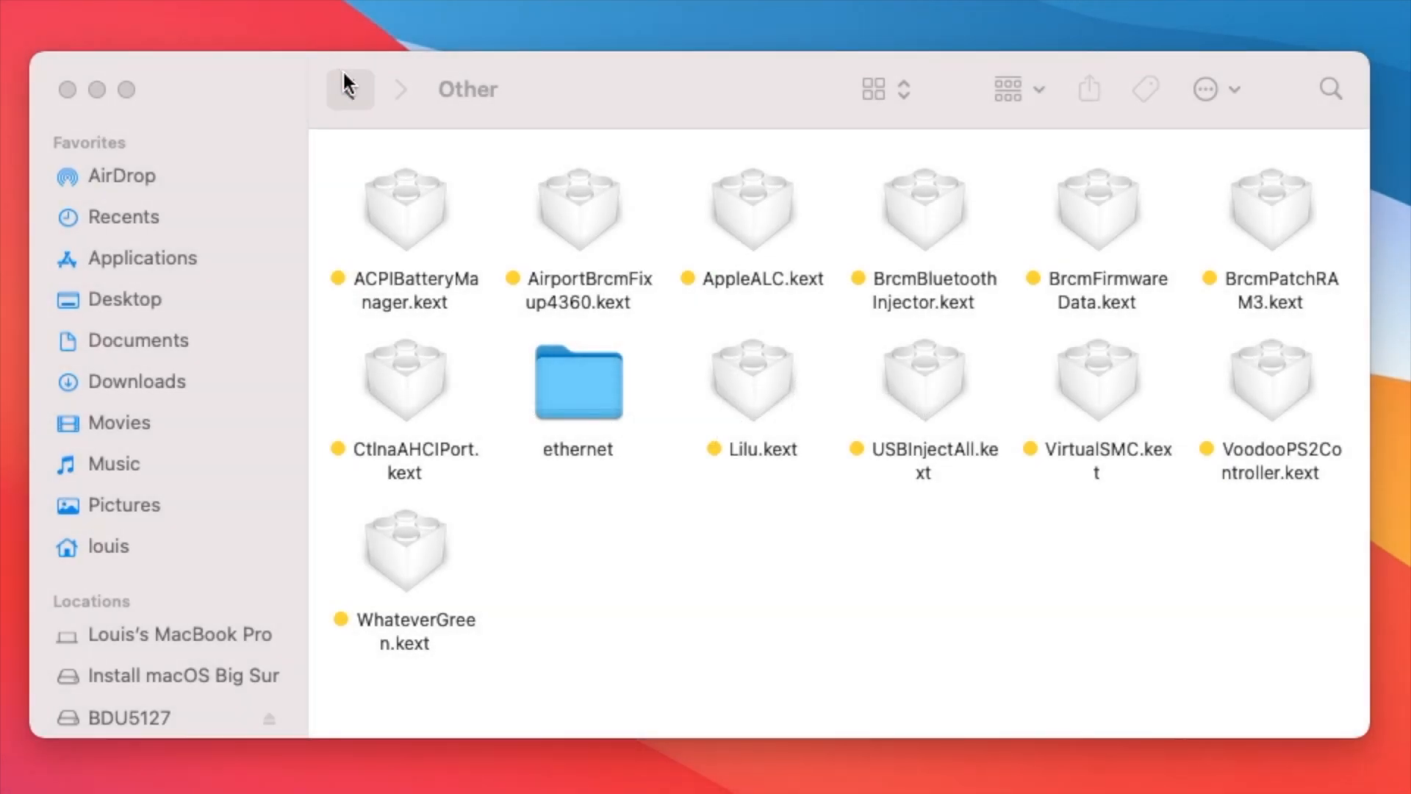
- Go back up to the CLOVER folder, then reopen its kexts folder and the Other subfolder
click(345, 82)
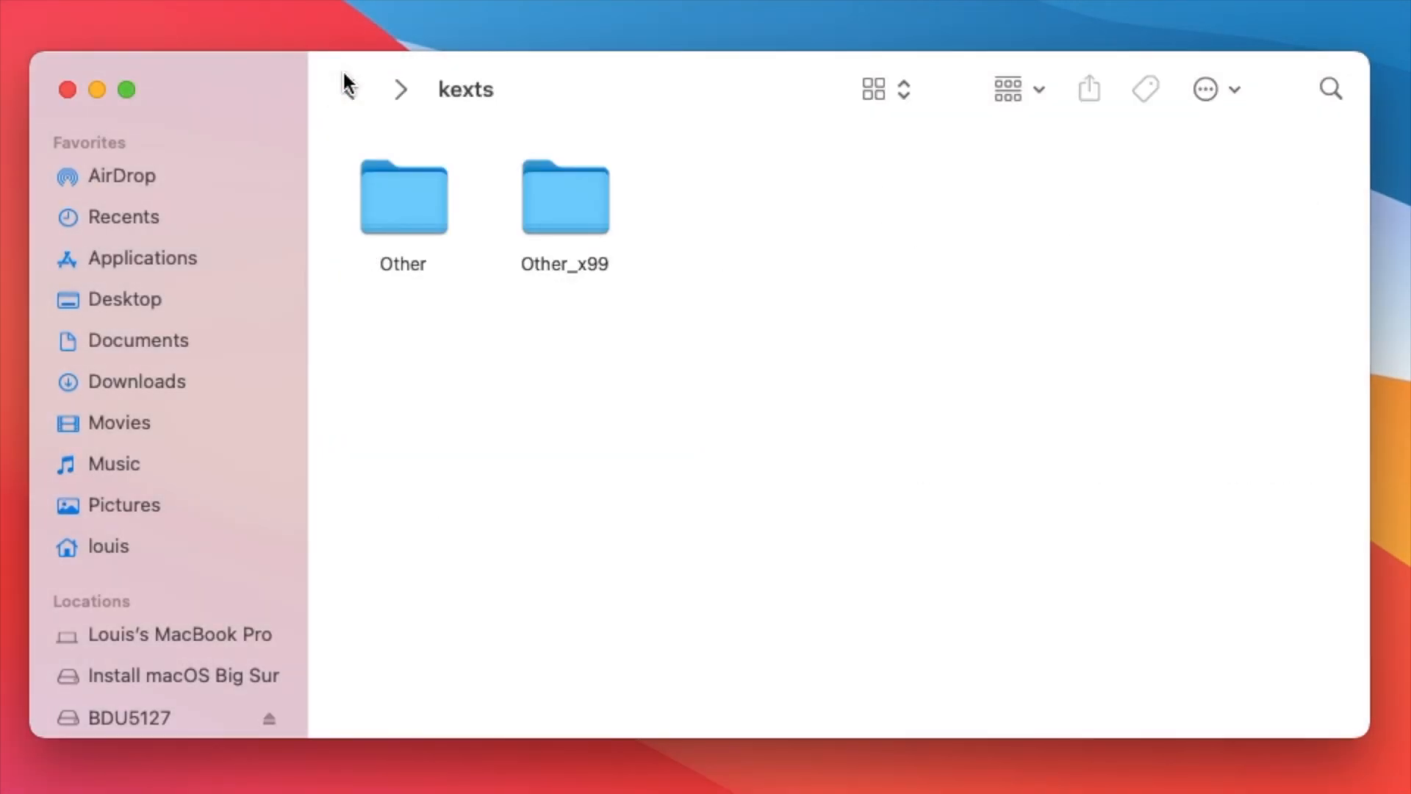
click(346, 87)
scroll(762, 730, up, 2)
scroll(762, 730, down, 2)
double_click(1205, 469)
double_click(417, 200)
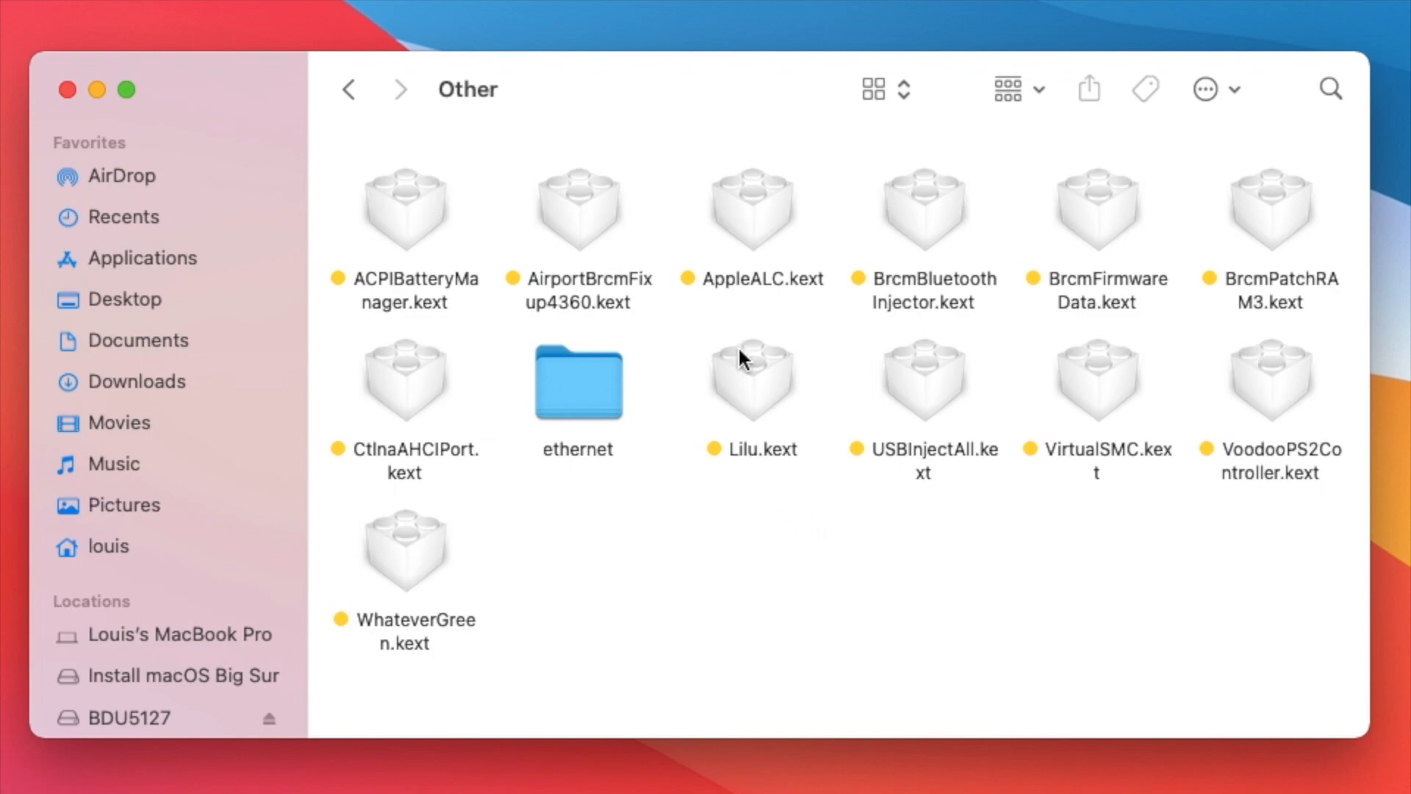
- Check the file information of Lilu.kext and WhateverGreen.kext in the Other folder
click(744, 372)
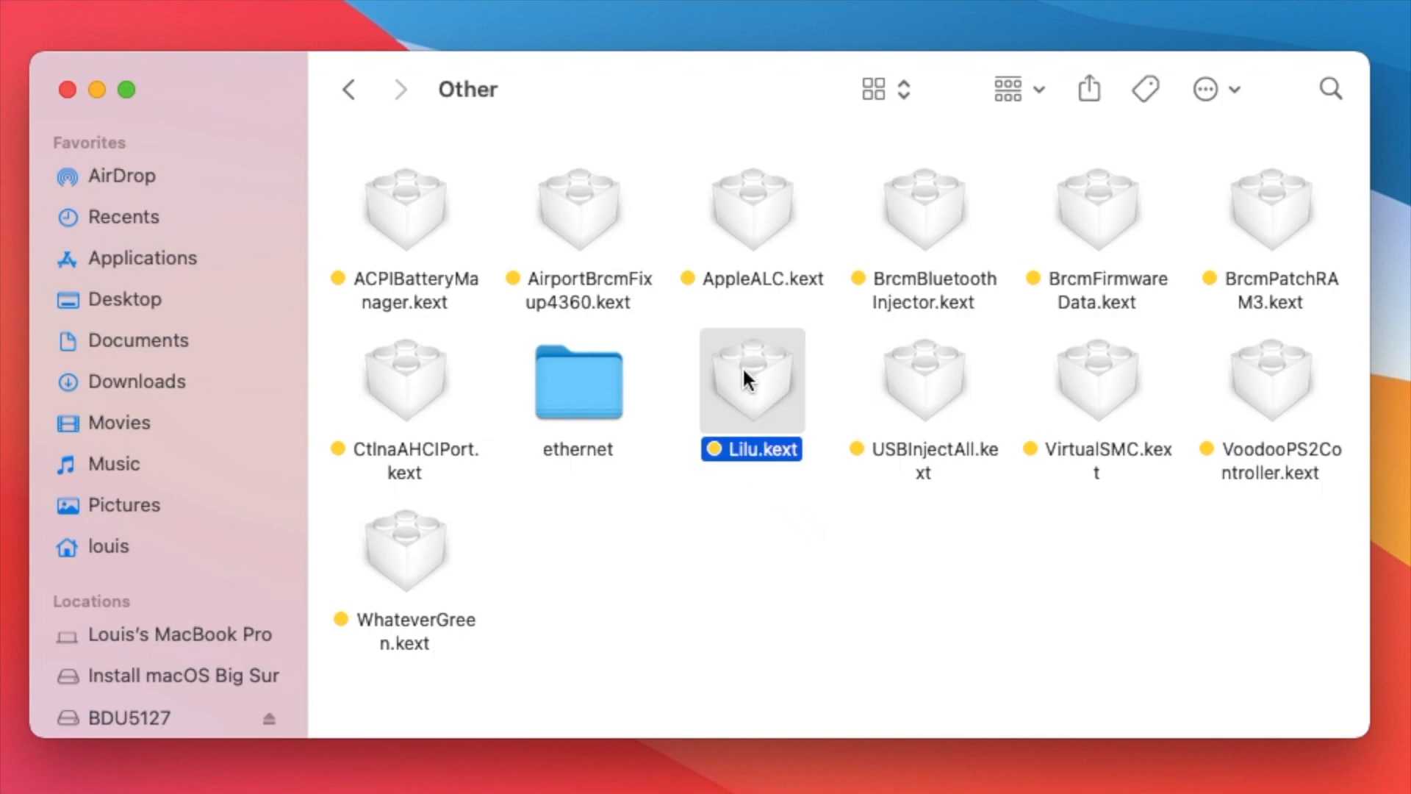
key(super+i)
click(408, 557)
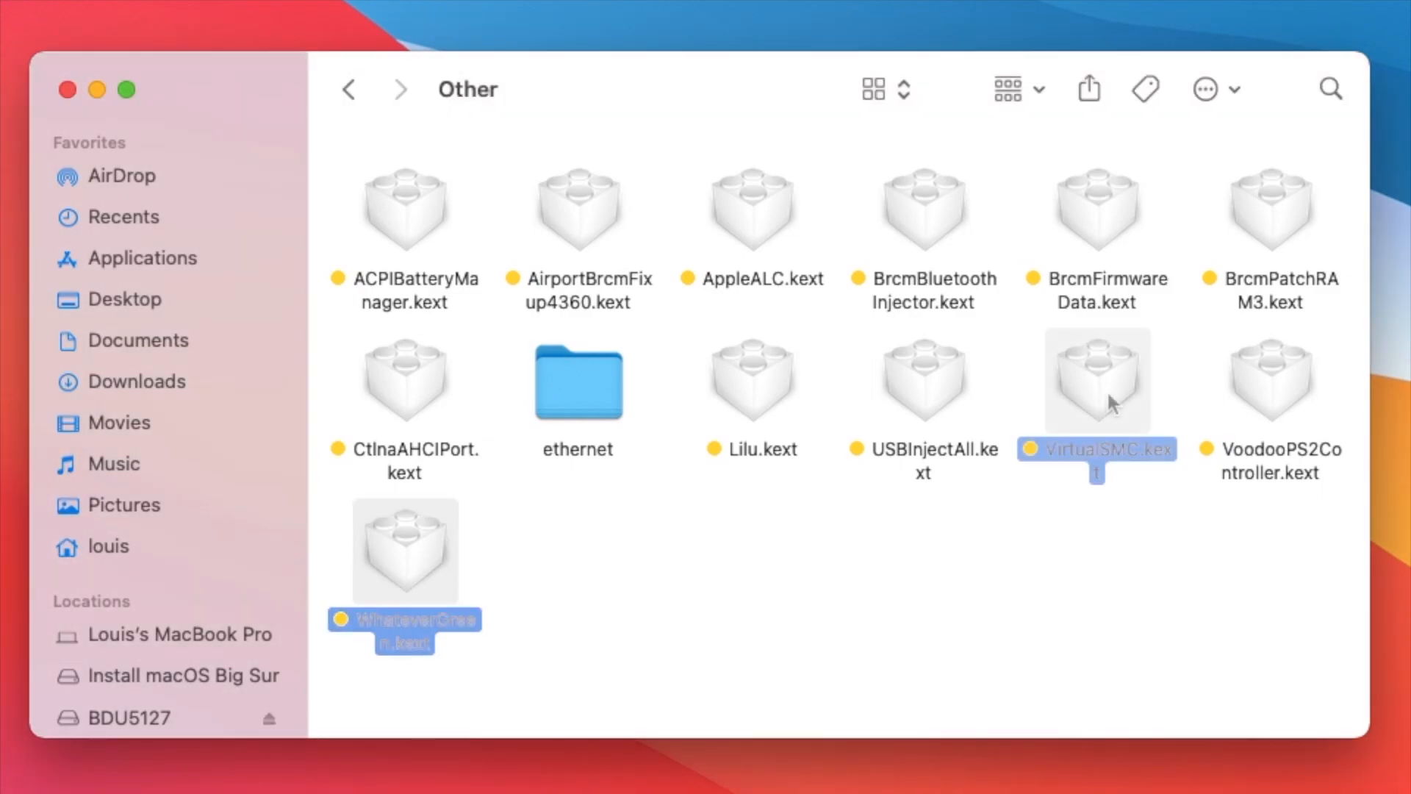
- Check the file information of VirtualSMC.kext and AppleALC.kext, closing each information window
click(1107, 390)
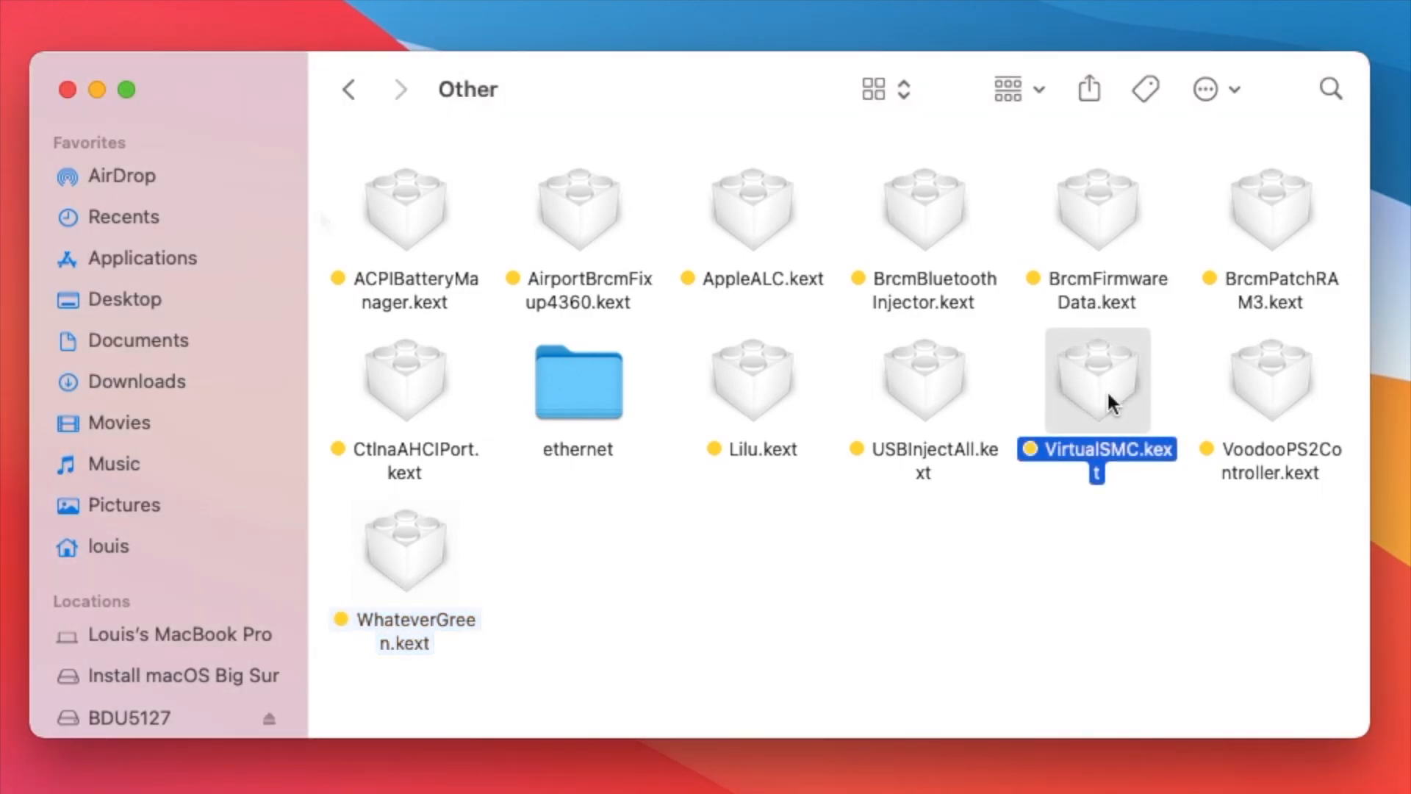
key(super+i)
key(super+w)
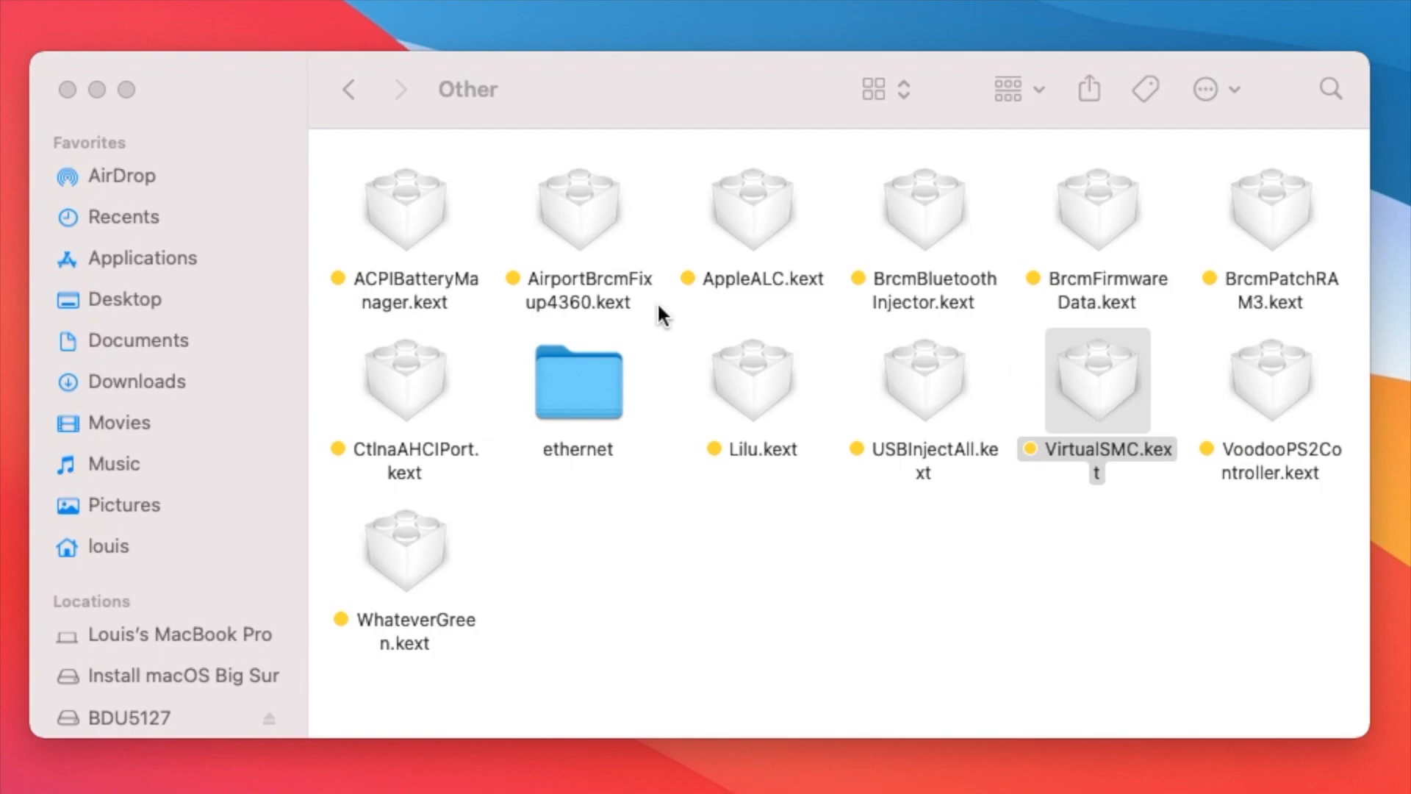
key(super+w)
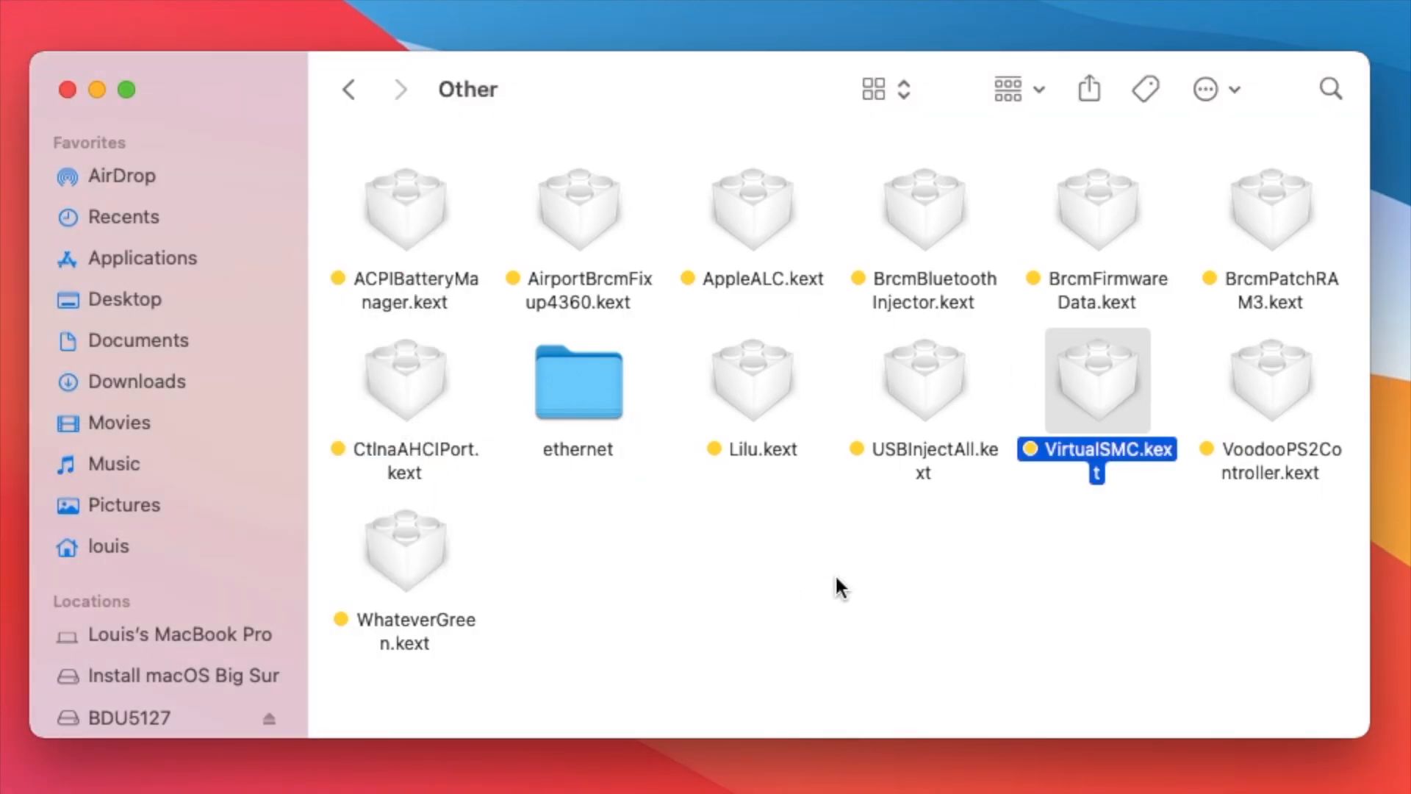
click(767, 213)
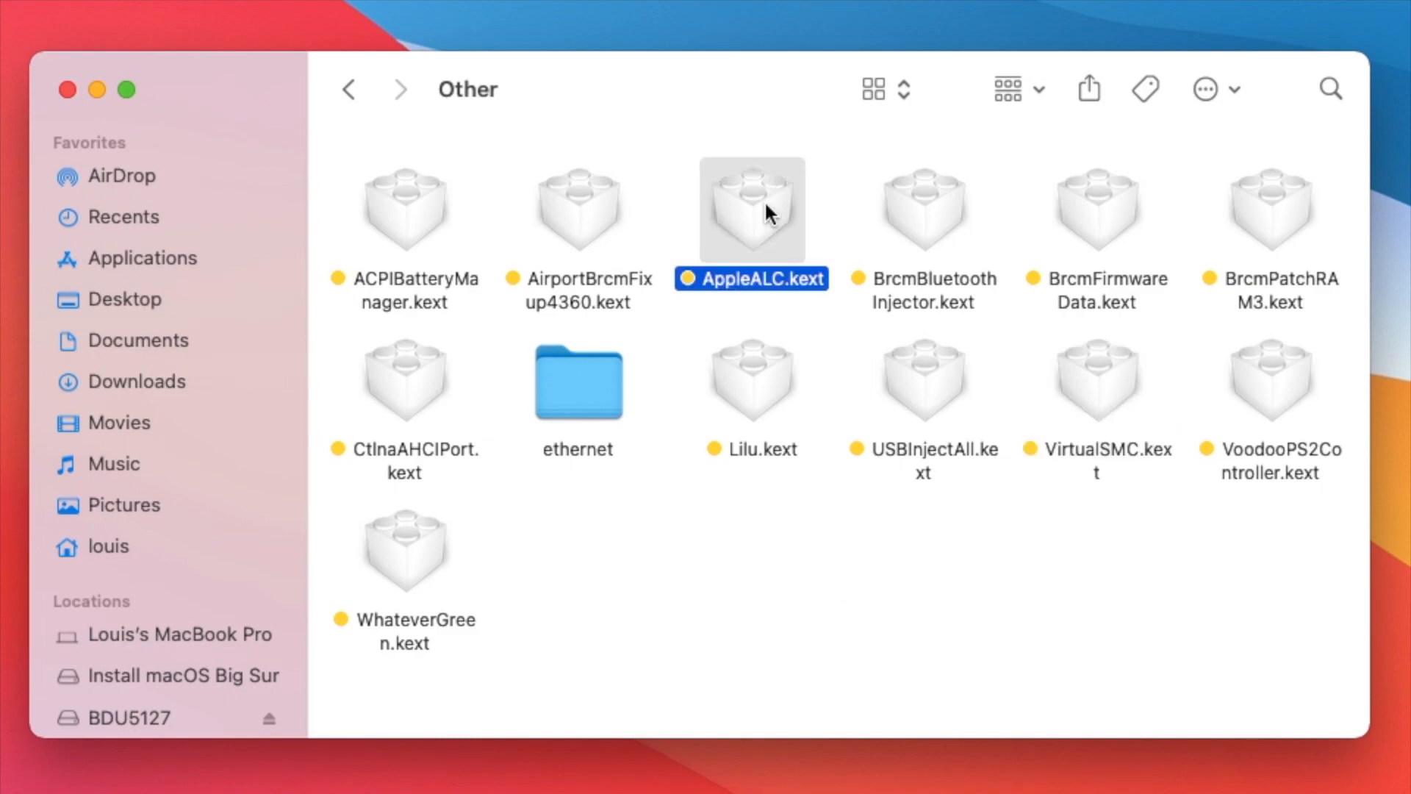
key(super+i)
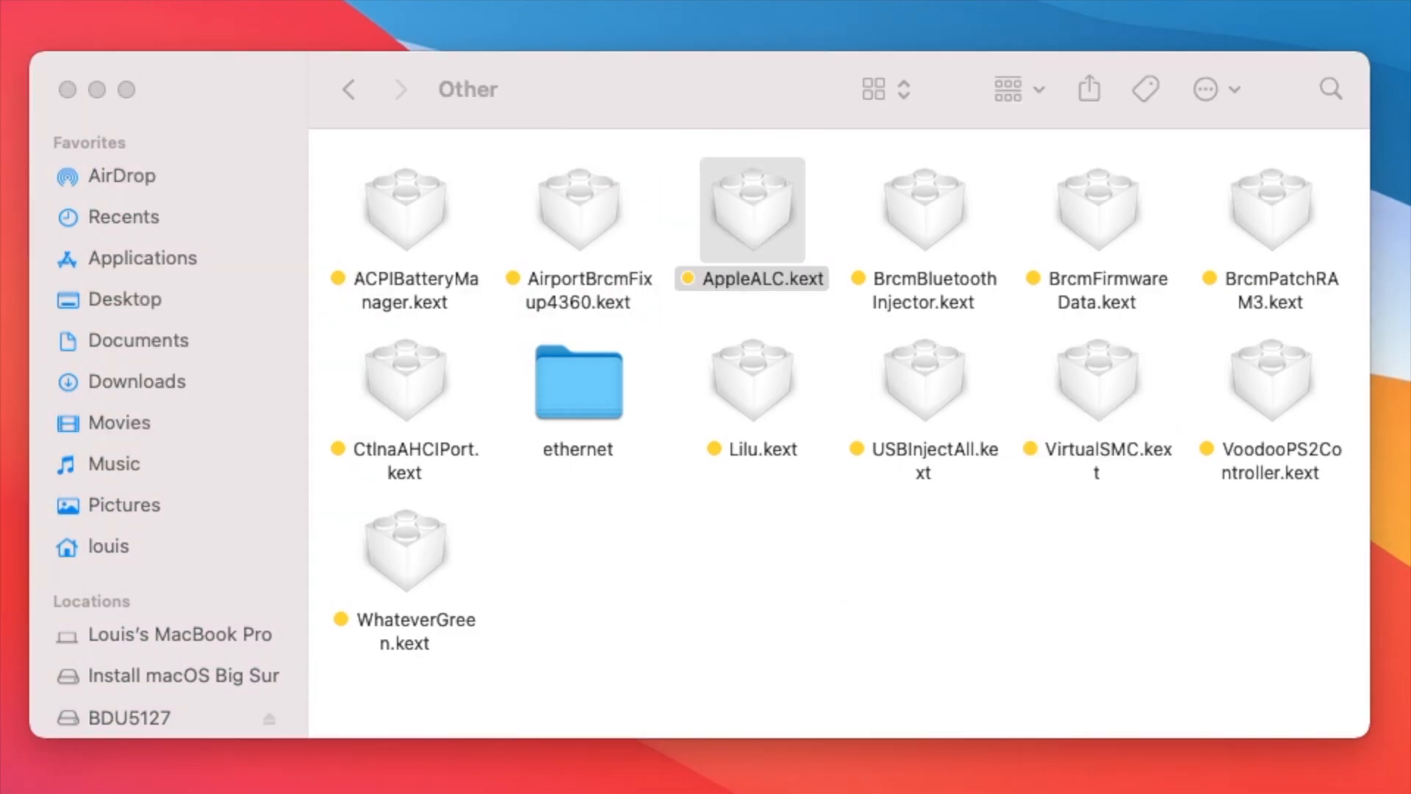
key(super+w)
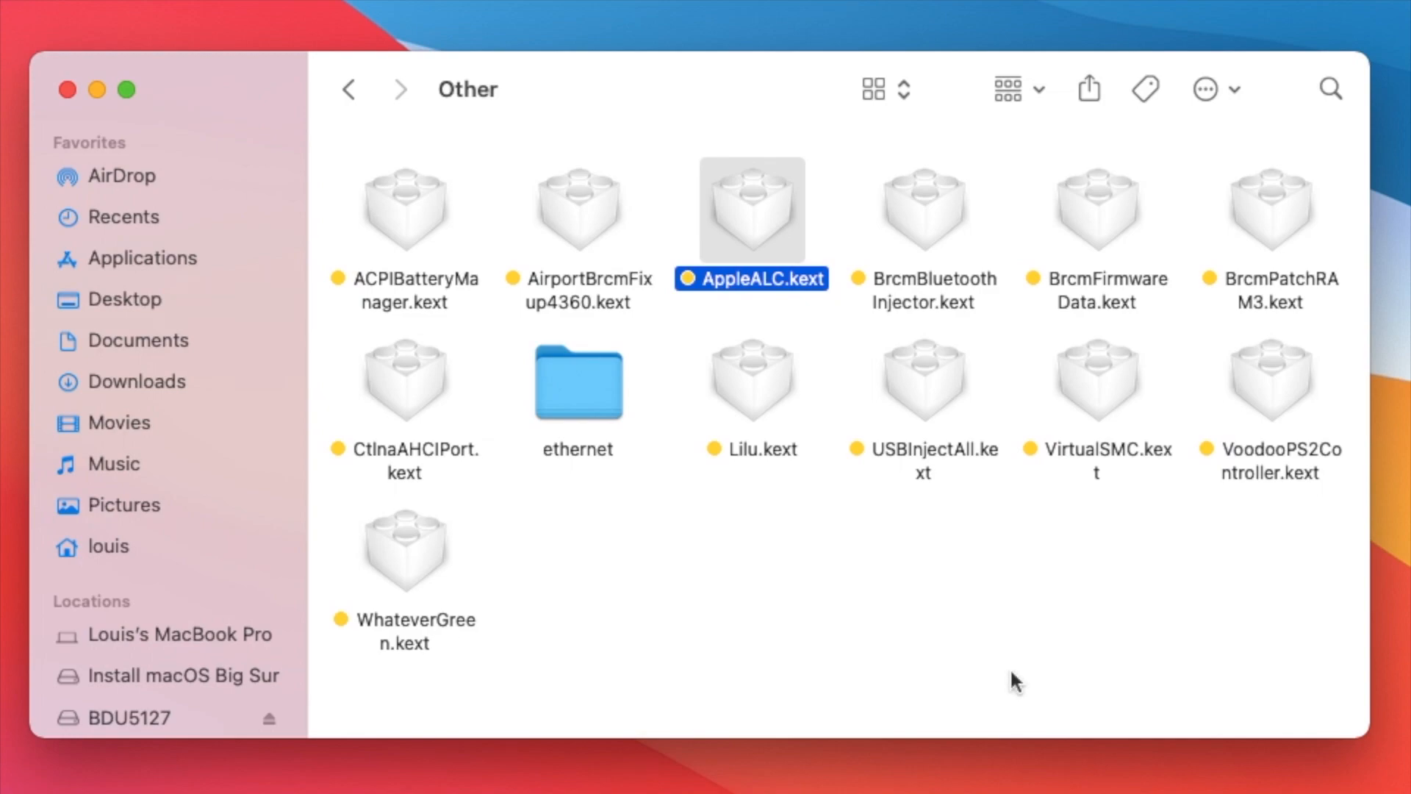
- Select ACPIBatteryManager.kext in the Other folder and check the system's battery status
click(432, 194)
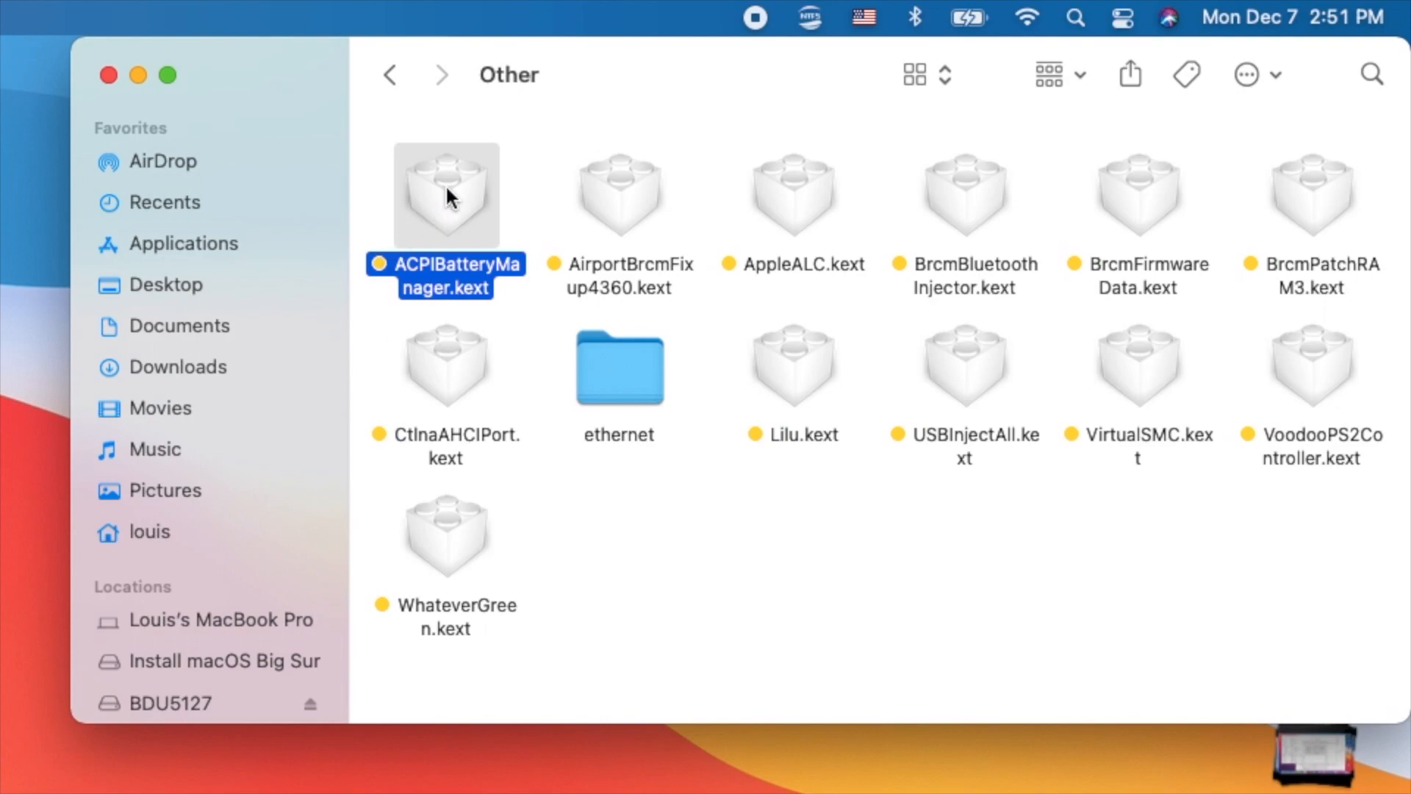
click(962, 15)
click(961, 15)
- Extend the selection in the Other folder with AppleALC.kext, Lilu.kext, VirtualSMC.kext, WhateverGreen.kext and CtlnaAHCIPort.kext, leaving VoodooPS2Controller.kext unselected
super+click(796, 196)
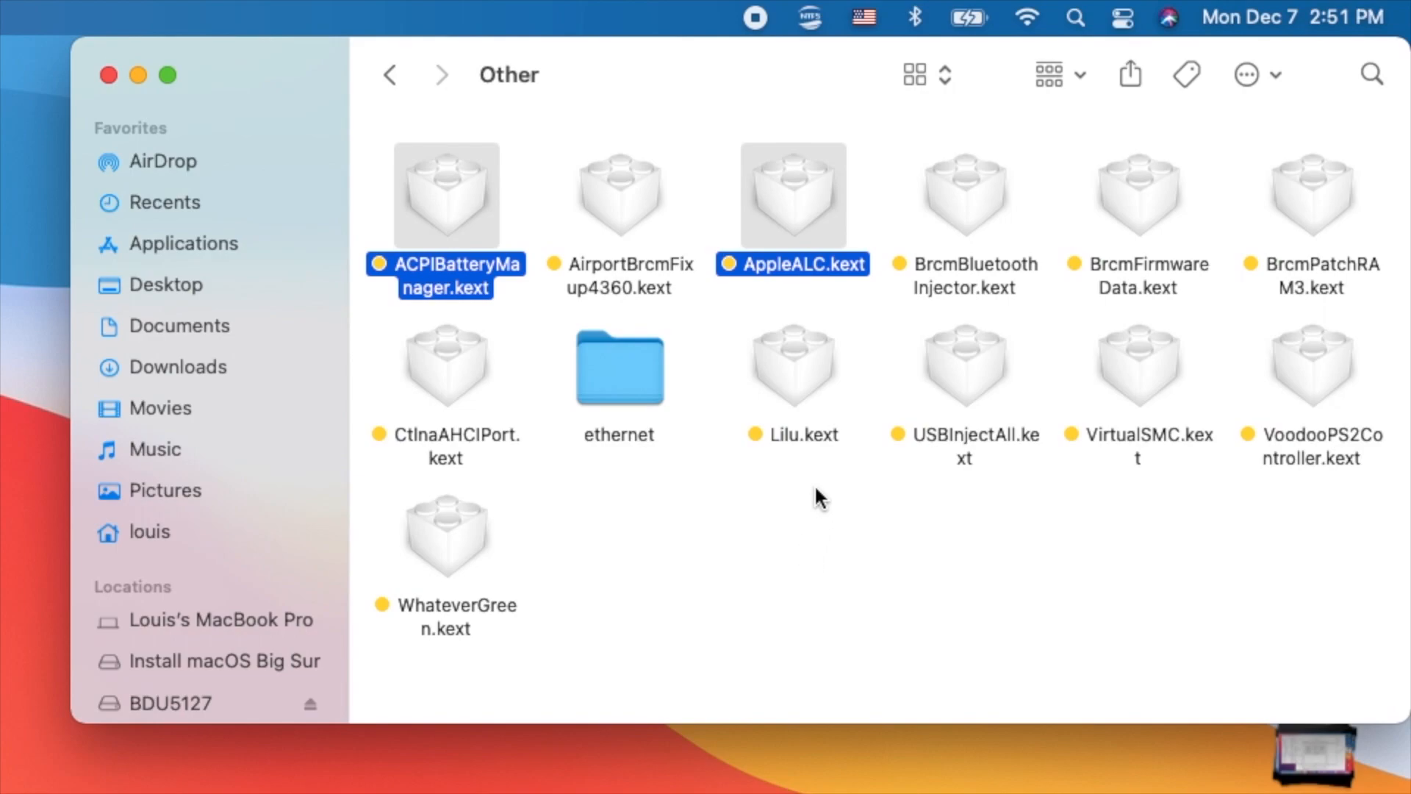
super+click(800, 357)
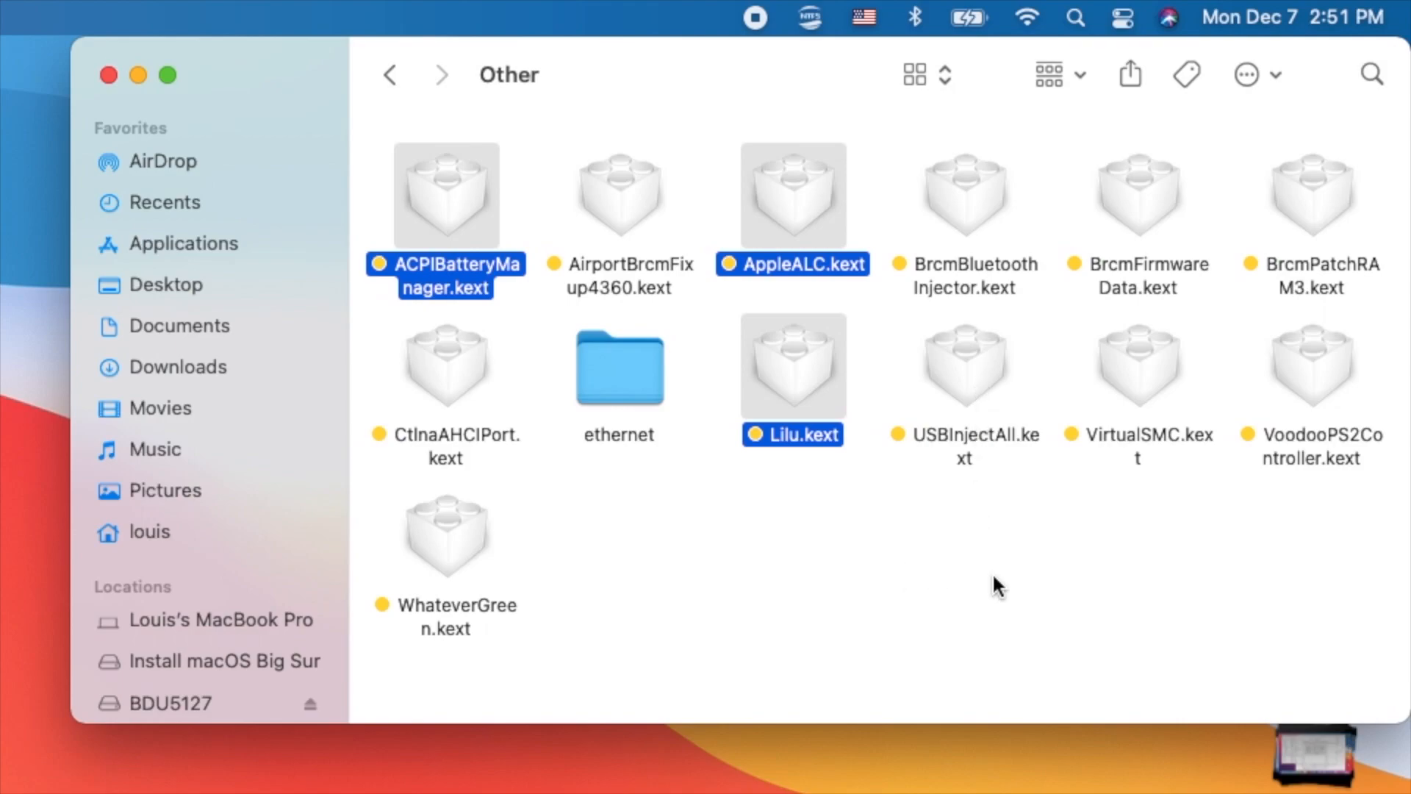
super+click(1162, 359)
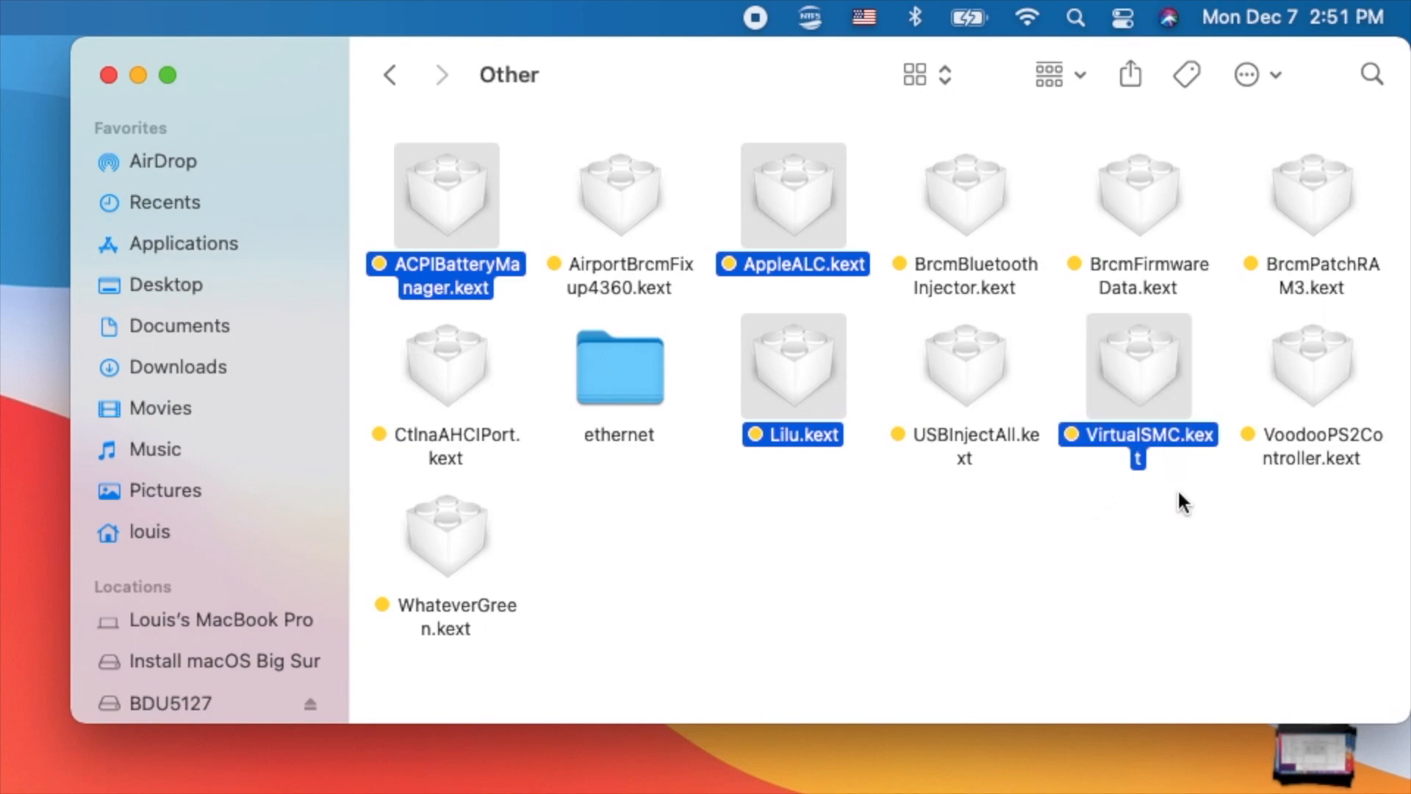
super+click(1316, 344)
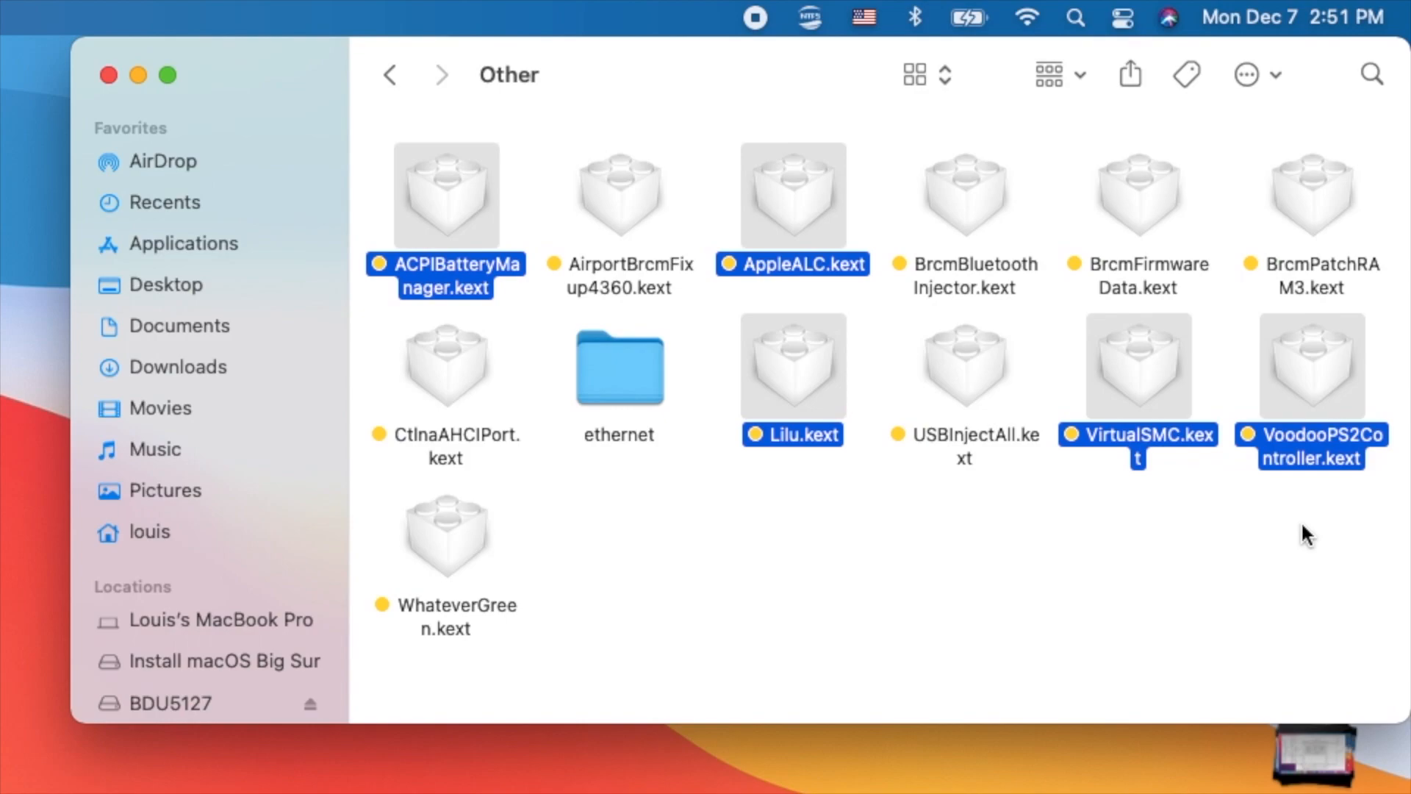
super+click(1307, 376)
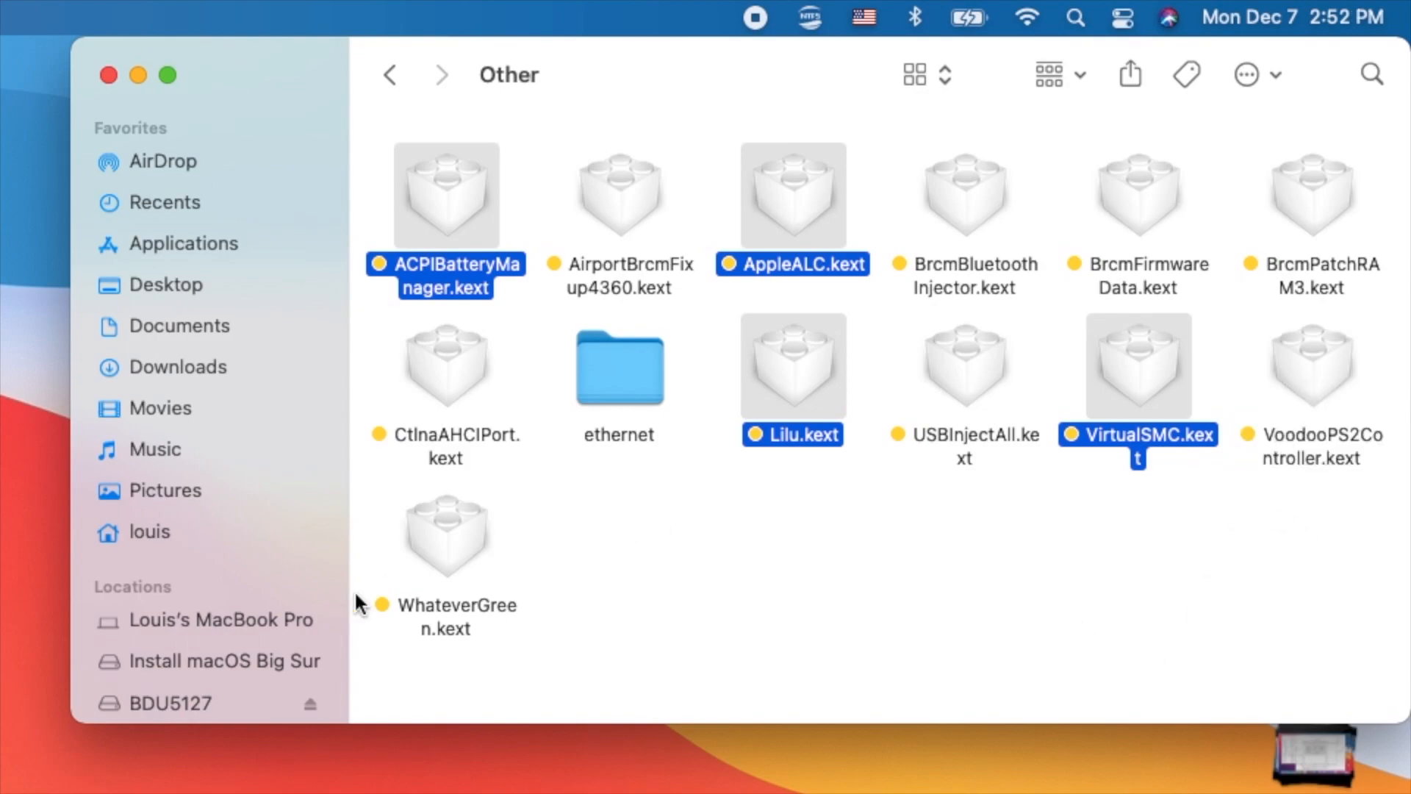
super+click(441, 544)
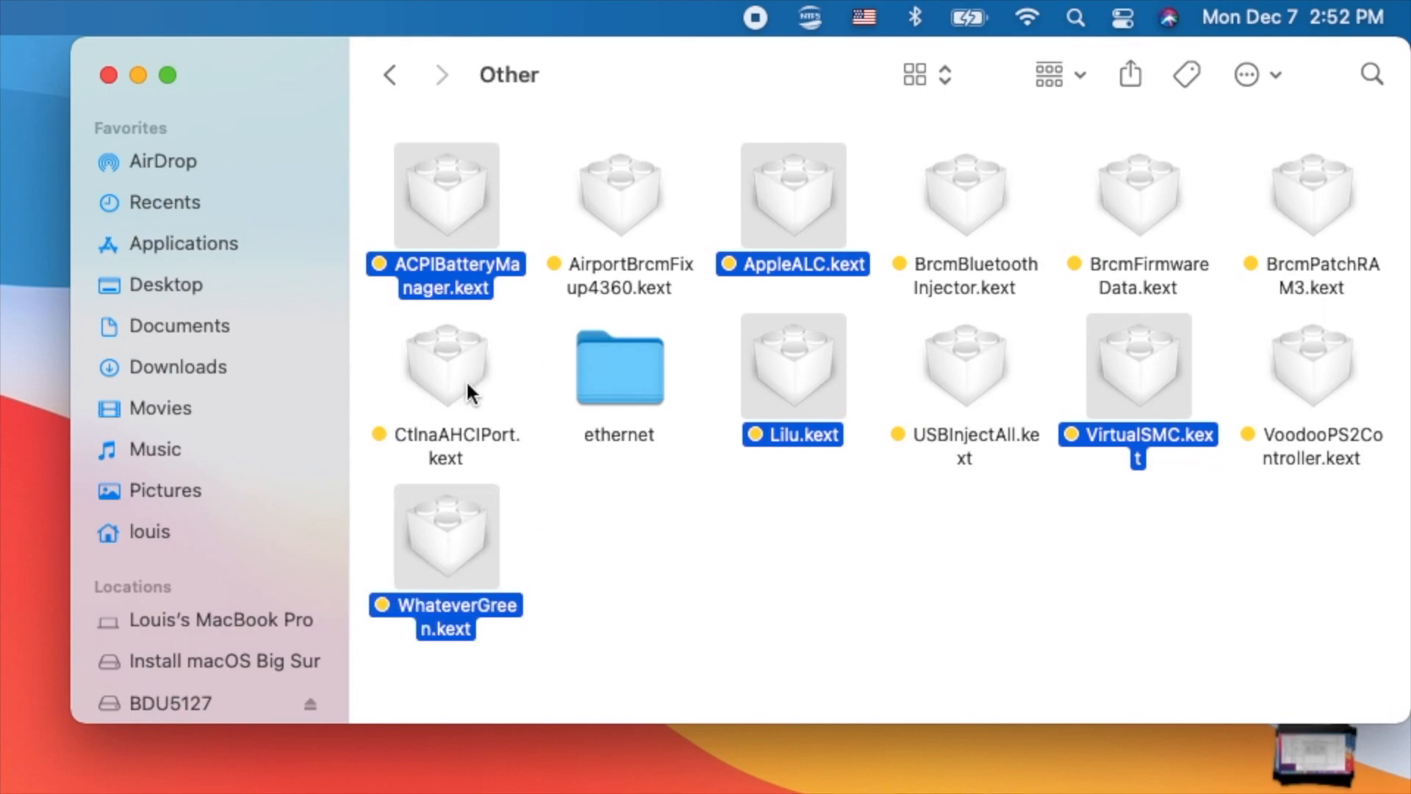
super+click(451, 363)
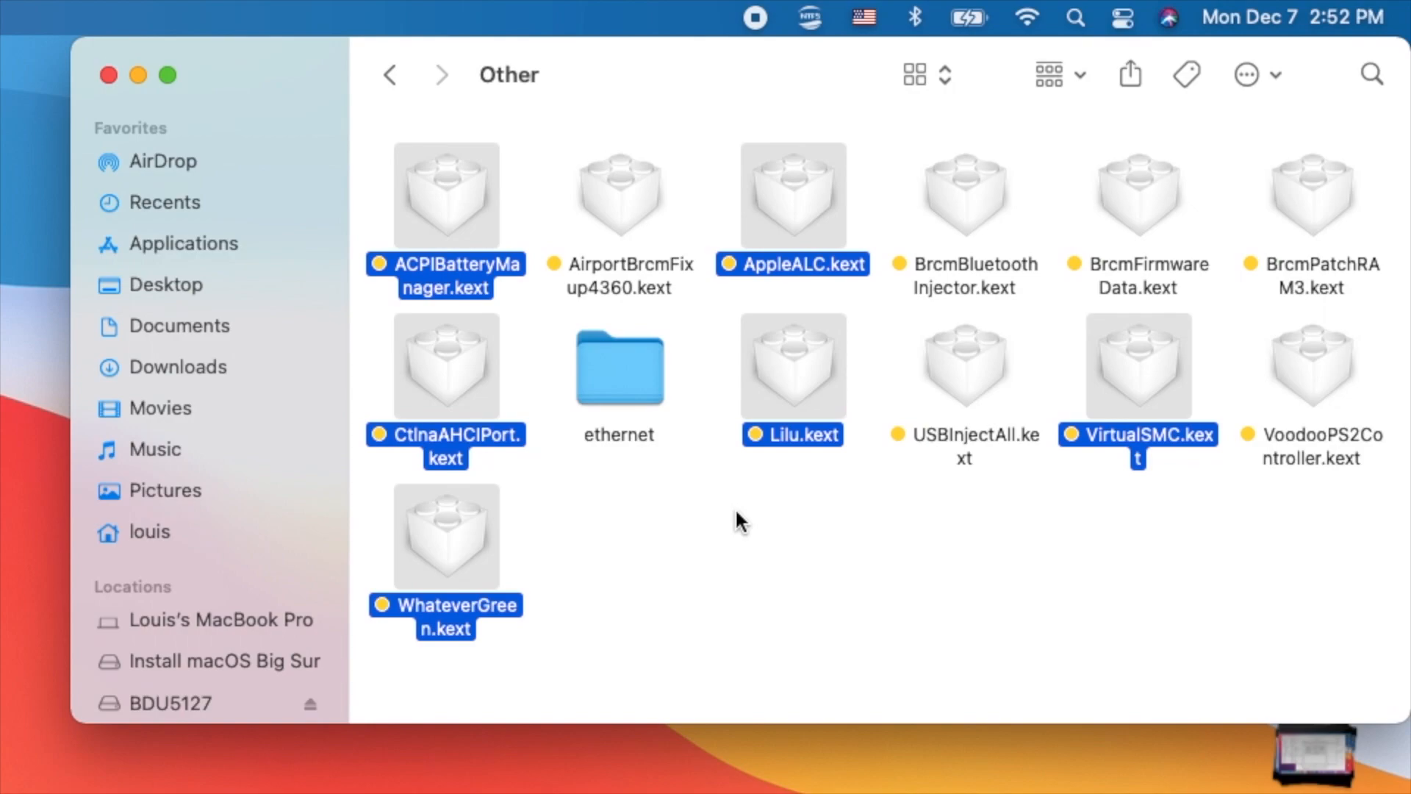
- Copy IntelMausi.kext from the ethernet subfolder into the Other folder and tag the copy yellow
double_click(622, 381)
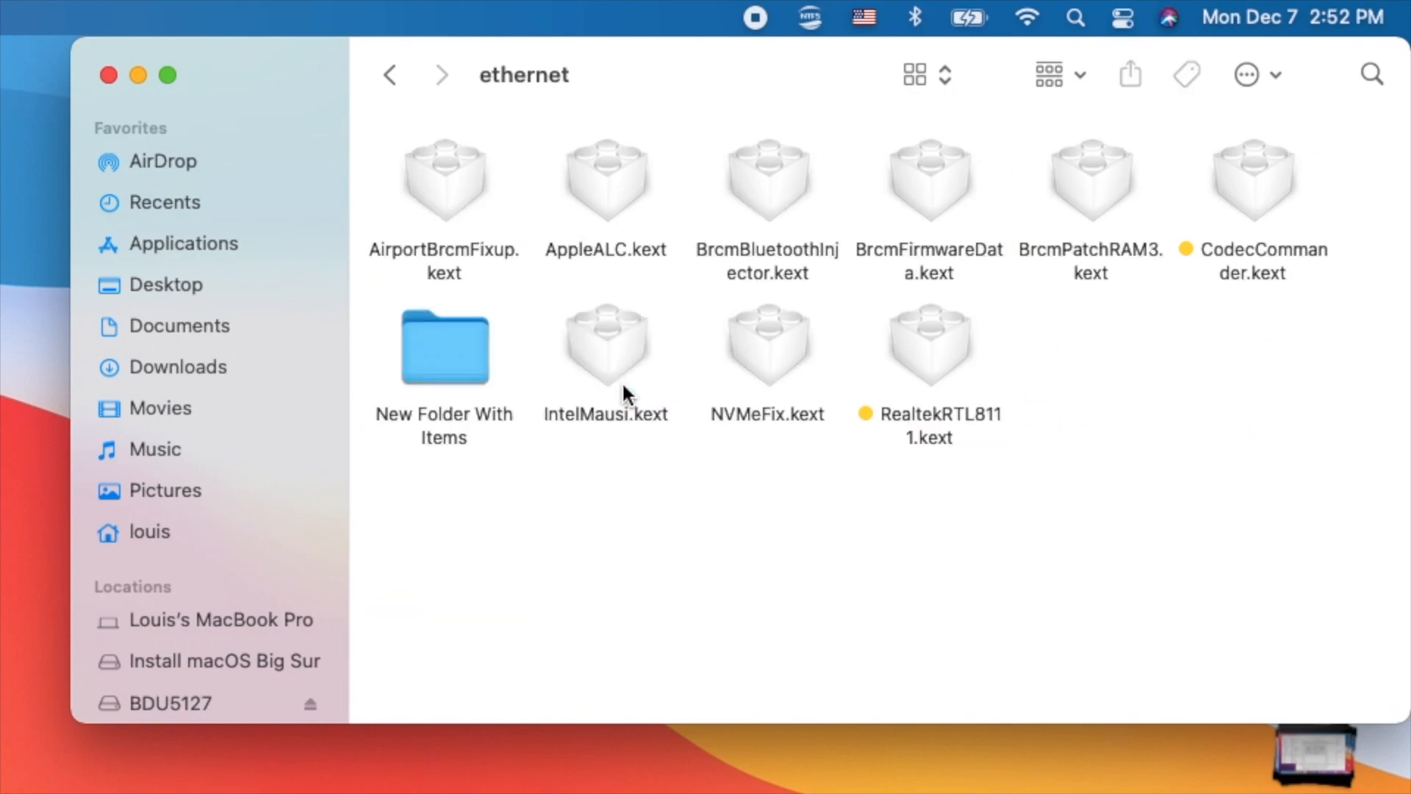
click(392, 75)
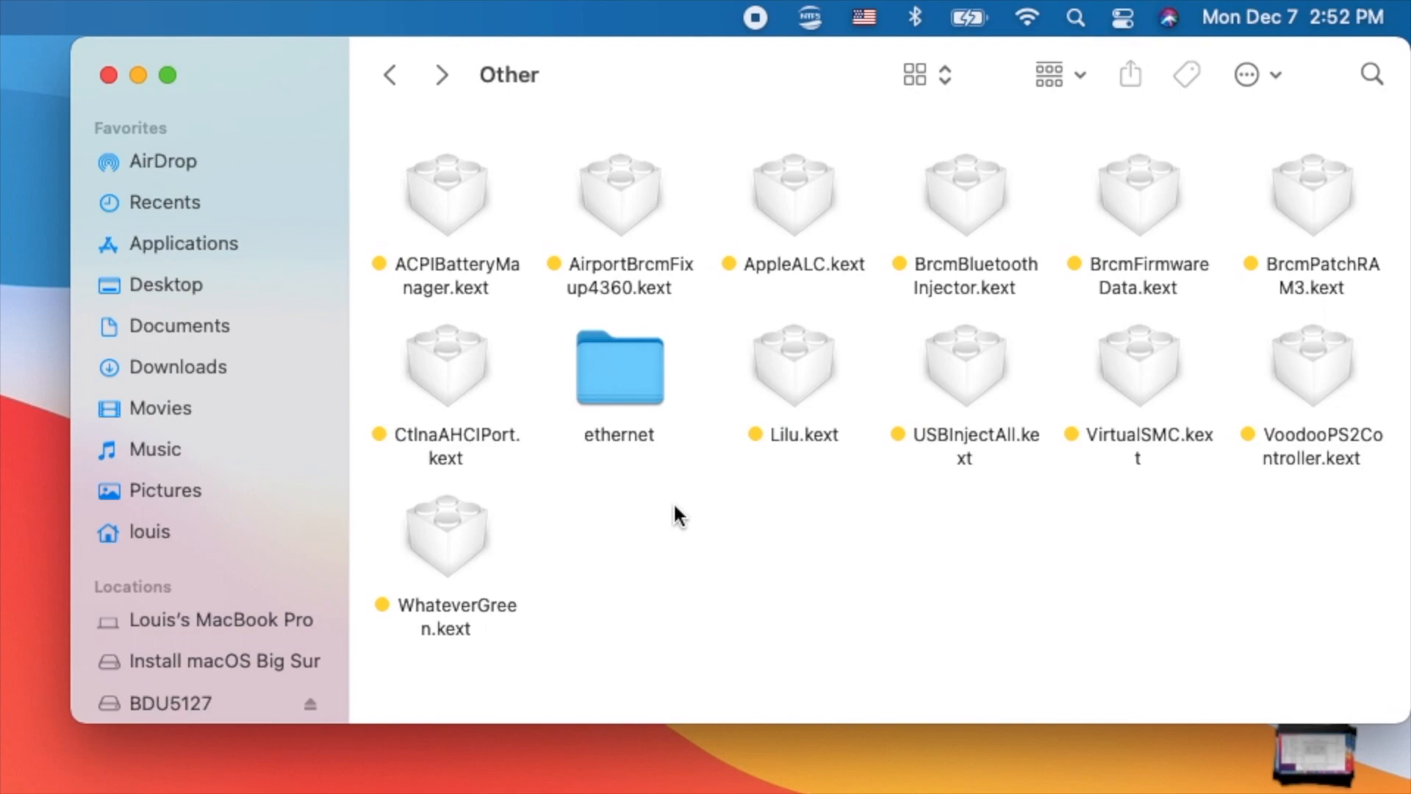
right_click(676, 507)
click(713, 555)
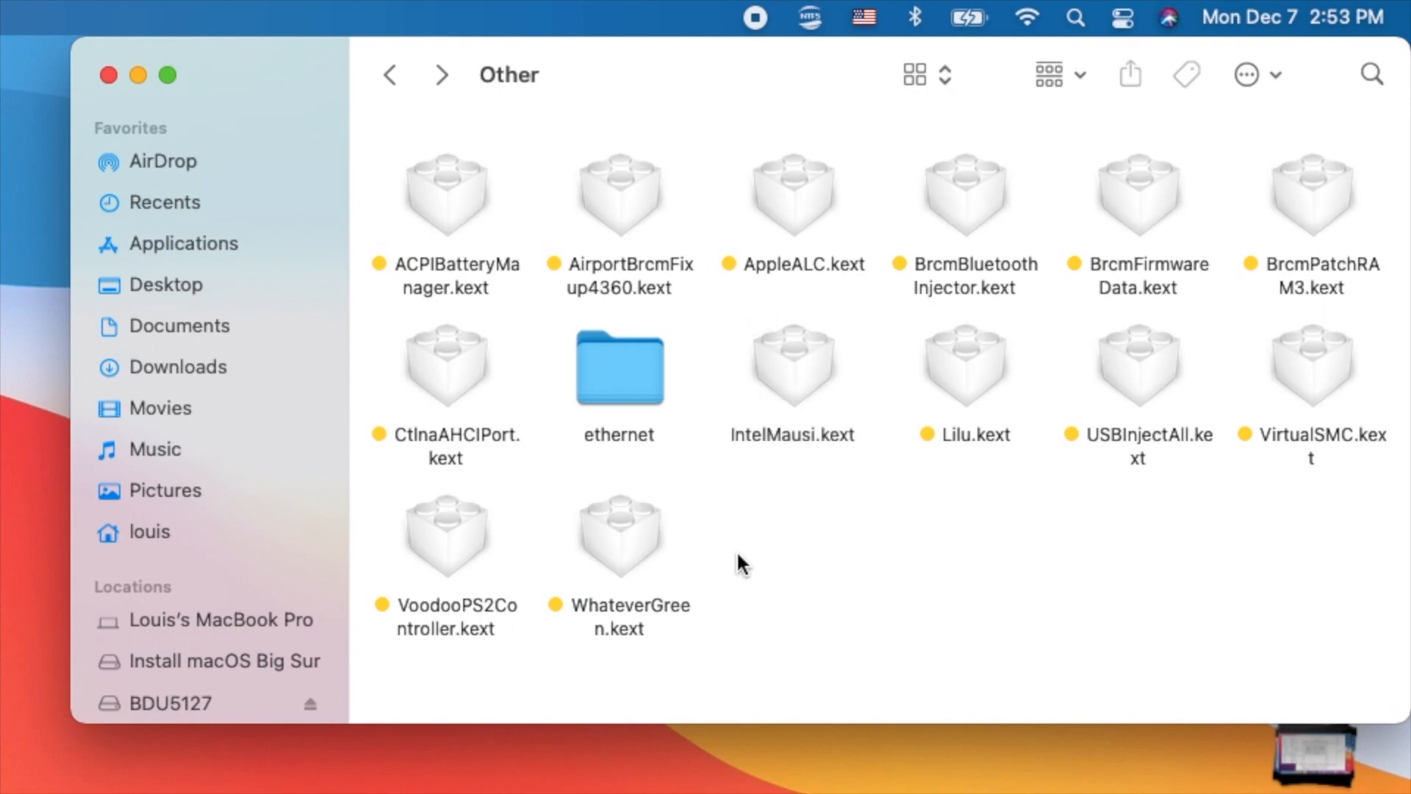
click(786, 365)
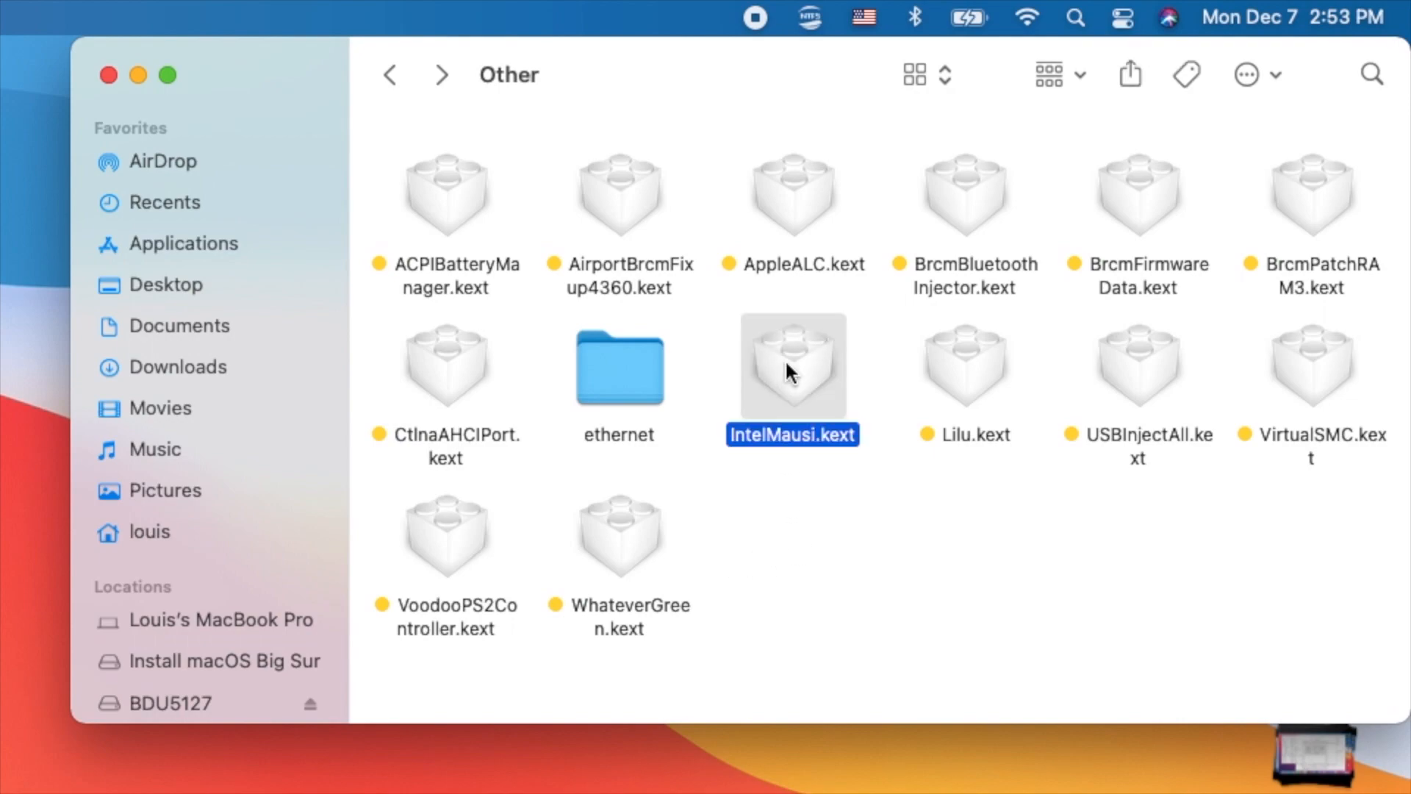
right_click(786, 361)
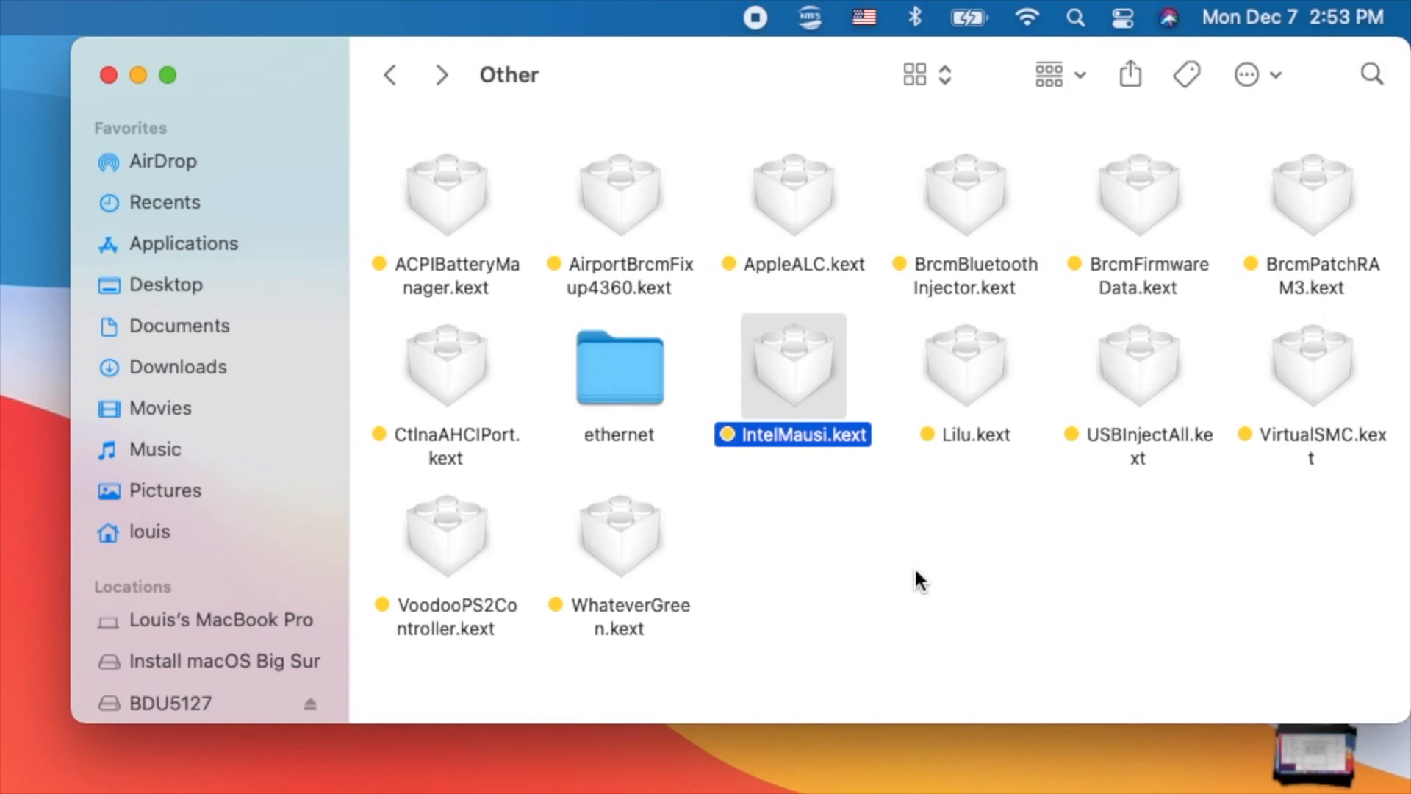
- Copy CodecCommander.kext from the ethernet subfolder into the Other folder
double_click(631, 371)
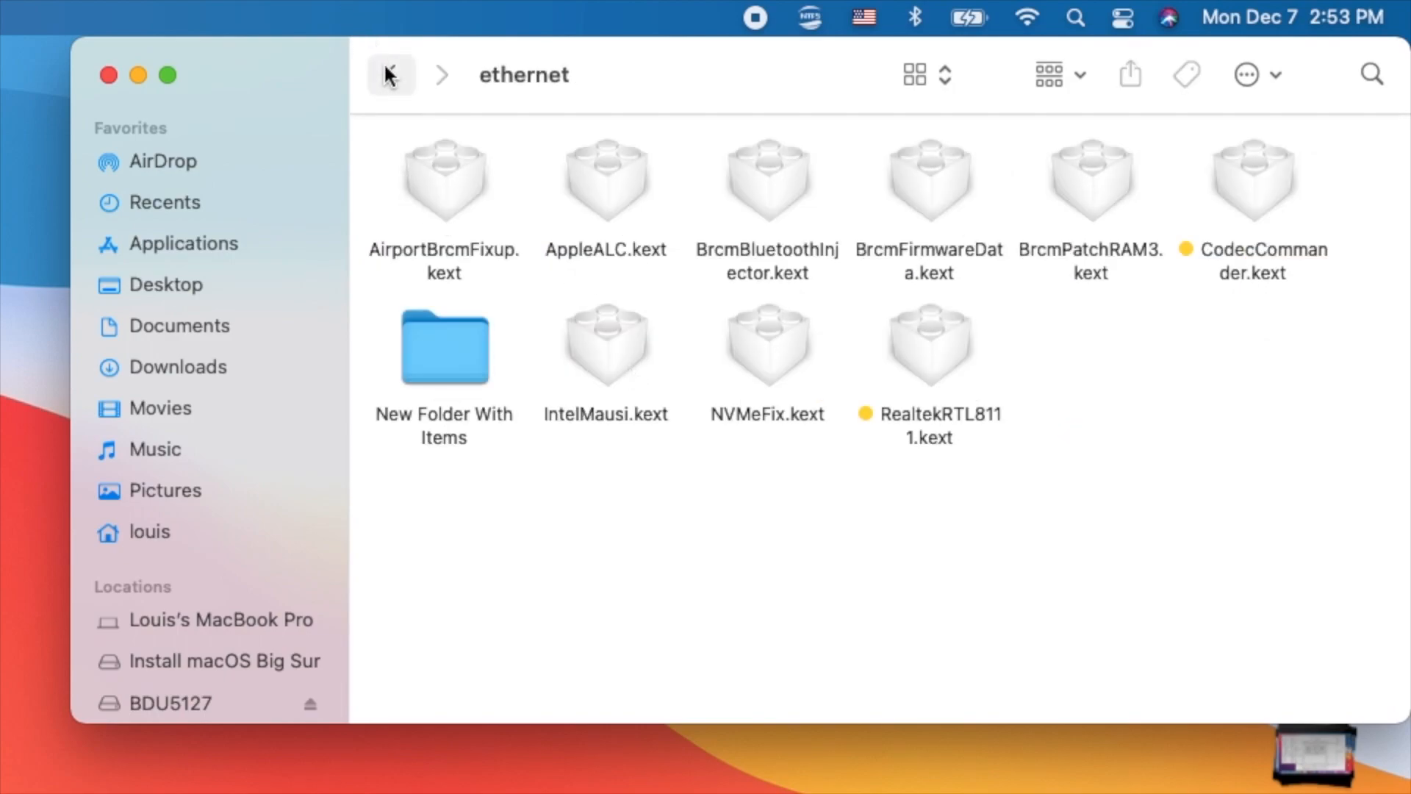
click(386, 68)
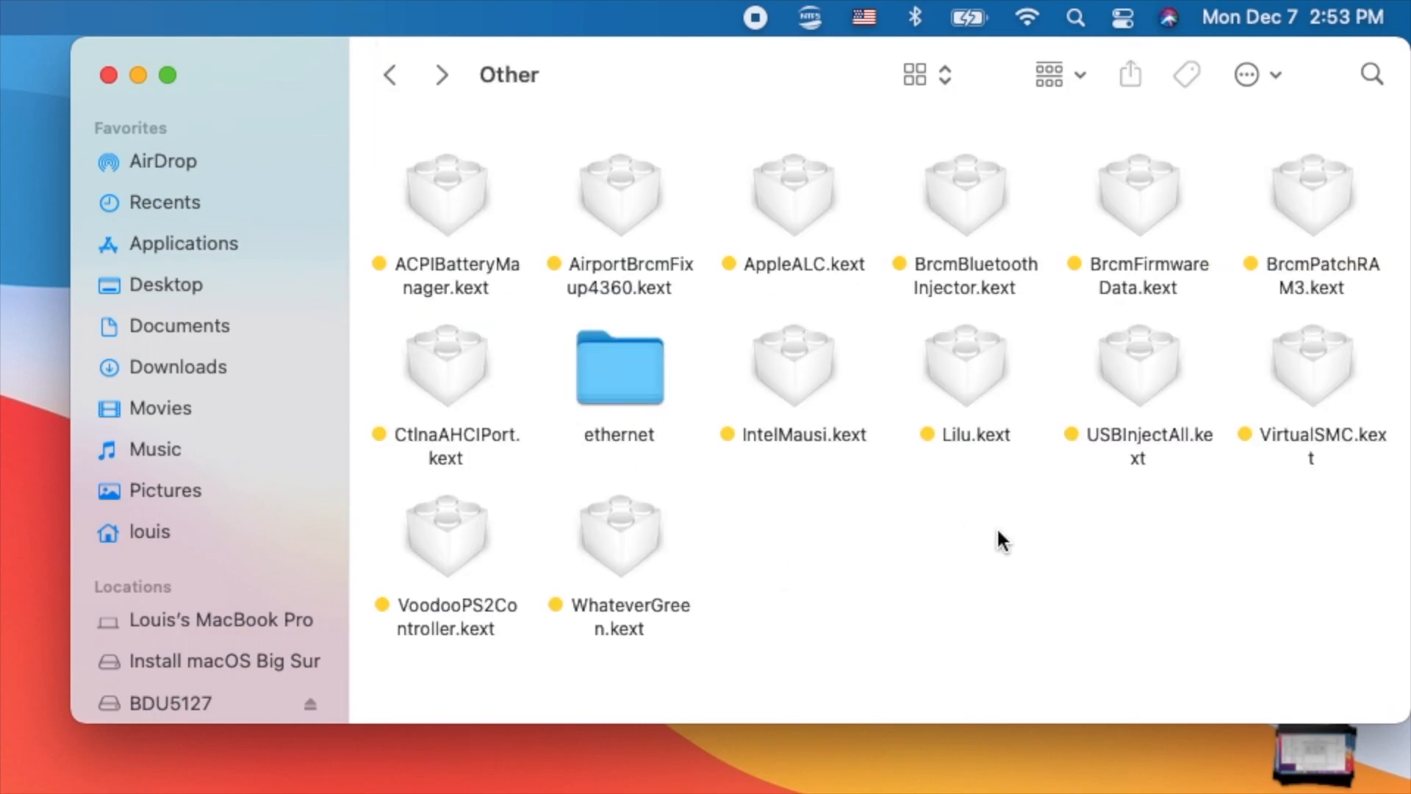
right_click(879, 590)
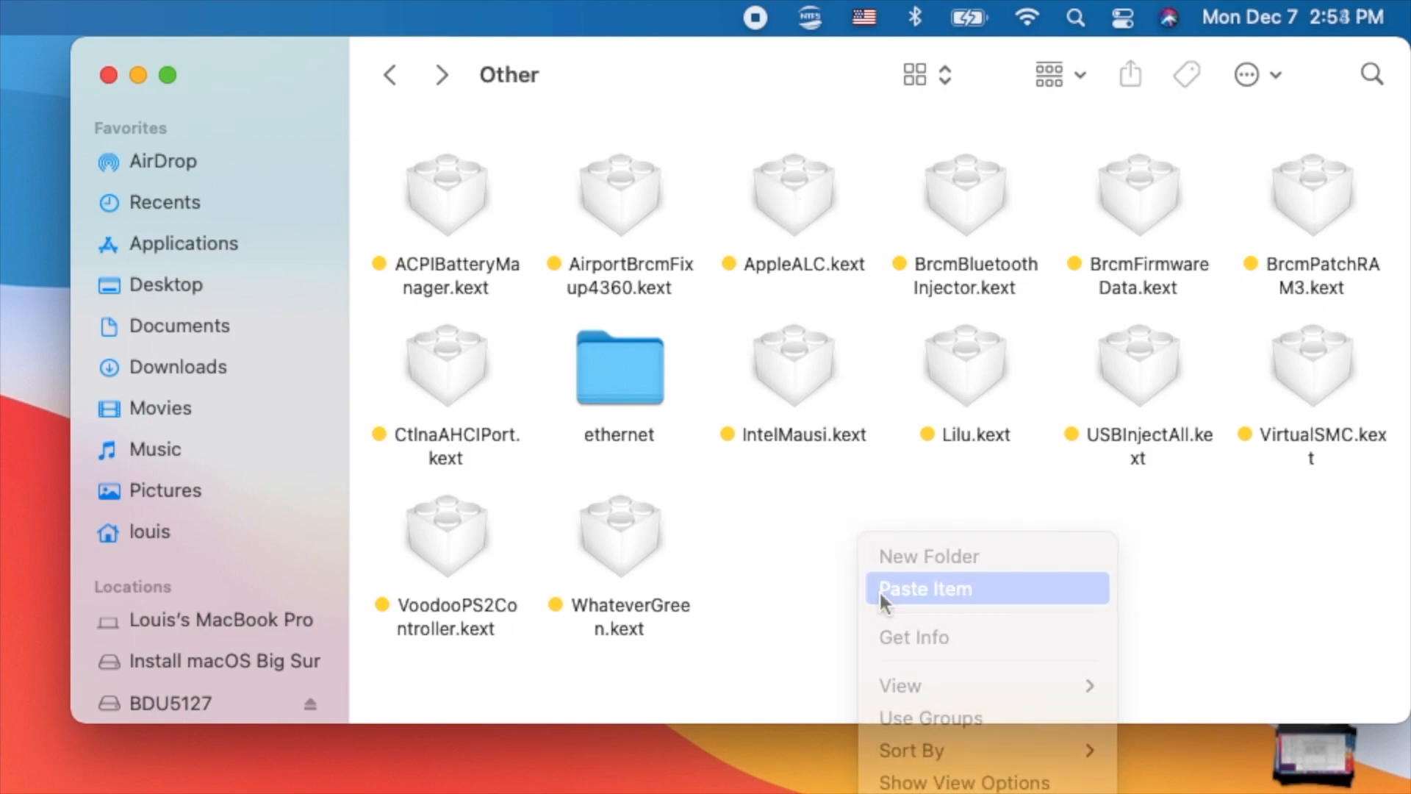
click(879, 589)
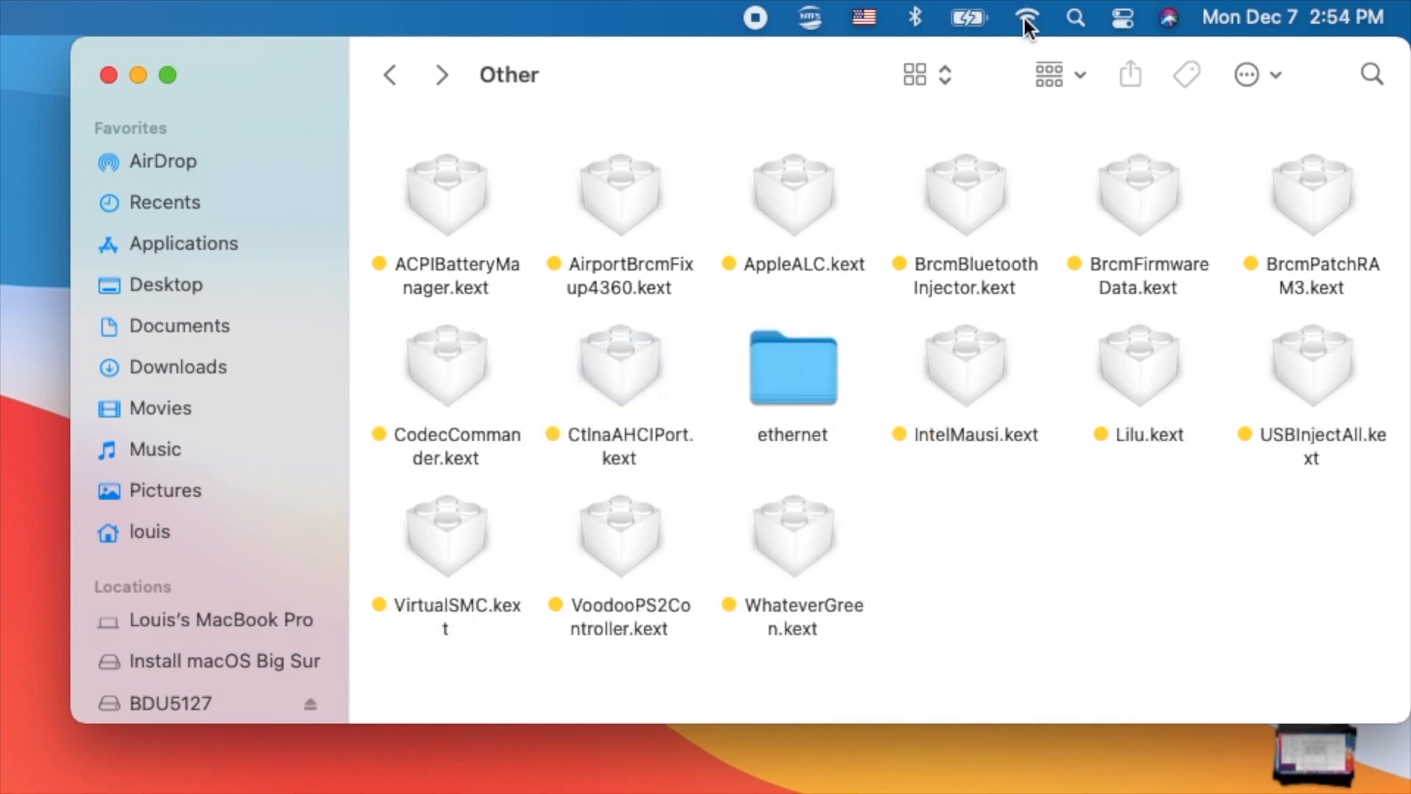
- Check the sound controls in Control Center, close it, and single out AirportBrcmFixup4360.kext in the Other folder
click(1123, 17)
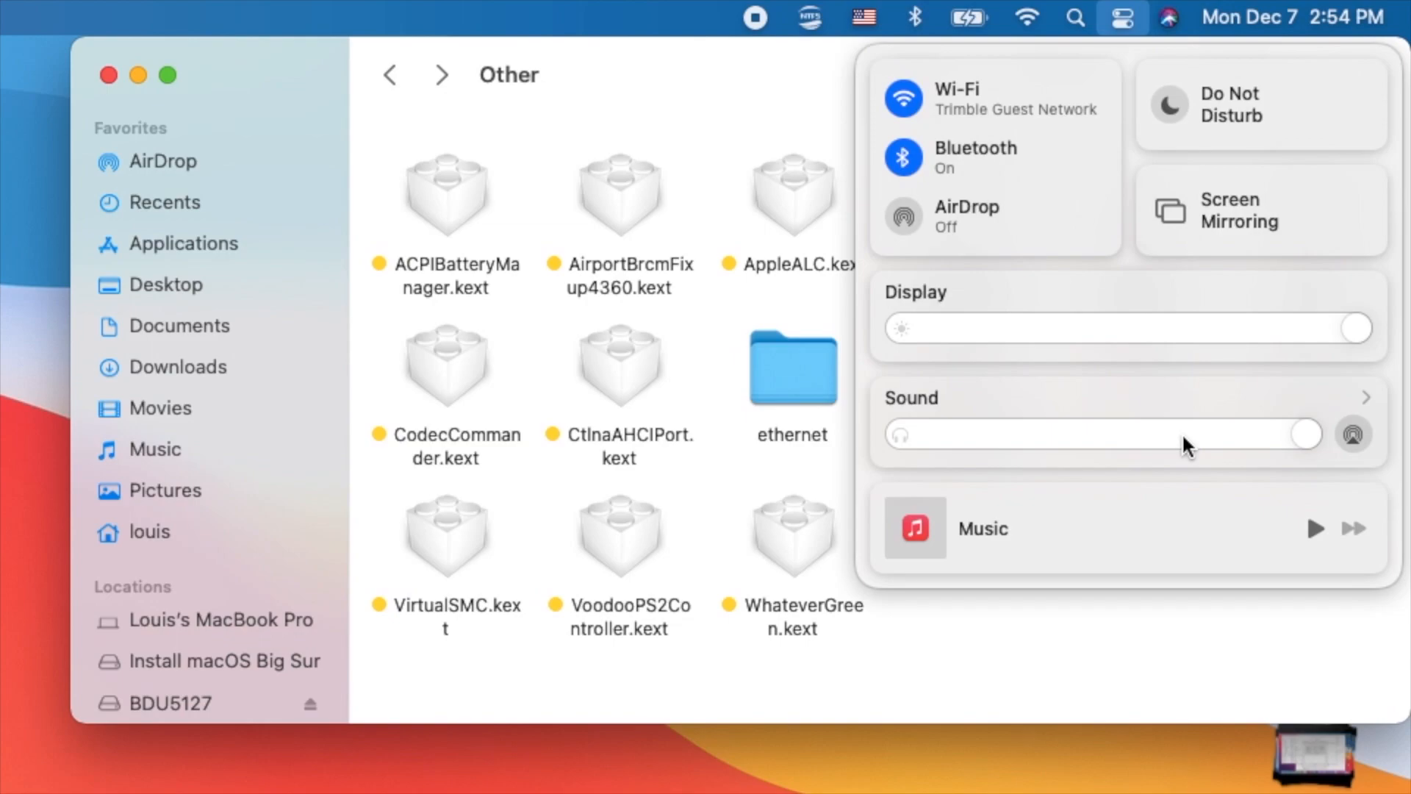
click(1108, 684)
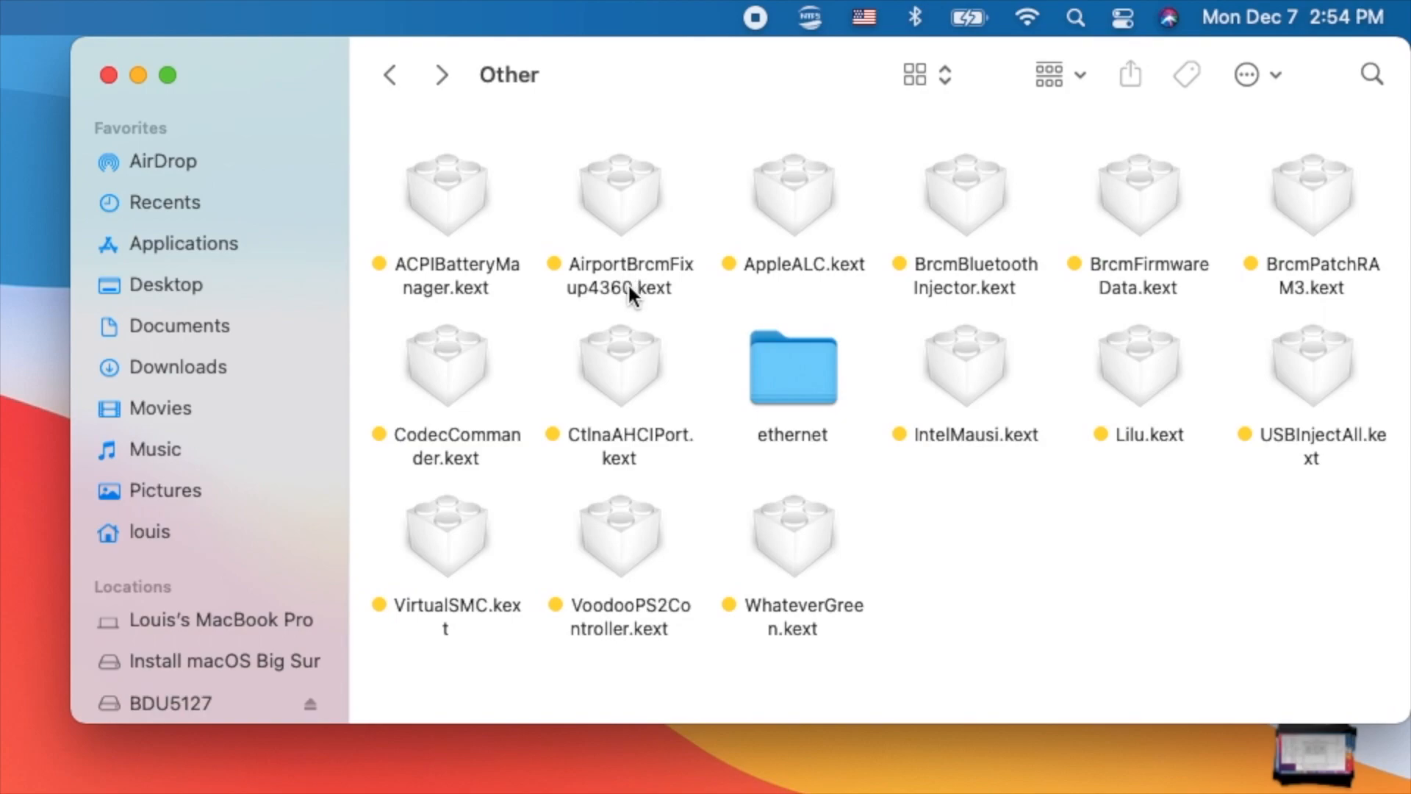
click(629, 292)
super+click(911, 195)
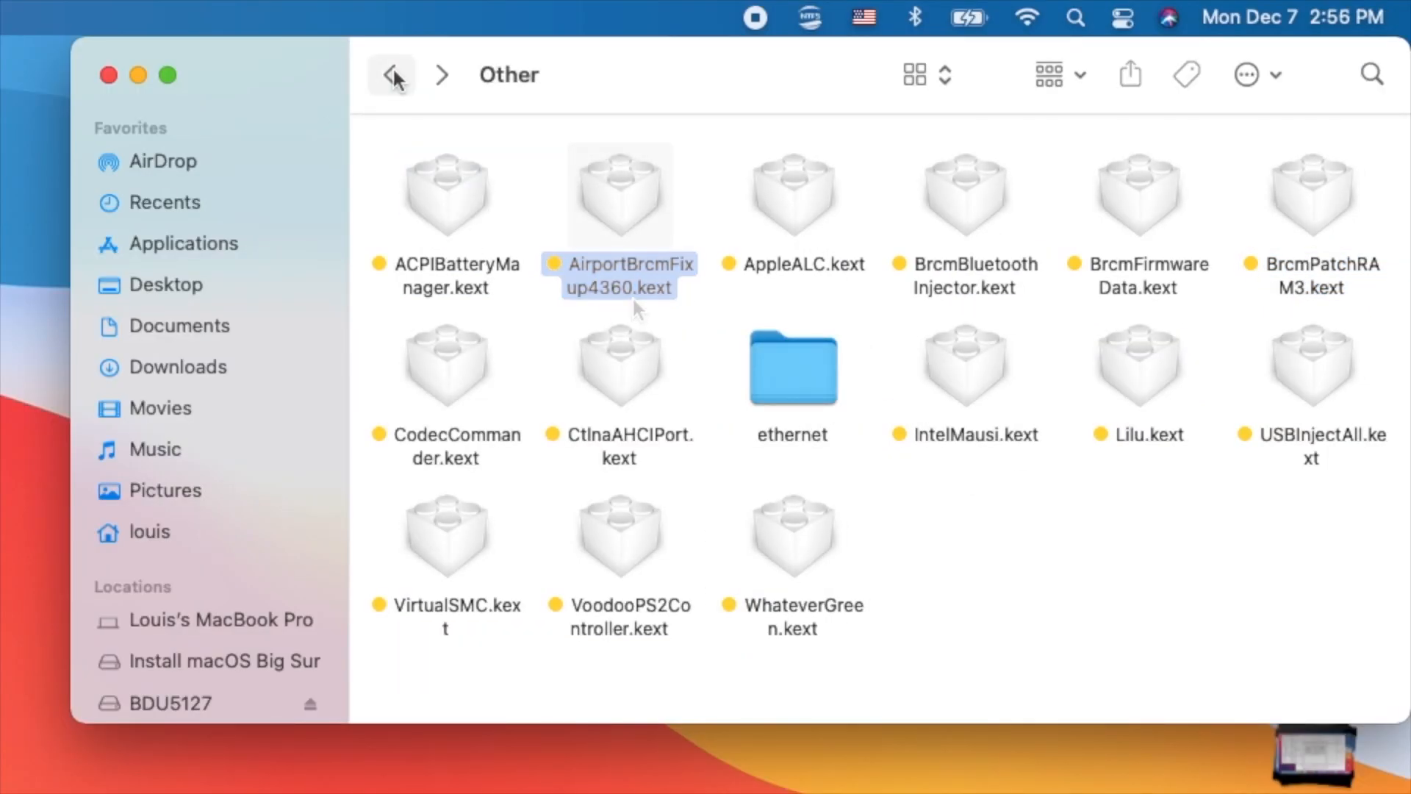
click(606, 212)
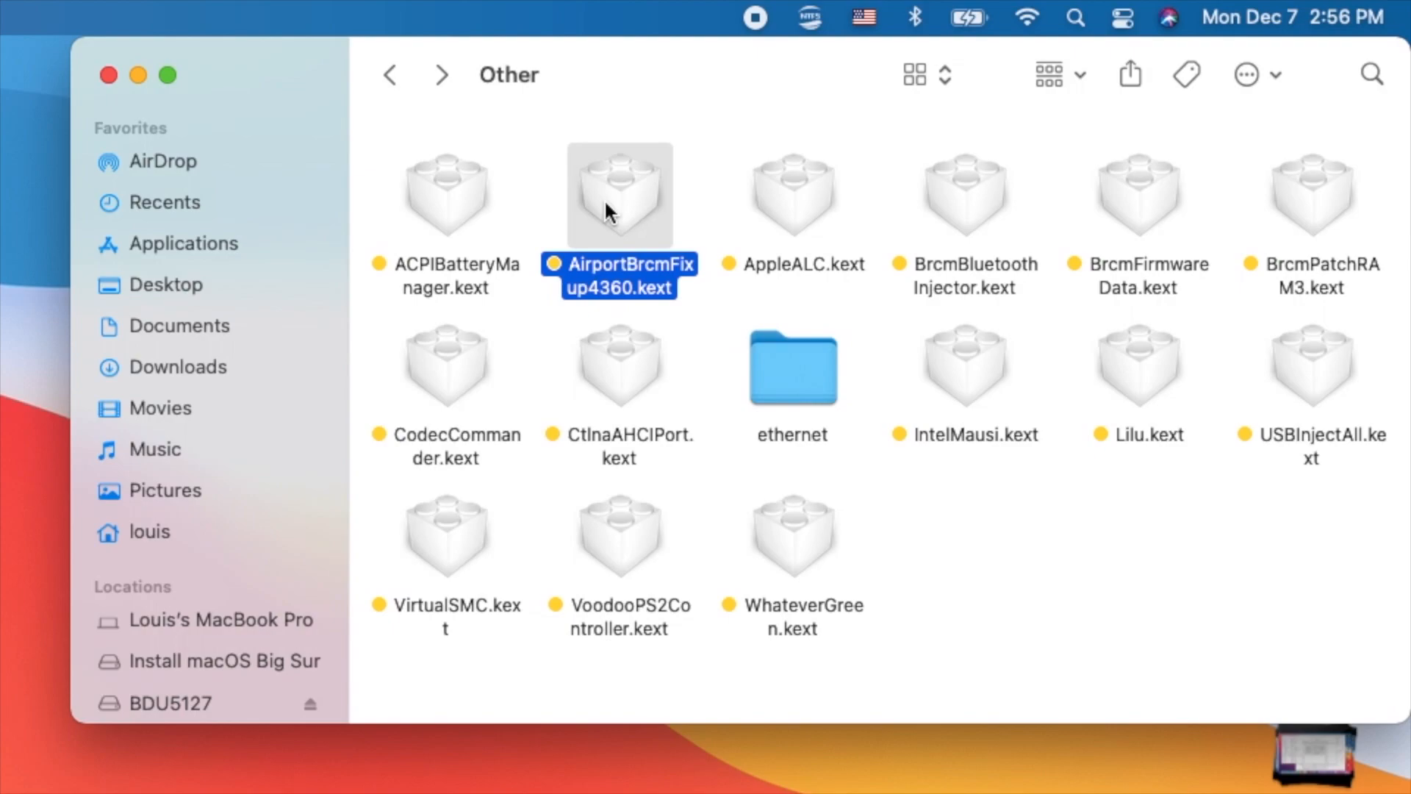
click(708, 376)
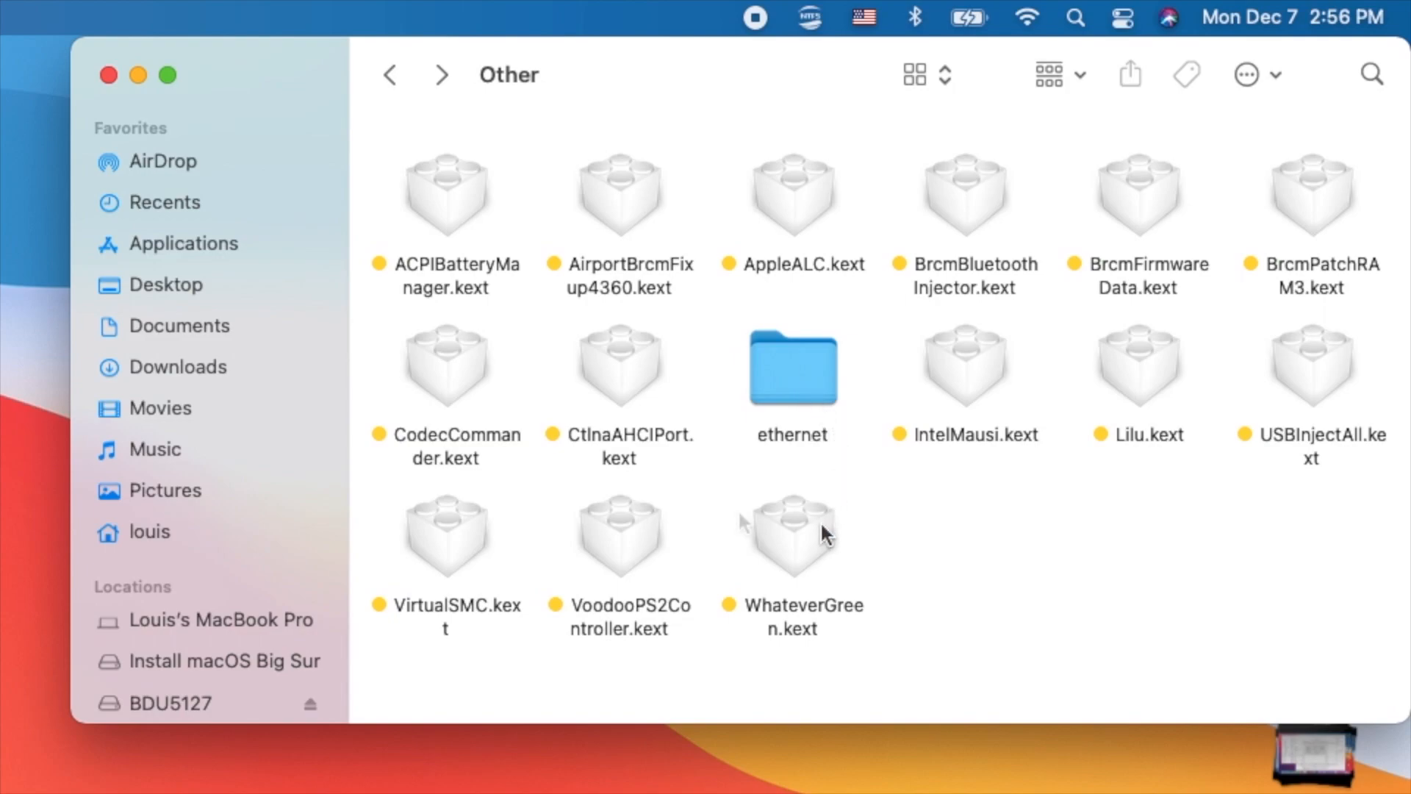
click(453, 539)
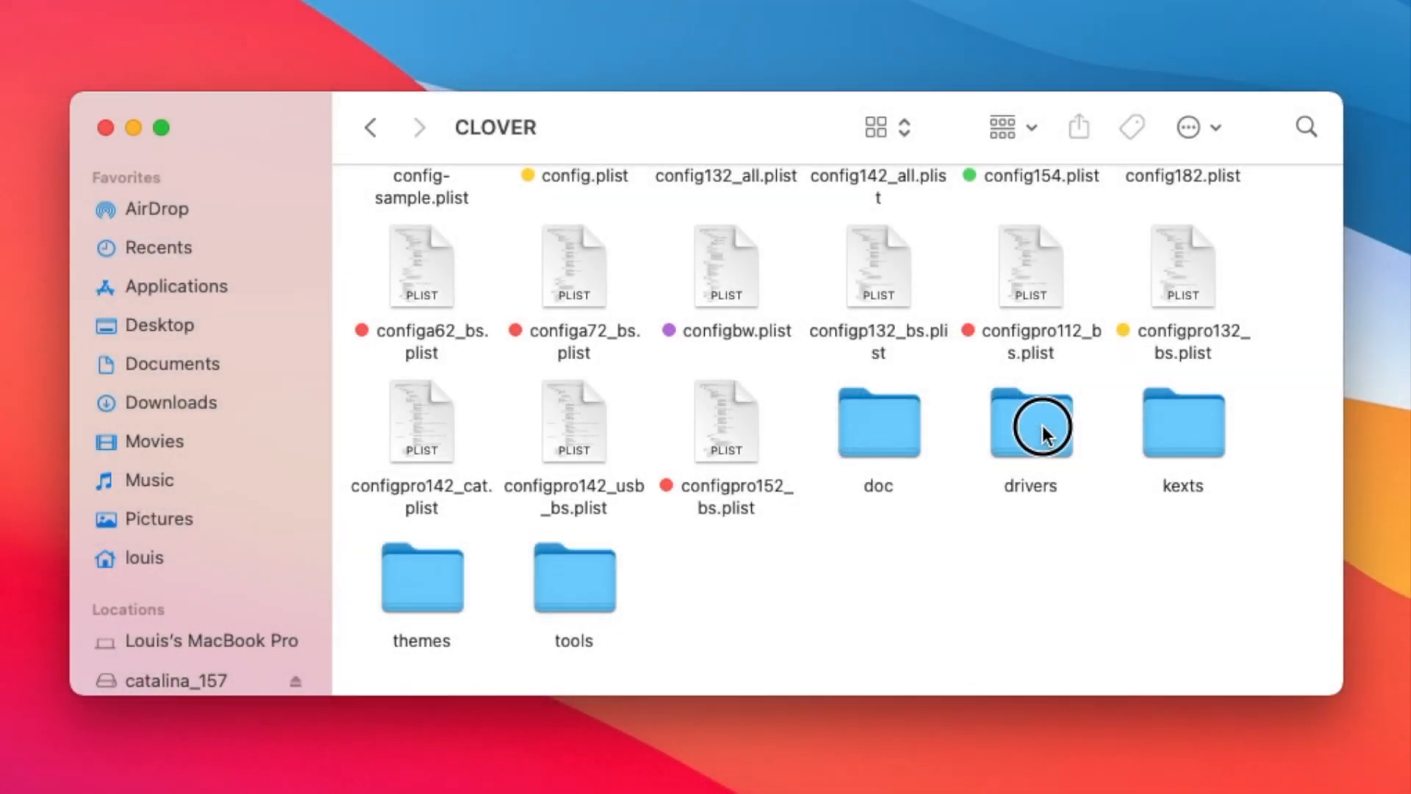
- In CLOVER's drivers/UEFI folder, select and copy ApfsDriverLoader.efi, EmuVariableUefi.efi, HfsPlus.efi, NTFS.efi, NvmExpressDxe.efi and OpenRuntime.efi
double_click(1042, 431)
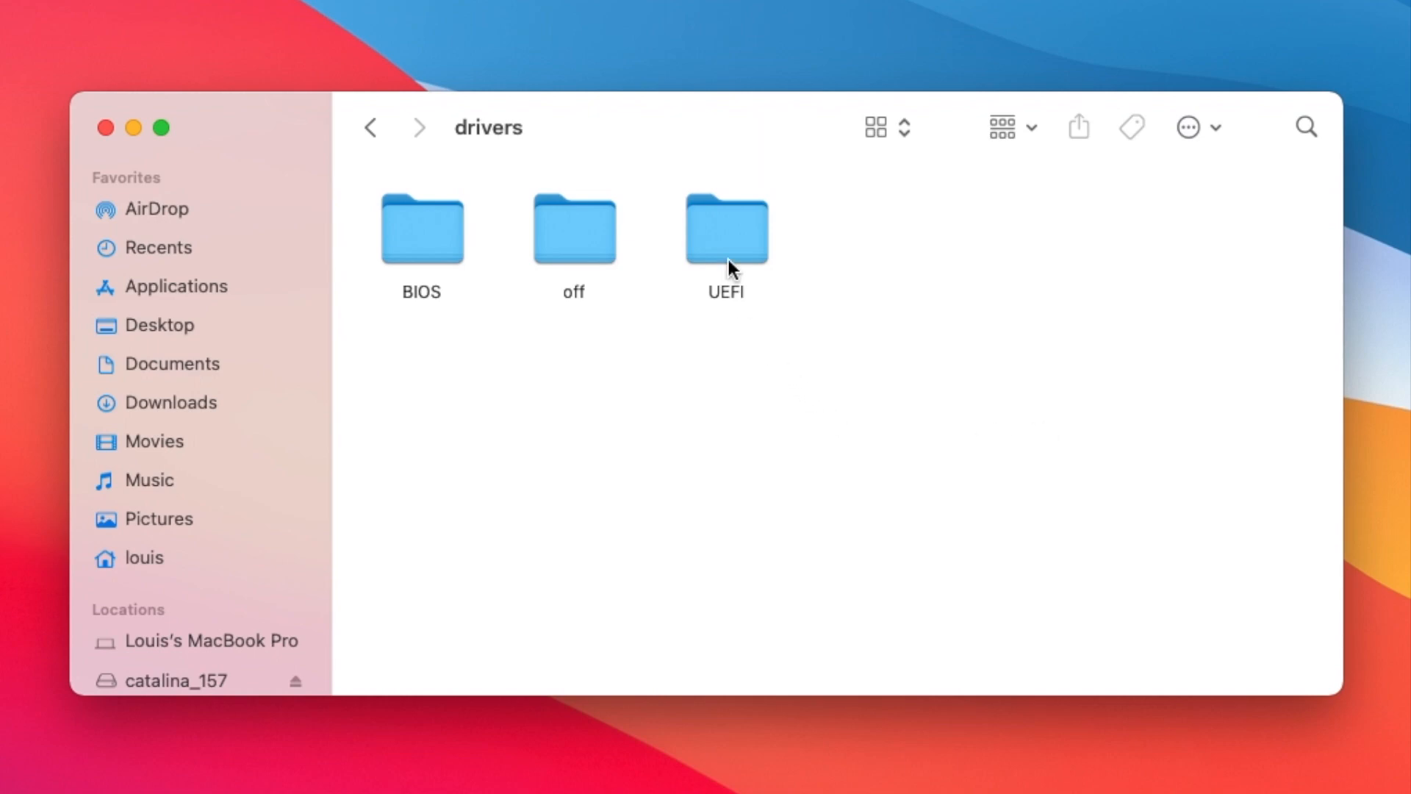
double_click(732, 235)
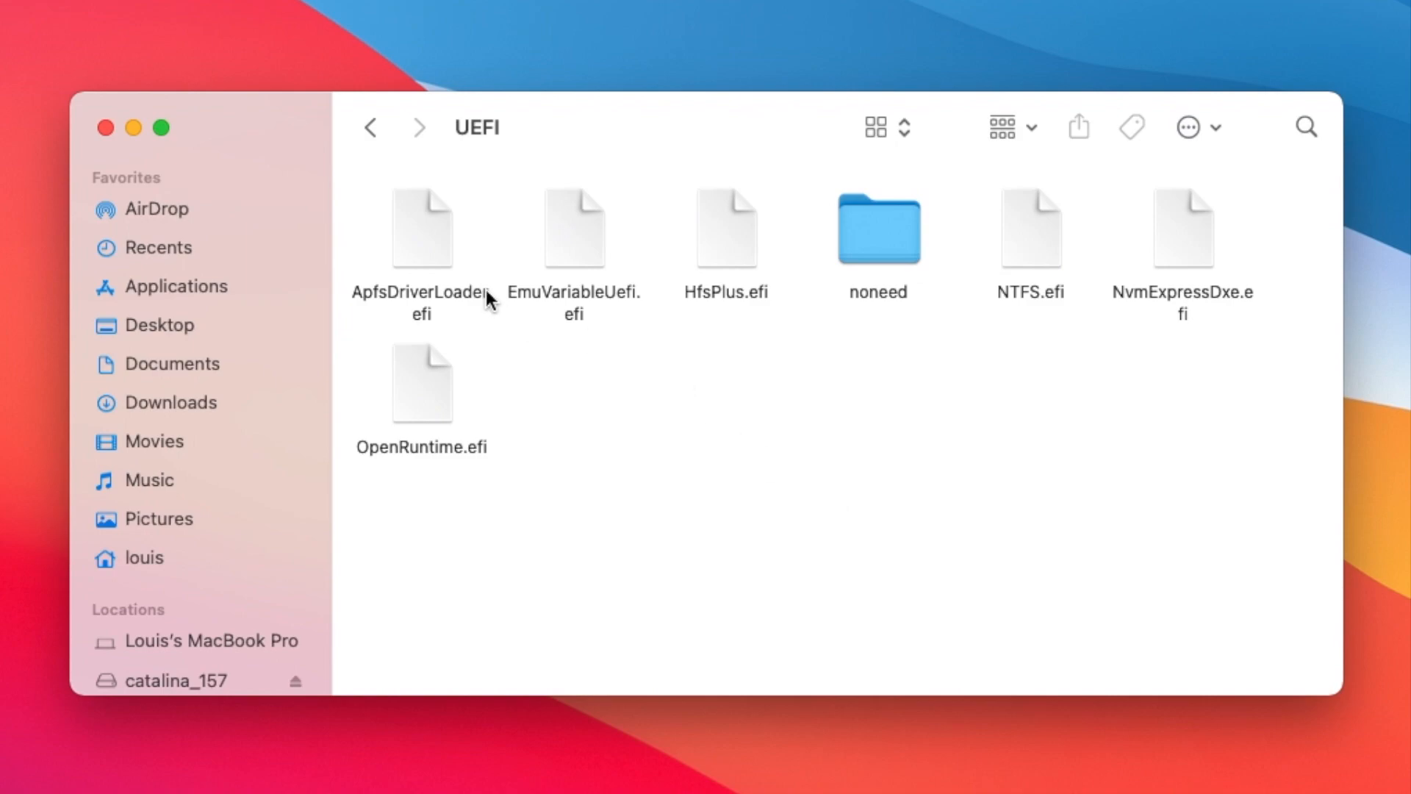
click(457, 292)
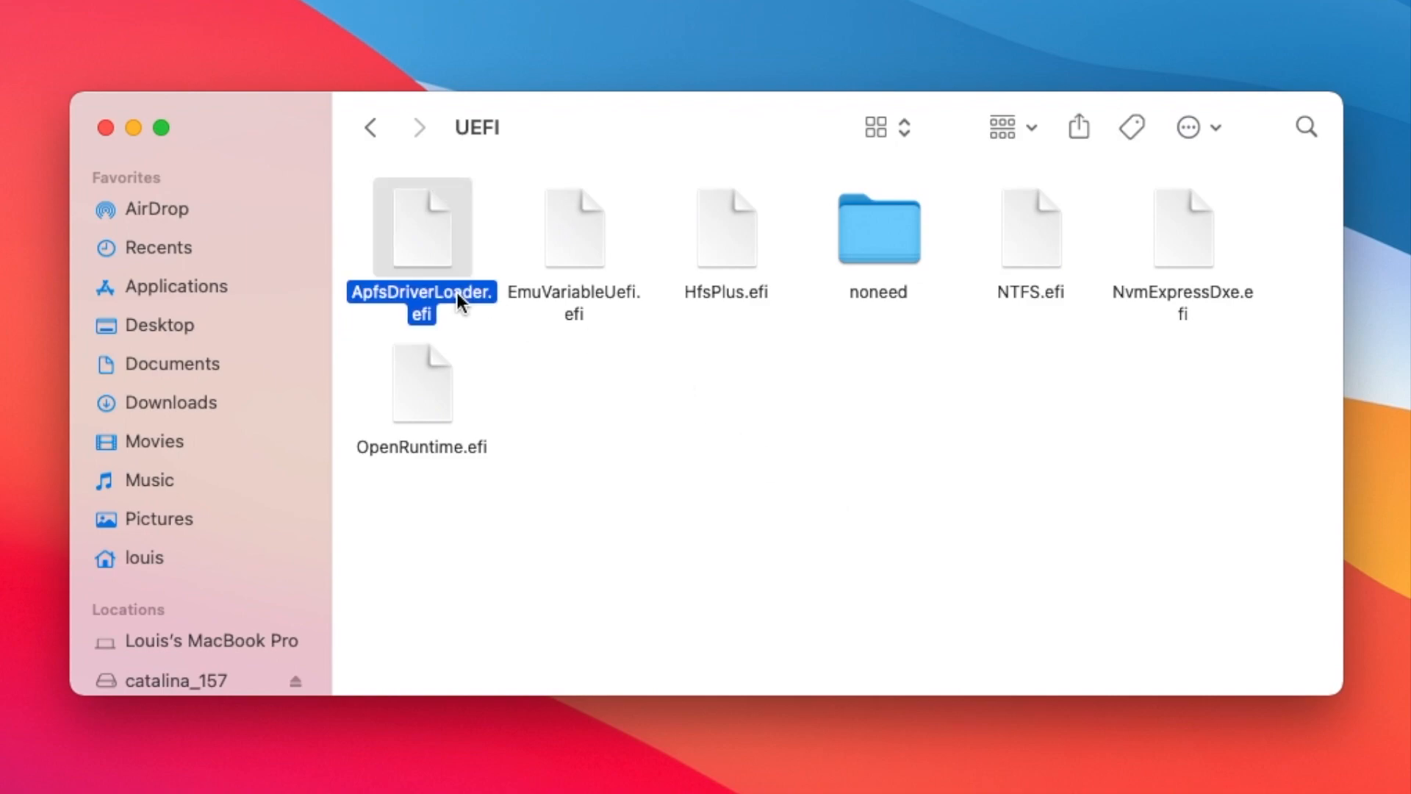
super+click(568, 297)
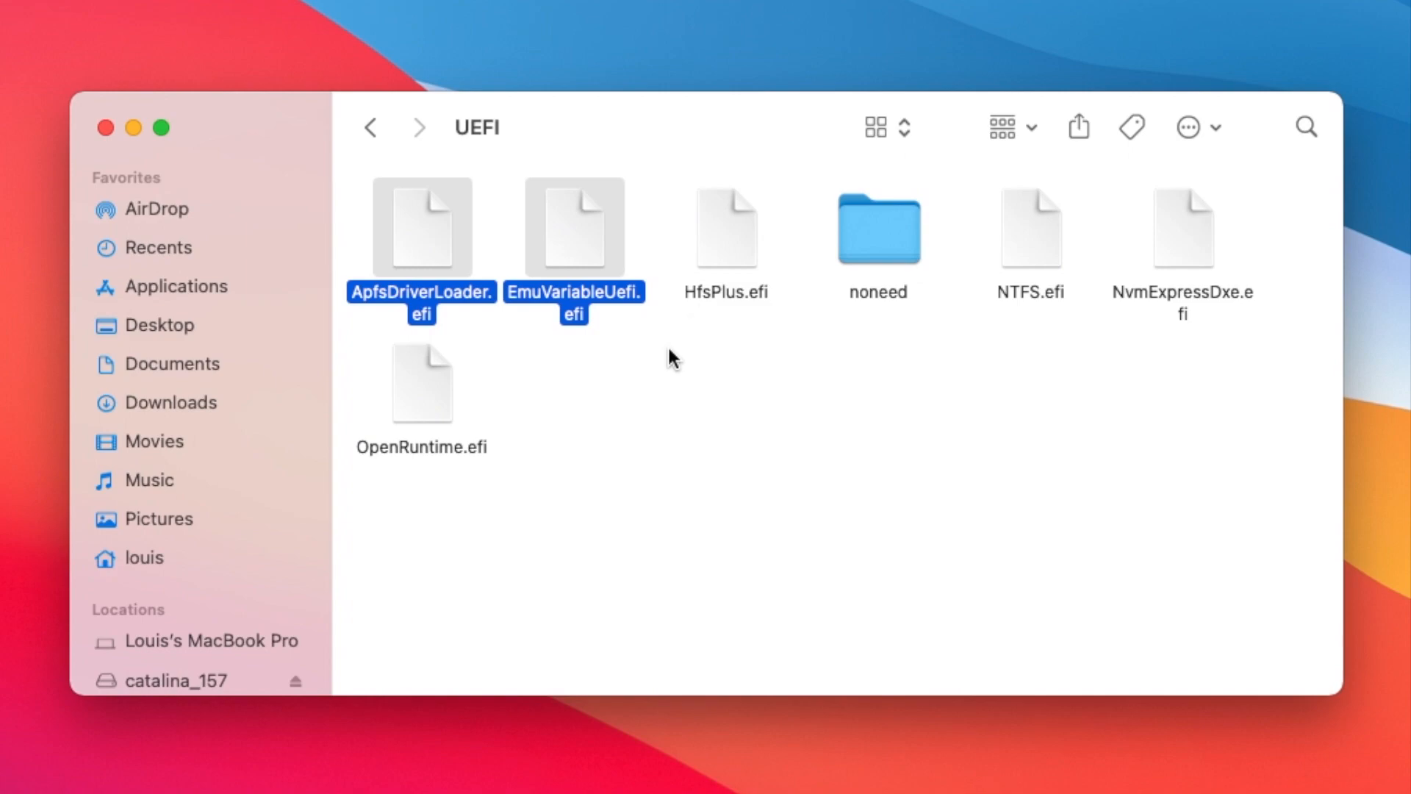
super+click(722, 294)
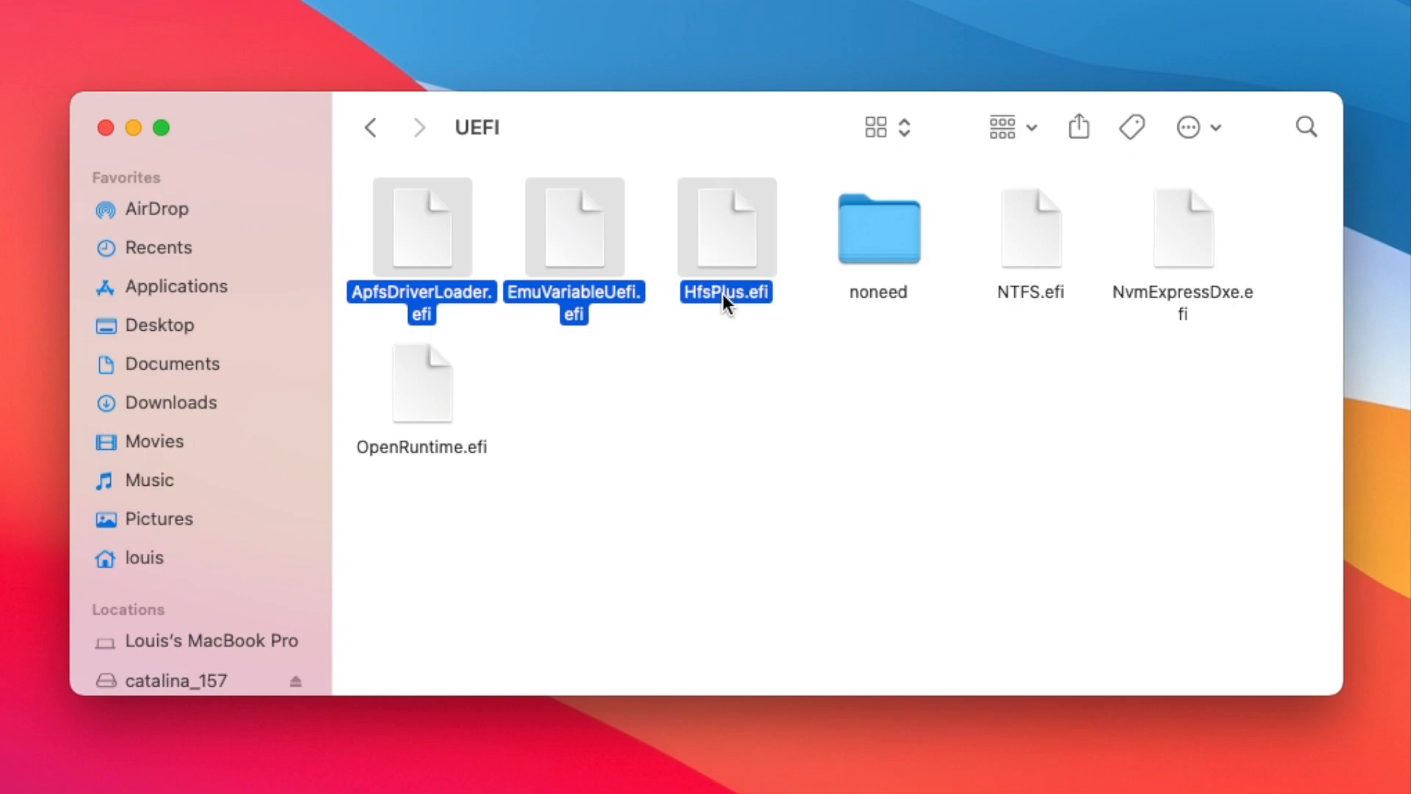
super+click(1024, 294)
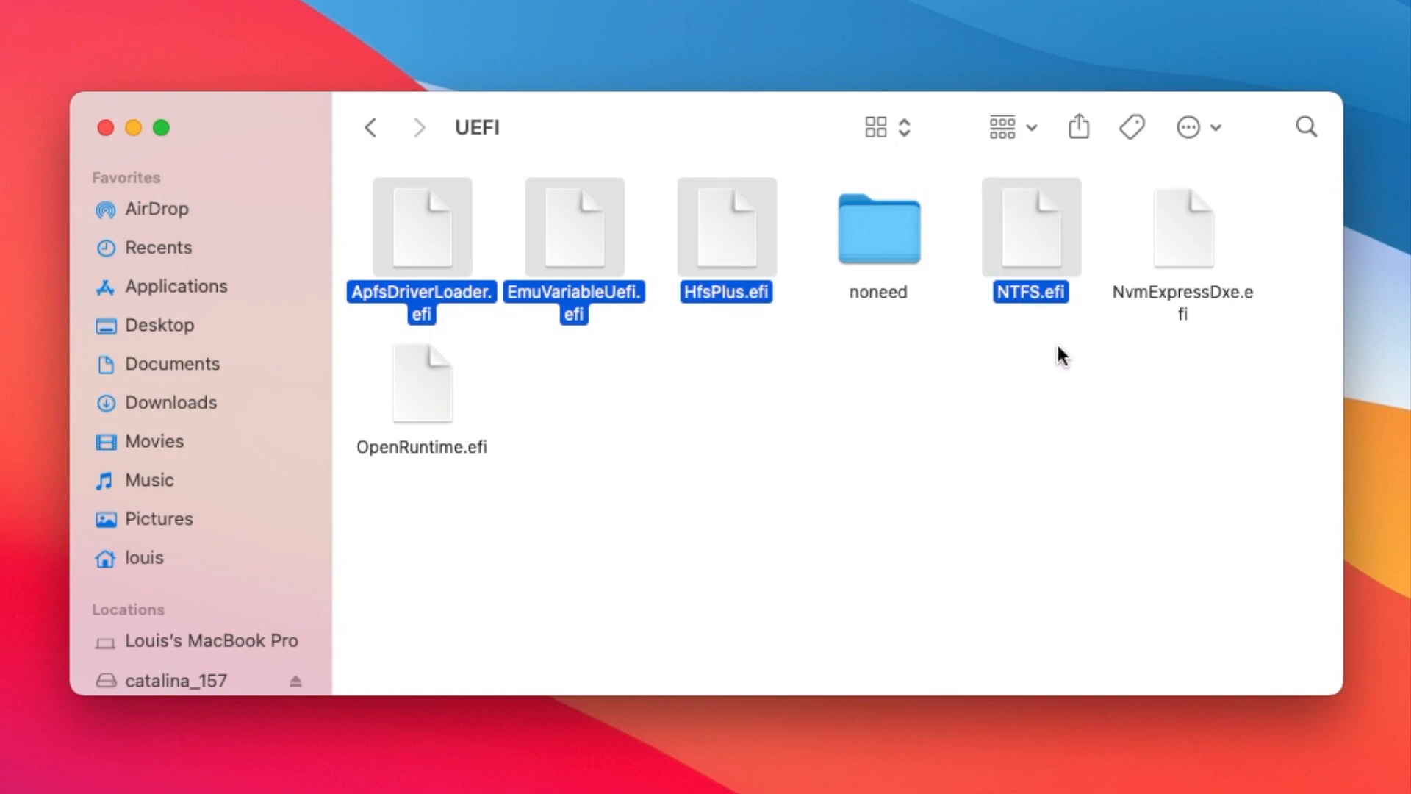
super+click(1186, 306)
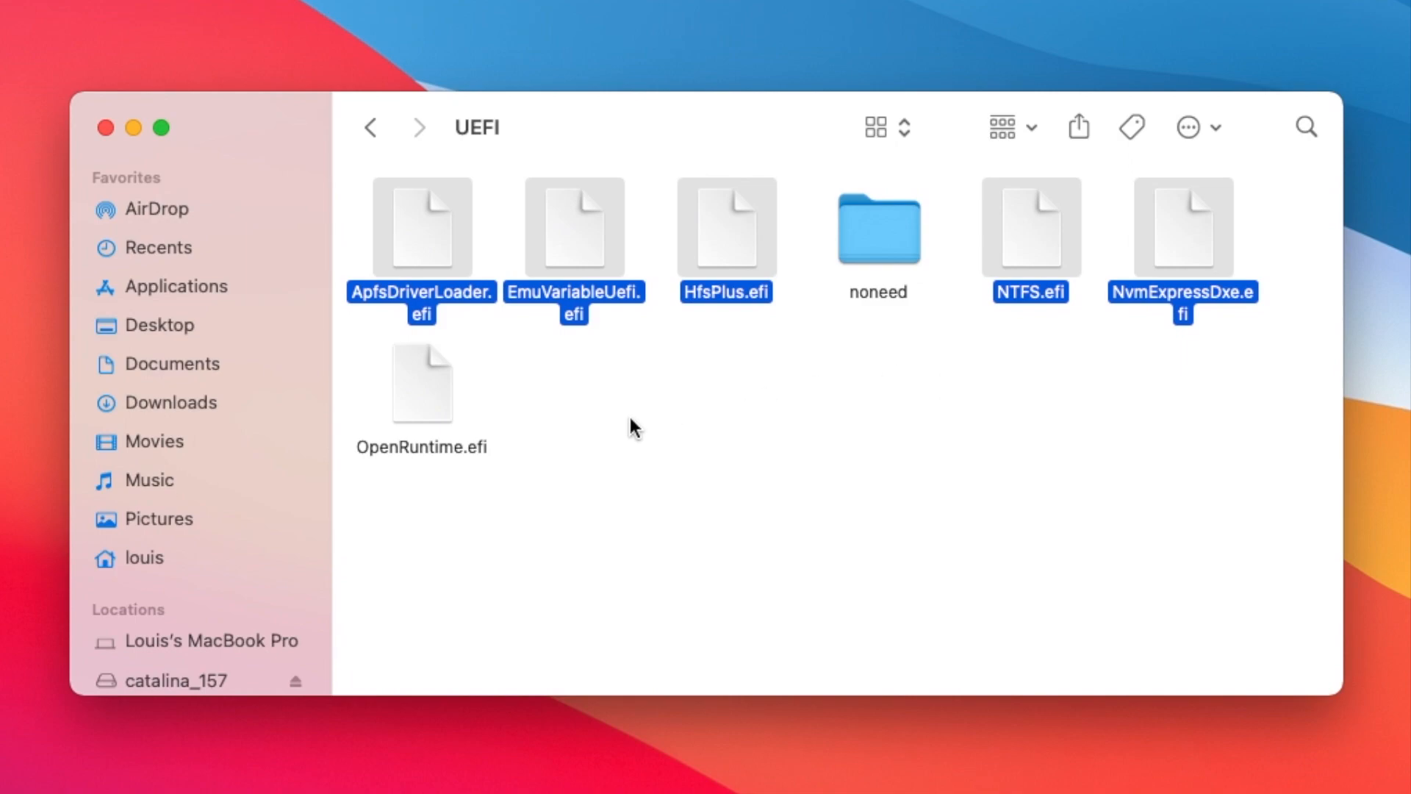
super+click(435, 409)
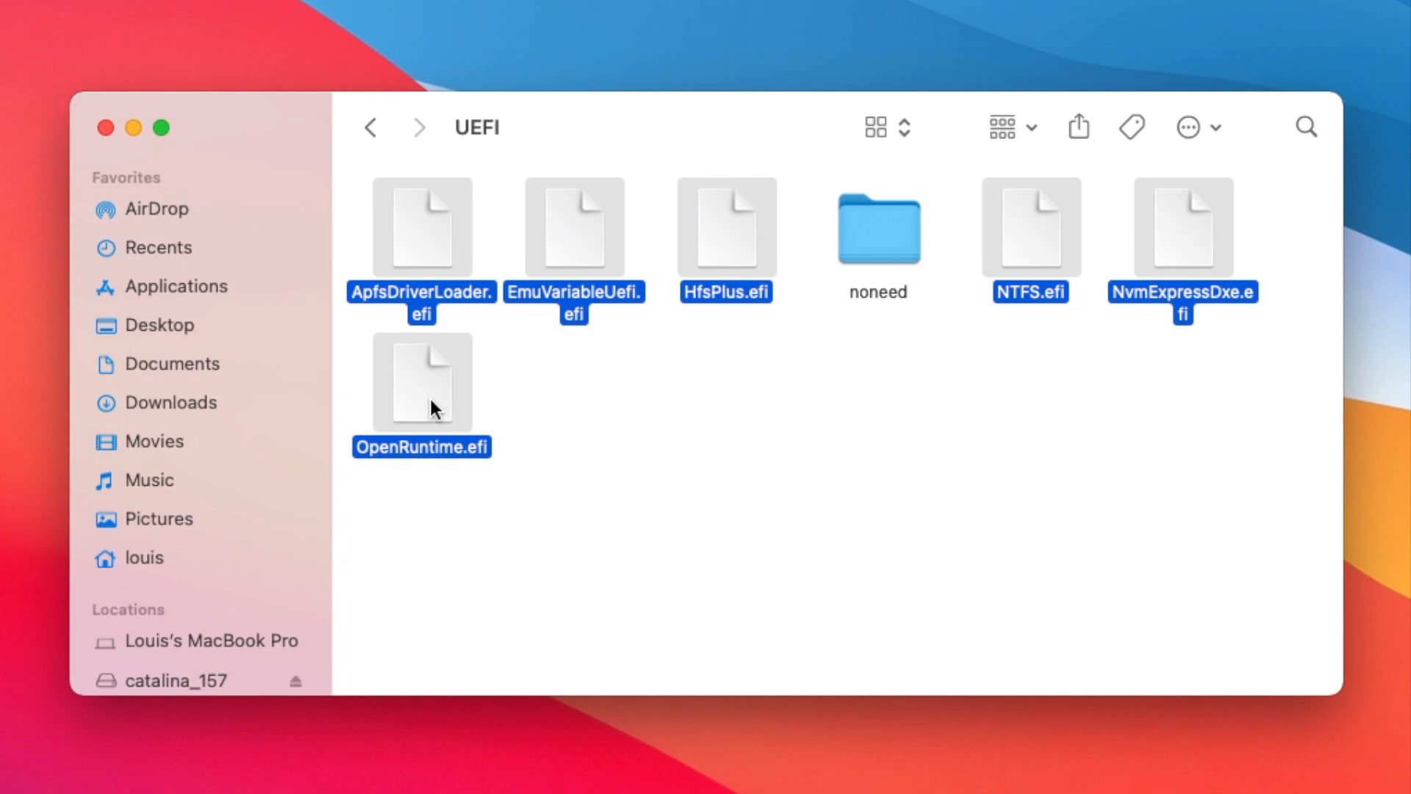
right_click(431, 401)
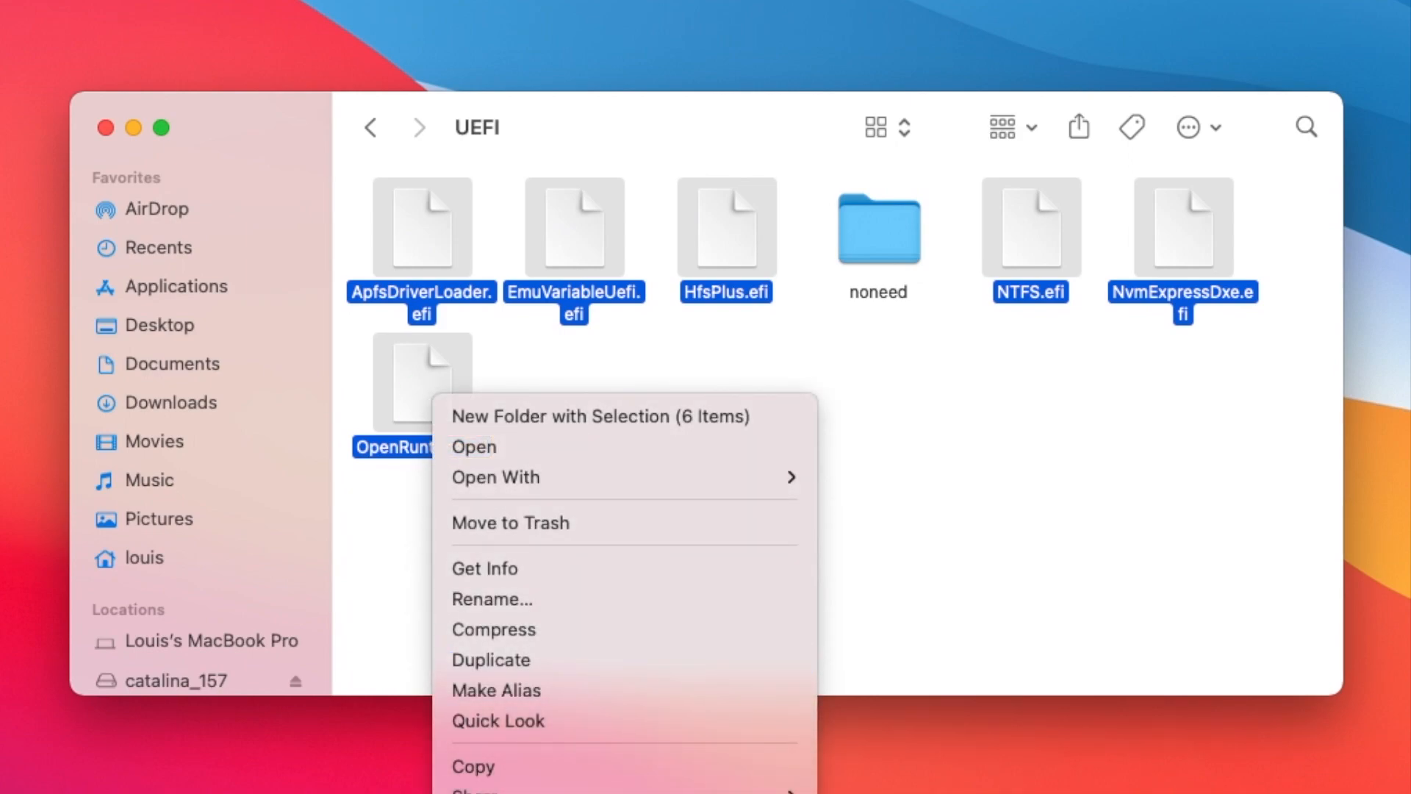
click(474, 767)
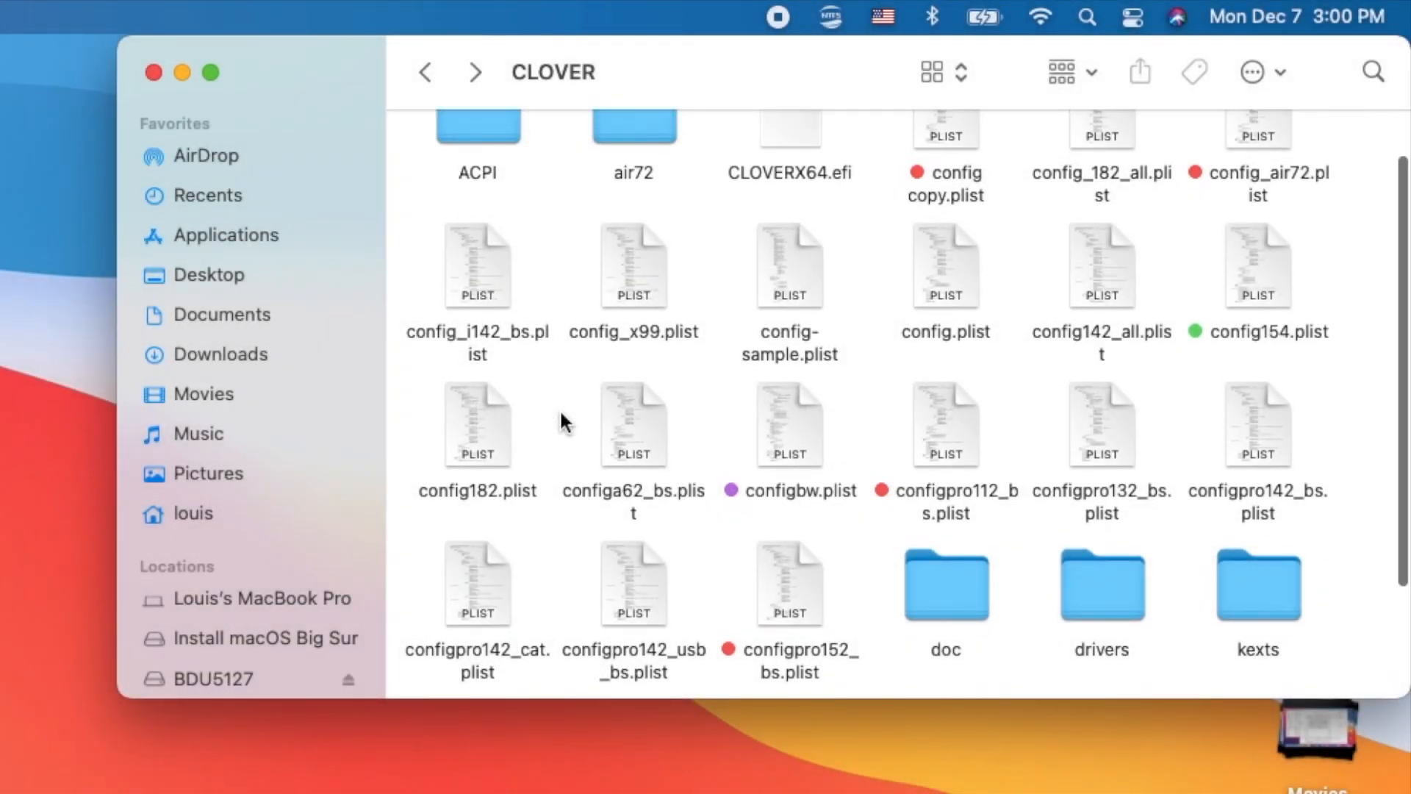
- Open CLOVER's ACPI/patched folder and look through its DSDT and SSDT .aml files
scroll(560, 422, up, 2)
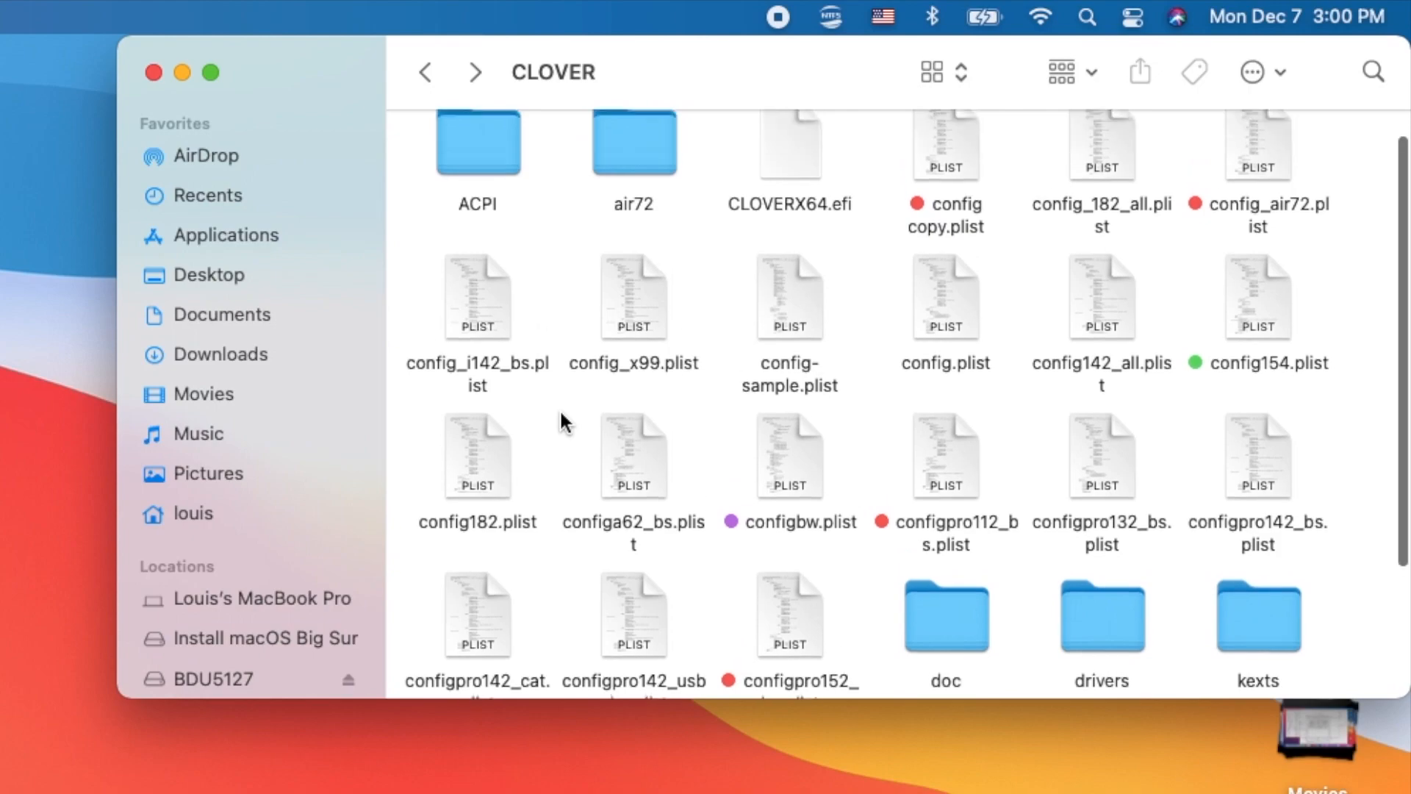
double_click(494, 186)
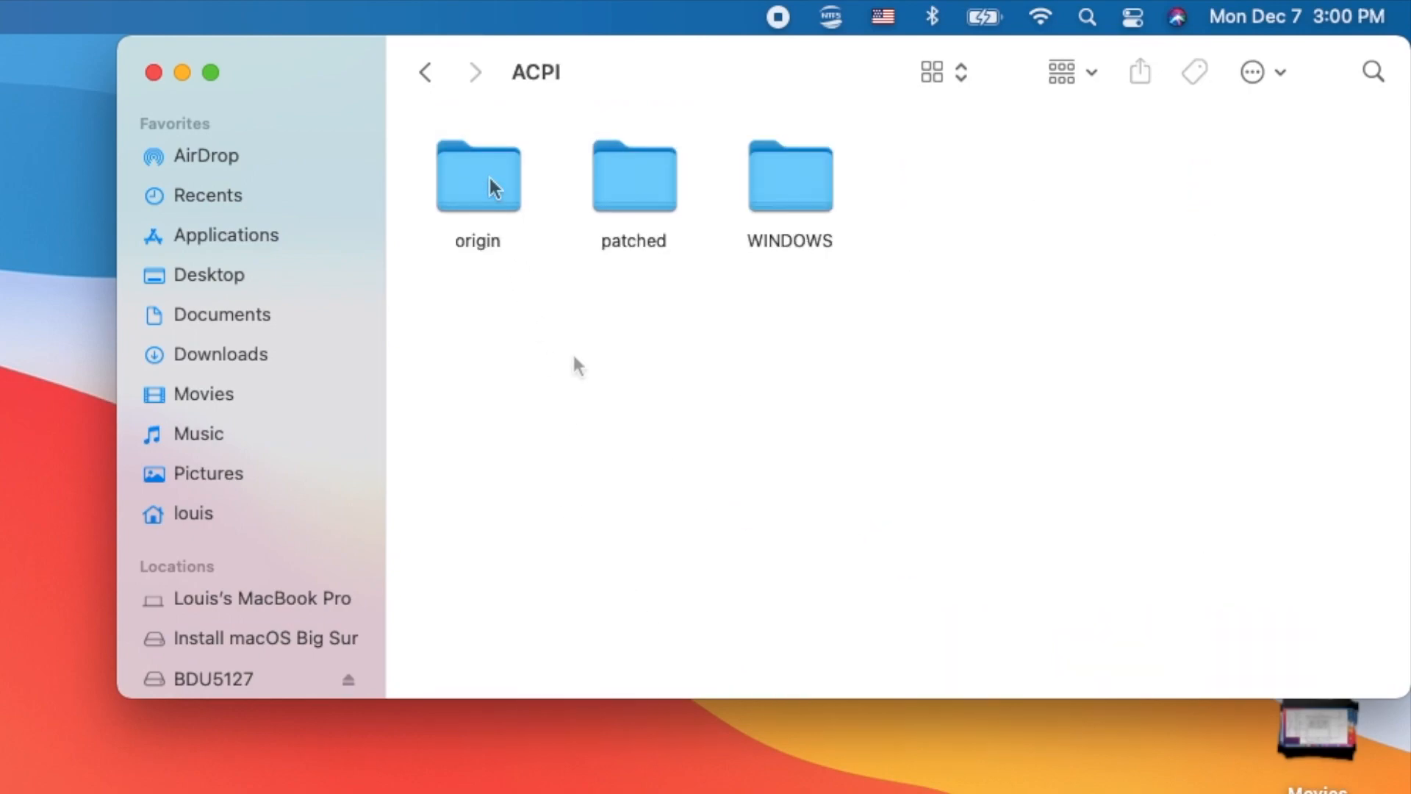
double_click(628, 184)
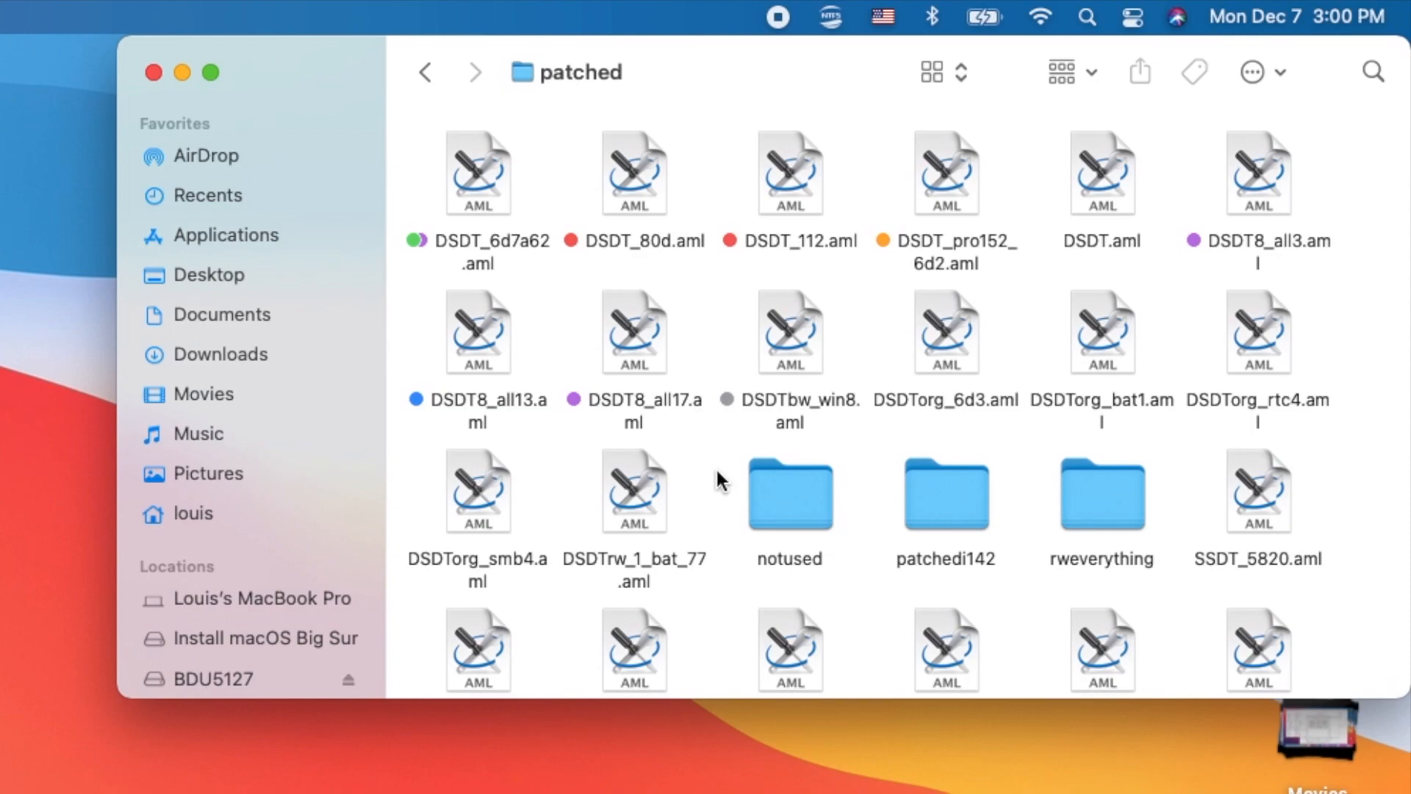
scroll(721, 482, down, 10)
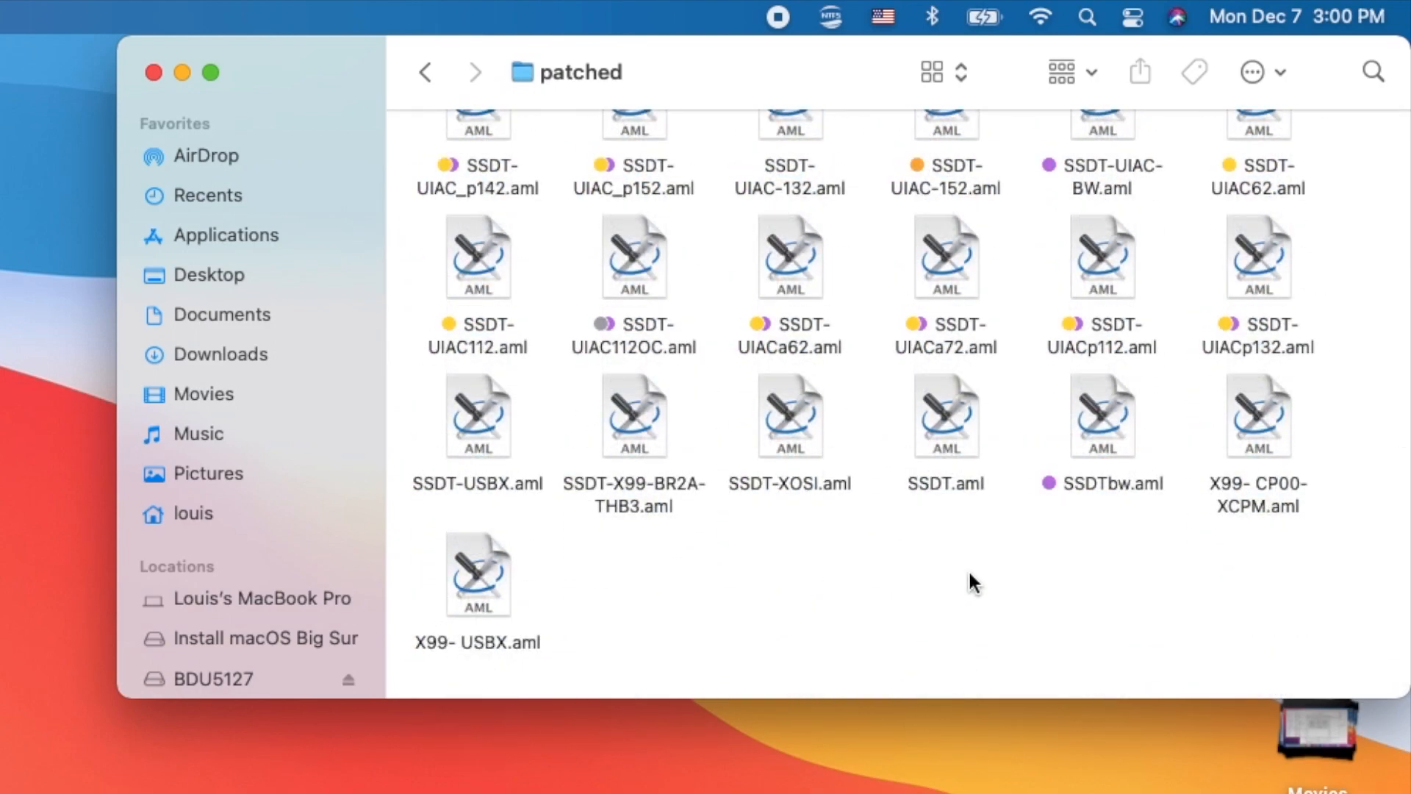
scroll(971, 576, up, 2)
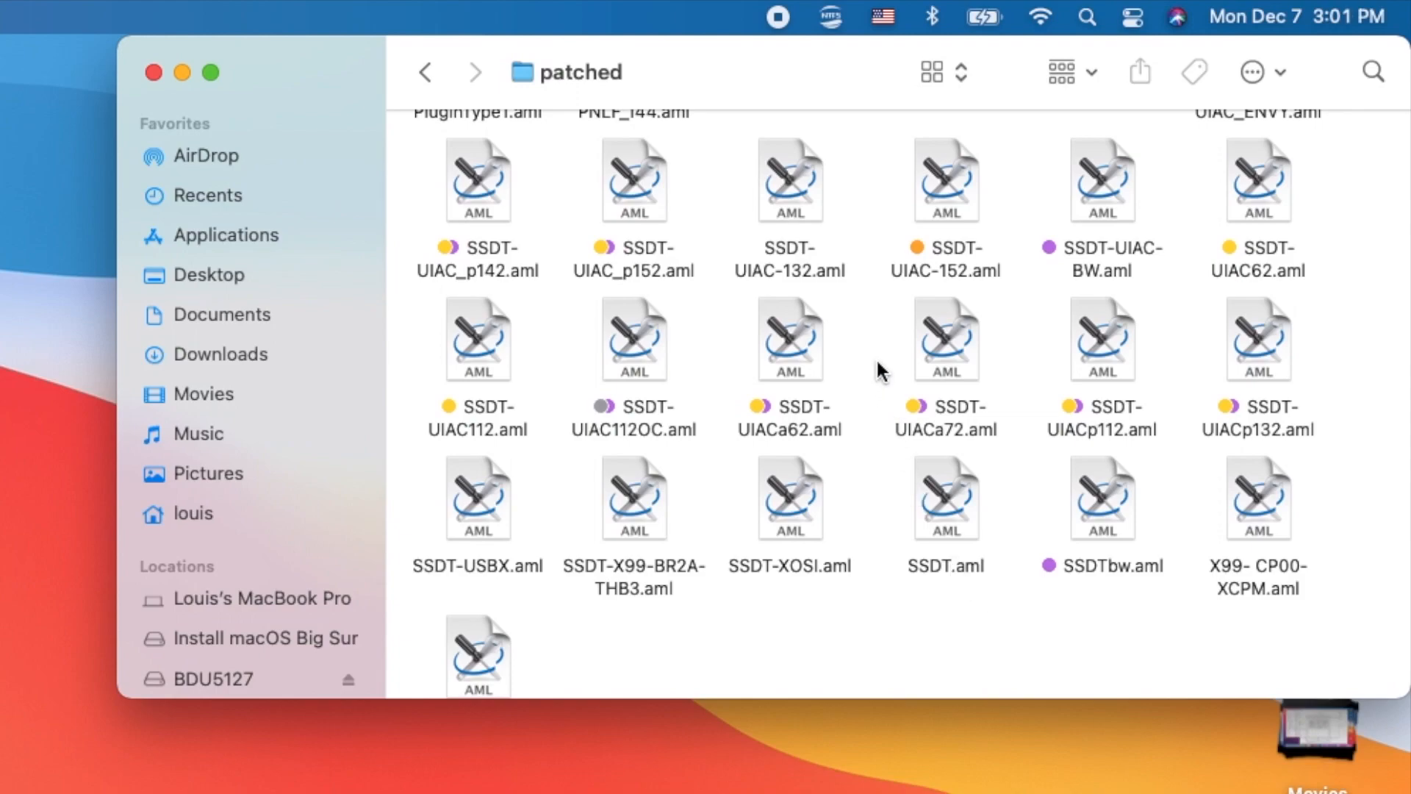
scroll(883, 383, up, 10)
scroll(880, 370, up, 5)
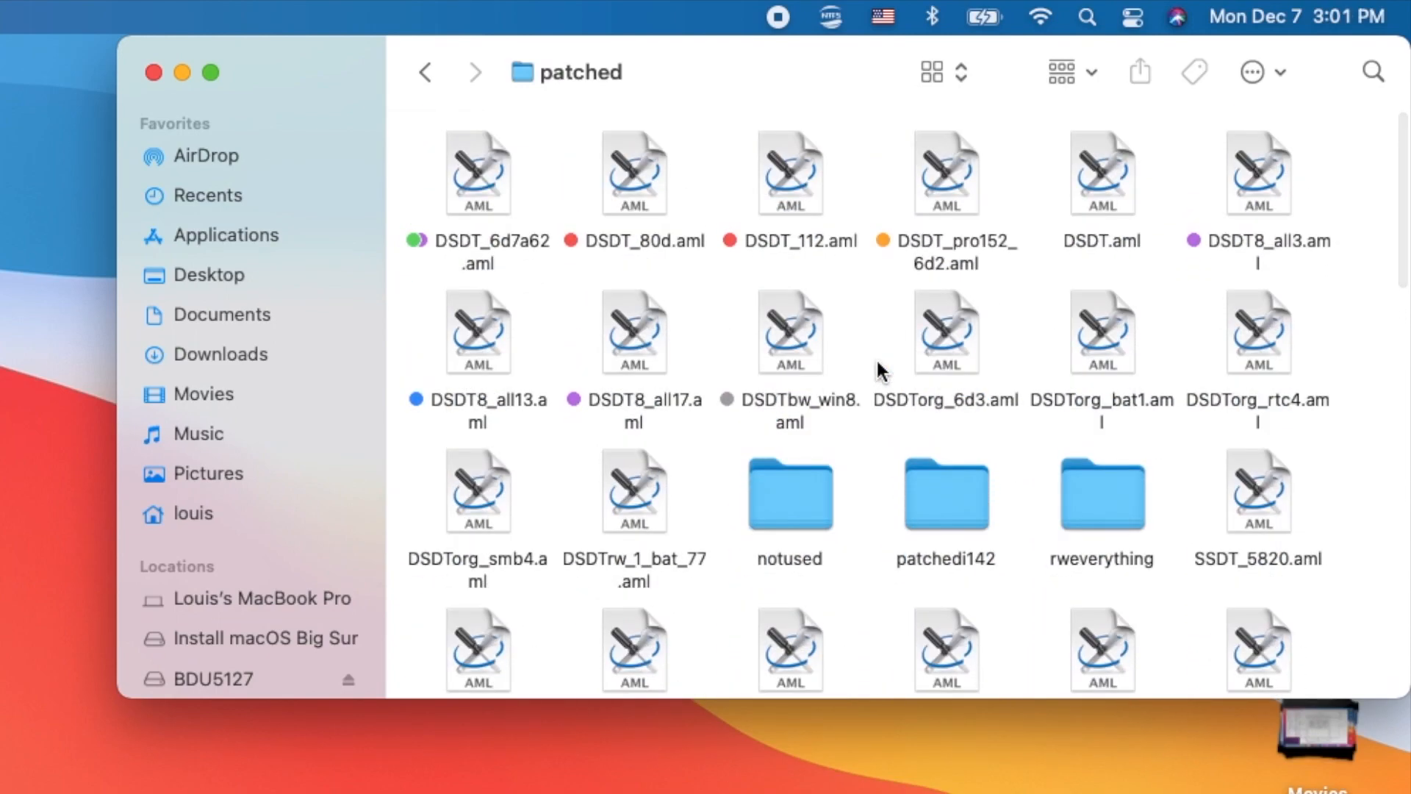
scroll(879, 362, down, 4)
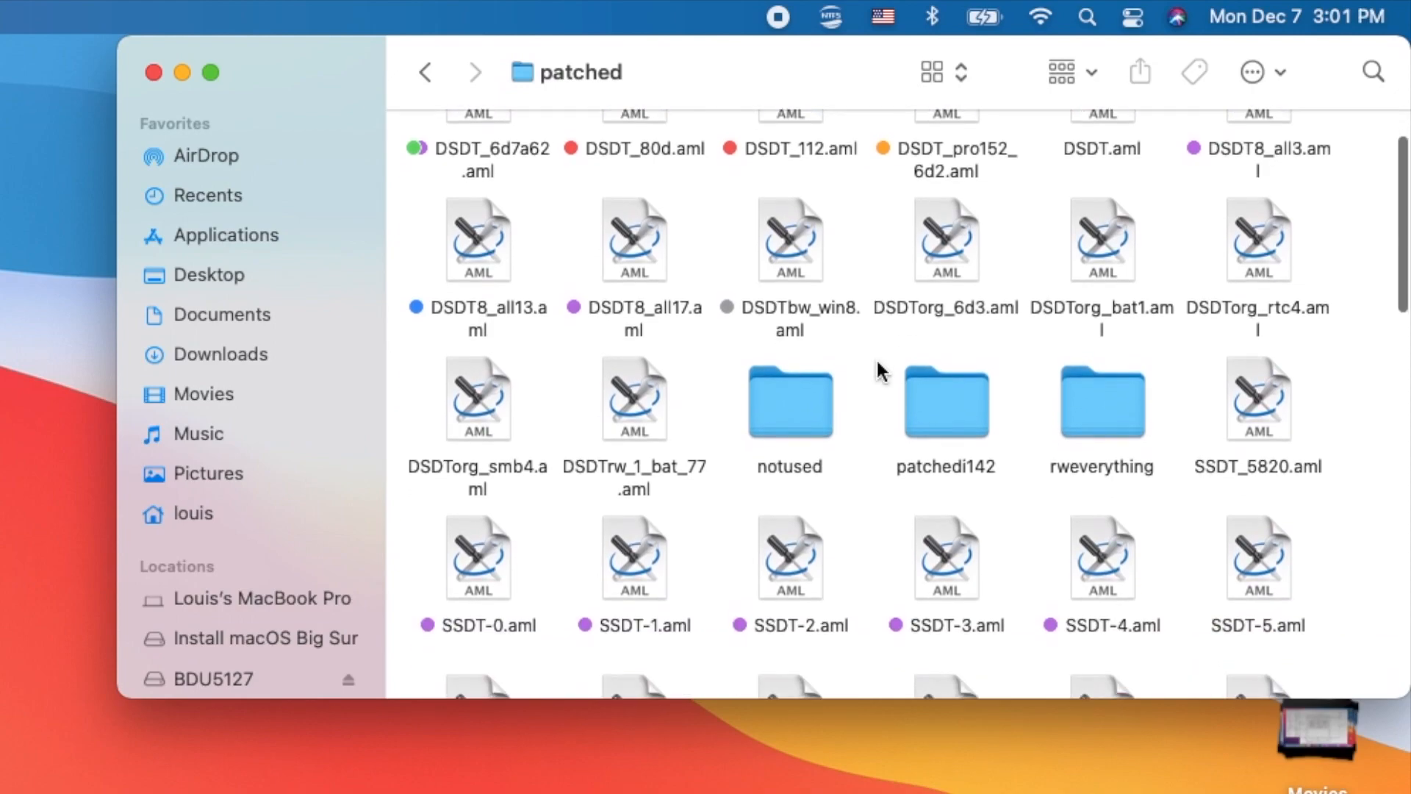
scroll(877, 359, down, 5)
scroll(876, 359, up, 10)
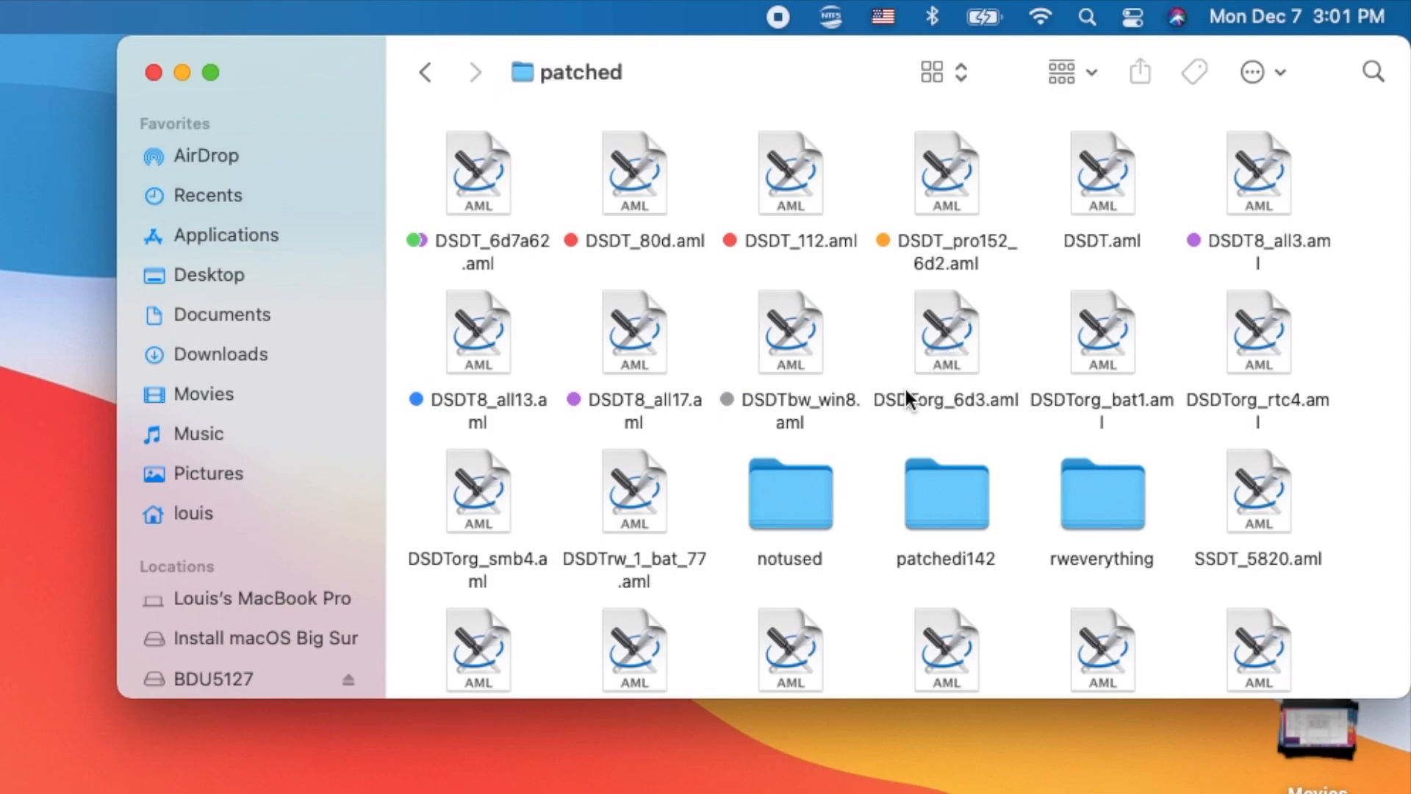
scroll(876, 559, down, 8)
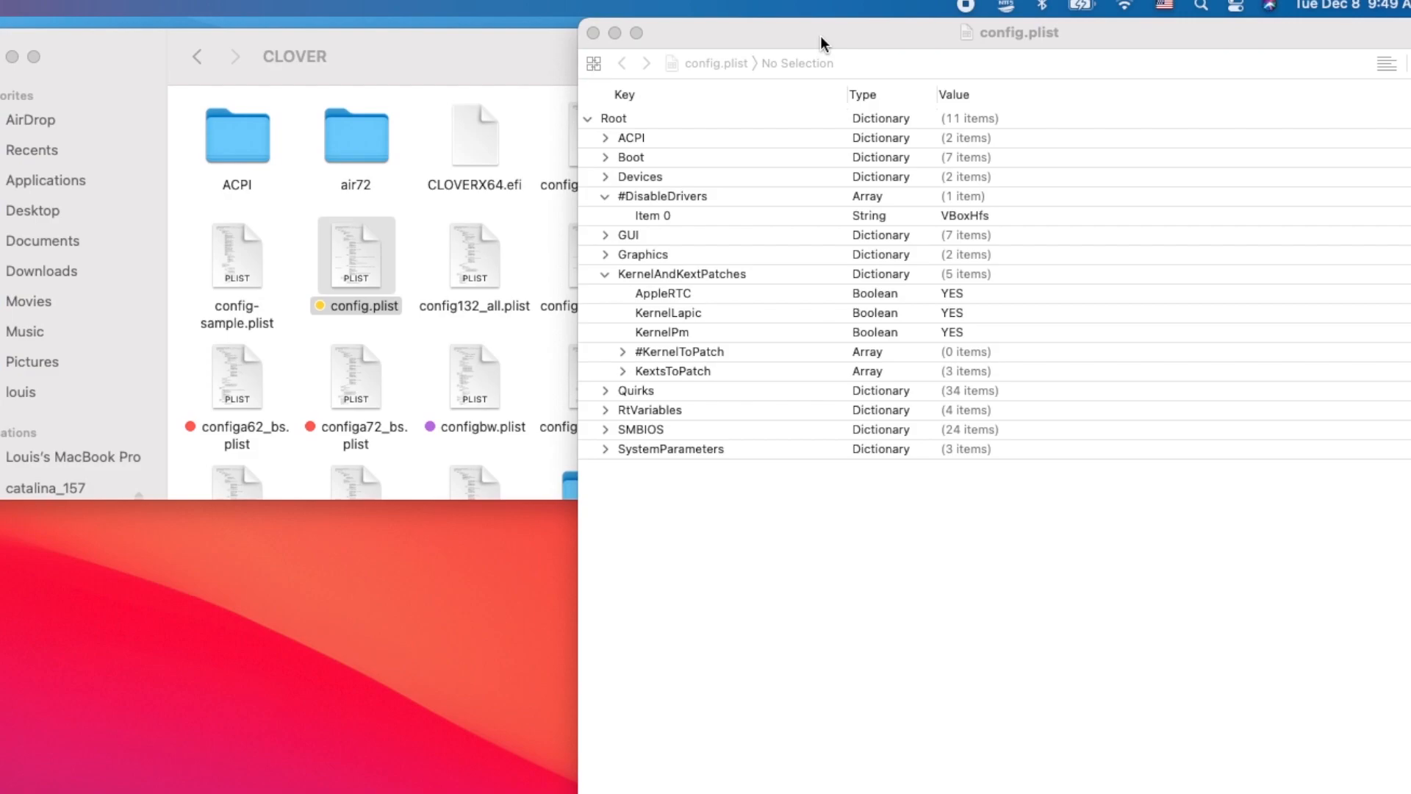
- Expand the ACPI section of config.plist and show the ACPI/patched folder's contents beside it
click(604, 137)
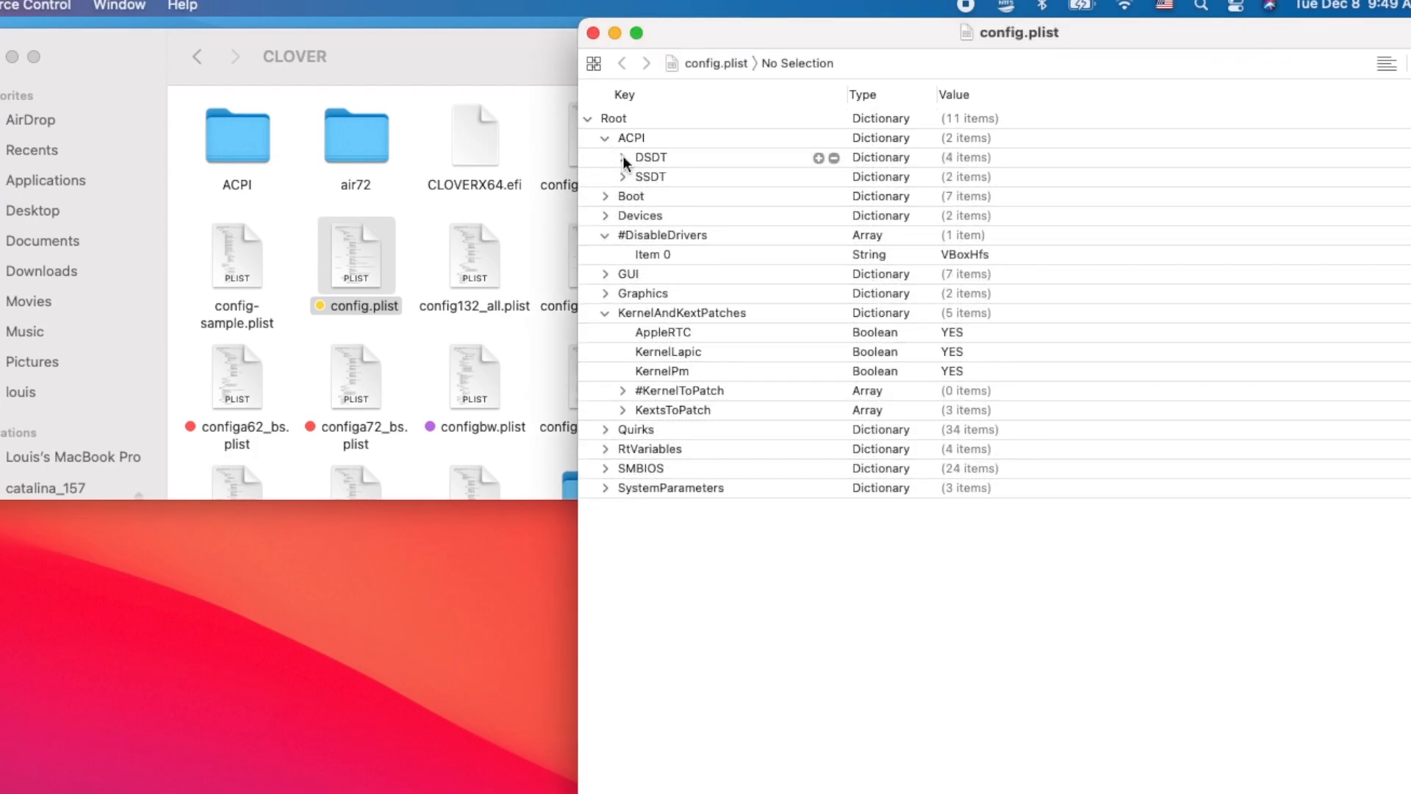
double_click(232, 147)
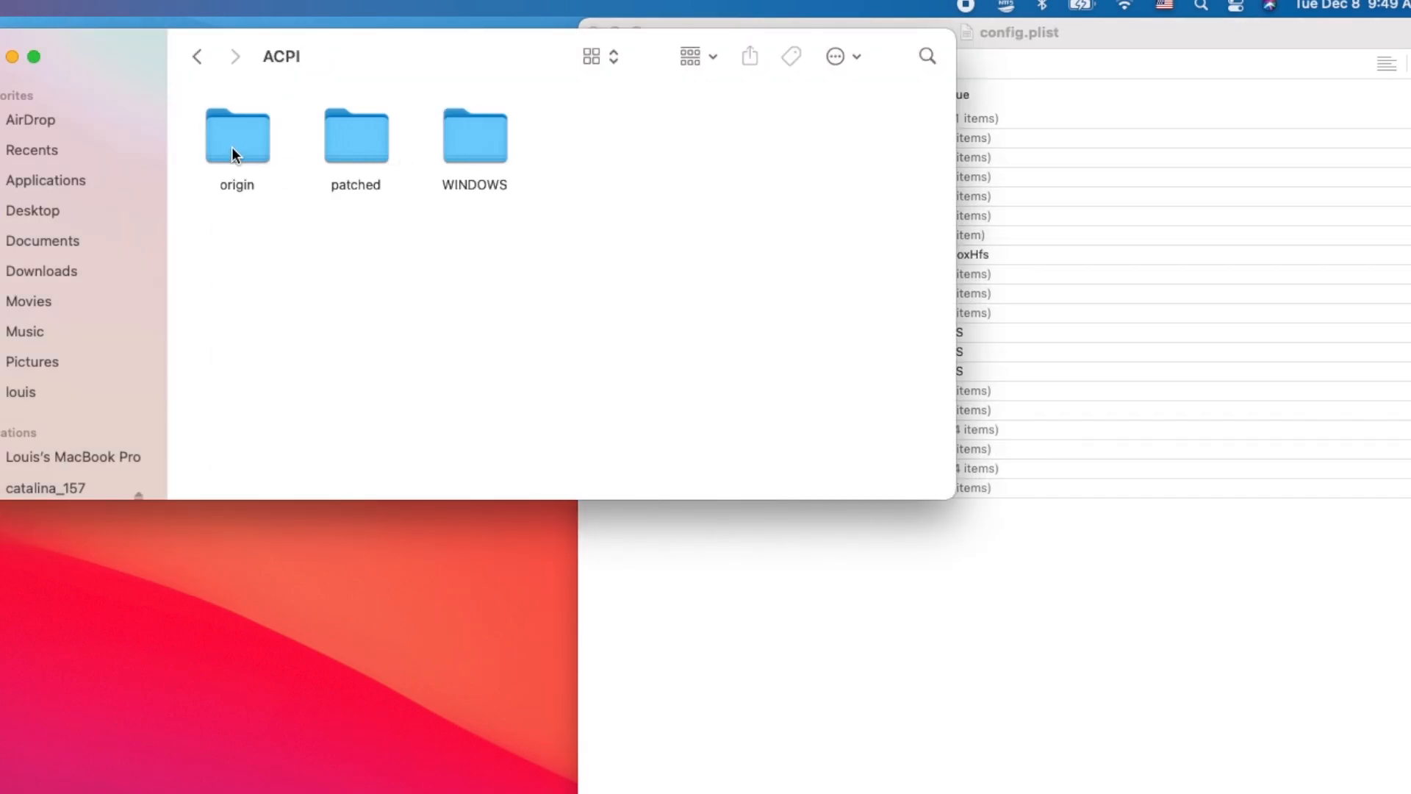
double_click(356, 157)
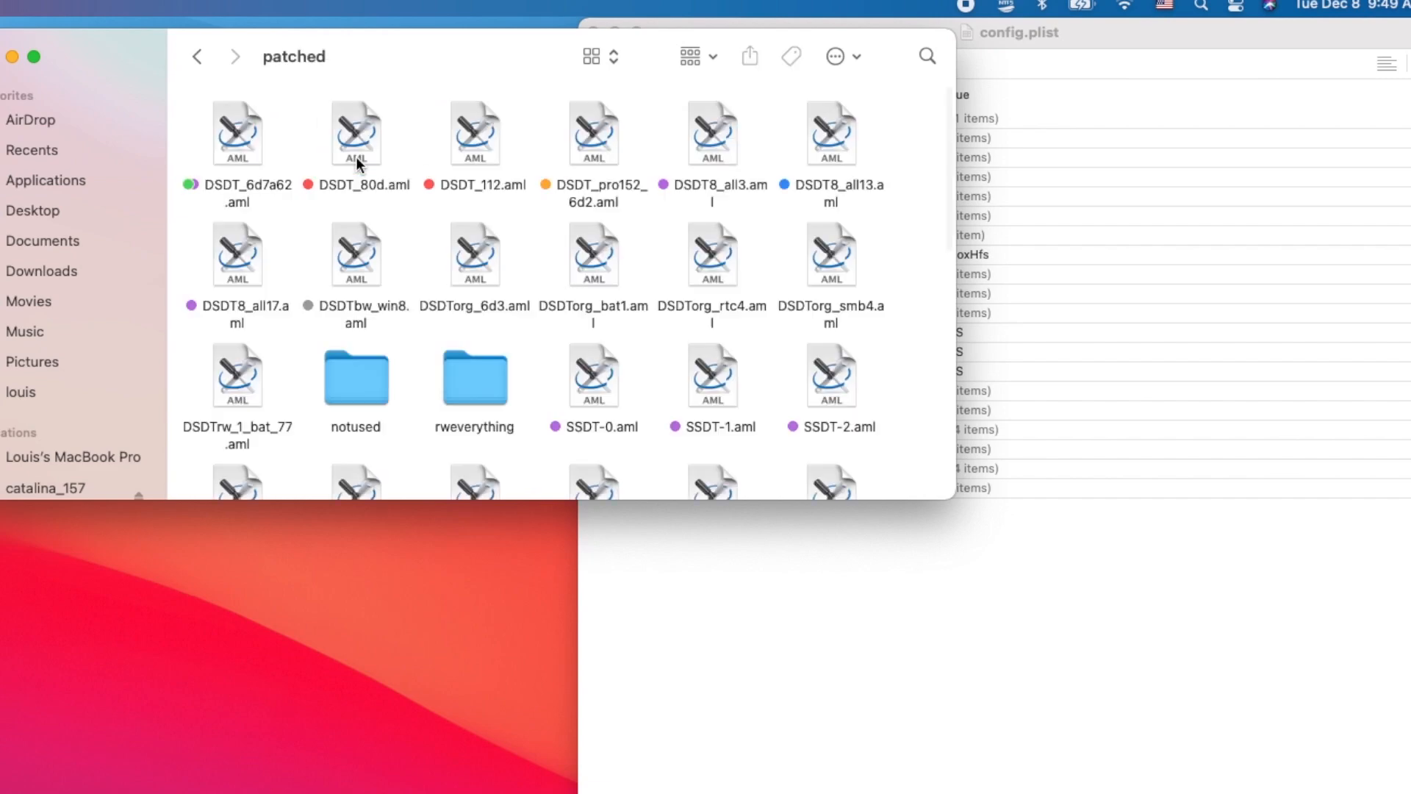
click(1022, 28)
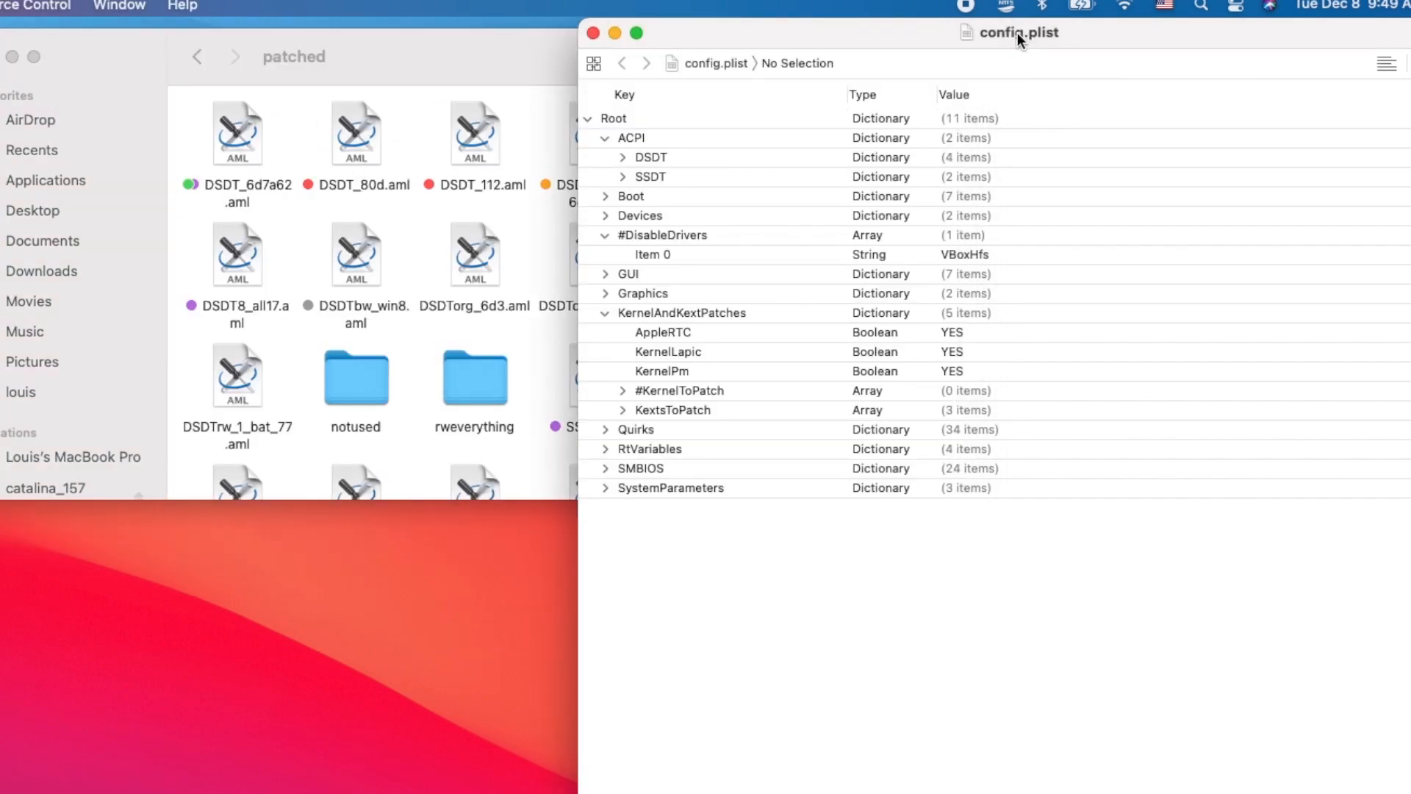
- Examine the DSDT Name entry under ACPI in config.plist and check the laptop's battery status
click(623, 157)
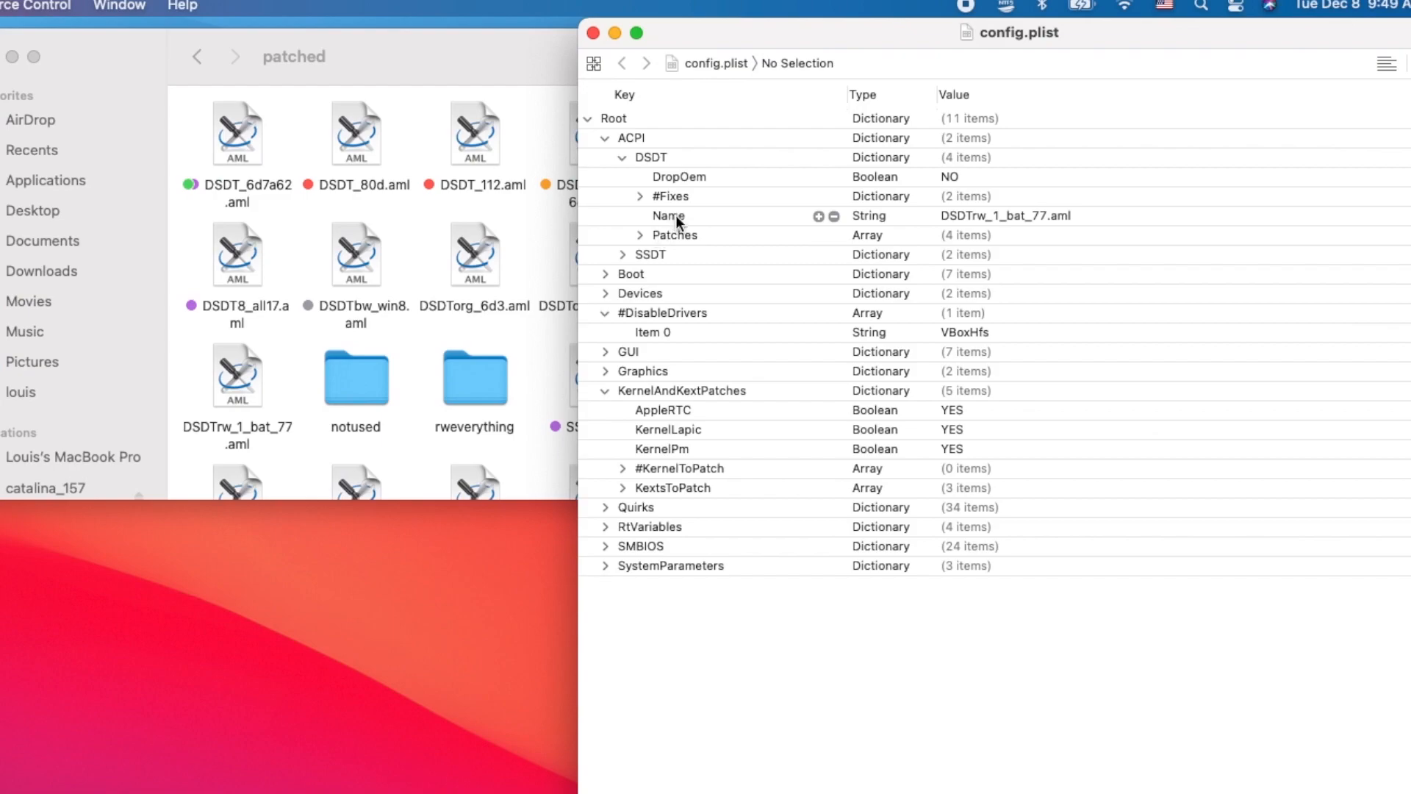
click(617, 222)
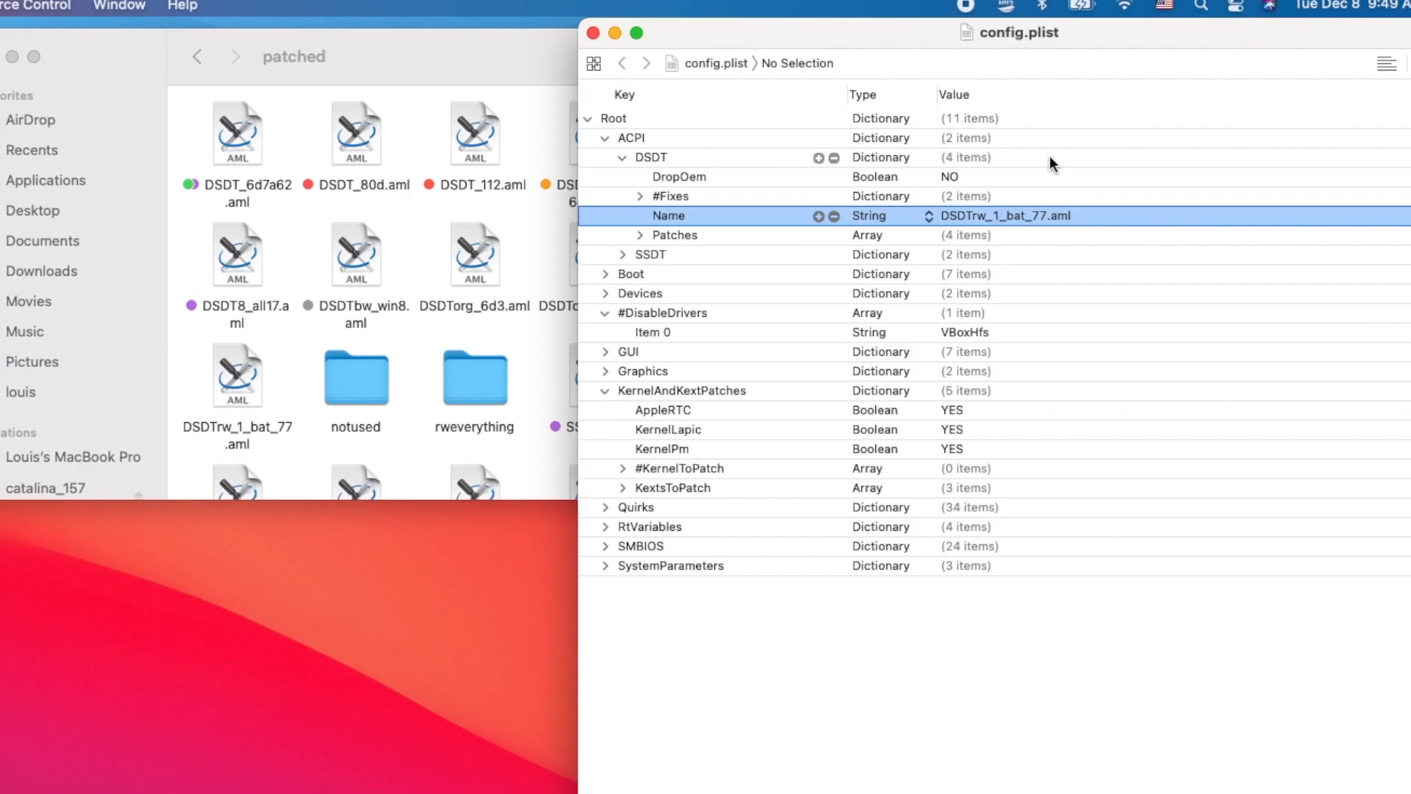
click(1083, 9)
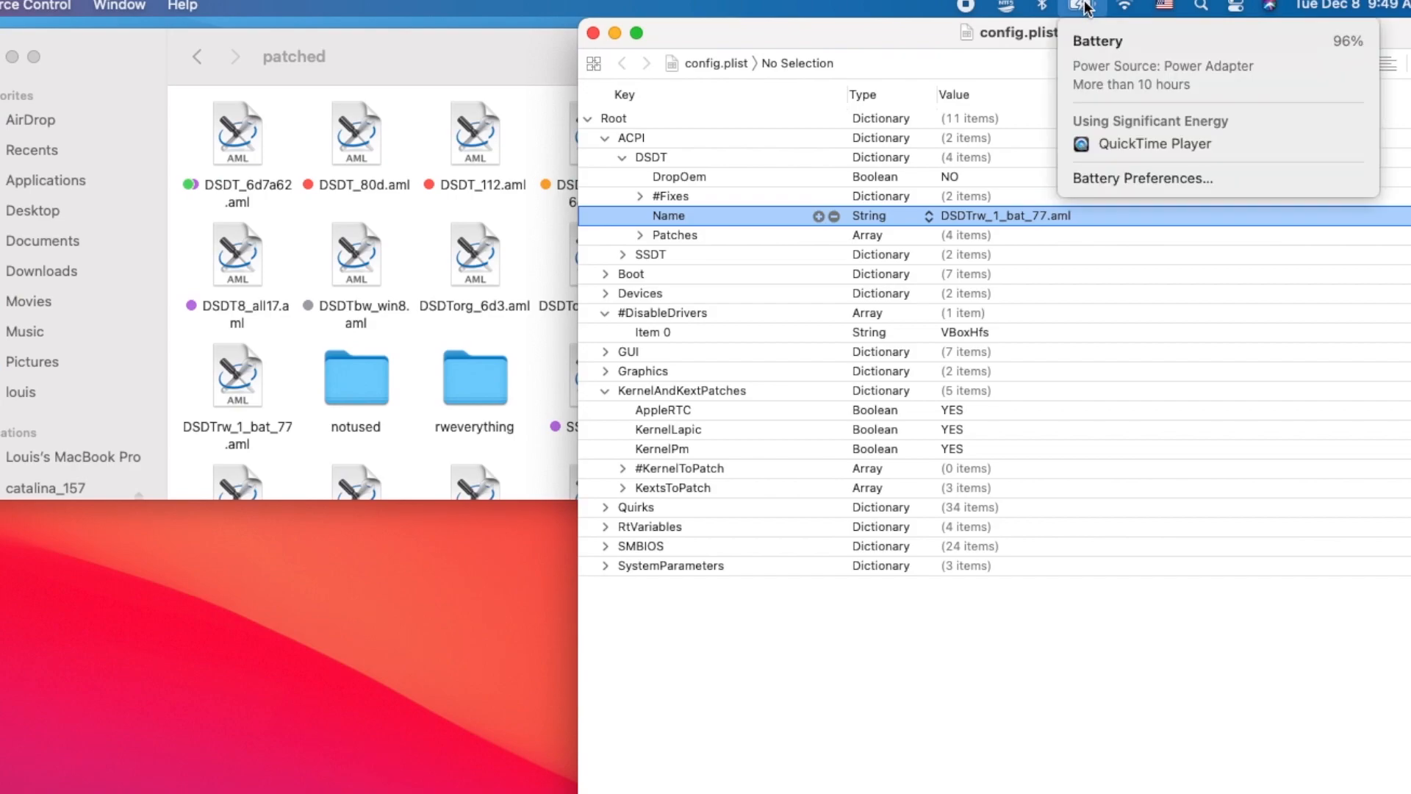
click(1085, 9)
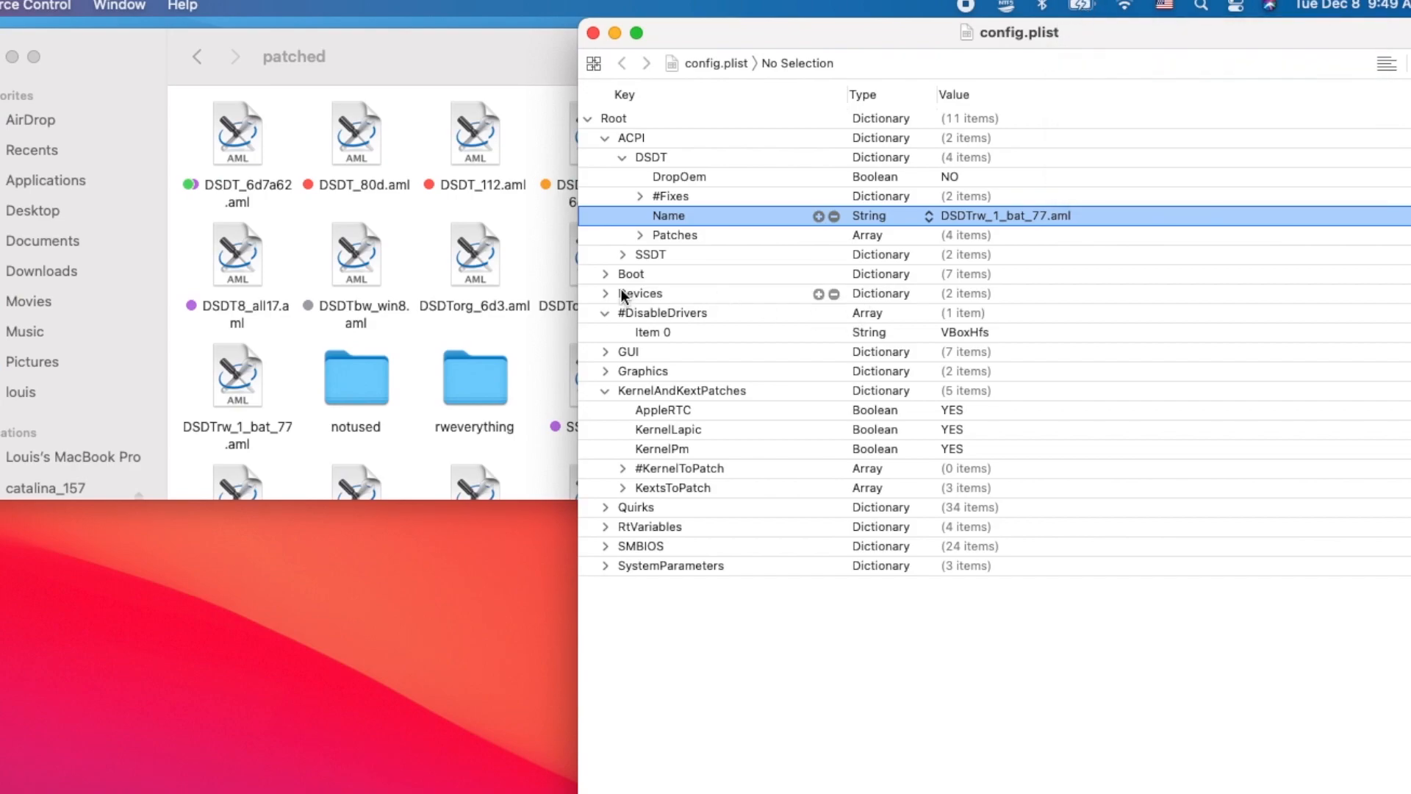
- Review the first DSDT patch in config.plist and disable the whole patch array by renaming Patches to #Patches
click(641, 234)
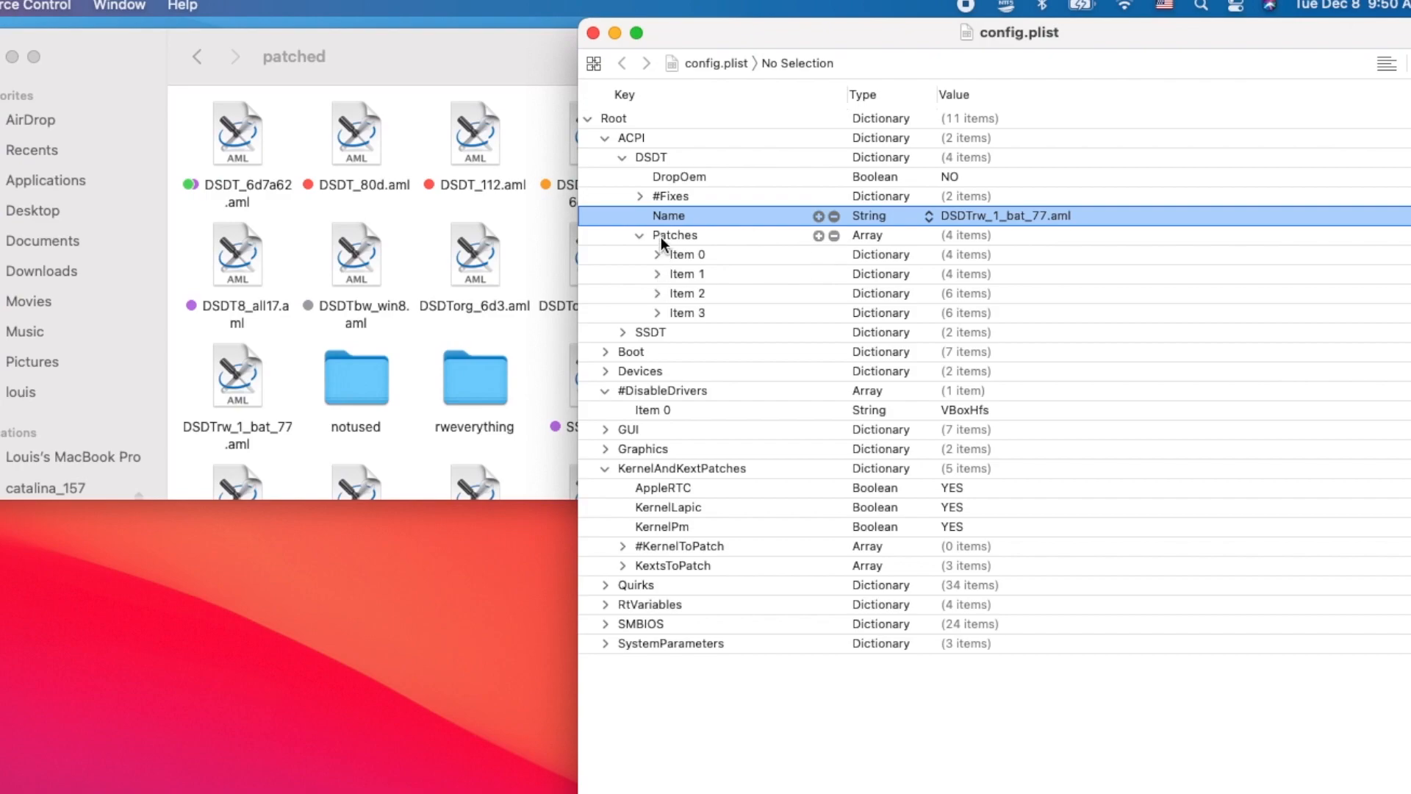
click(657, 254)
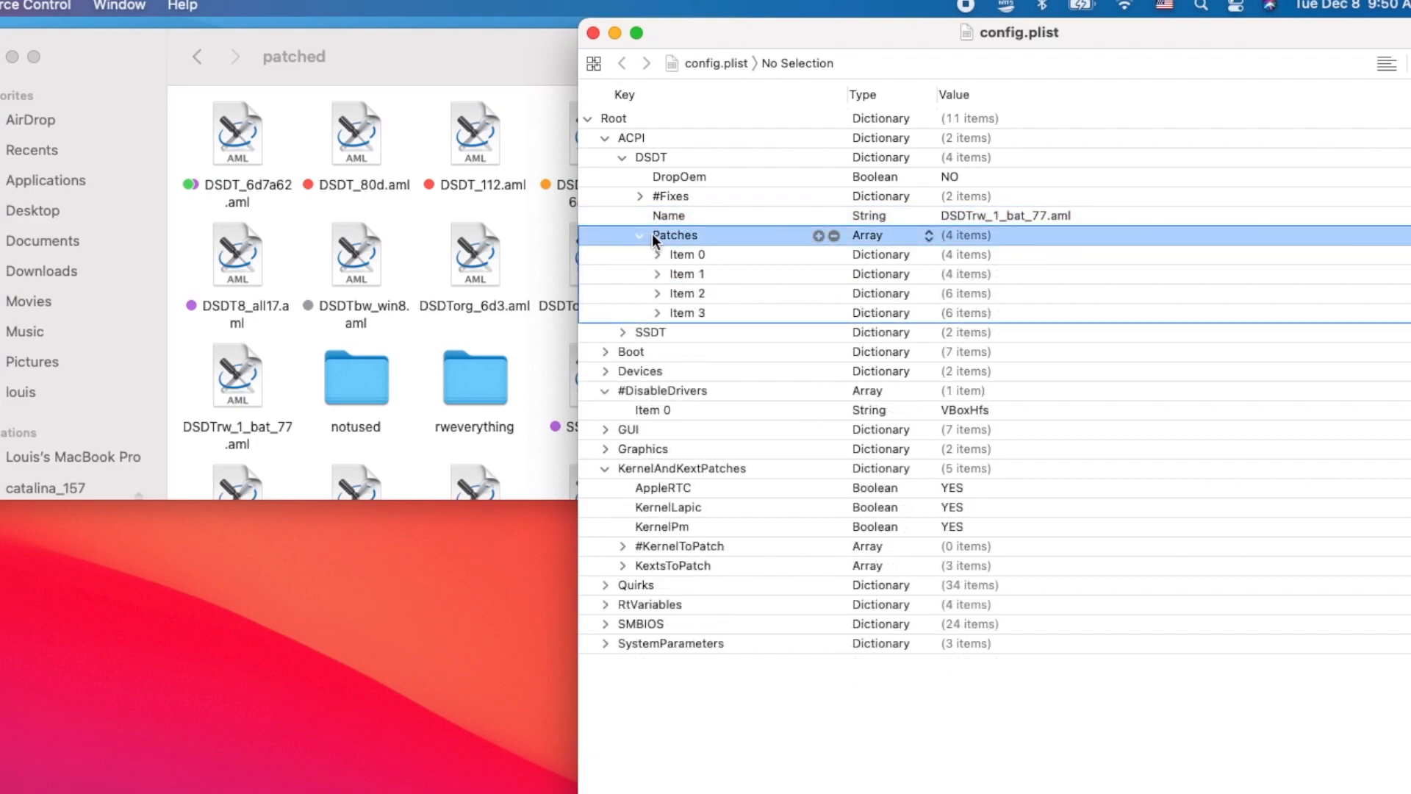
click(652, 235)
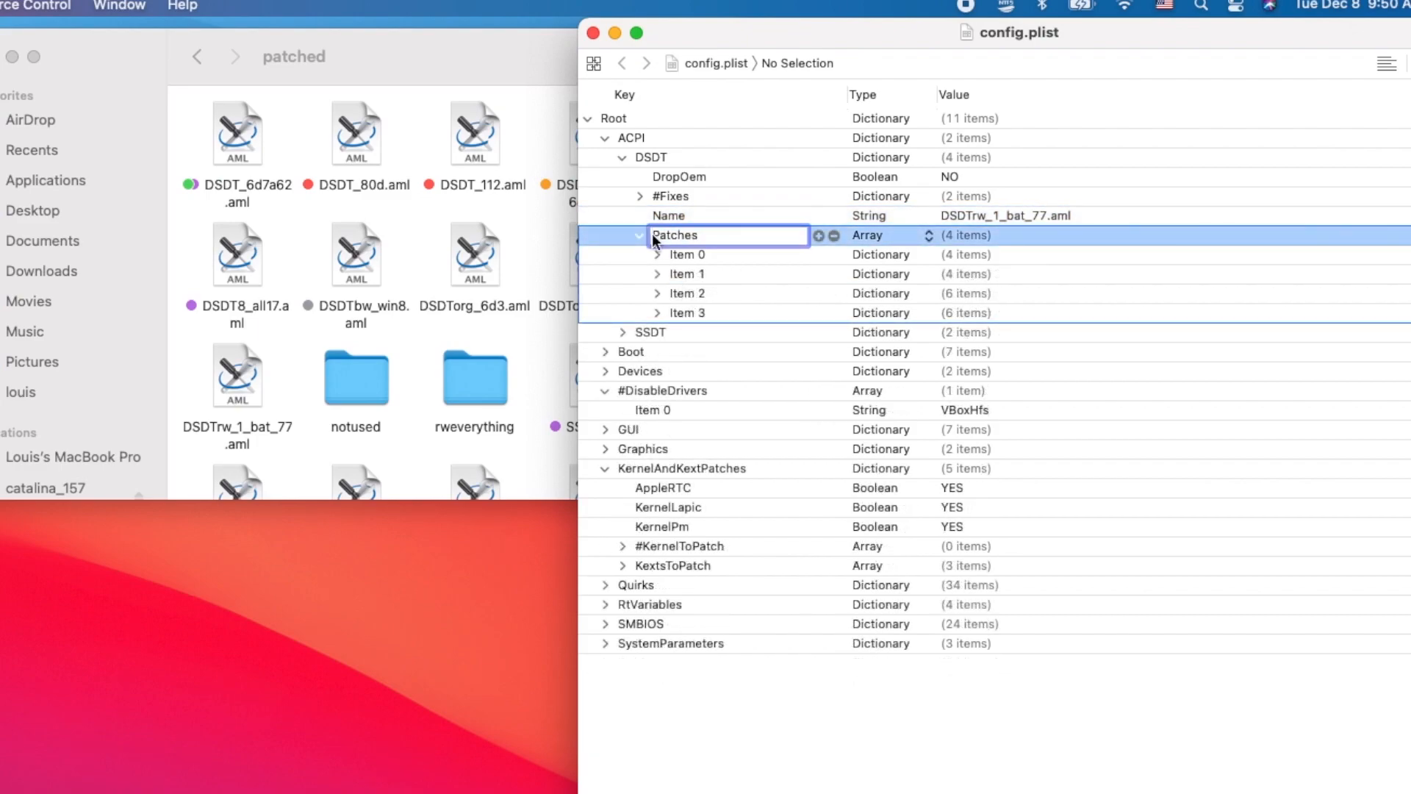
text(#)
key(Return)
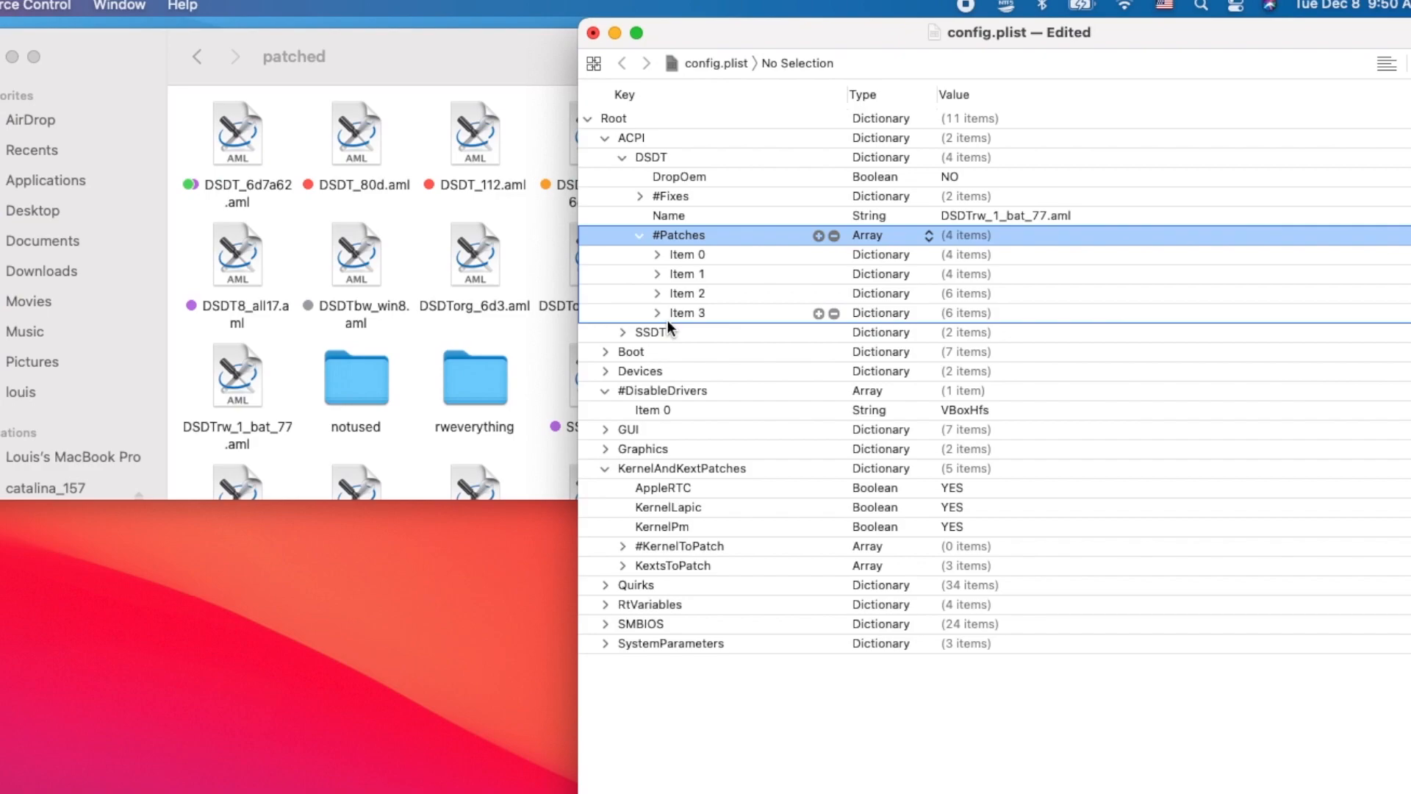
- Expand the SSDT section and its SortedOrder array in config.plist to examine the listed SSDT files
click(623, 333)
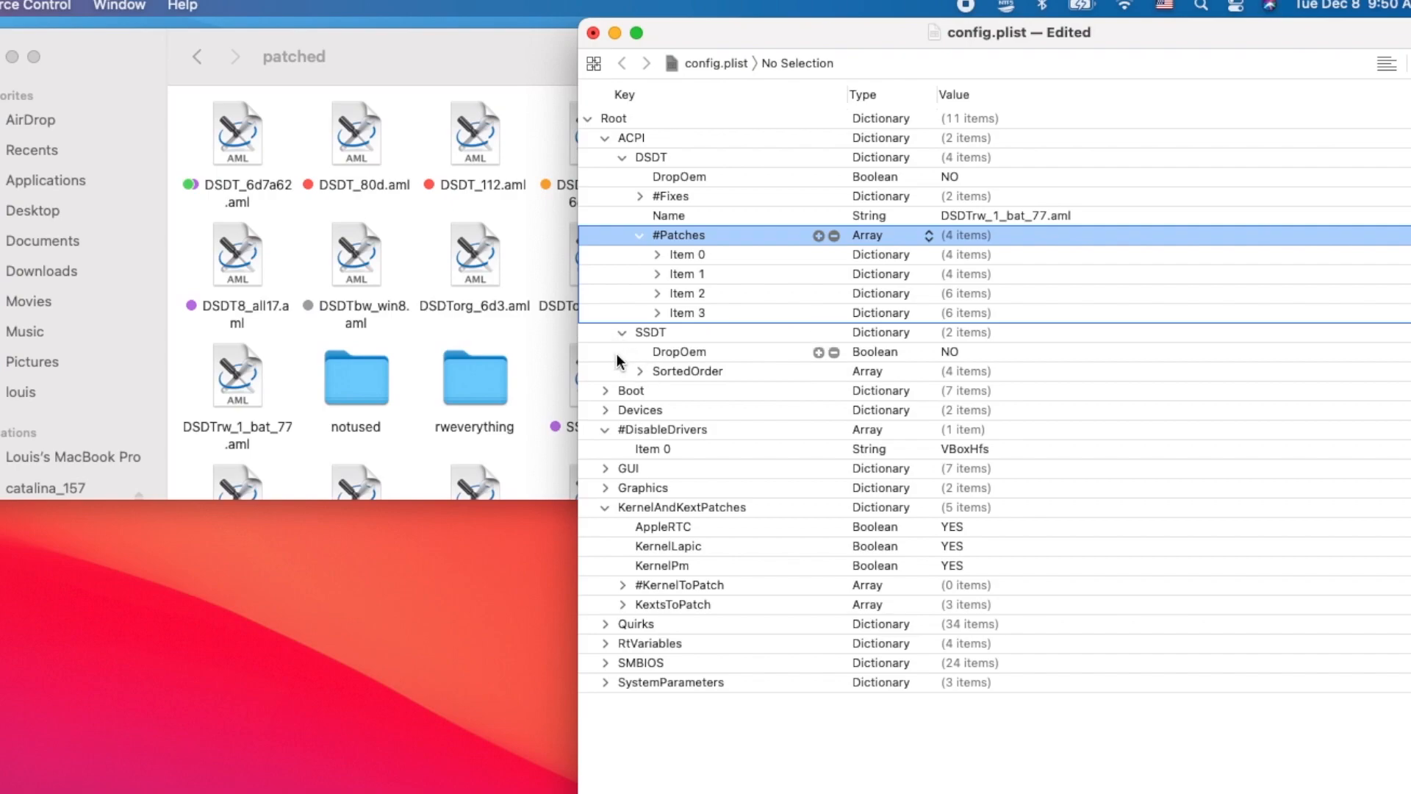
click(680, 331)
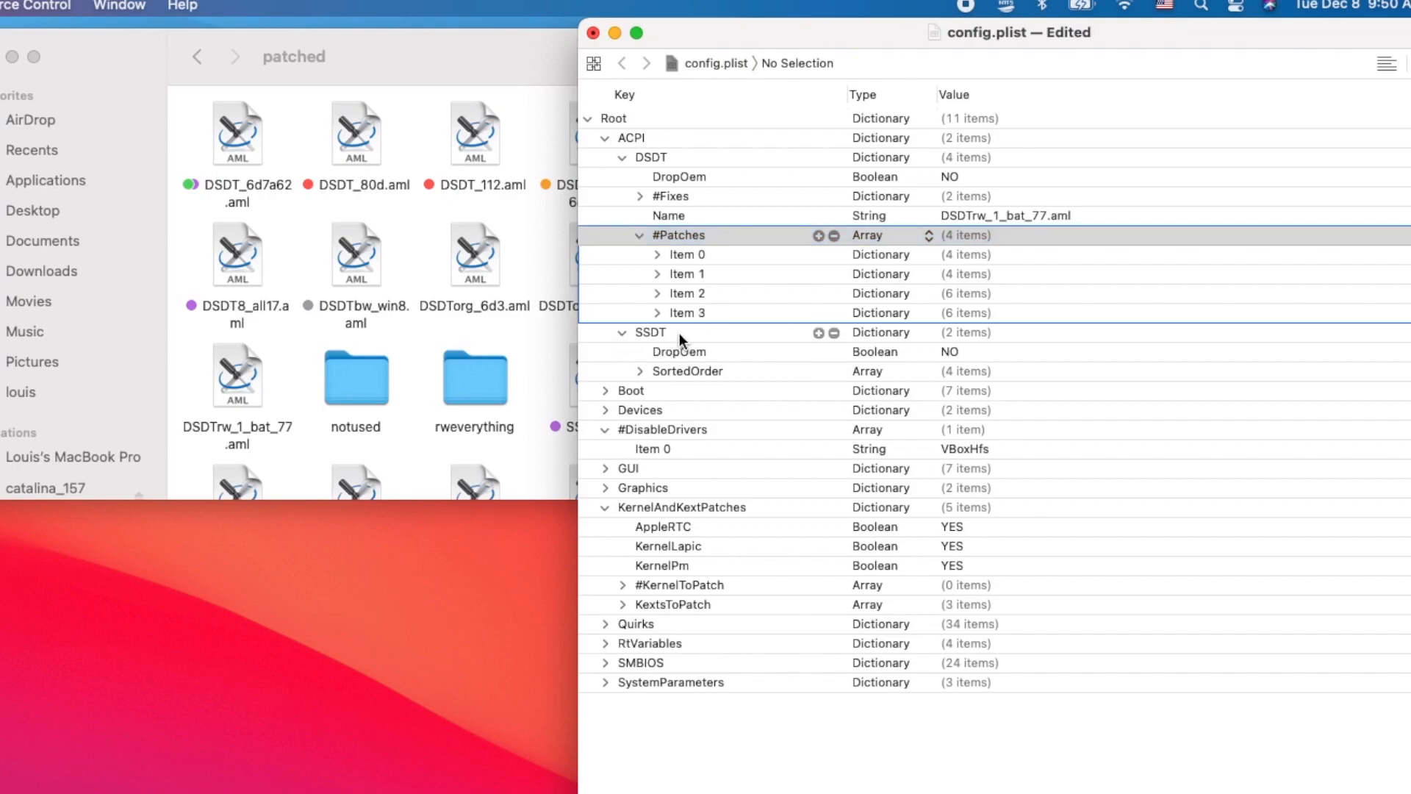
click(640, 372)
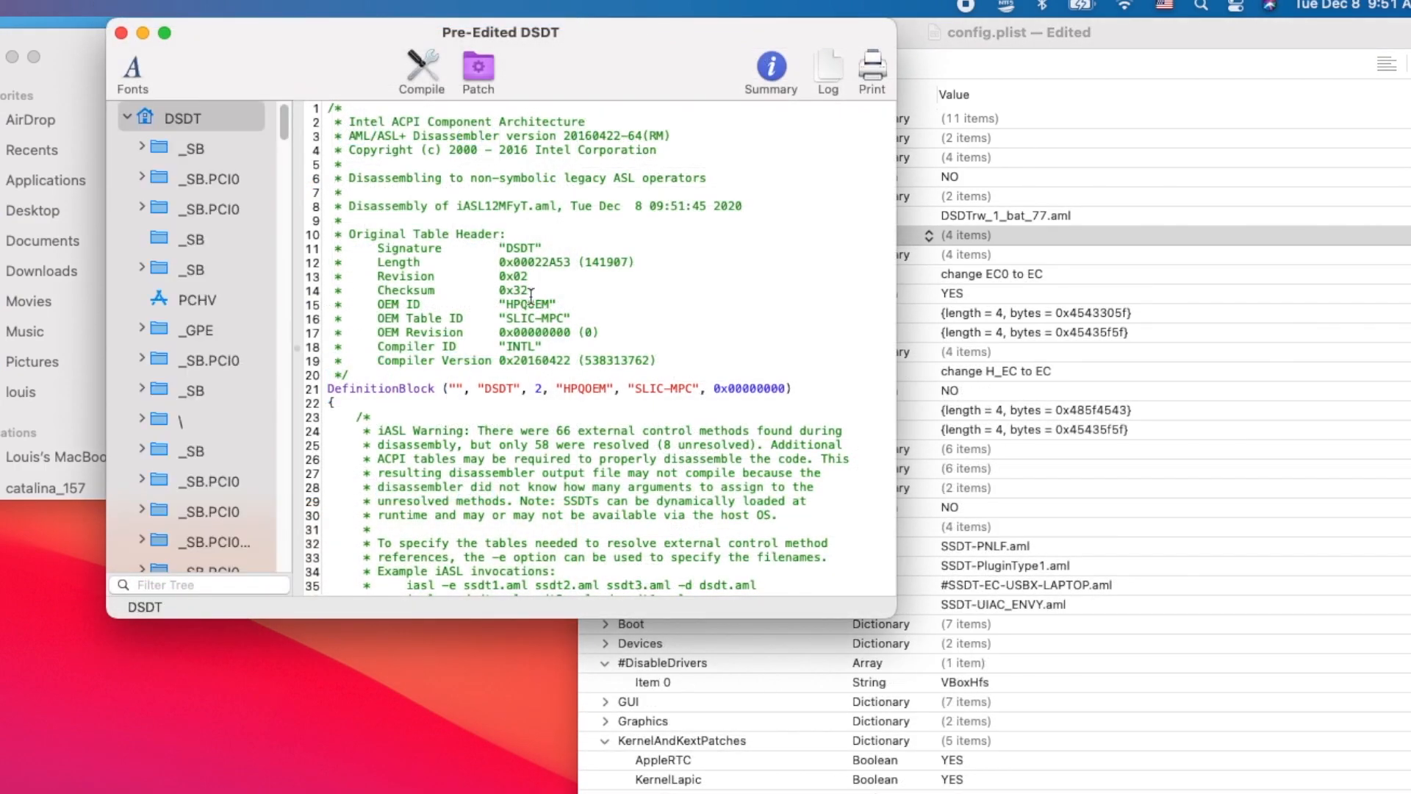
- Search the Pre-Edited DSDT source for pnp0c09 to locate the embedded controller device
key(super+f)
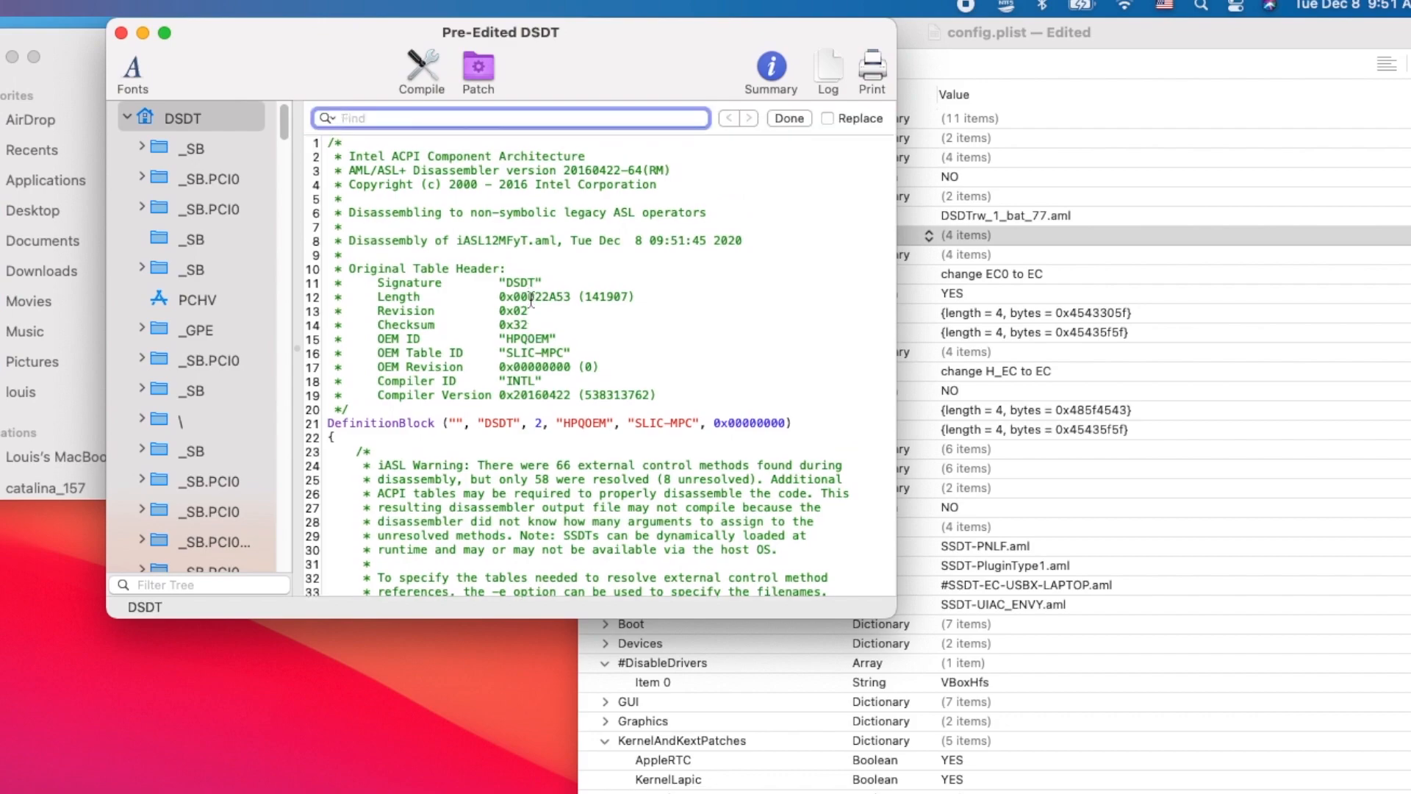
click(531, 296)
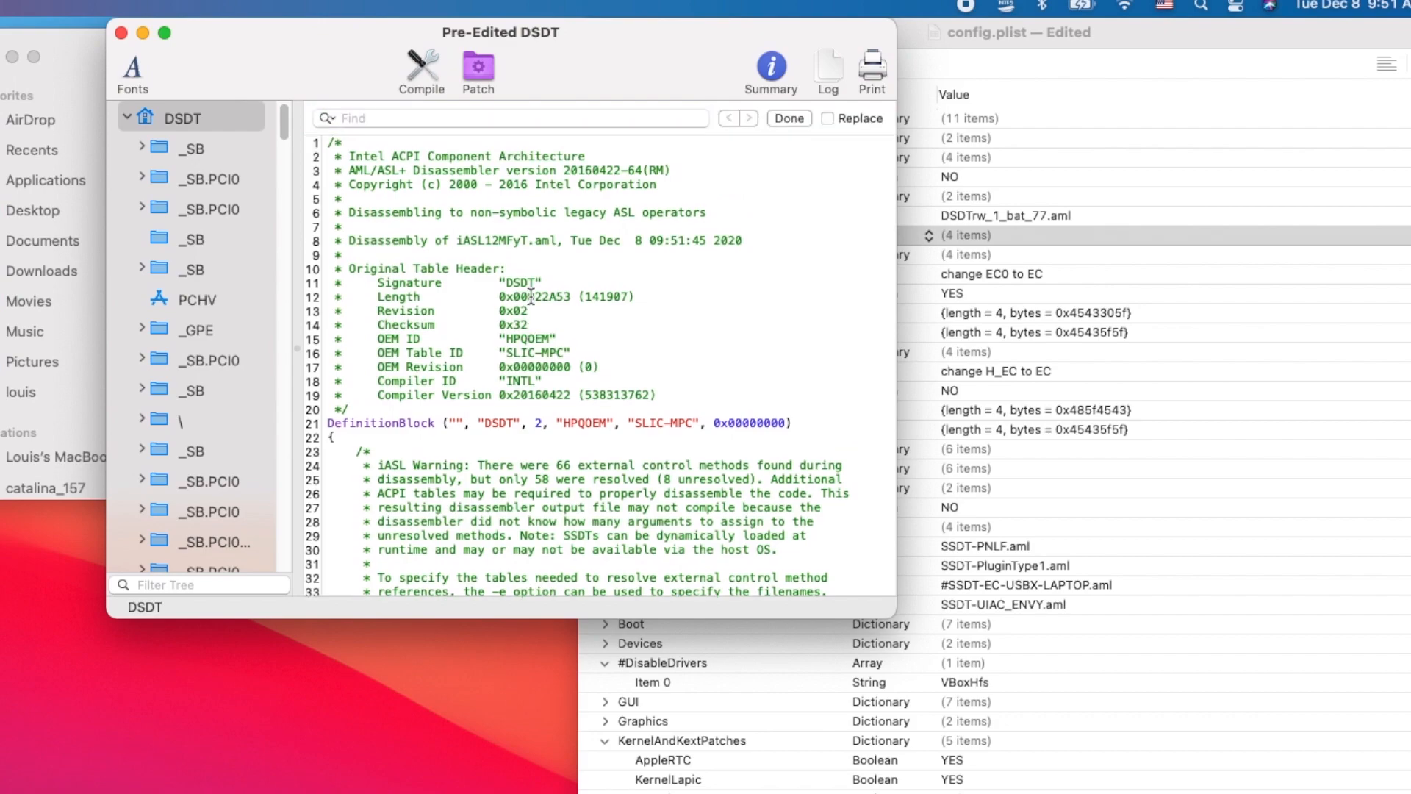
click(446, 114)
text(pnp)
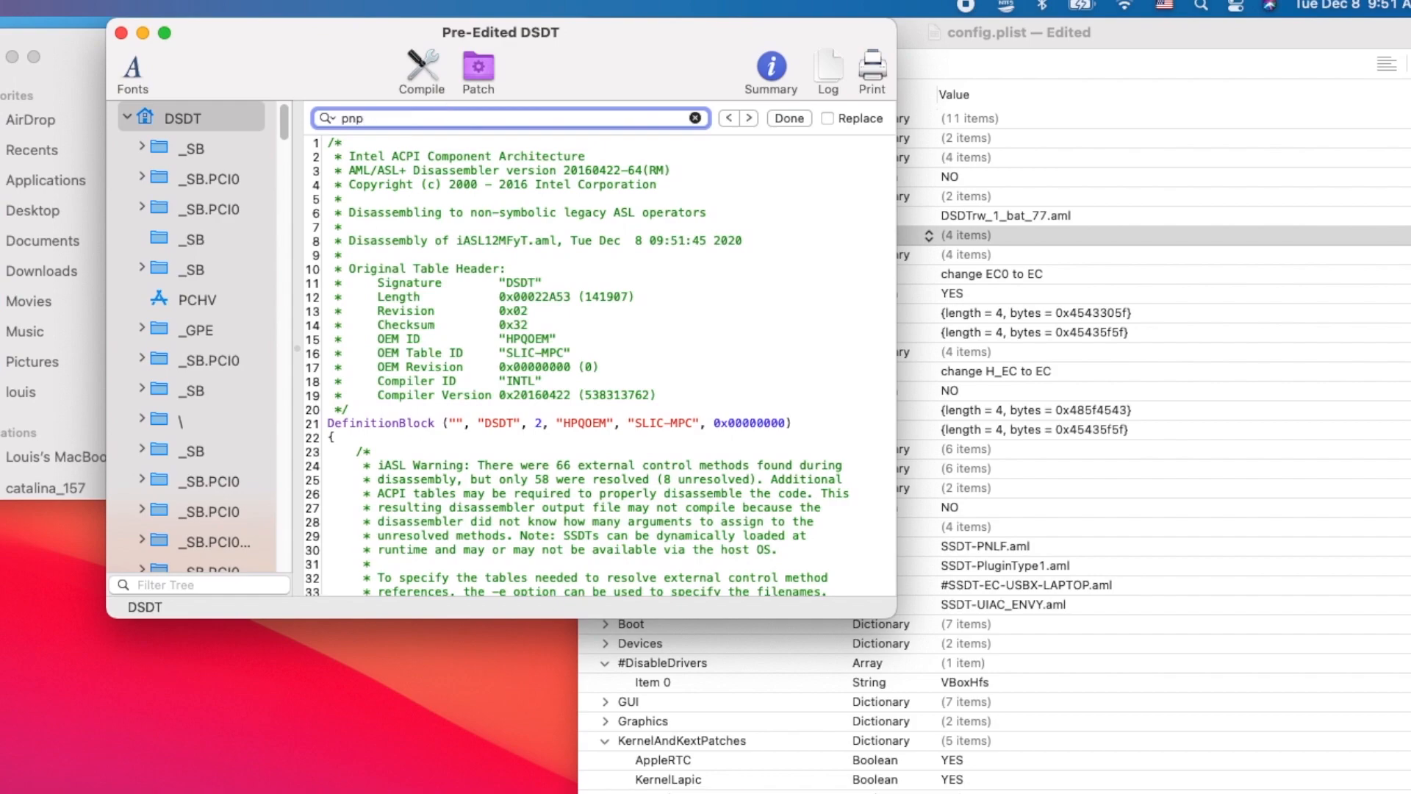
text(0c0)
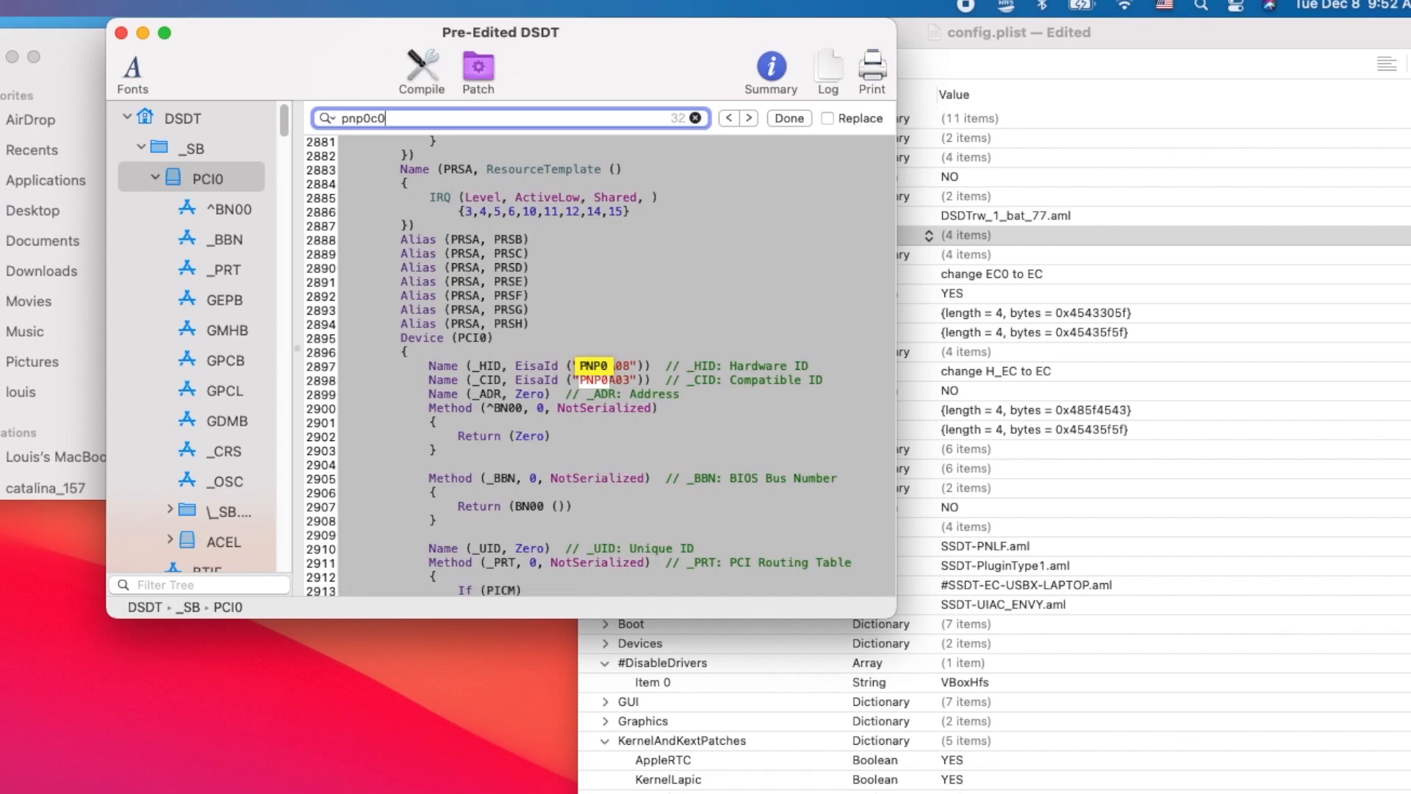
text(9)
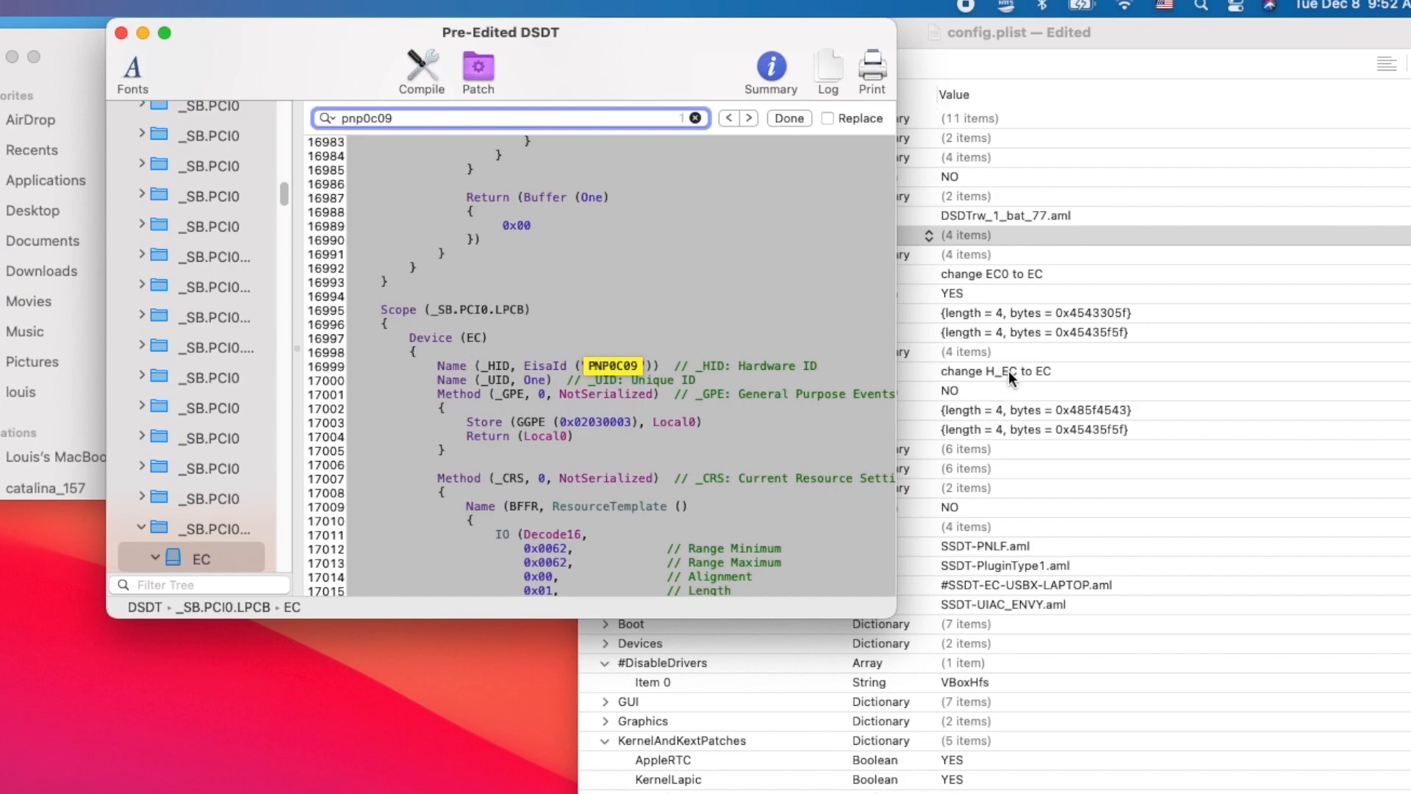
- Compare the embedded controller's device name in the DSDT with the EC rename patches in config.plist
click(1017, 29)
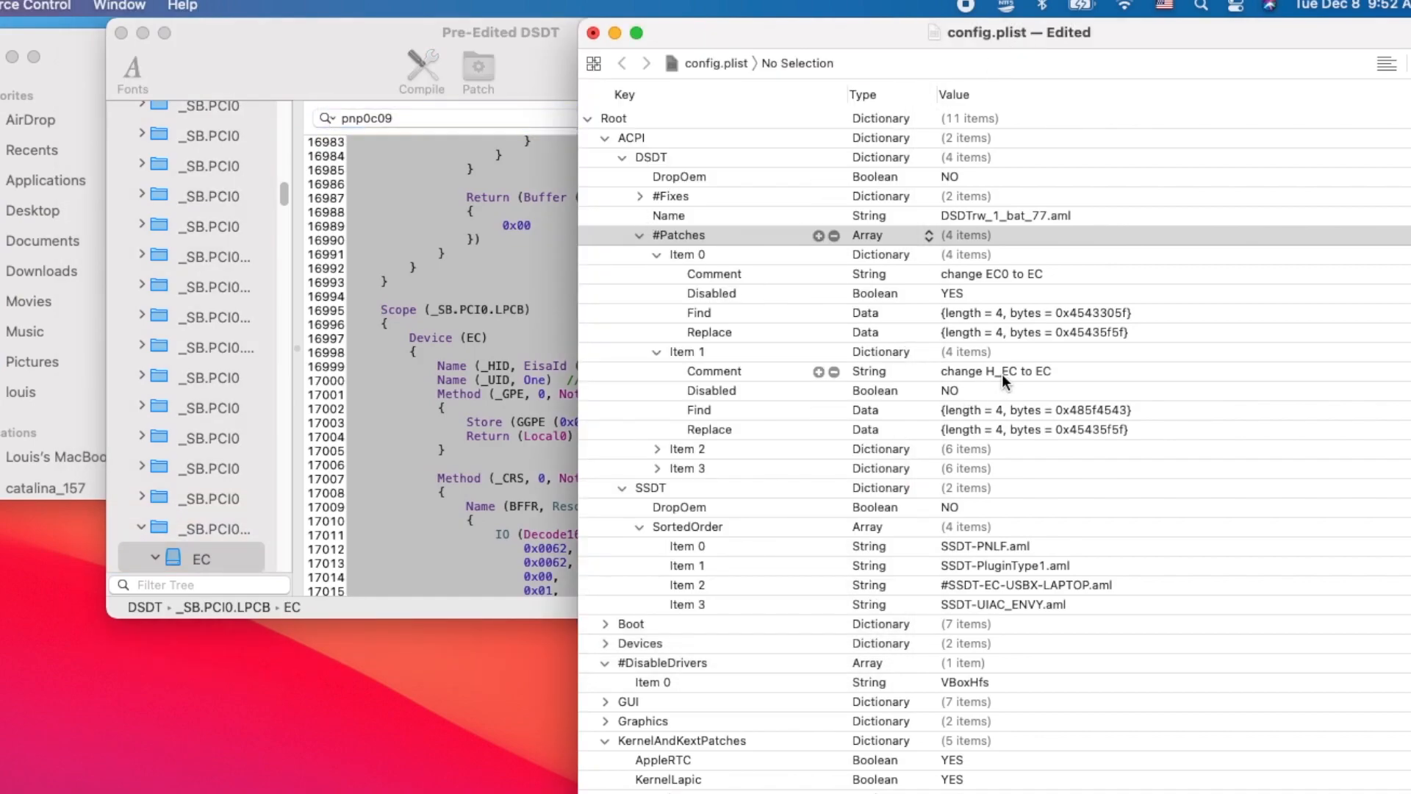
click(464, 474)
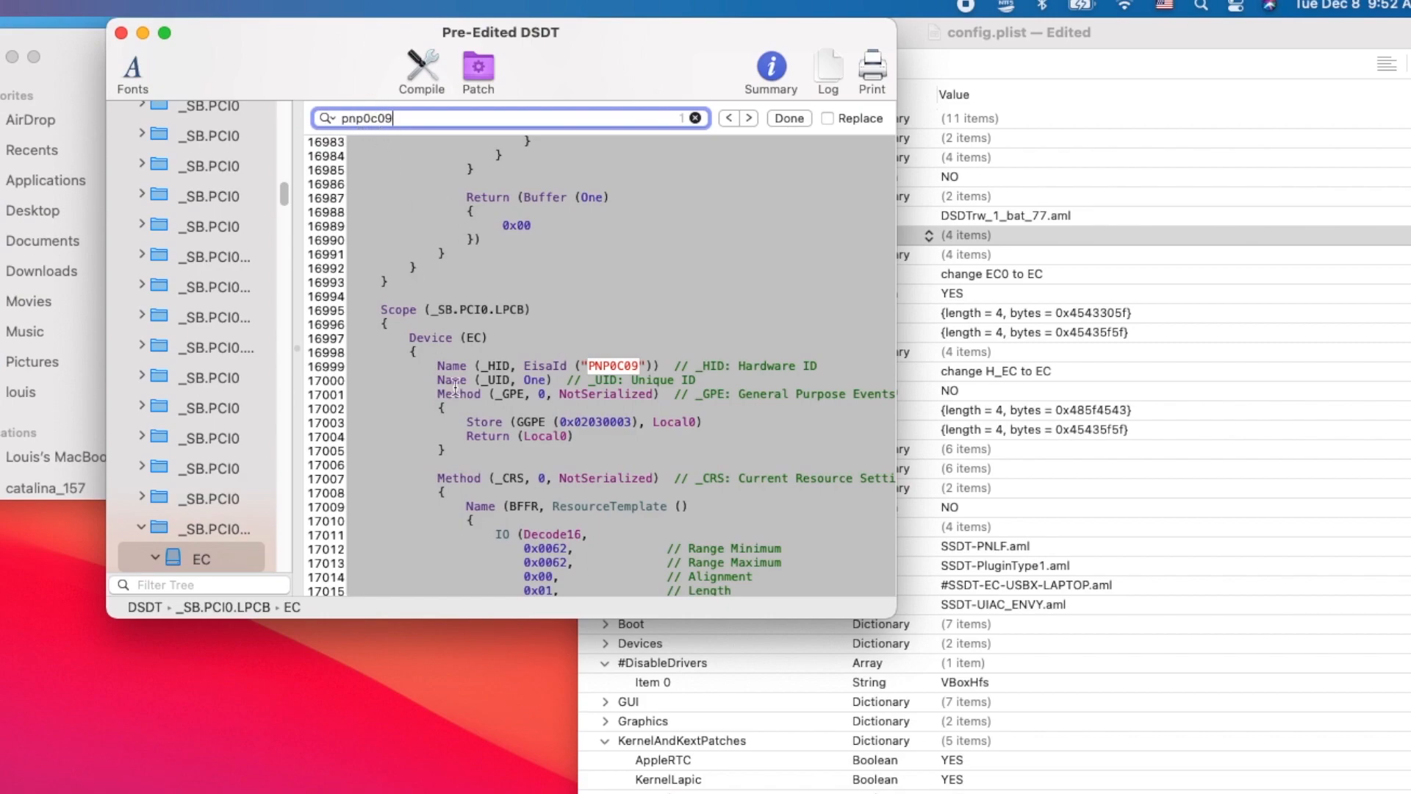
click(468, 339)
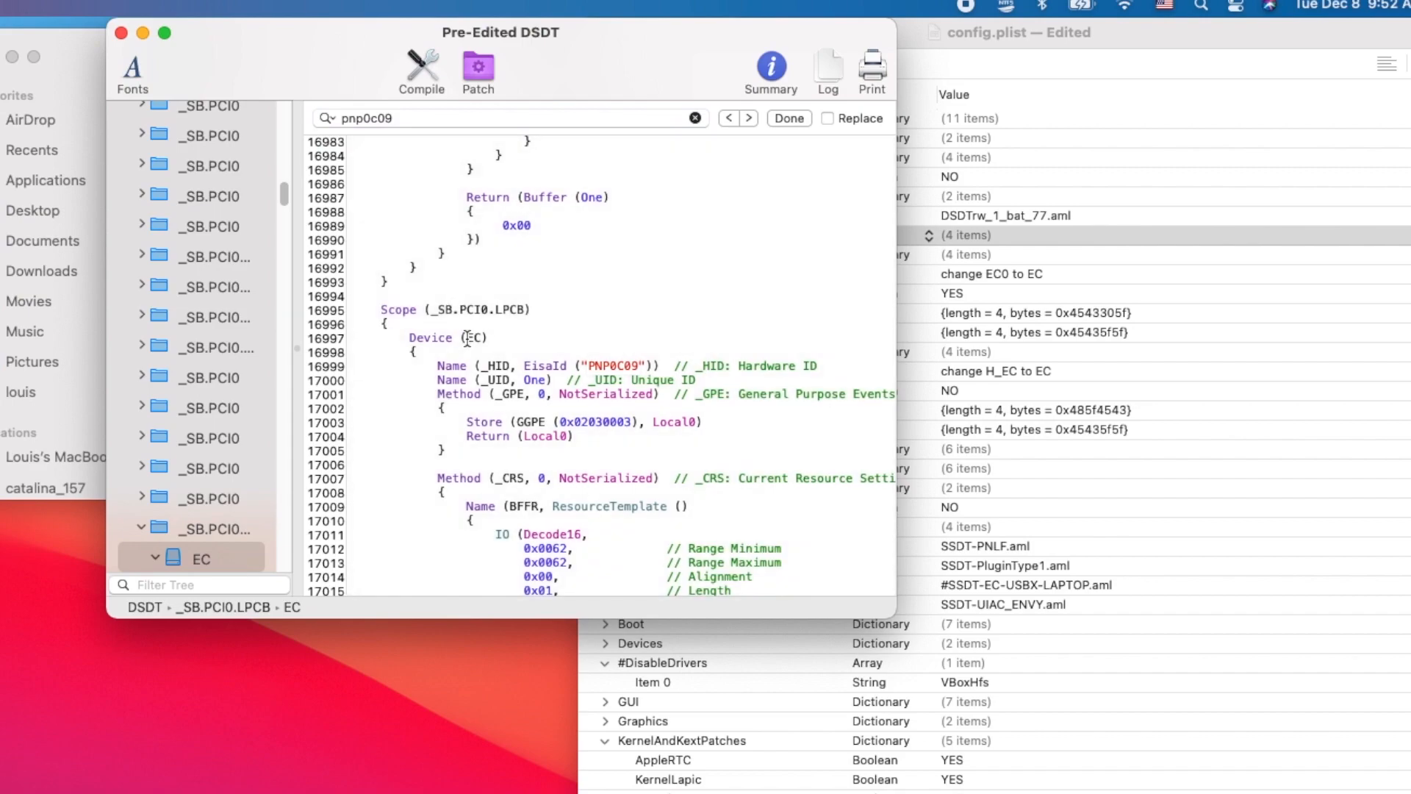
click(966, 276)
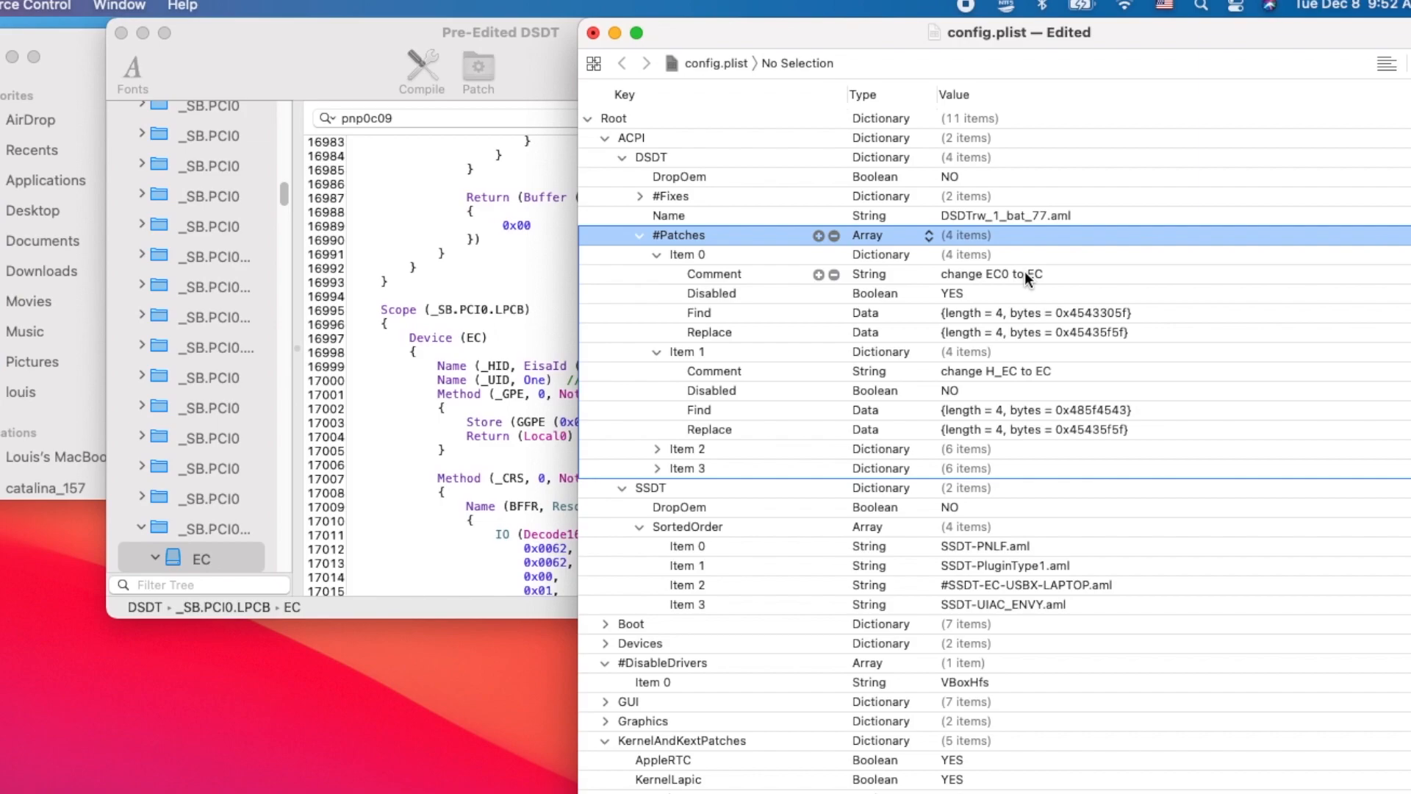
- Collapse the #Patches array and enable the third SortedOrder SSDT entry by renaming it SSDT-EC-USBX-LAPTOP.aml
click(639, 236)
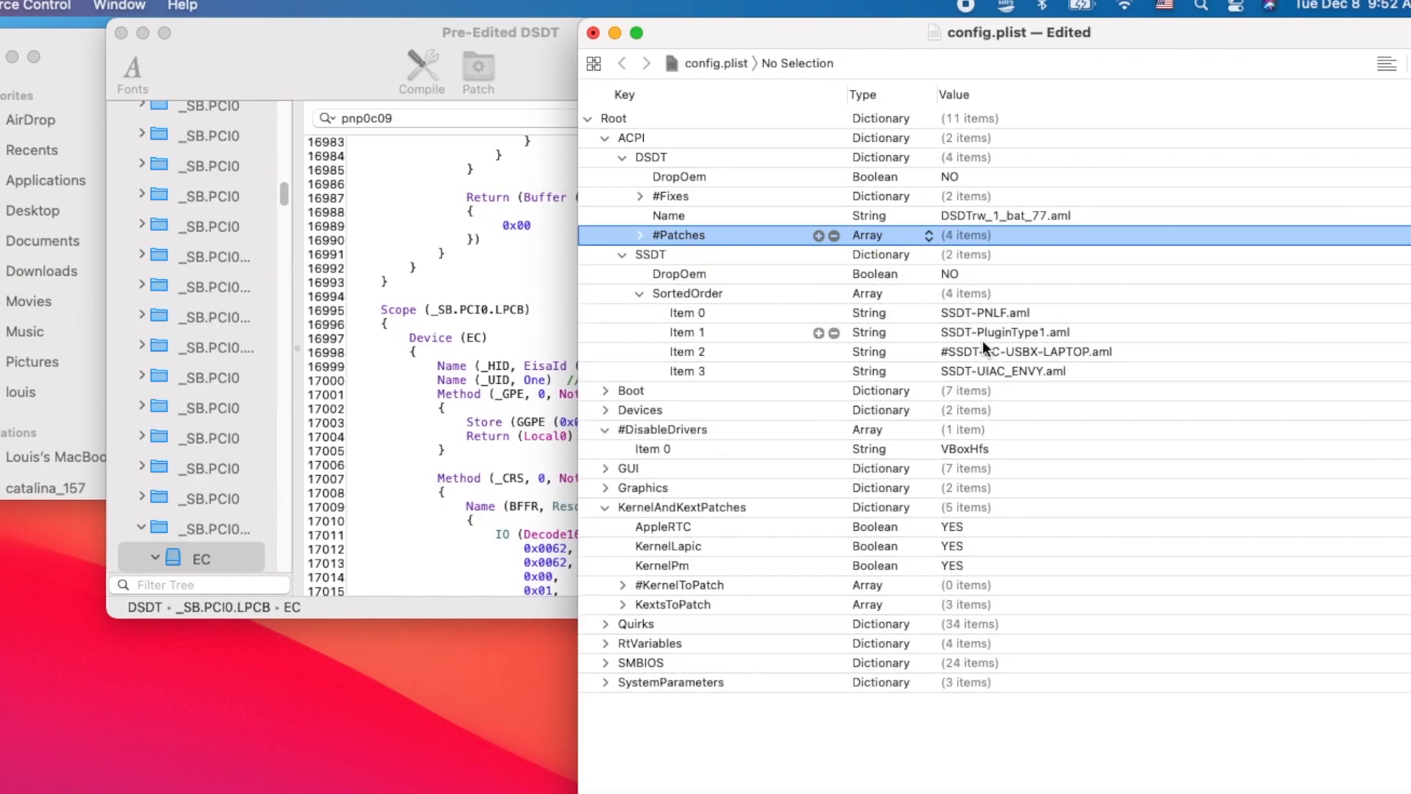
click(946, 353)
click(946, 352)
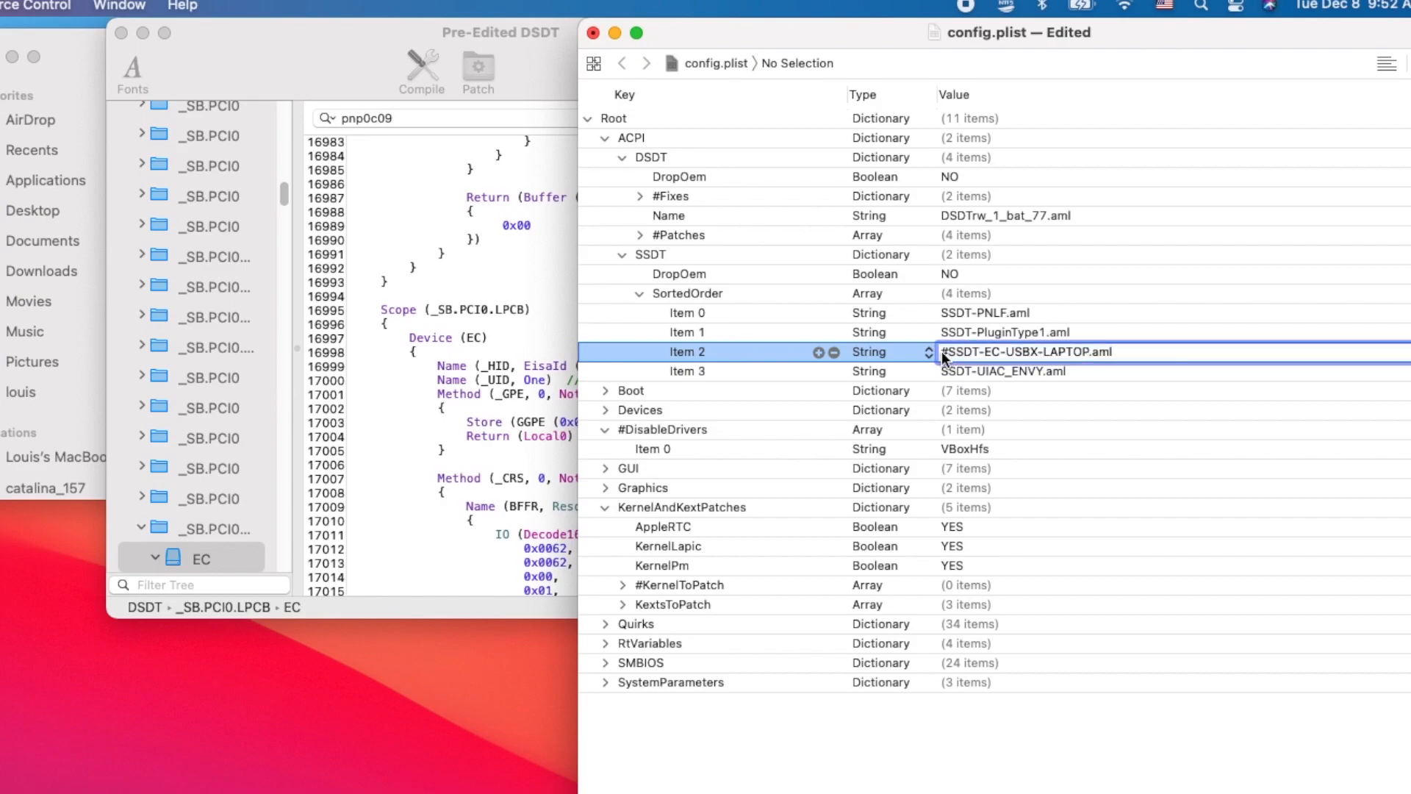
key(BackSpace)
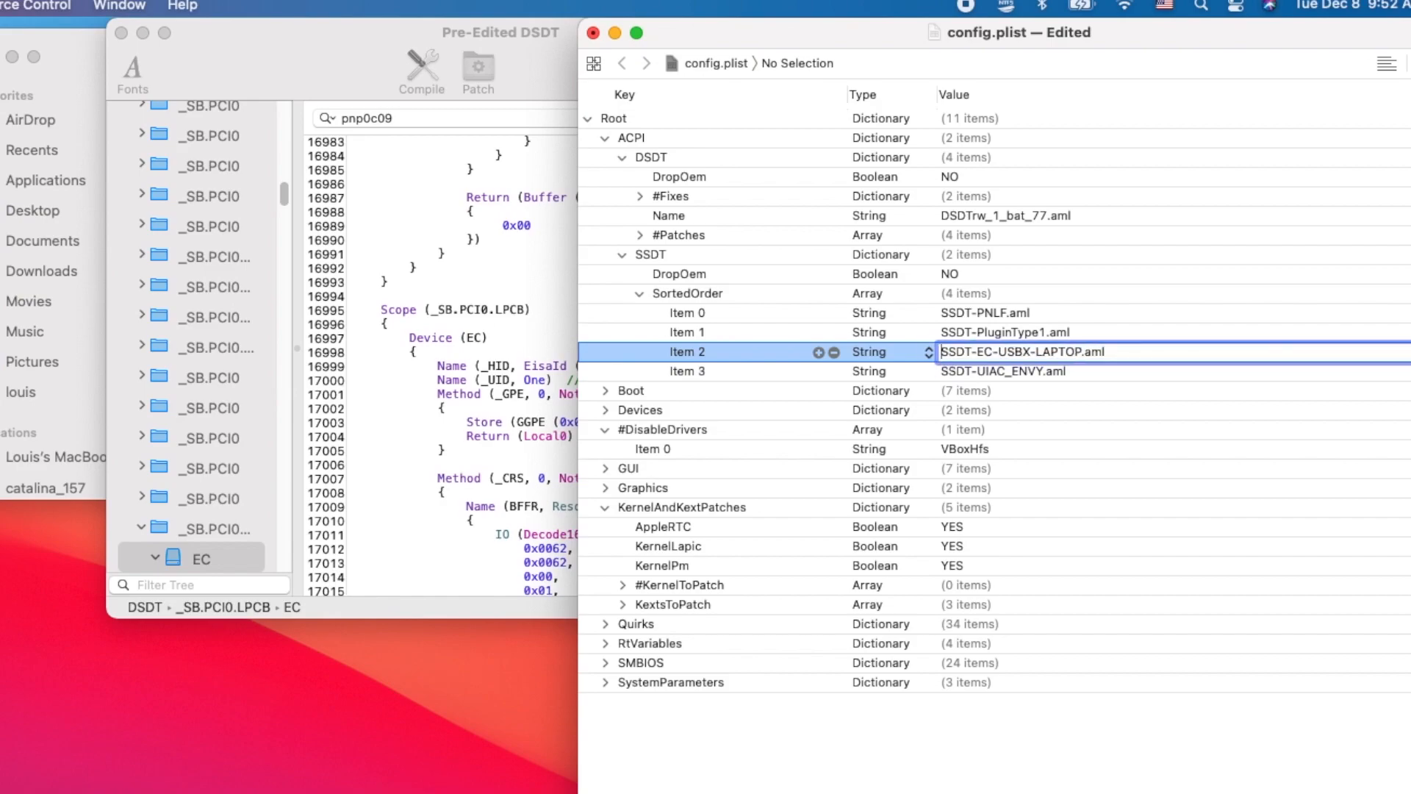
key(Tab)
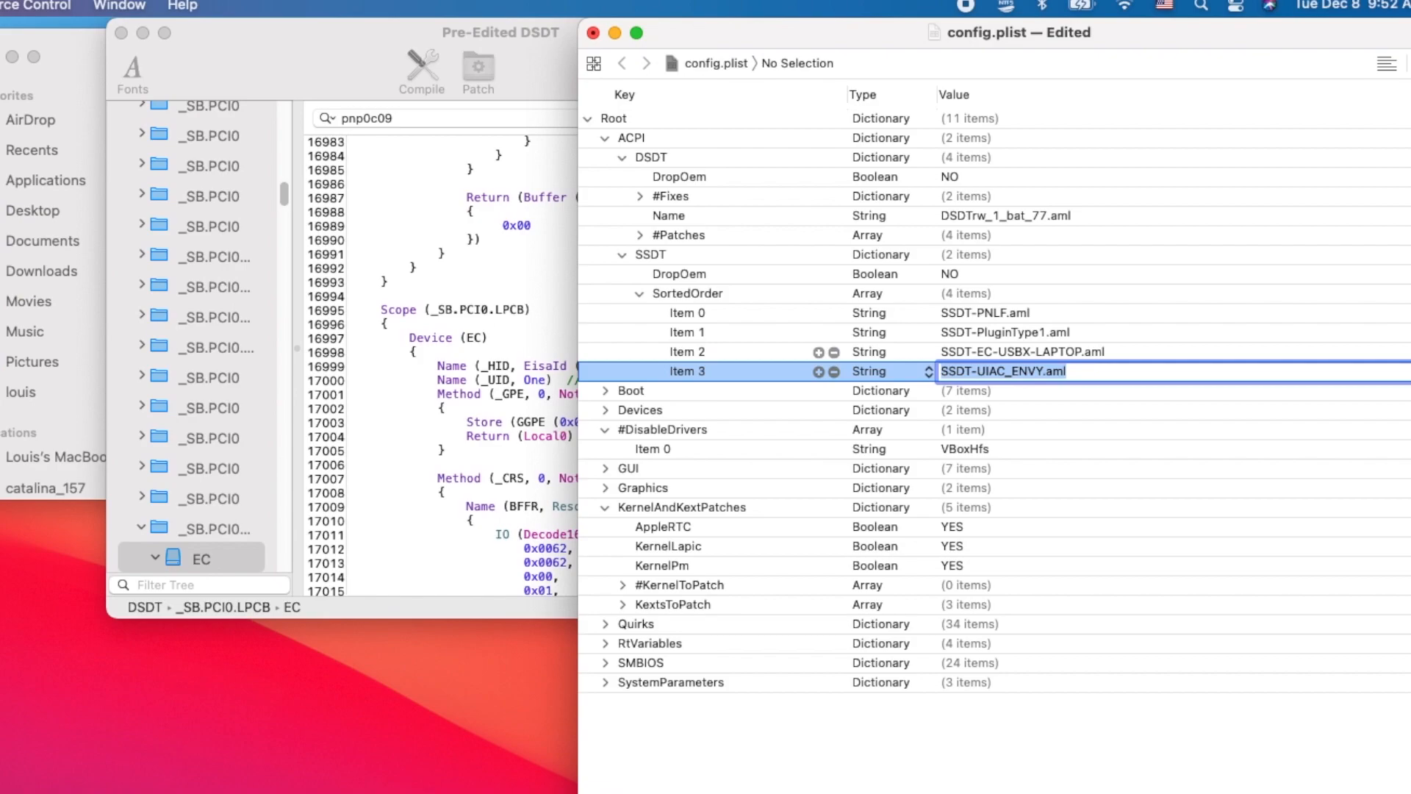
key(Return)
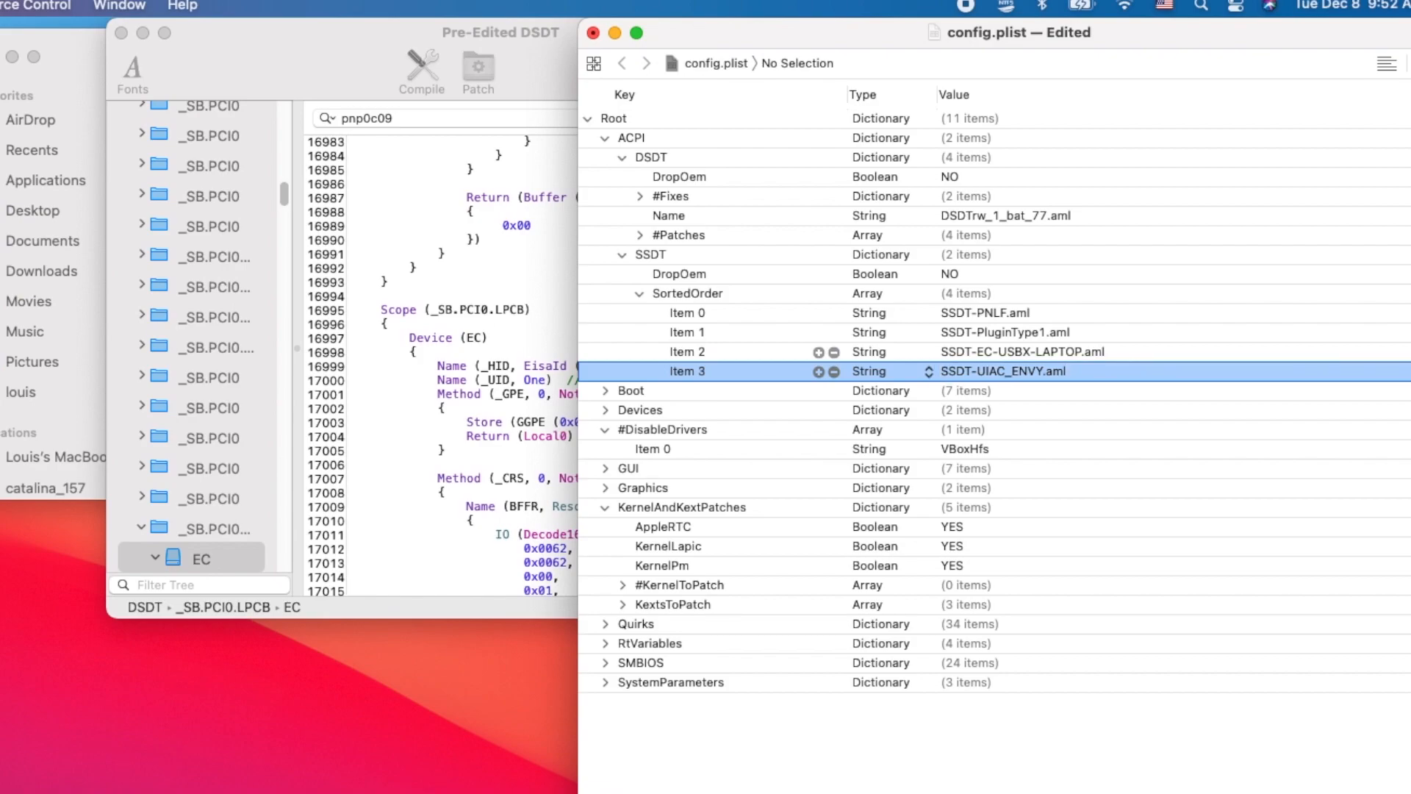
click(1061, 351)
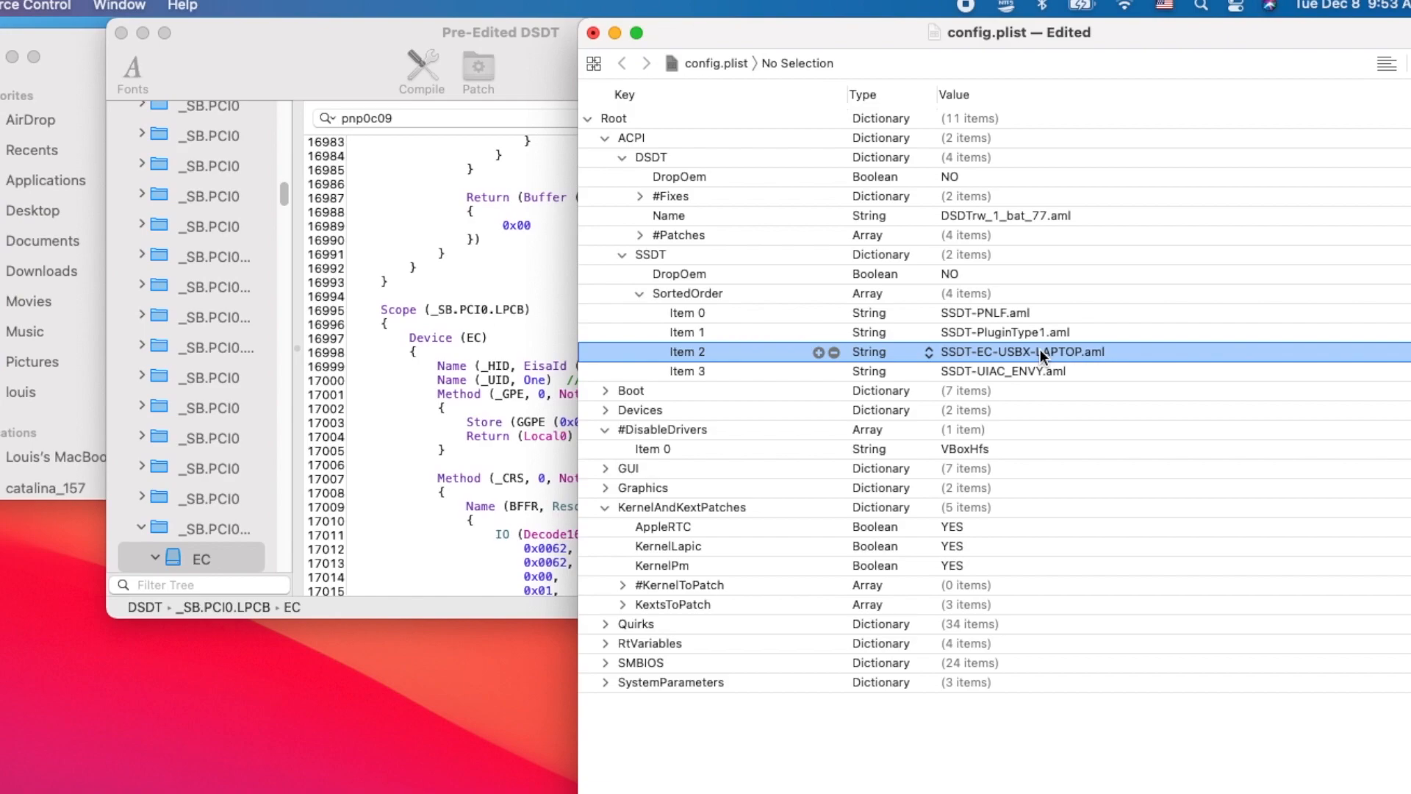
click(1039, 352)
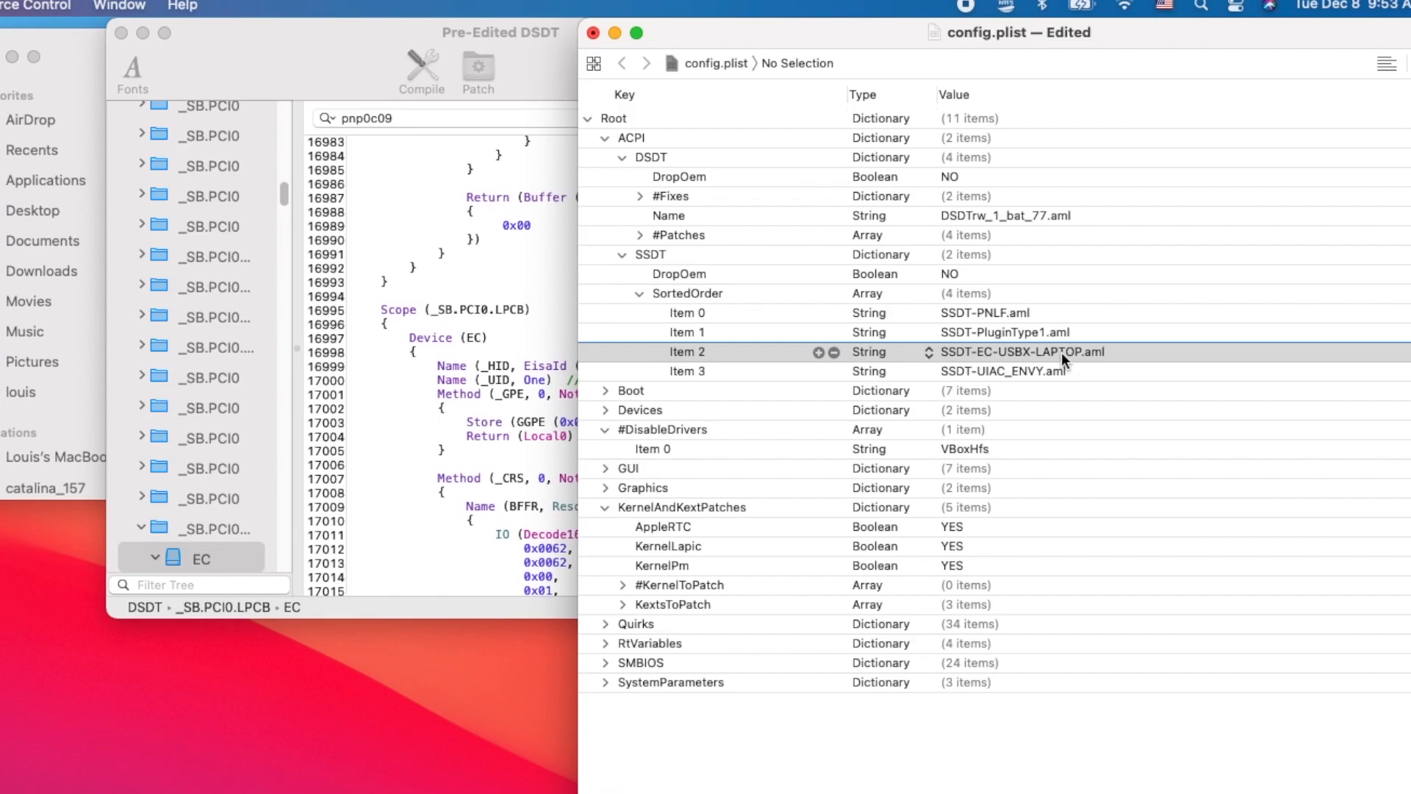
- Switch to the patched folder in Finder and examine SSDT-EC-USBX-LAPTOP.aml and SSDT-EC-LAPTOP.aml
click(71, 64)
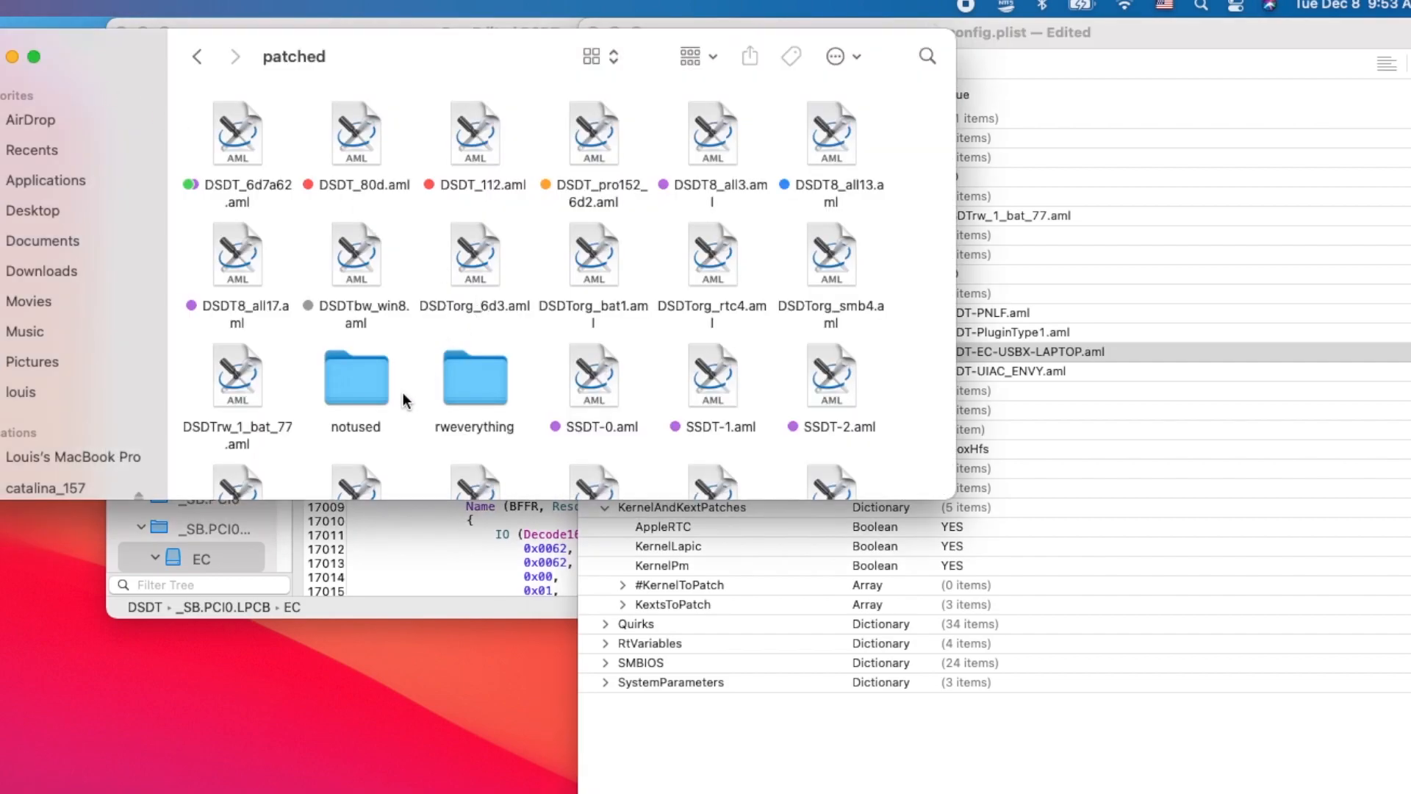
scroll(392, 266, down, 10)
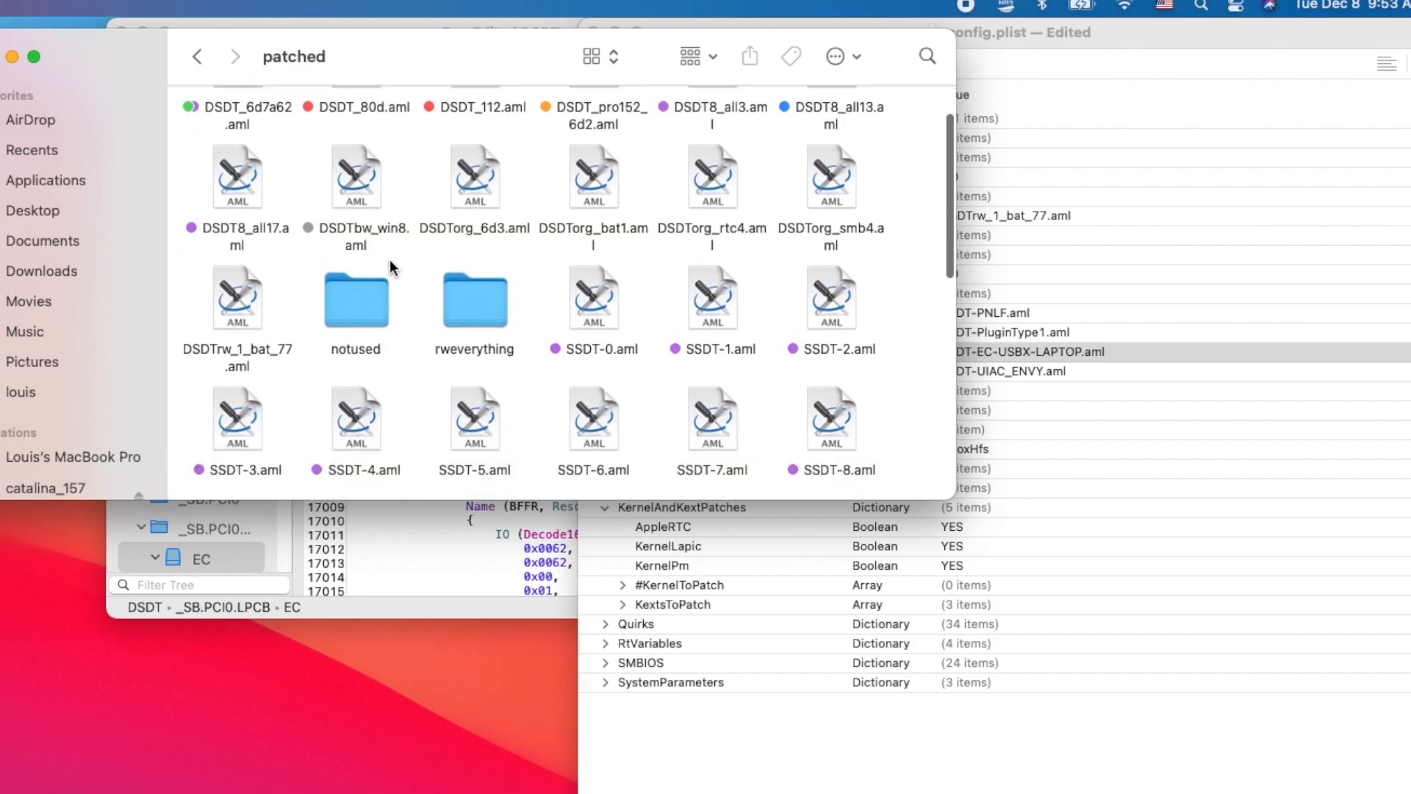
scroll(392, 267, up, 5)
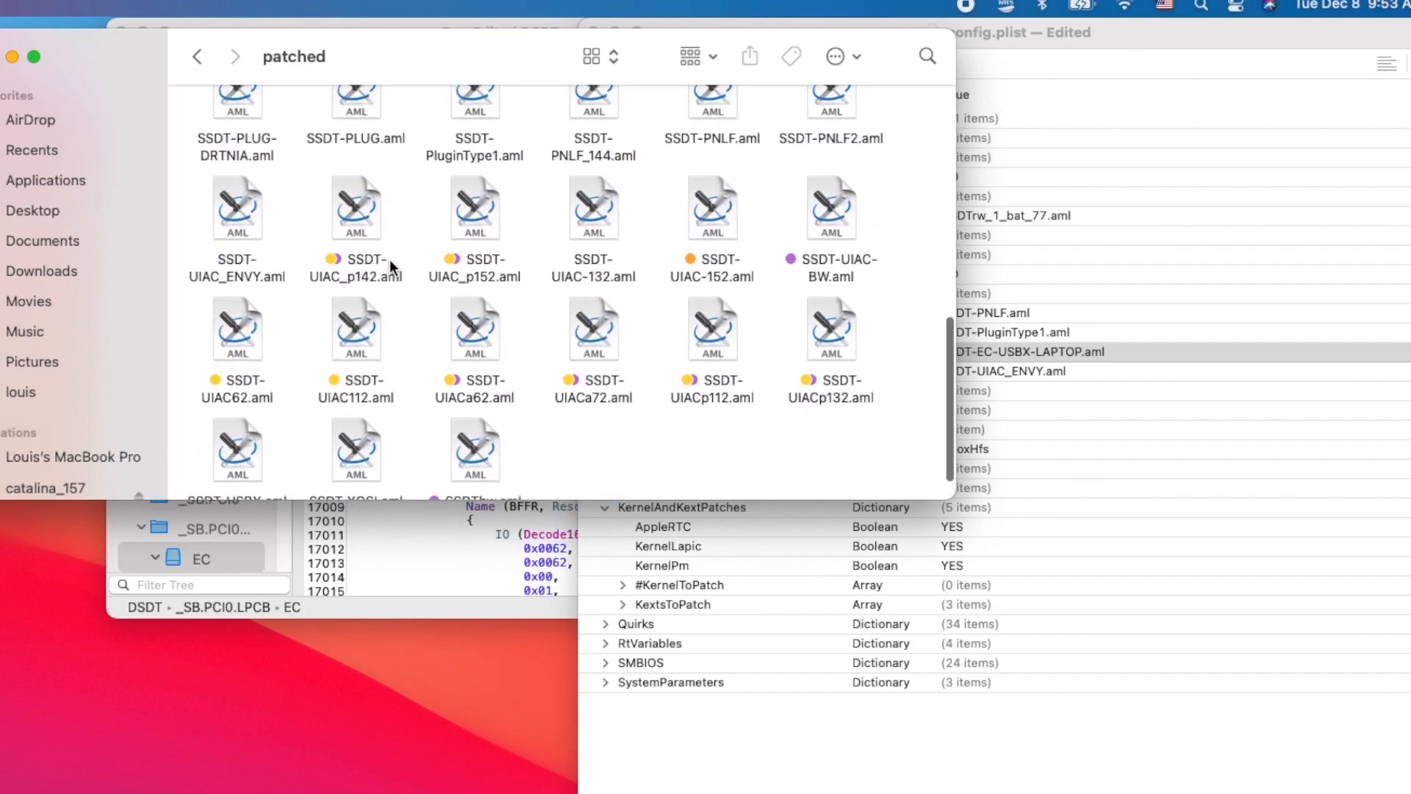
click(593, 208)
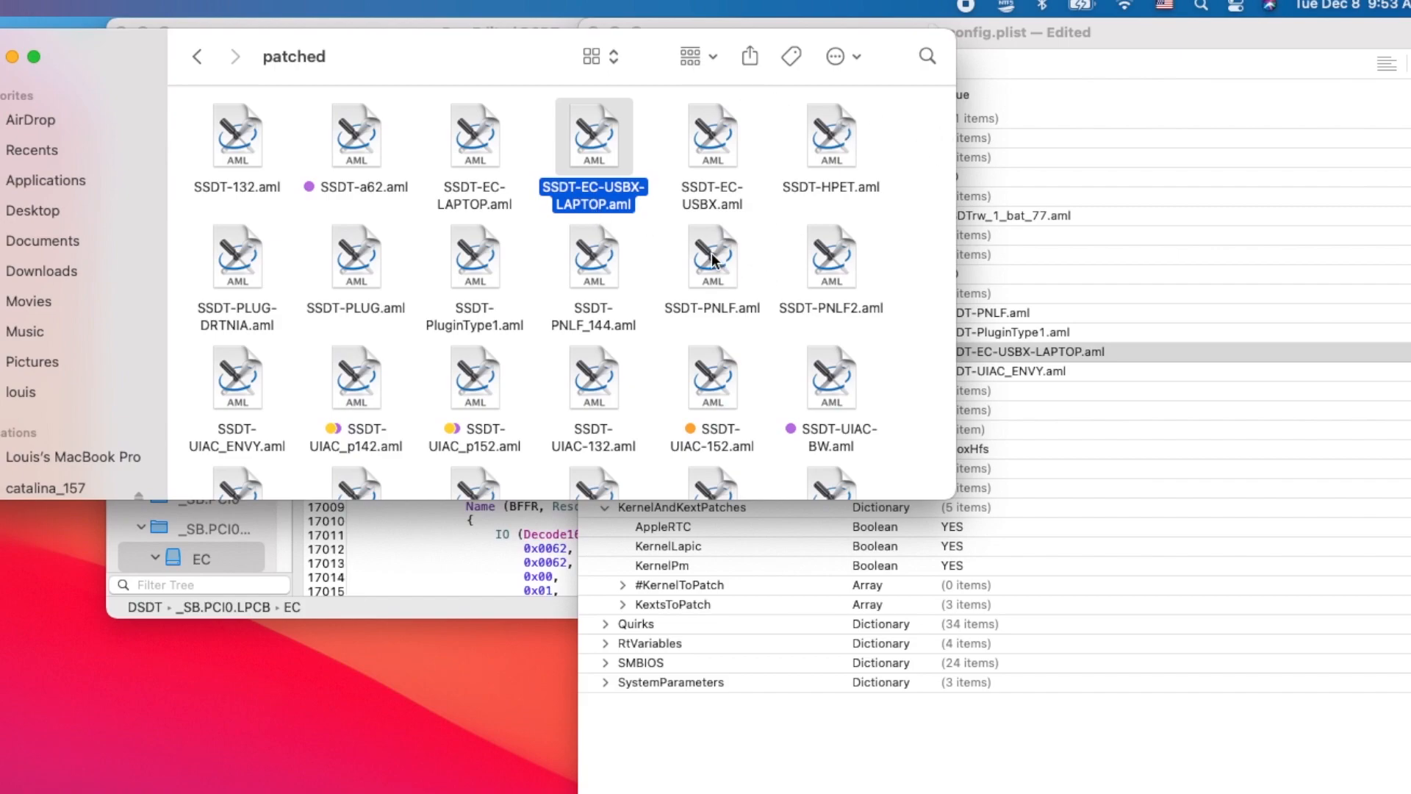
click(475, 209)
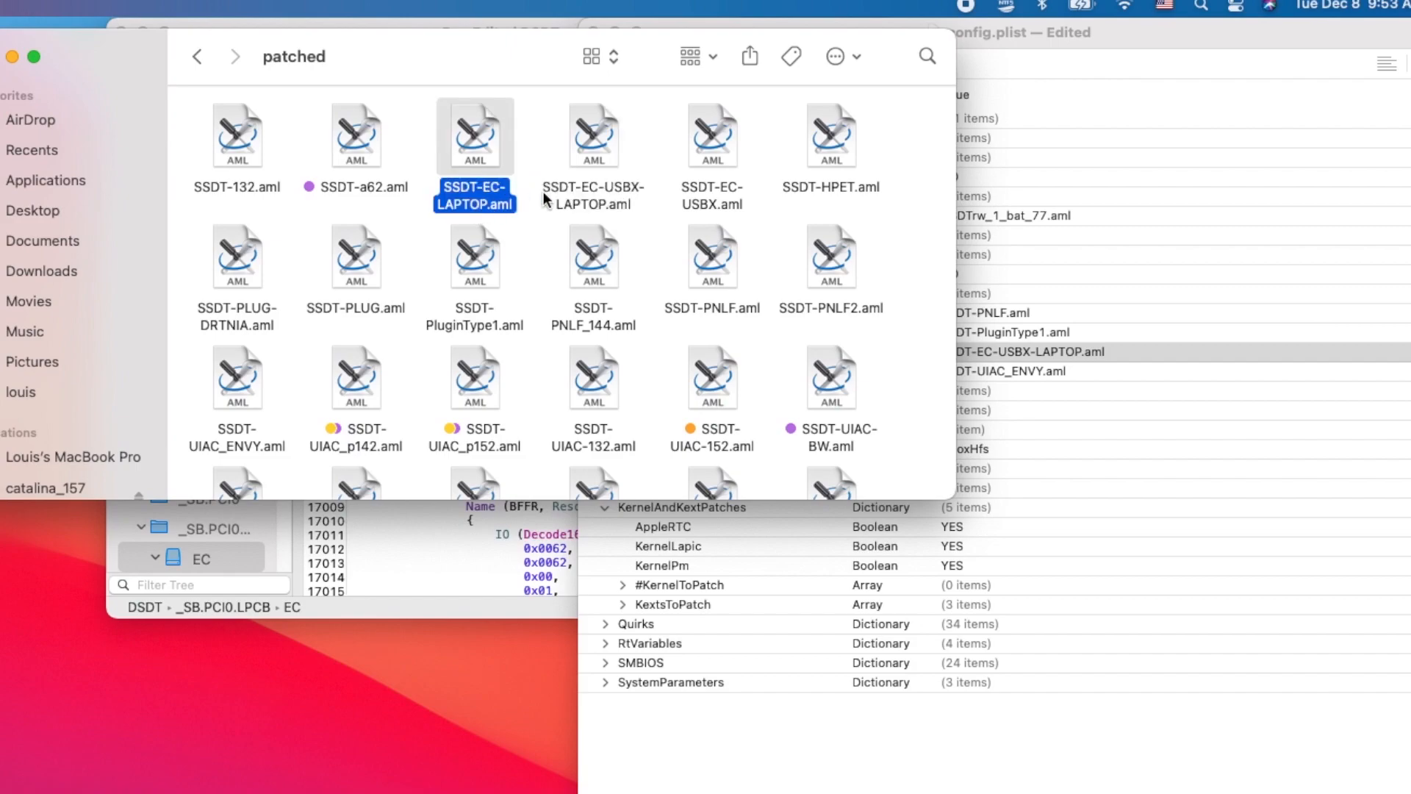
click(476, 209)
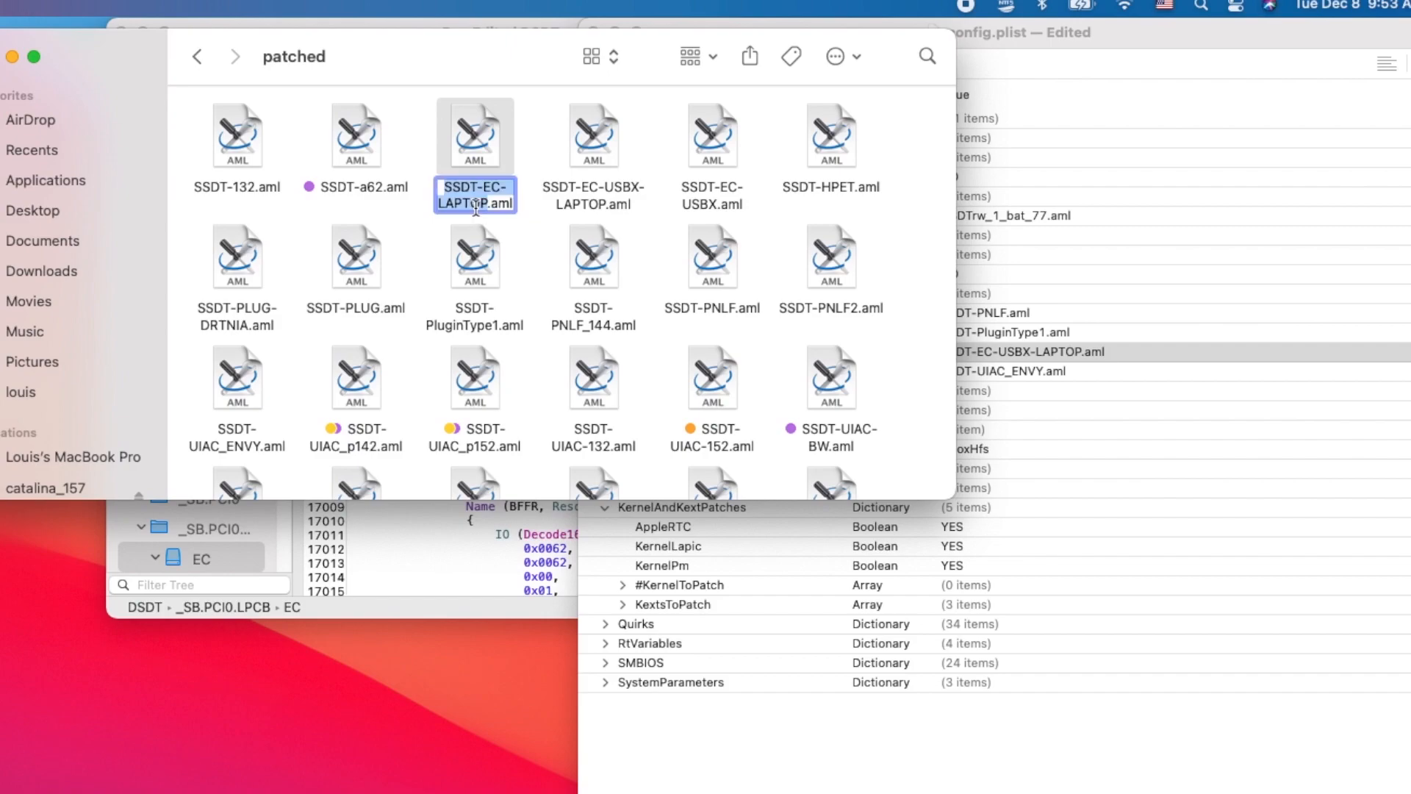
click(477, 131)
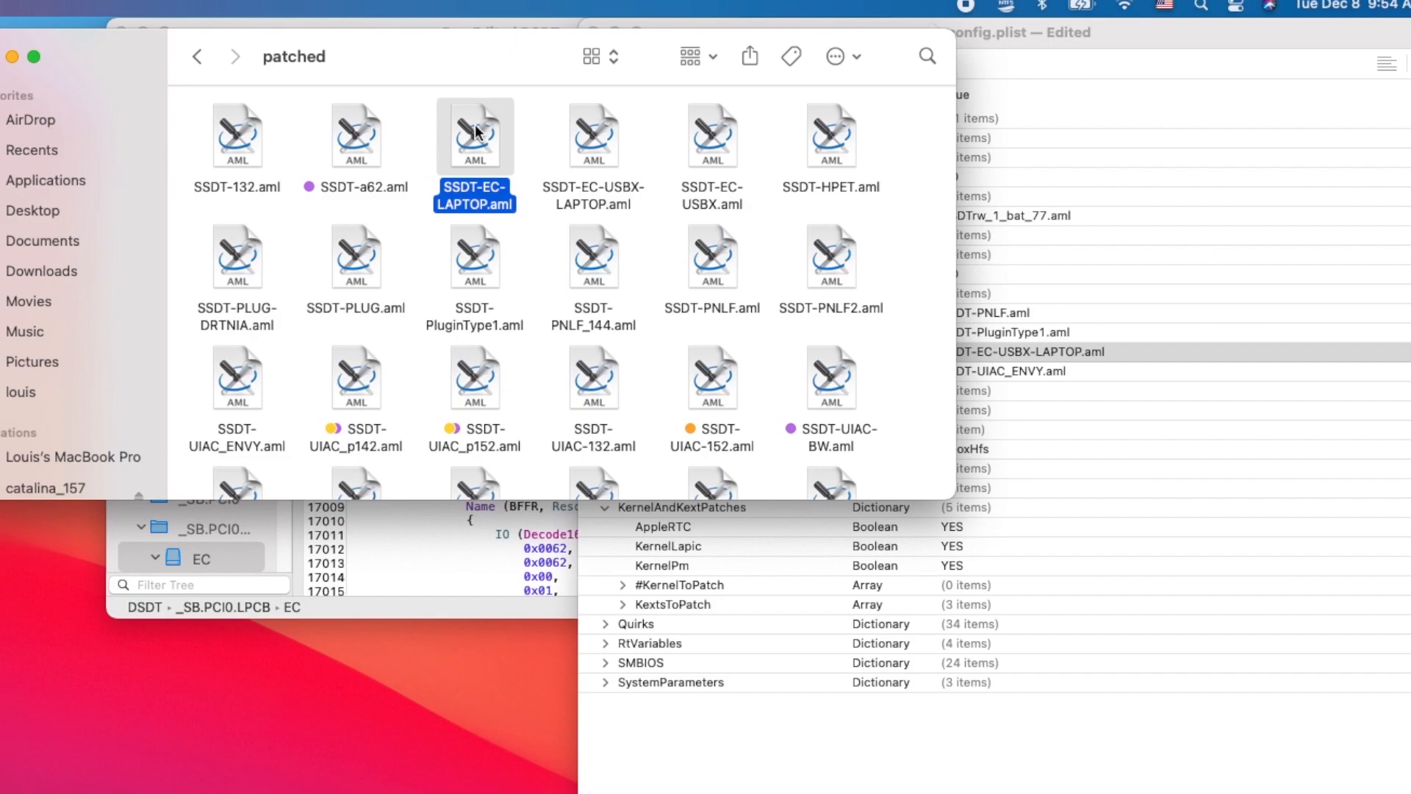
click(594, 150)
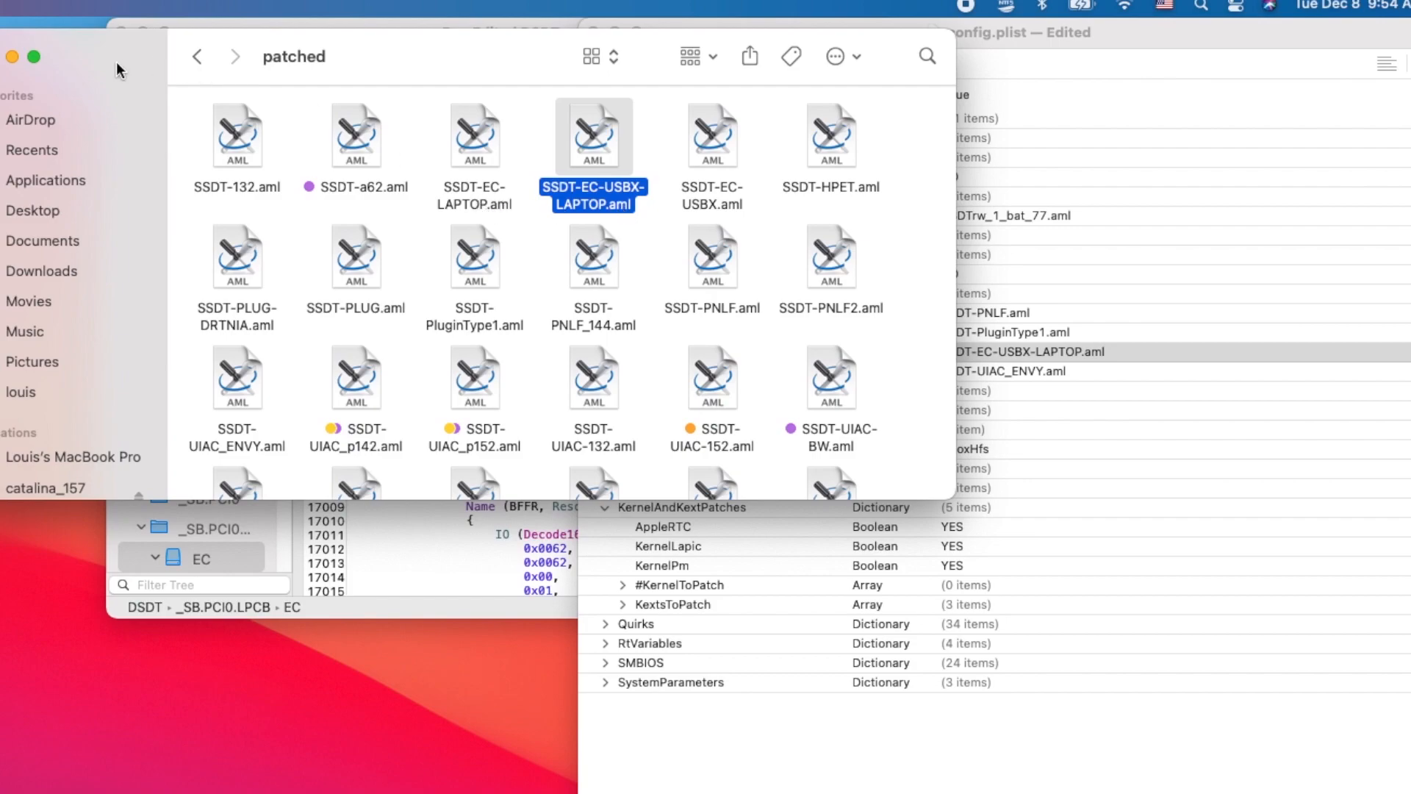
- Return to config.plist, expand the #Patches array and check it against the EC device in the Pre-Edited DSDT source
click(1027, 24)
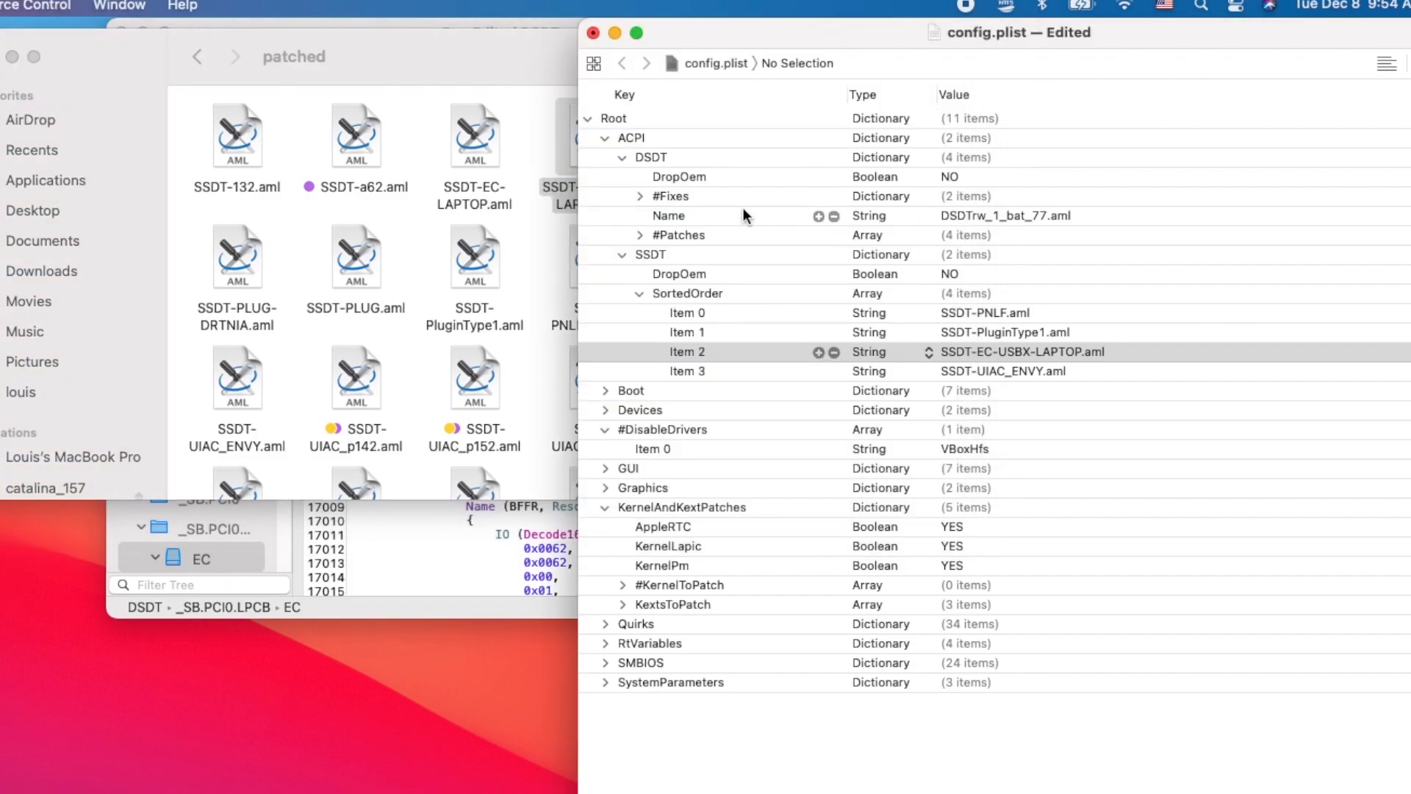
click(639, 234)
click(639, 235)
click(639, 236)
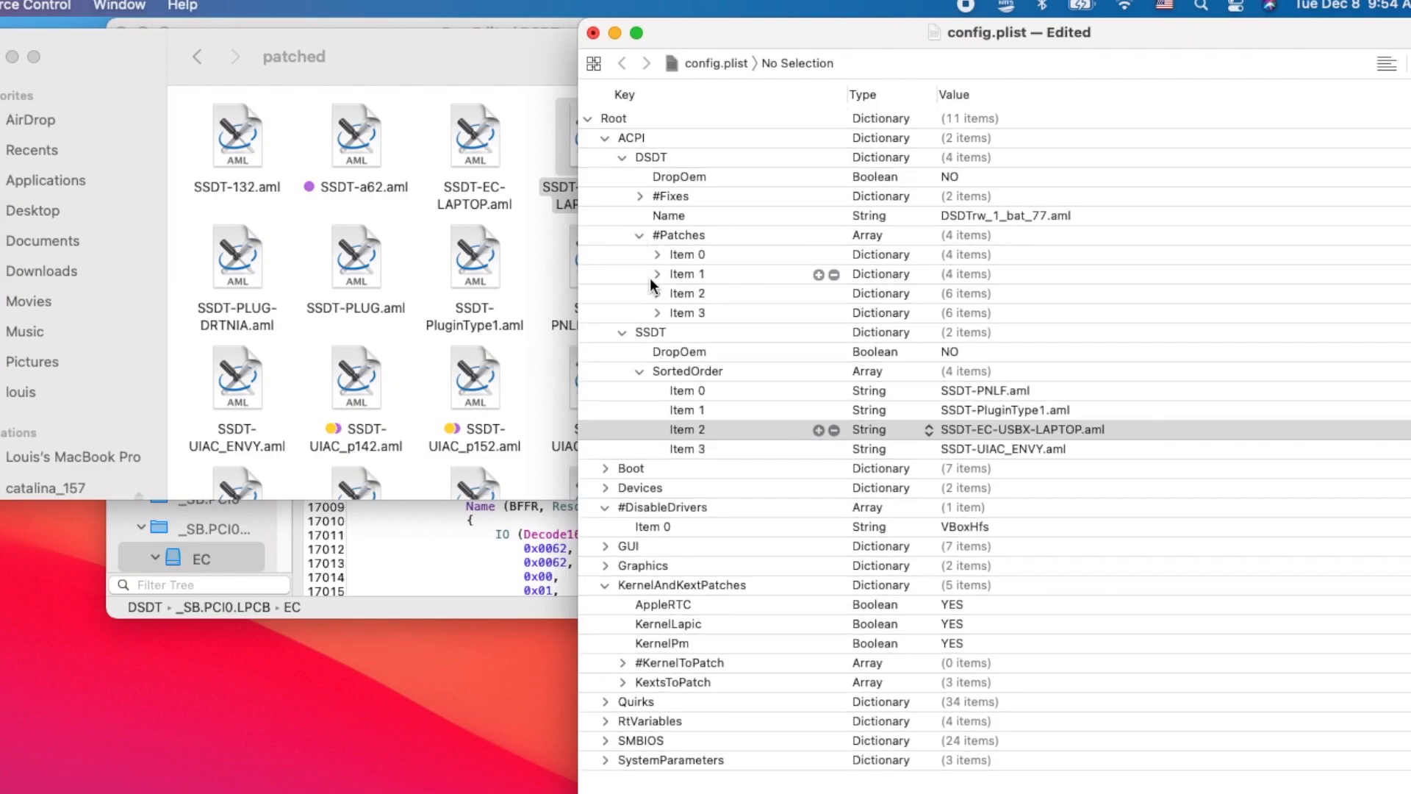
click(463, 525)
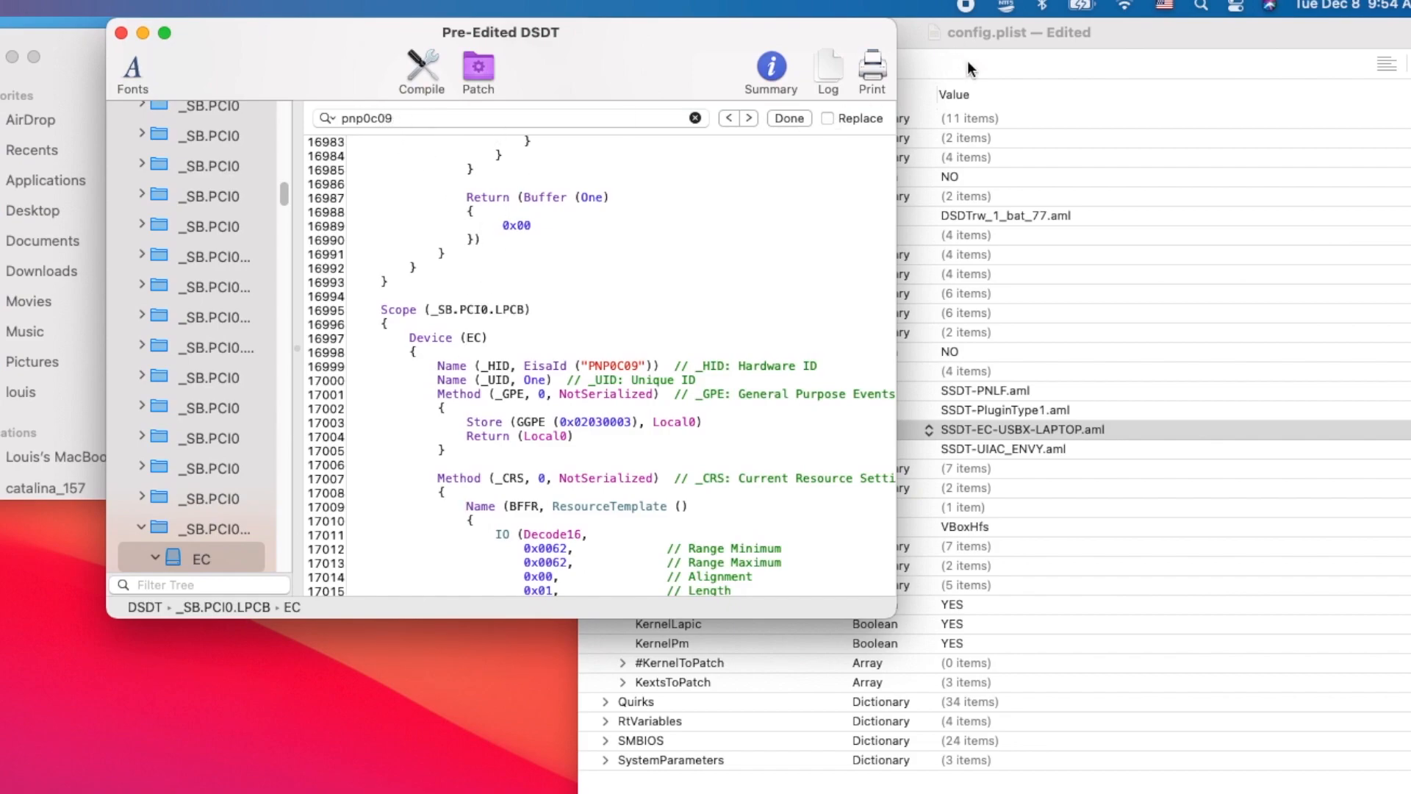
click(1016, 21)
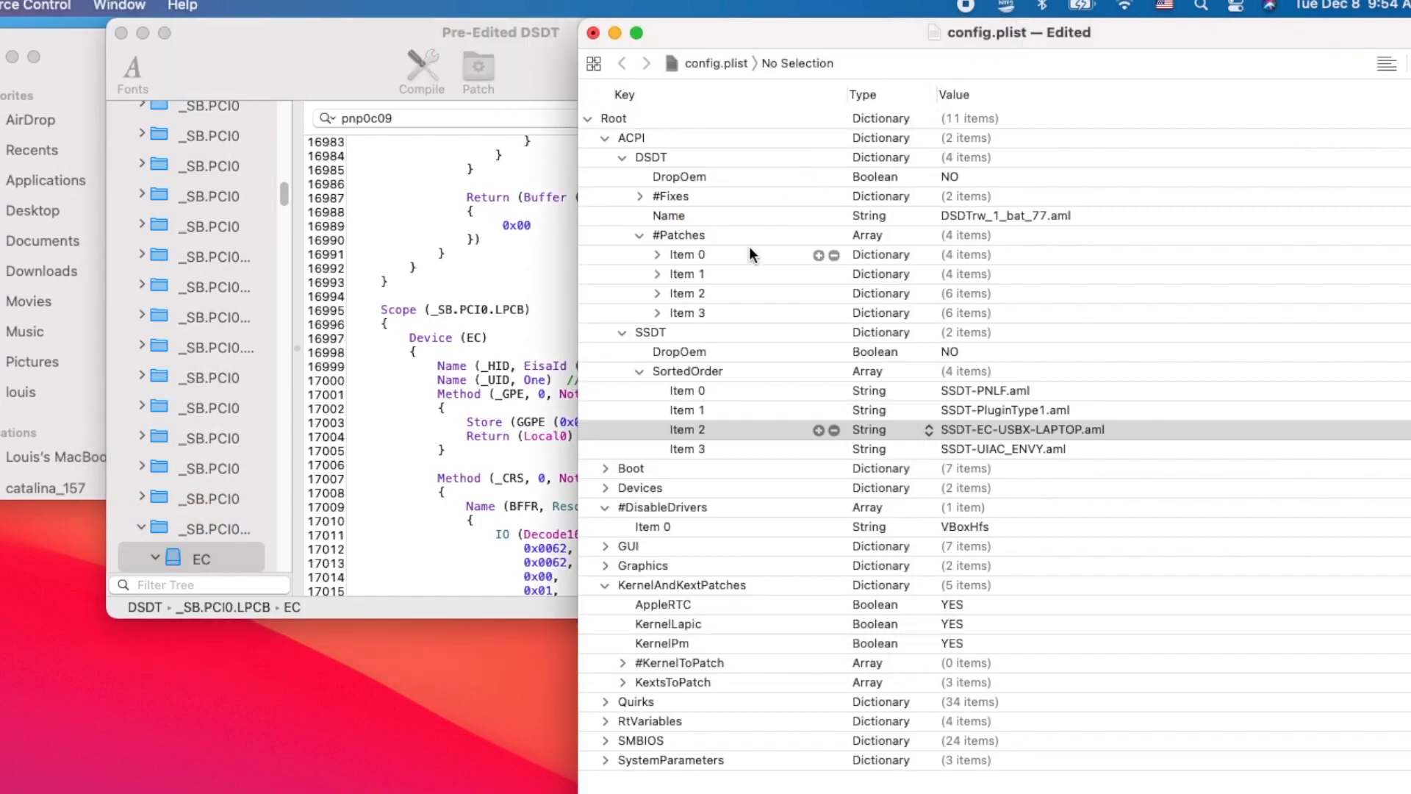
- Review the individual entries of the #Patches array in config.plist, closing the DSDT and SSDT sections when done
click(657, 253)
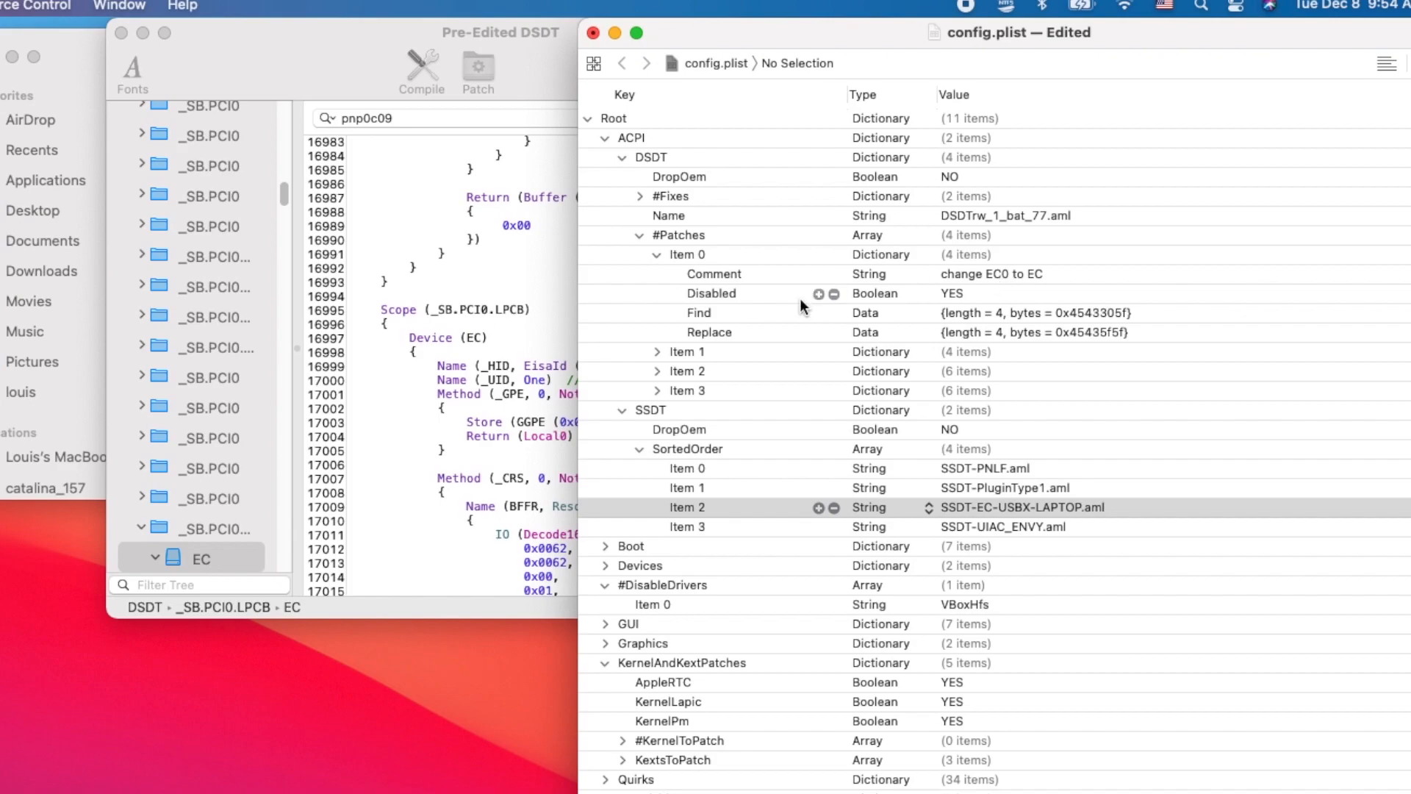
click(657, 254)
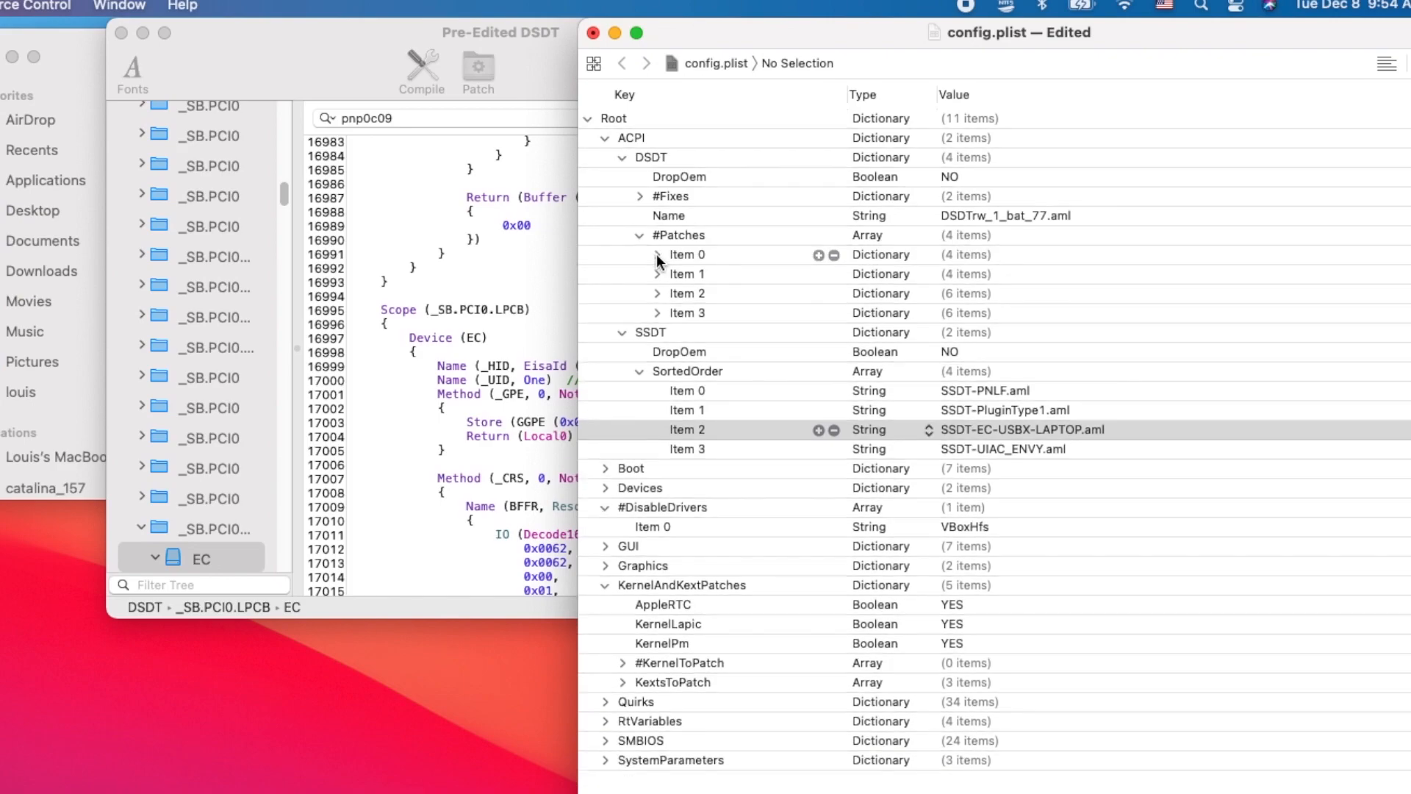
click(658, 273)
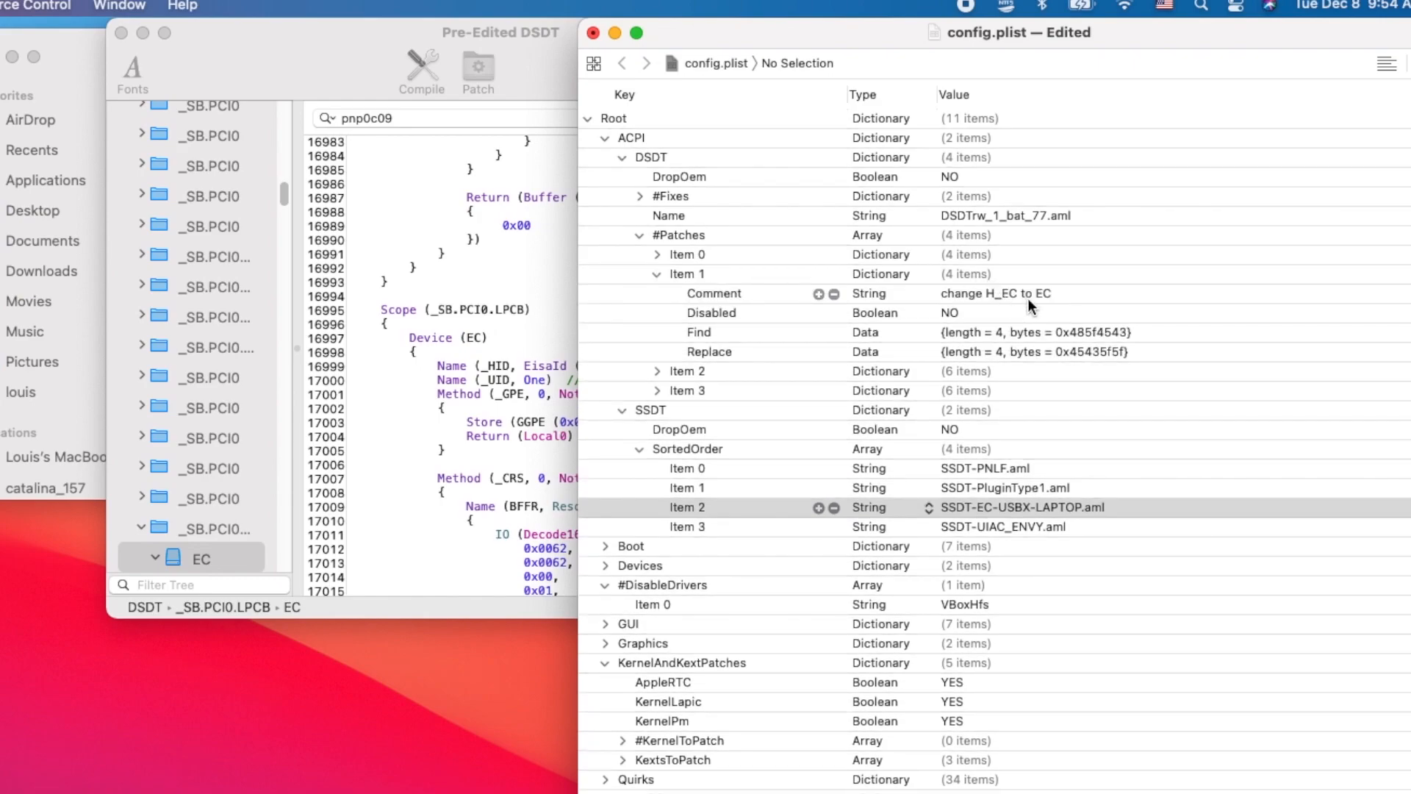
click(659, 272)
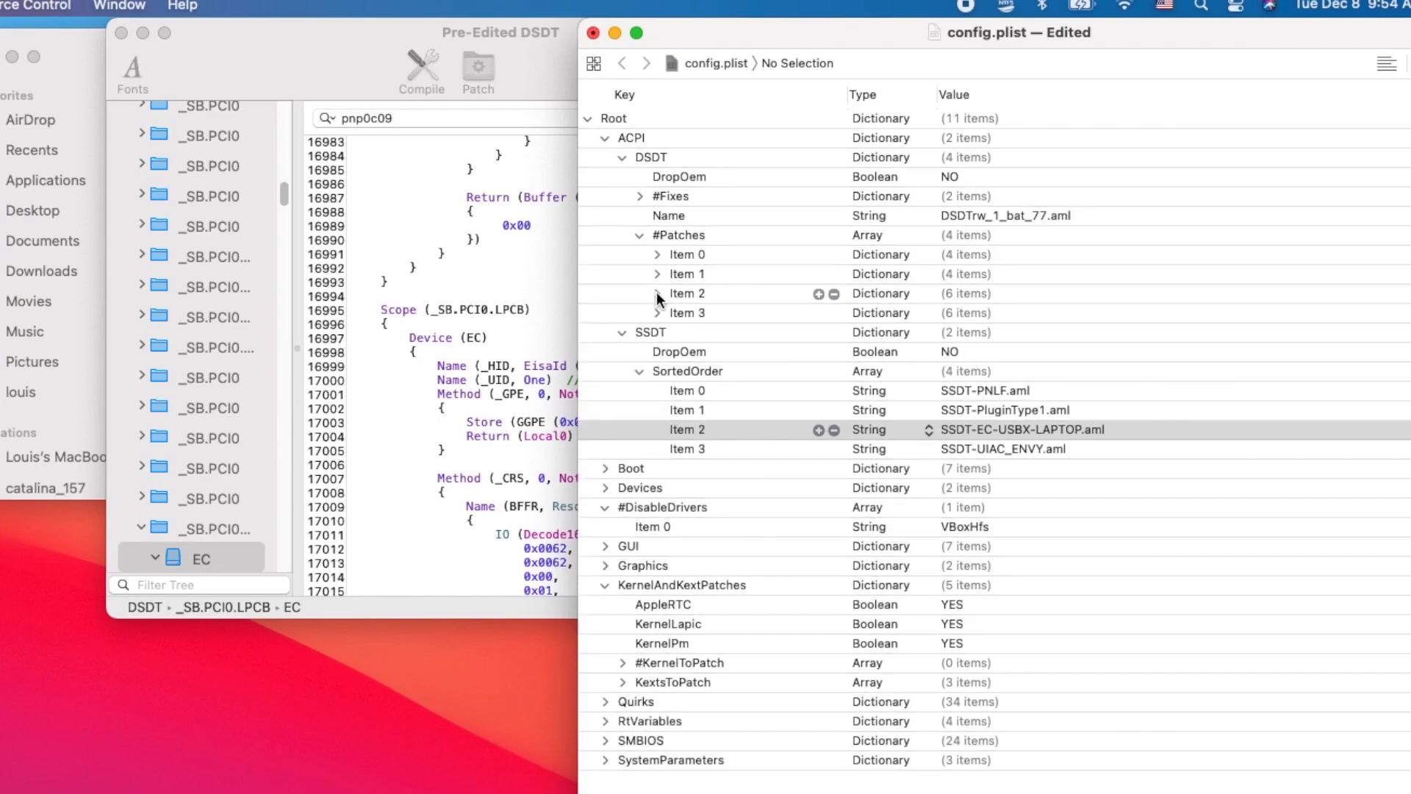
click(657, 294)
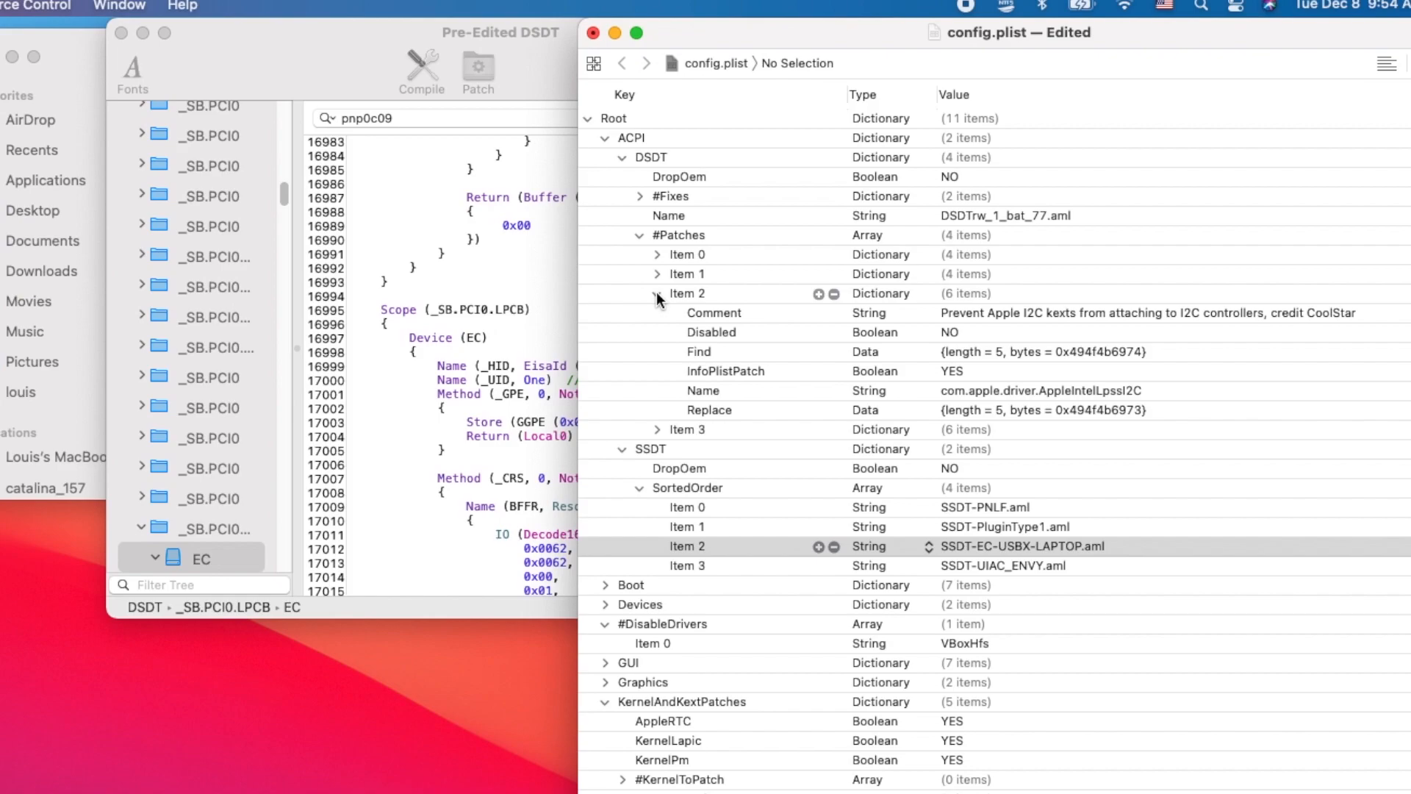
click(658, 293)
click(657, 293)
click(656, 429)
click(622, 159)
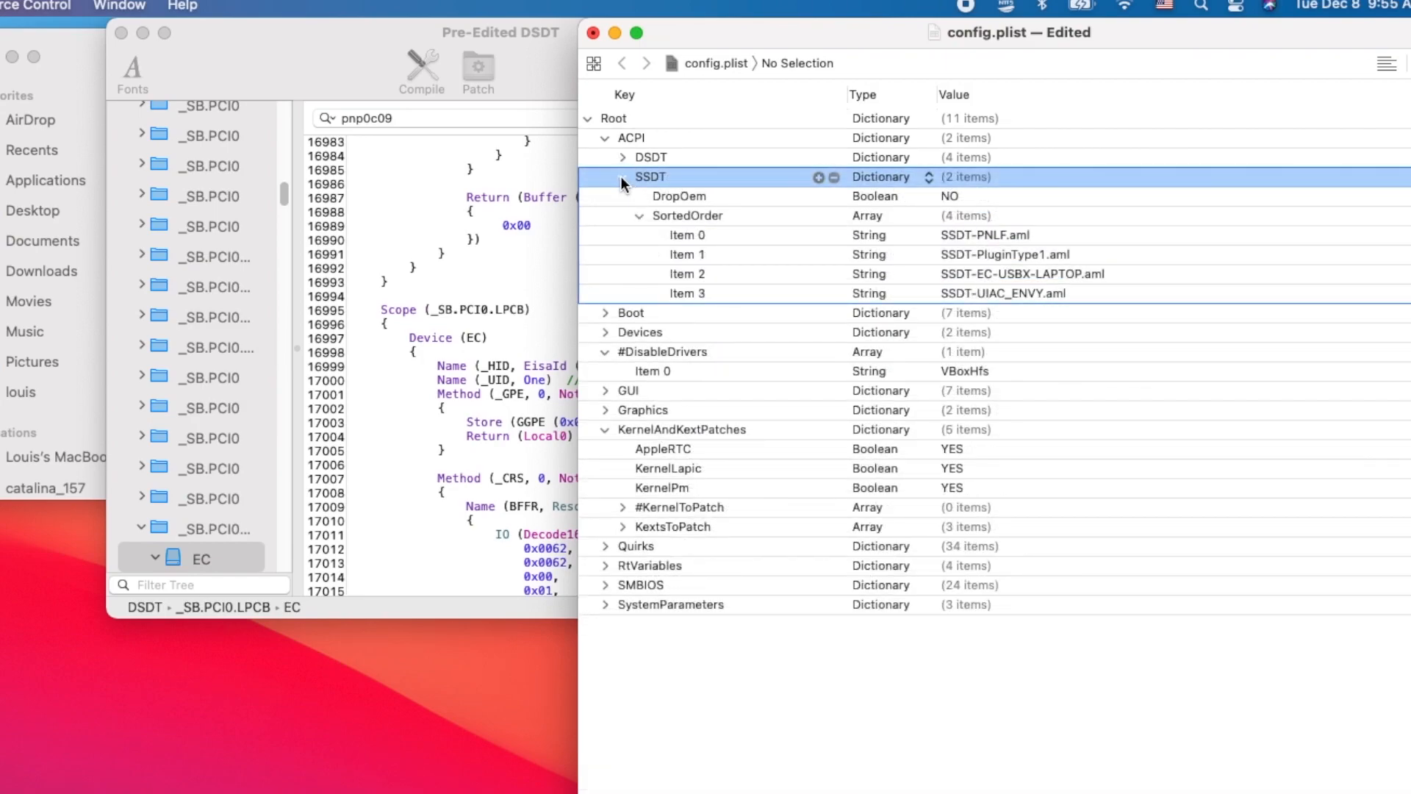
click(621, 178)
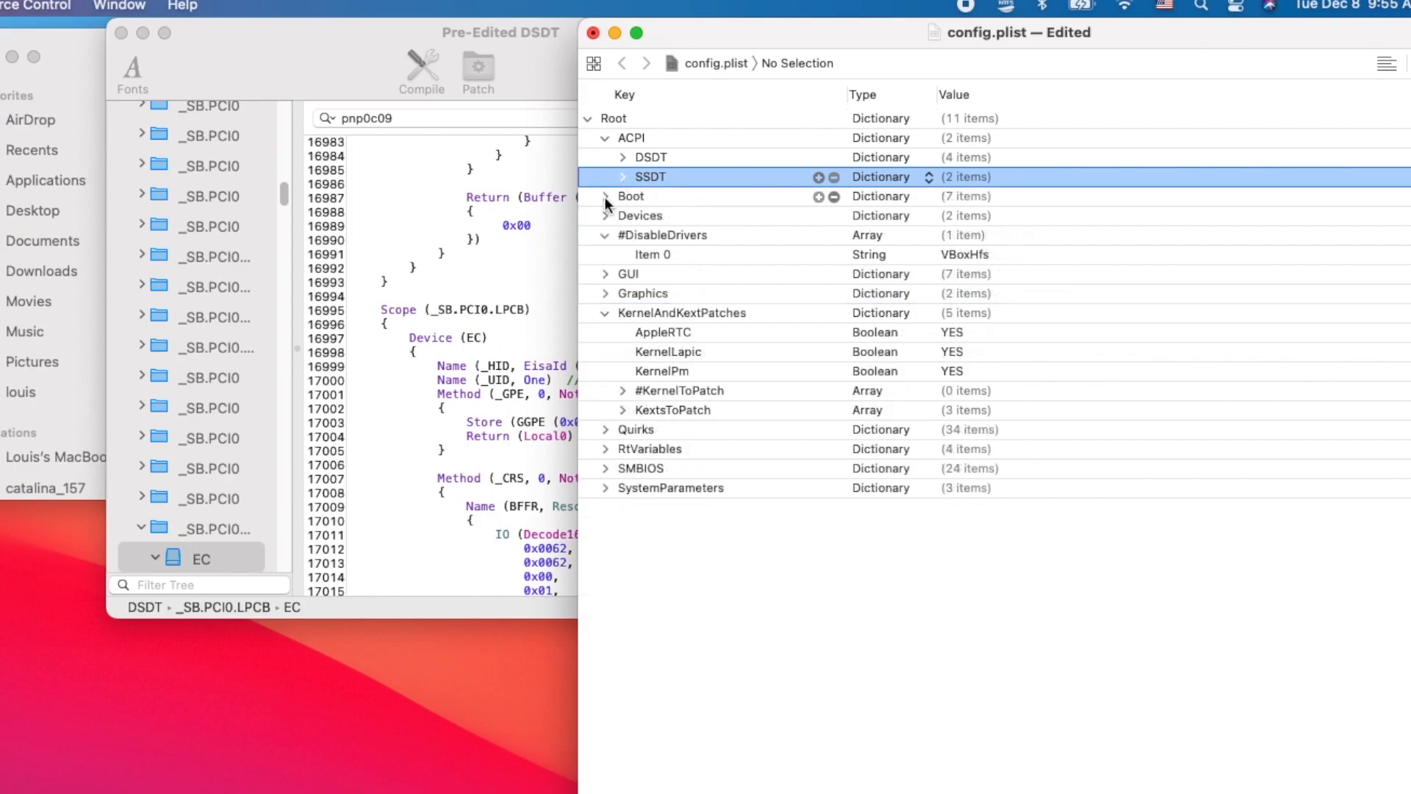
- Examine the Boot section of config.plist, especially the brcmfx-driver=2 boot argument and the DefaultVolume setting
click(604, 197)
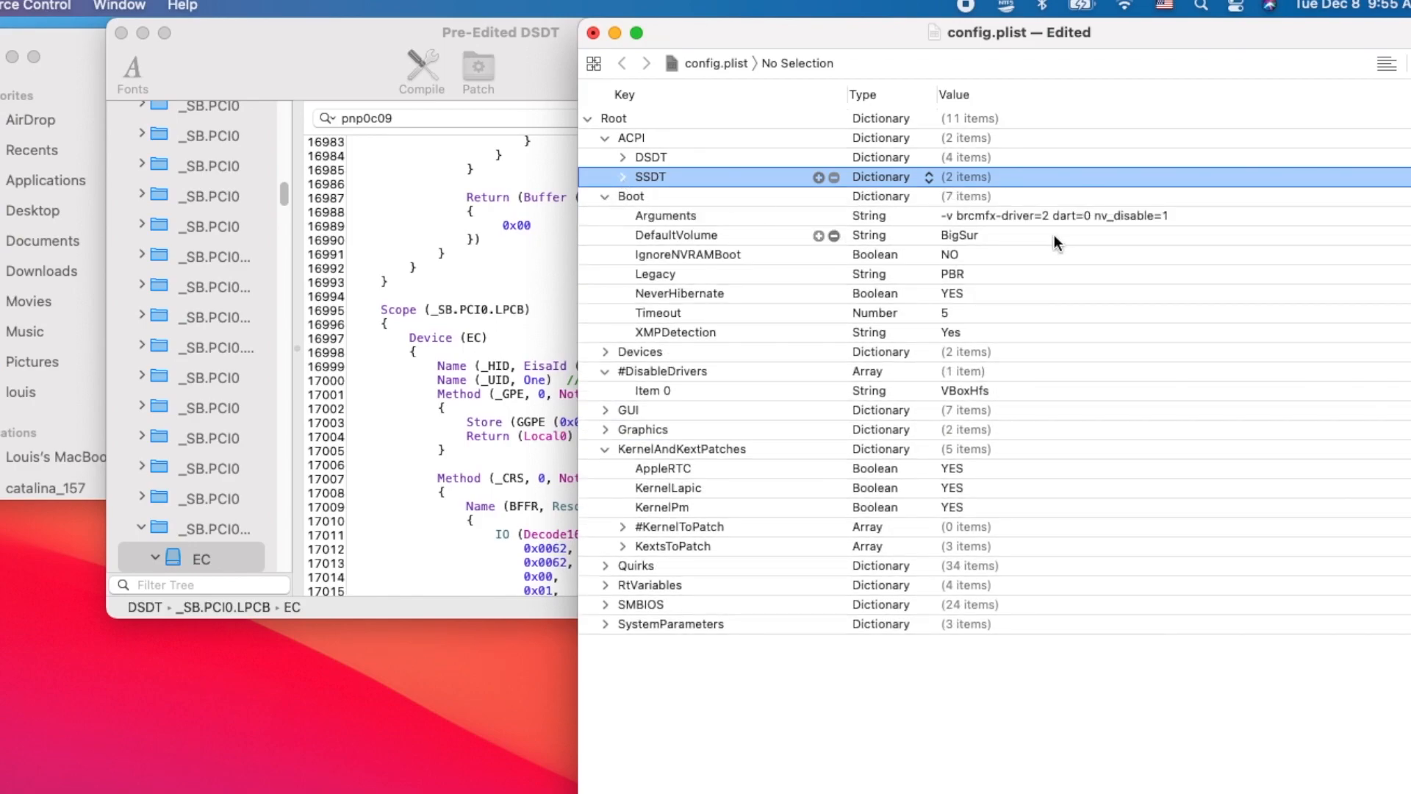
click(989, 218)
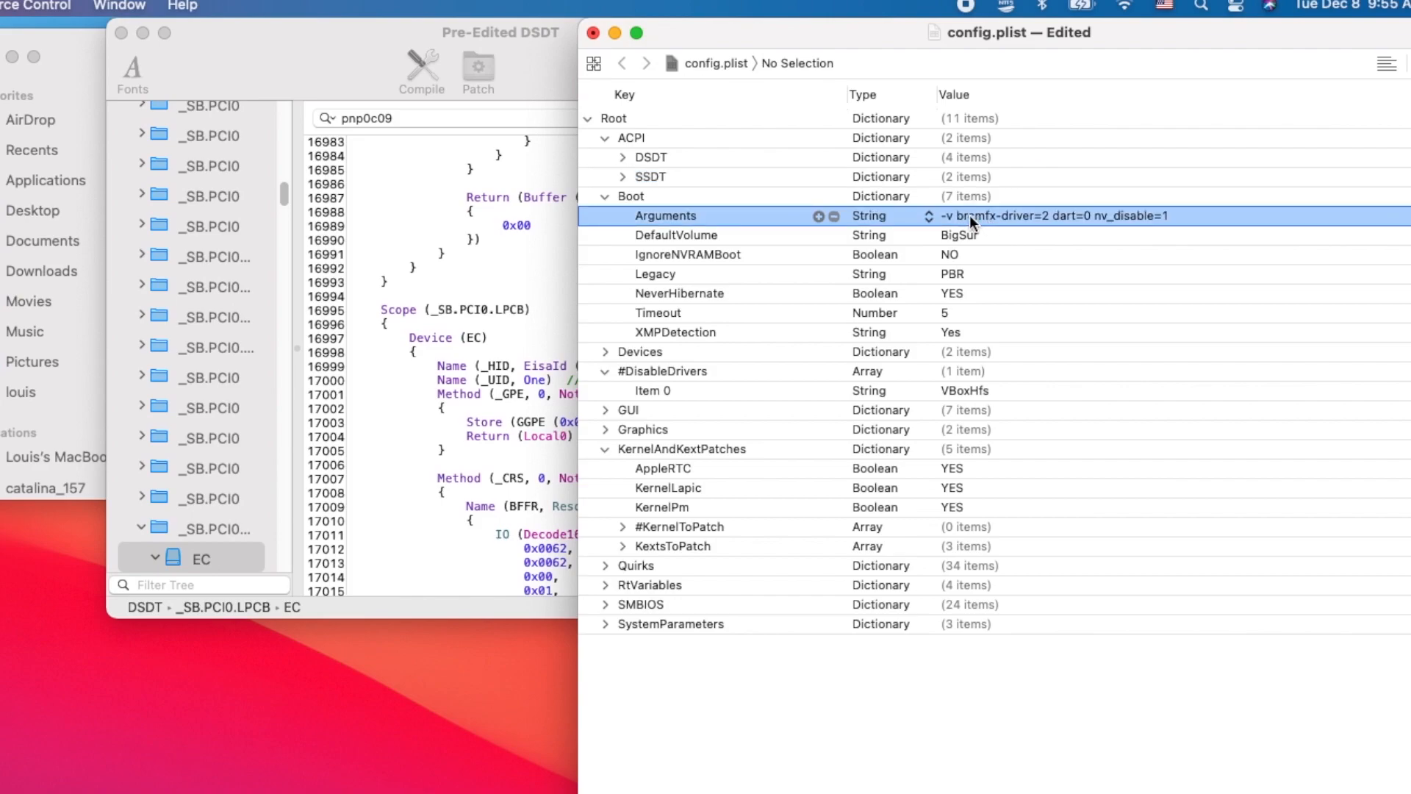
click(963, 215)
drag(957, 215, 1053, 222)
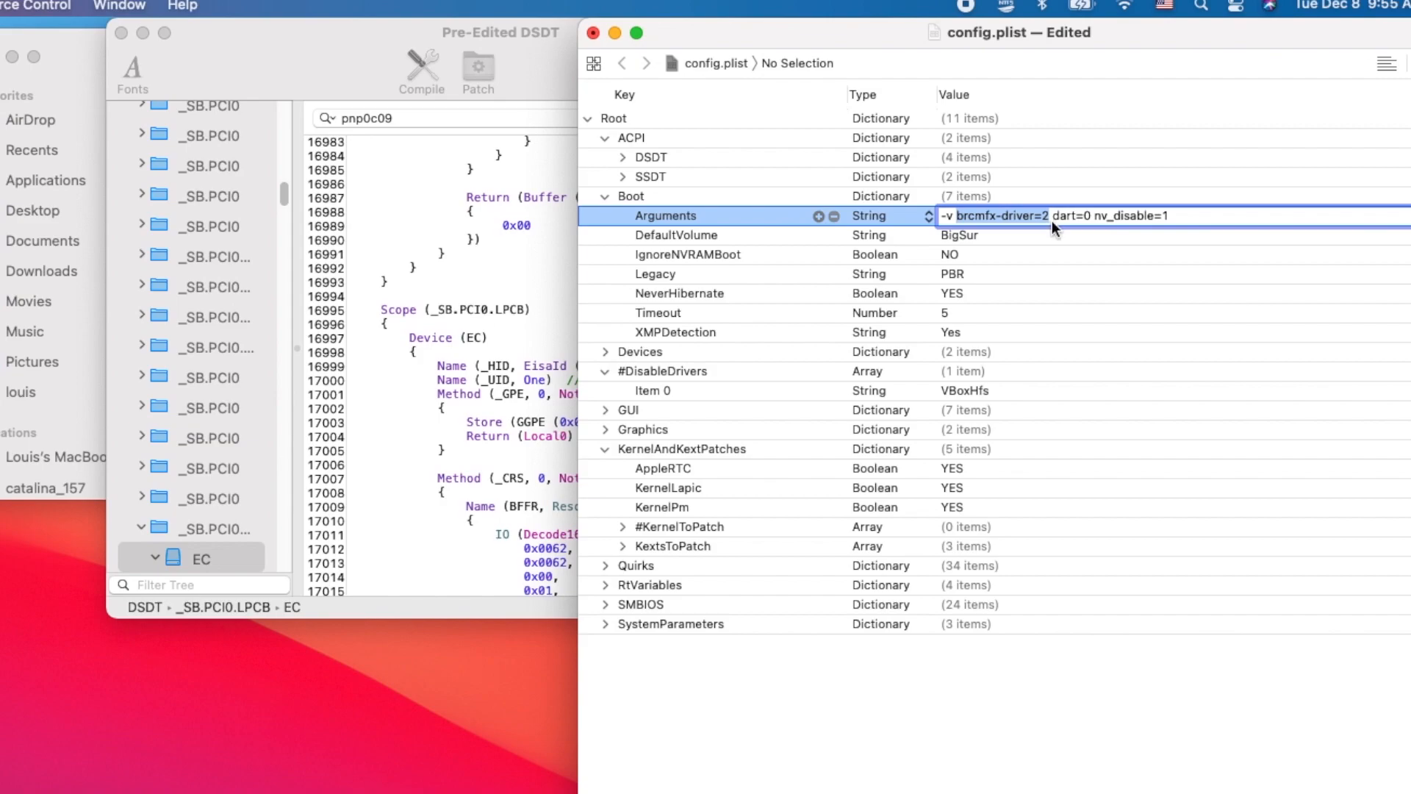
key(Return)
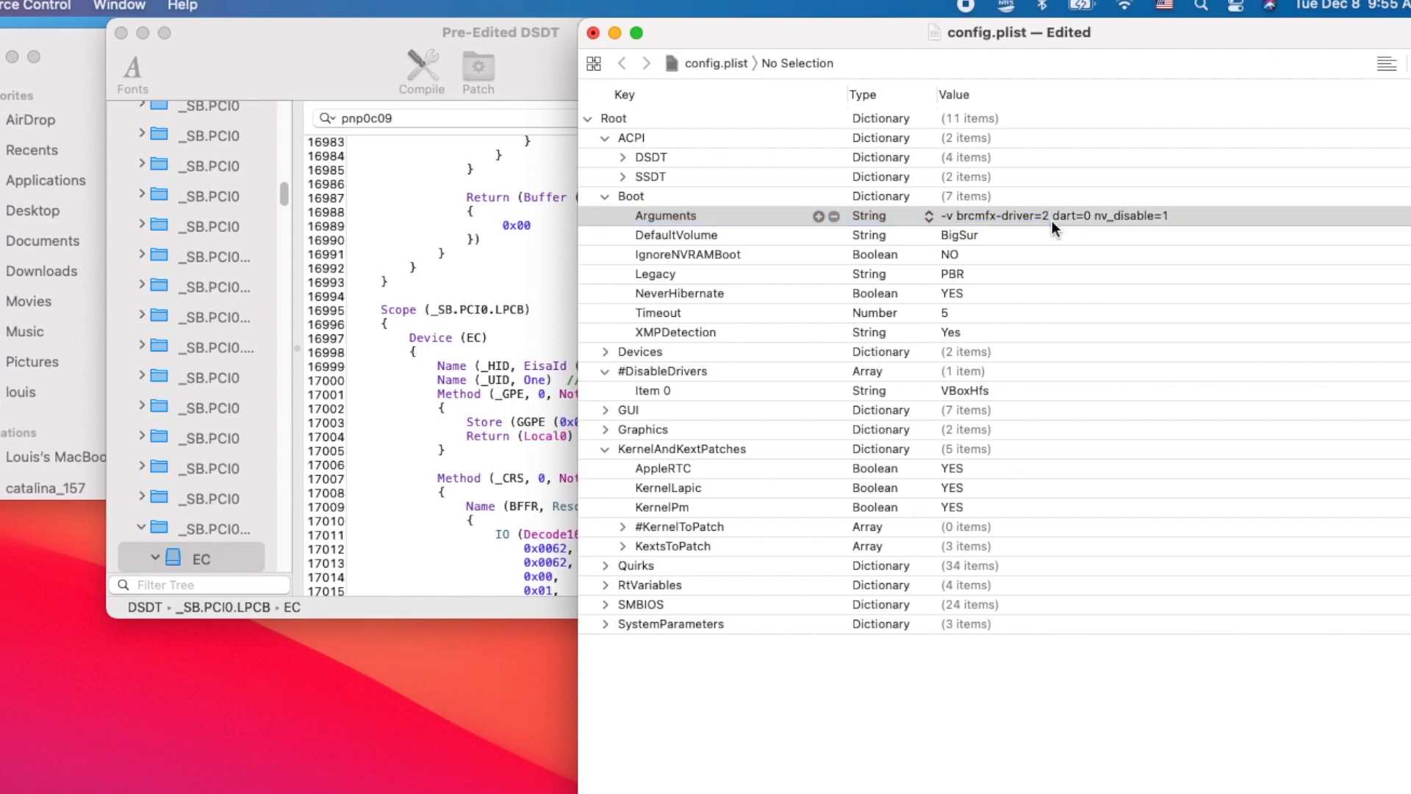
click(761, 235)
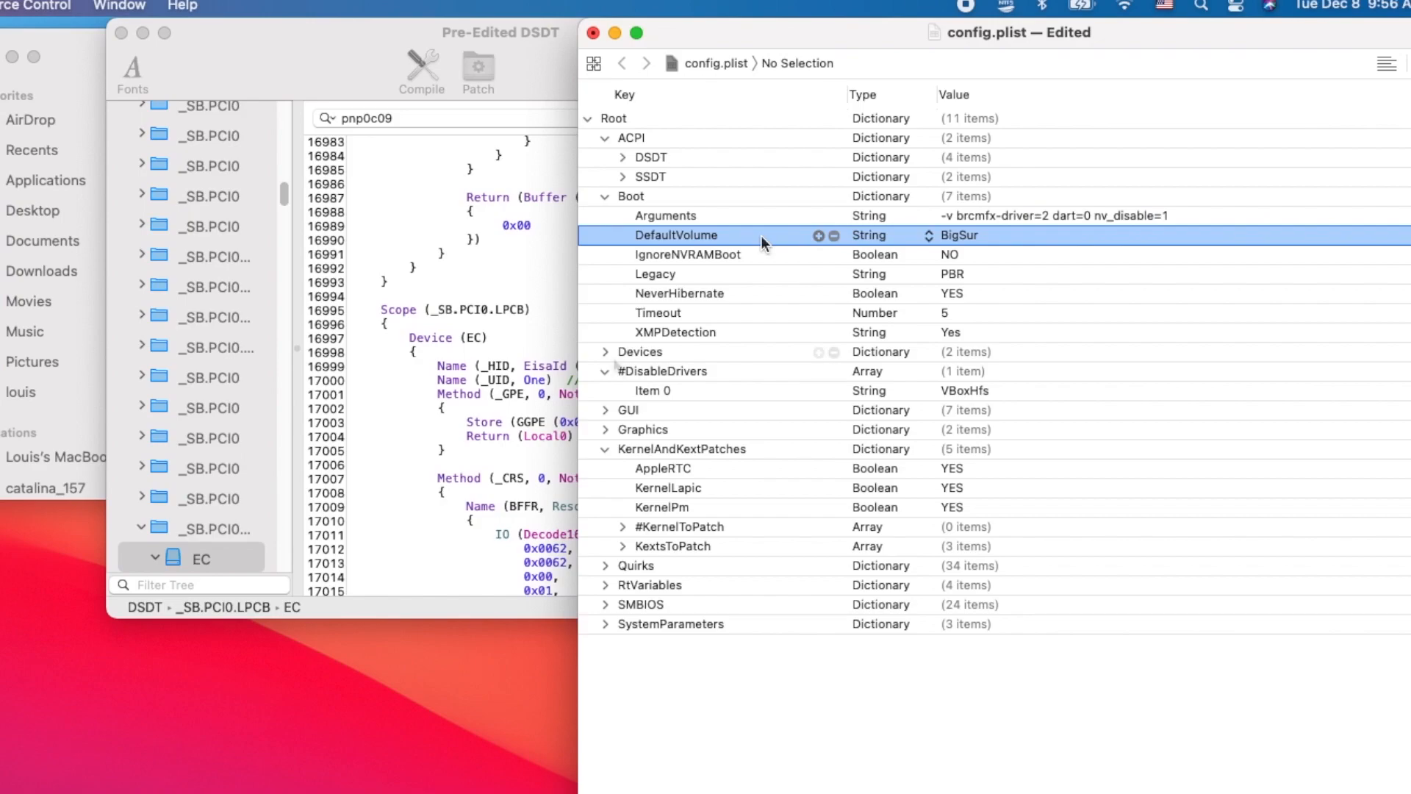
click(605, 197)
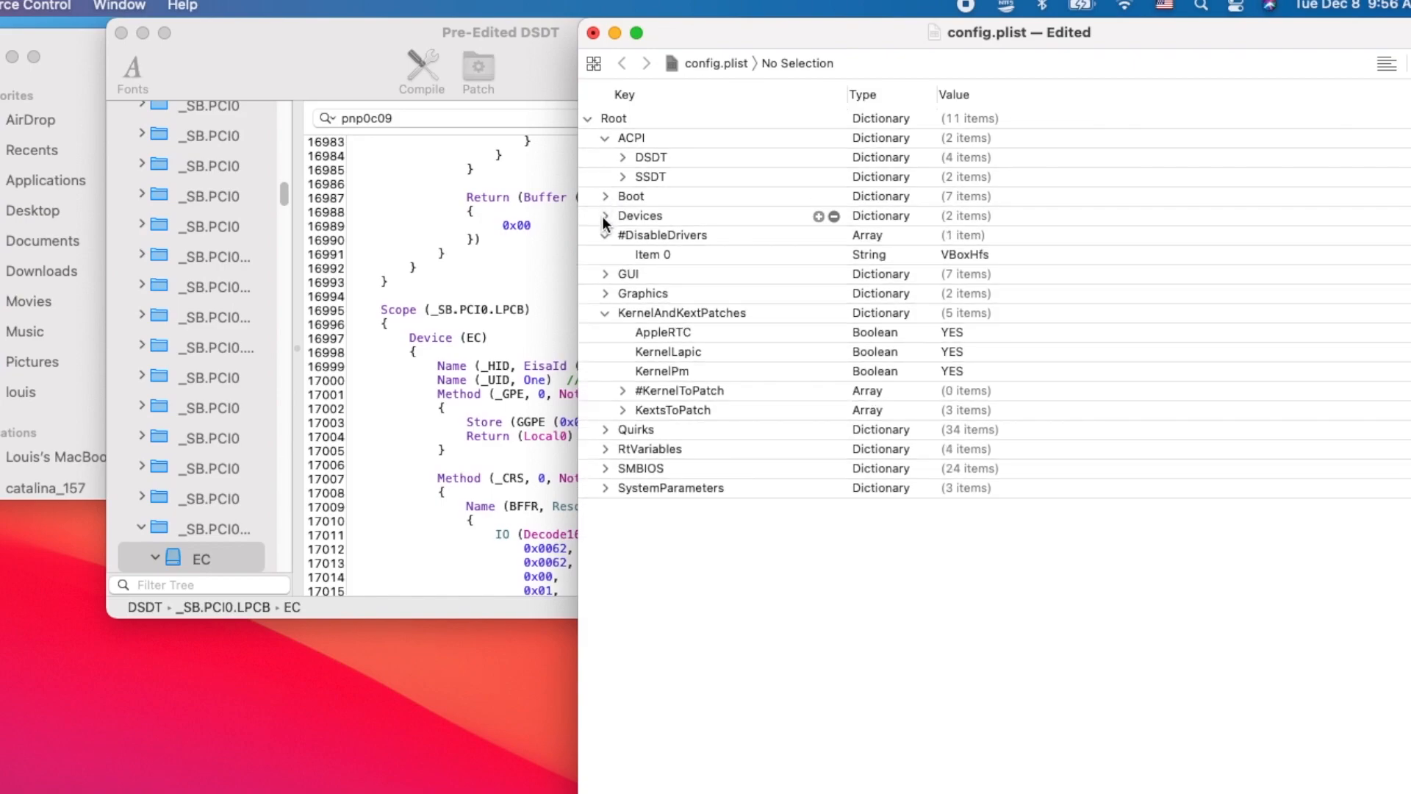
- Expand the Devices section's Properties and examine the AAPL,ig-platform-id entry under PciRoot(0x0)/Pci(0x2,0x0)
click(604, 216)
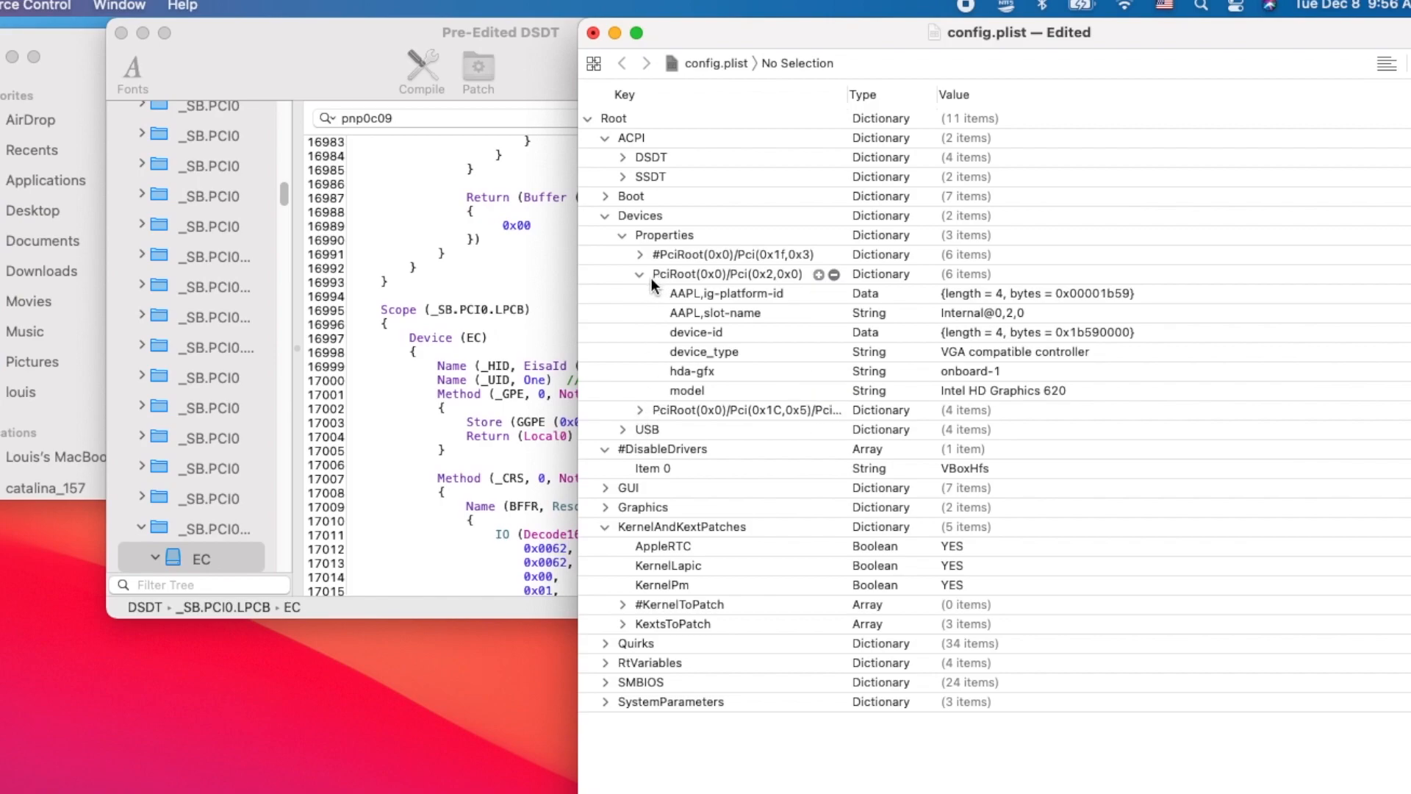
click(717, 274)
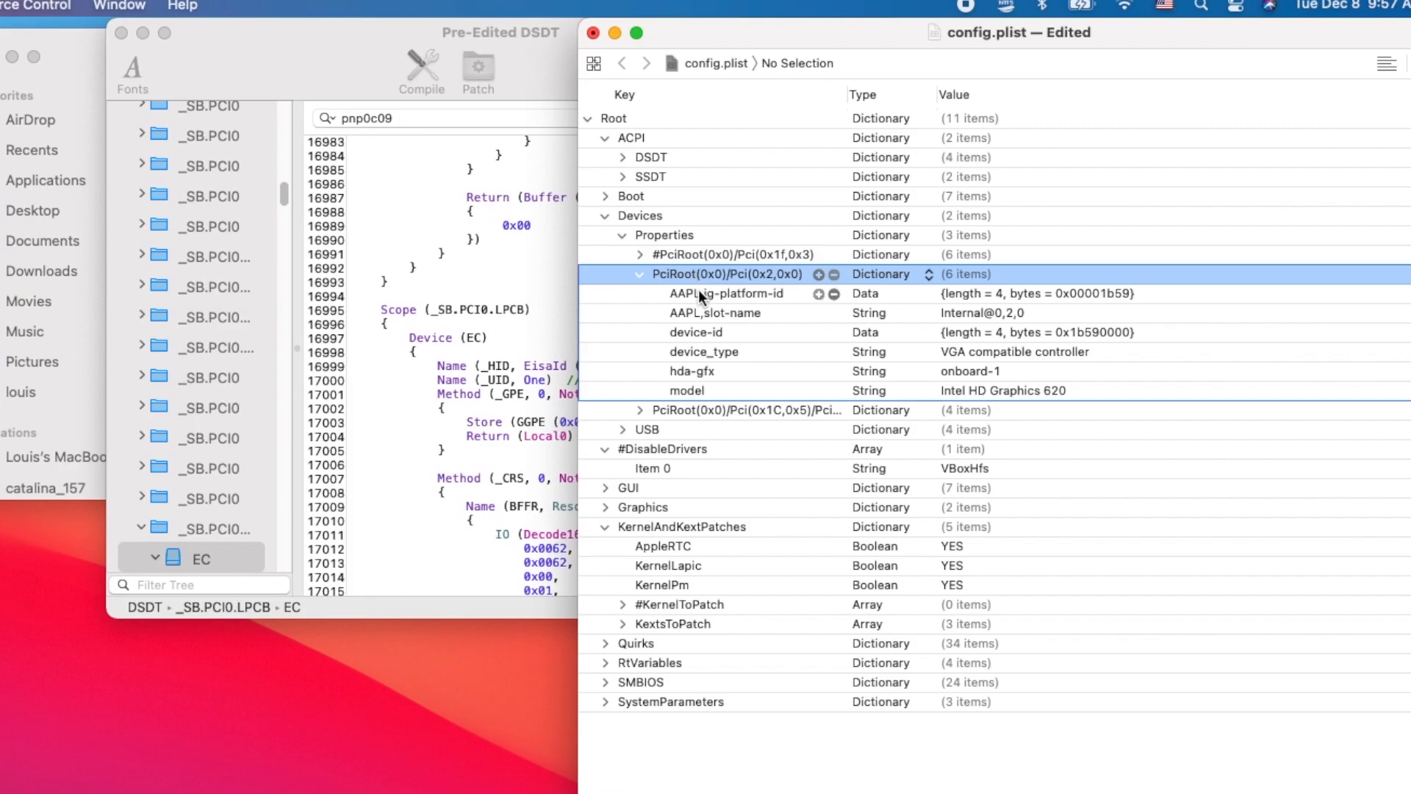
click(698, 293)
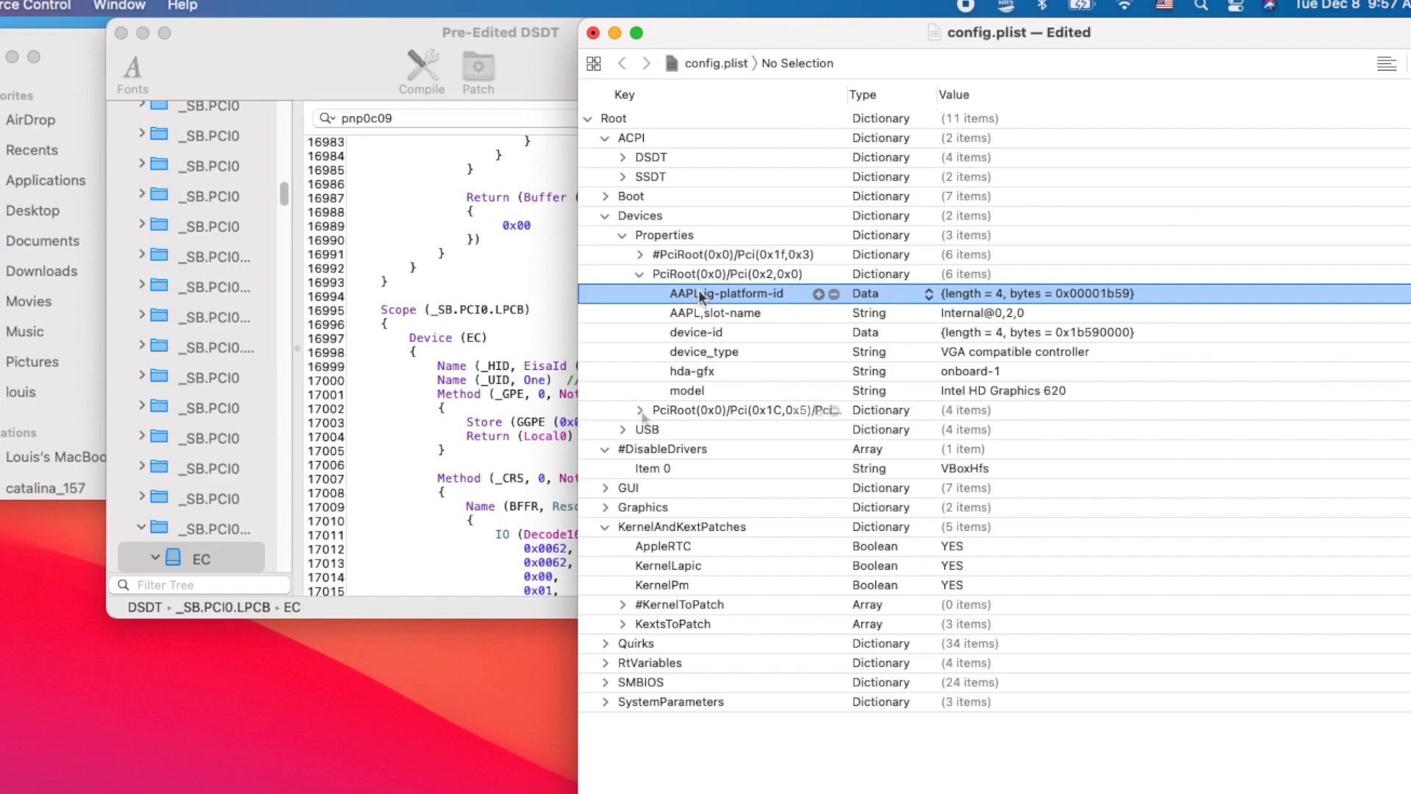
- Examine the wireless adapter properties under PciRoot(0x0)/Pci(0x1C,0x5) and delete the UseIntelHDMI entry from the Devices USB dictionary
click(640, 410)
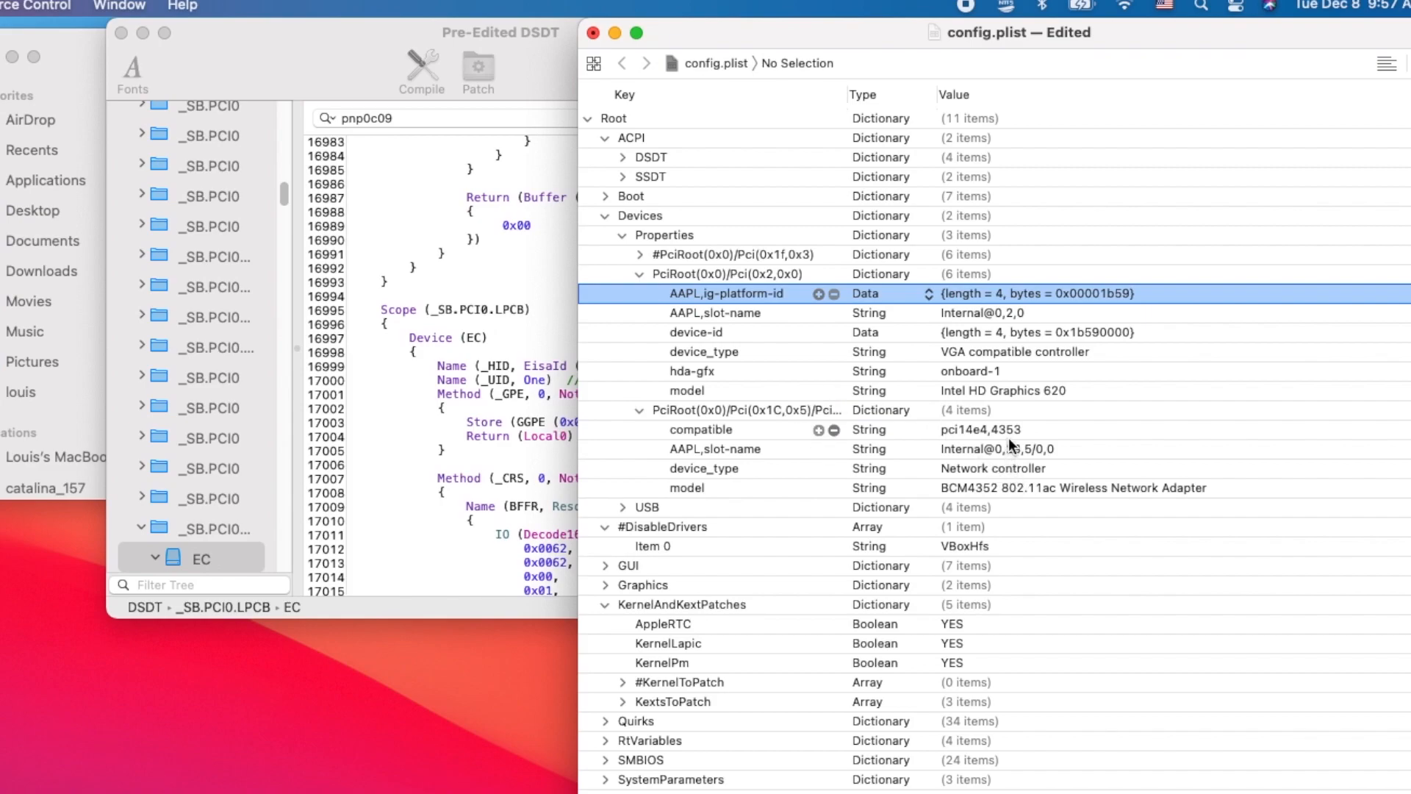
click(1030, 486)
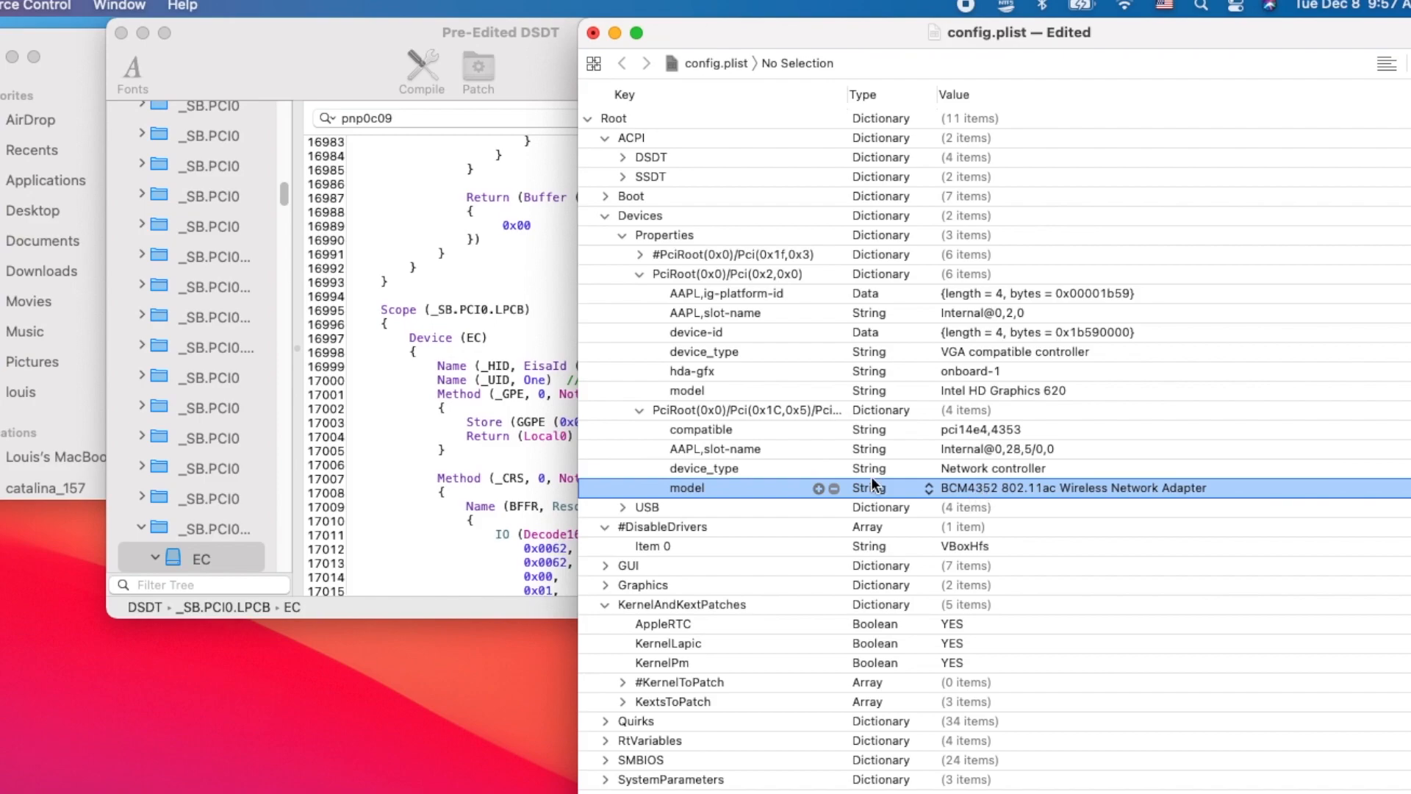
click(622, 507)
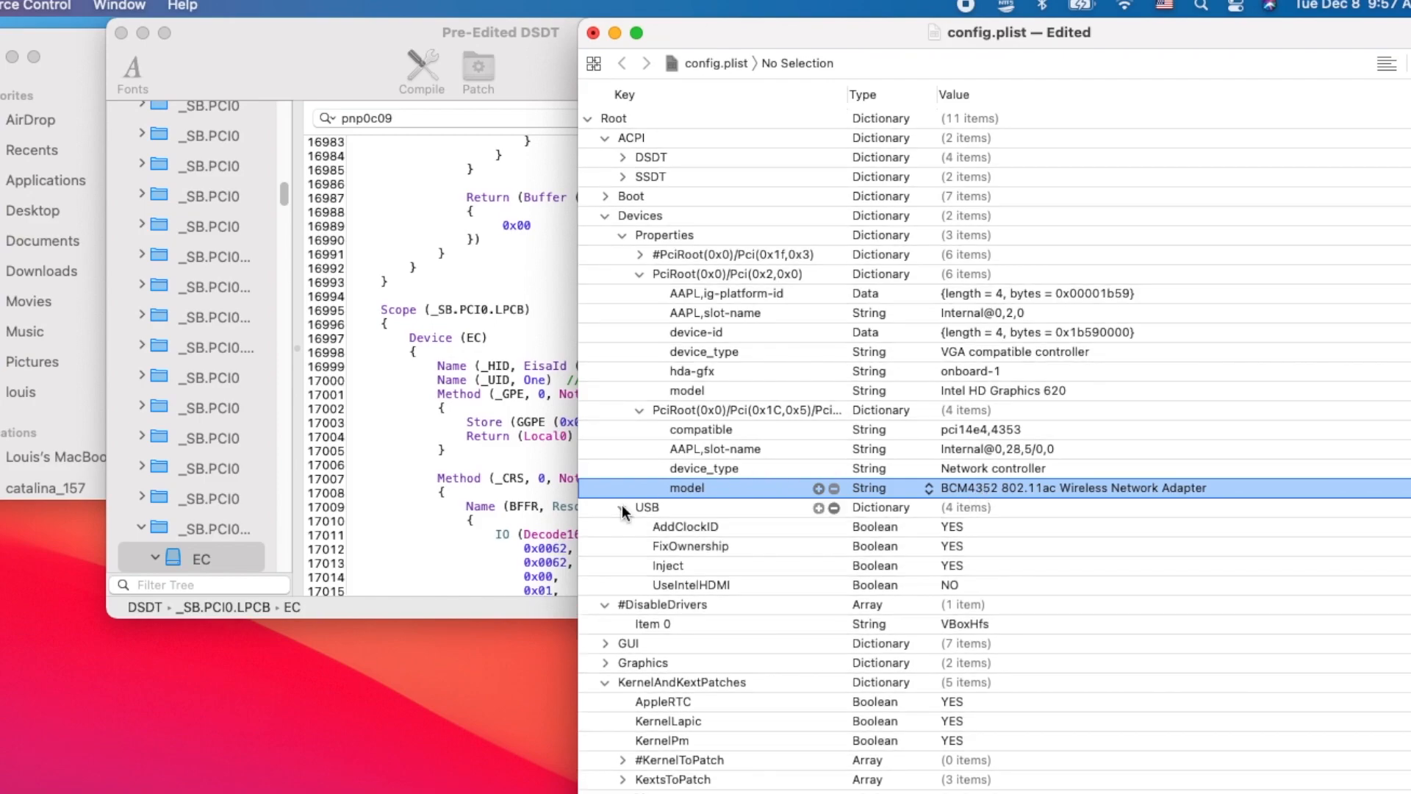
scroll(622, 512, down, 1)
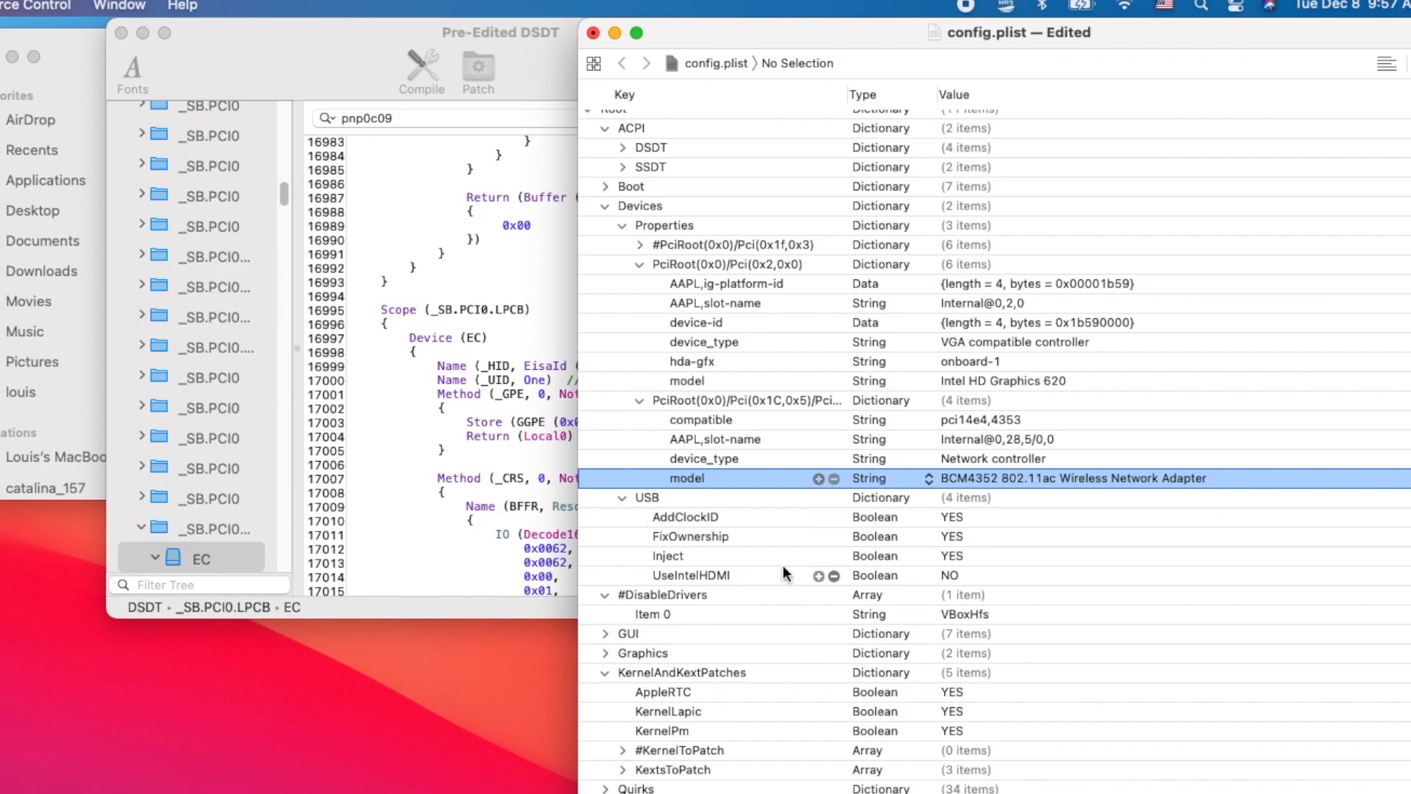
click(831, 577)
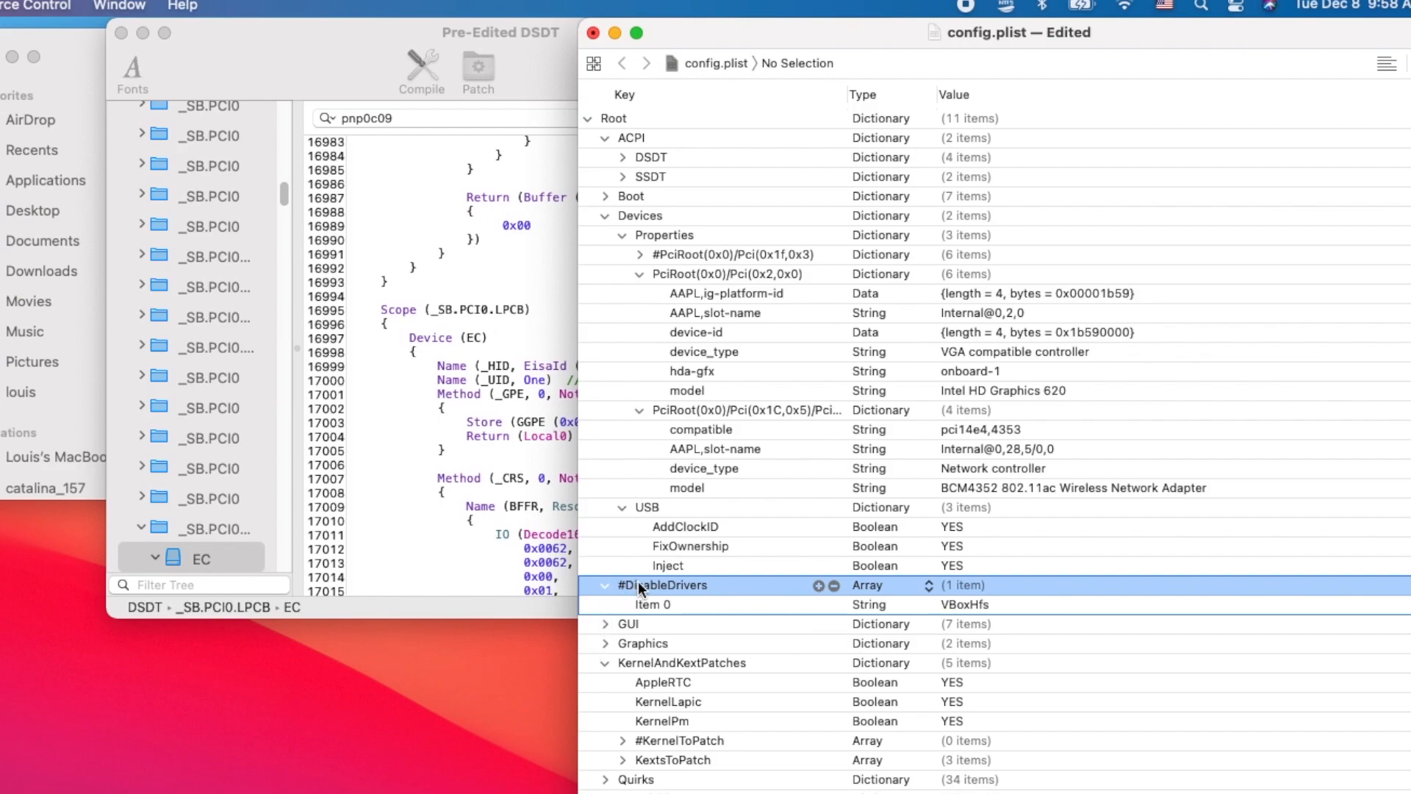
- Check the #DisableDrivers array in config.plist against the driver files in the EFI's drivers/UEFI folder
click(972, 599)
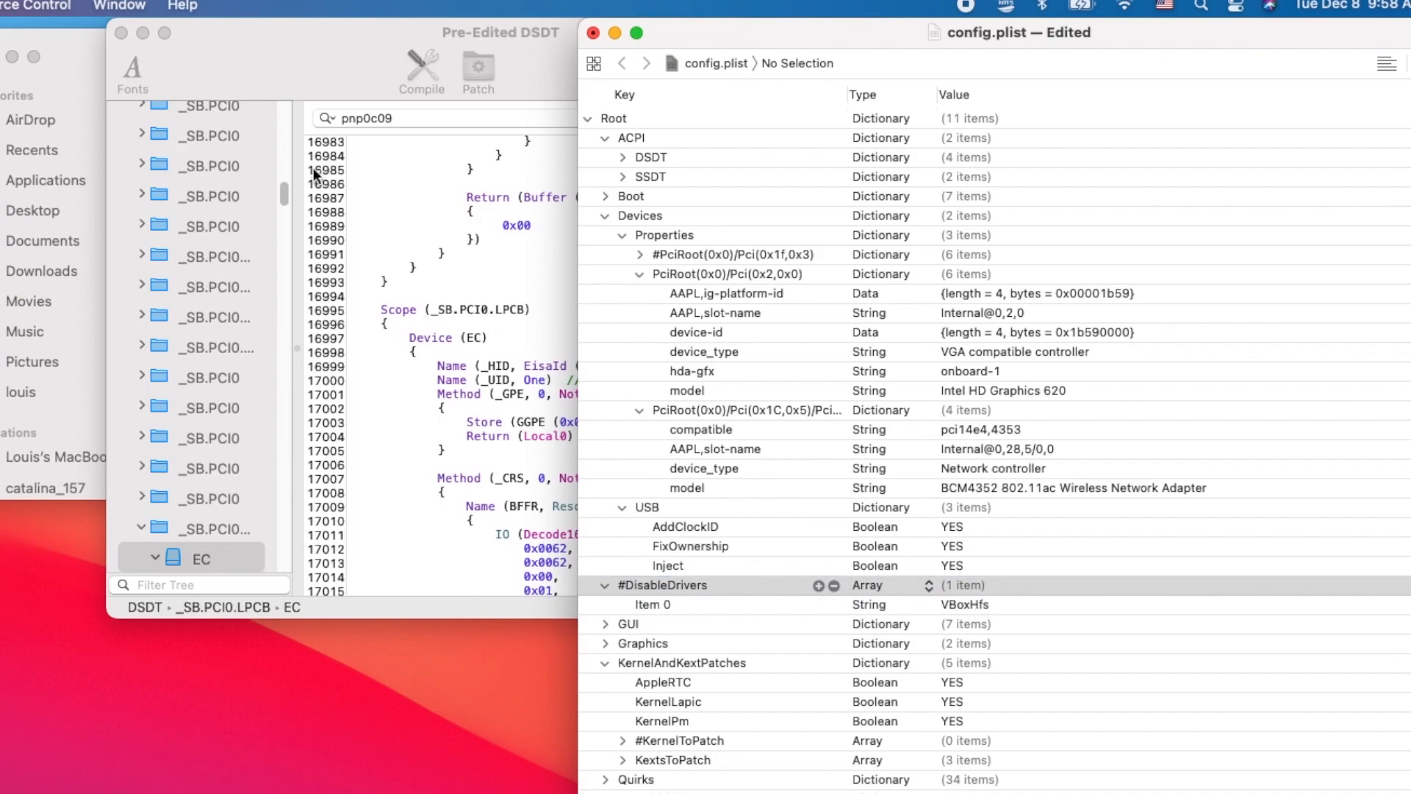
click(72, 48)
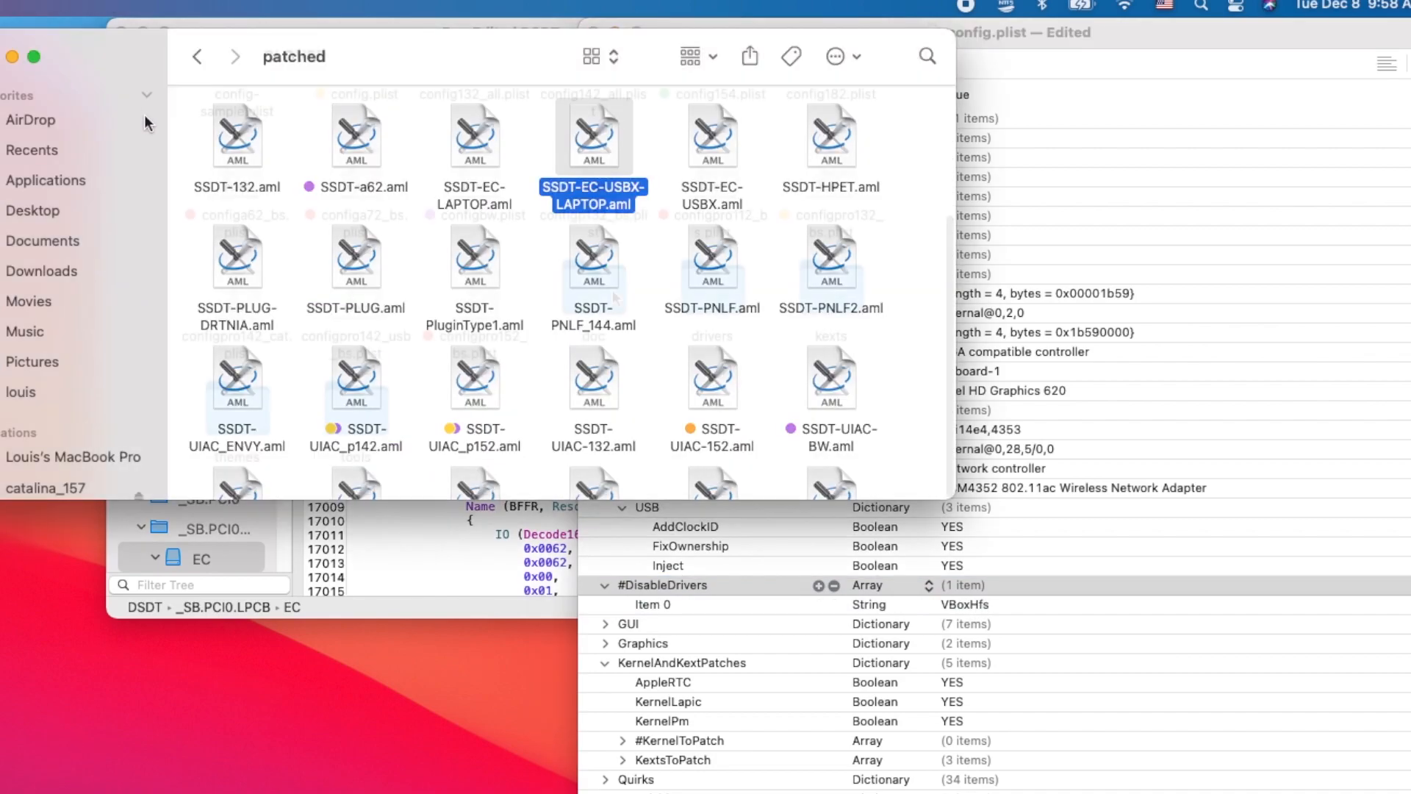
double_click(692, 289)
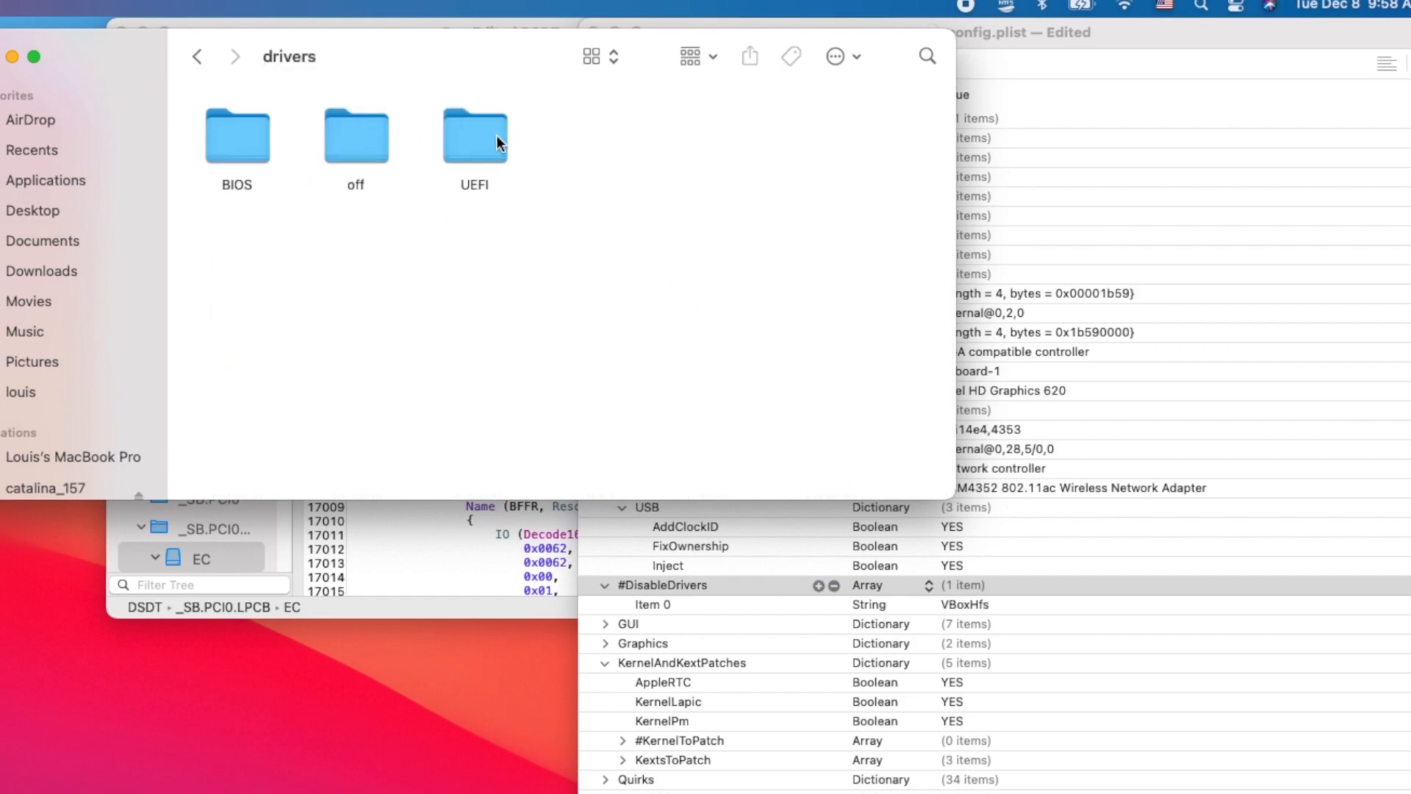
double_click(496, 139)
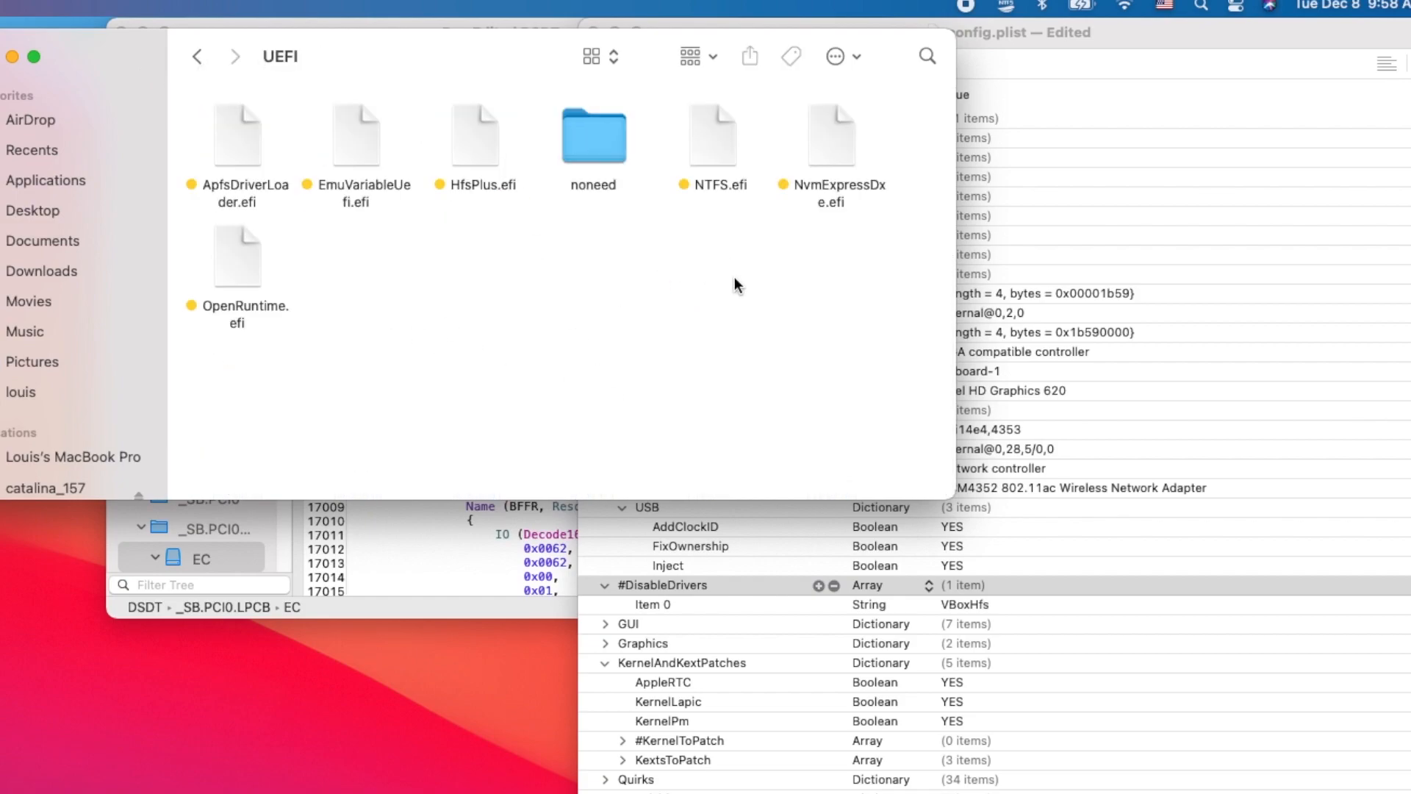
click(662, 588)
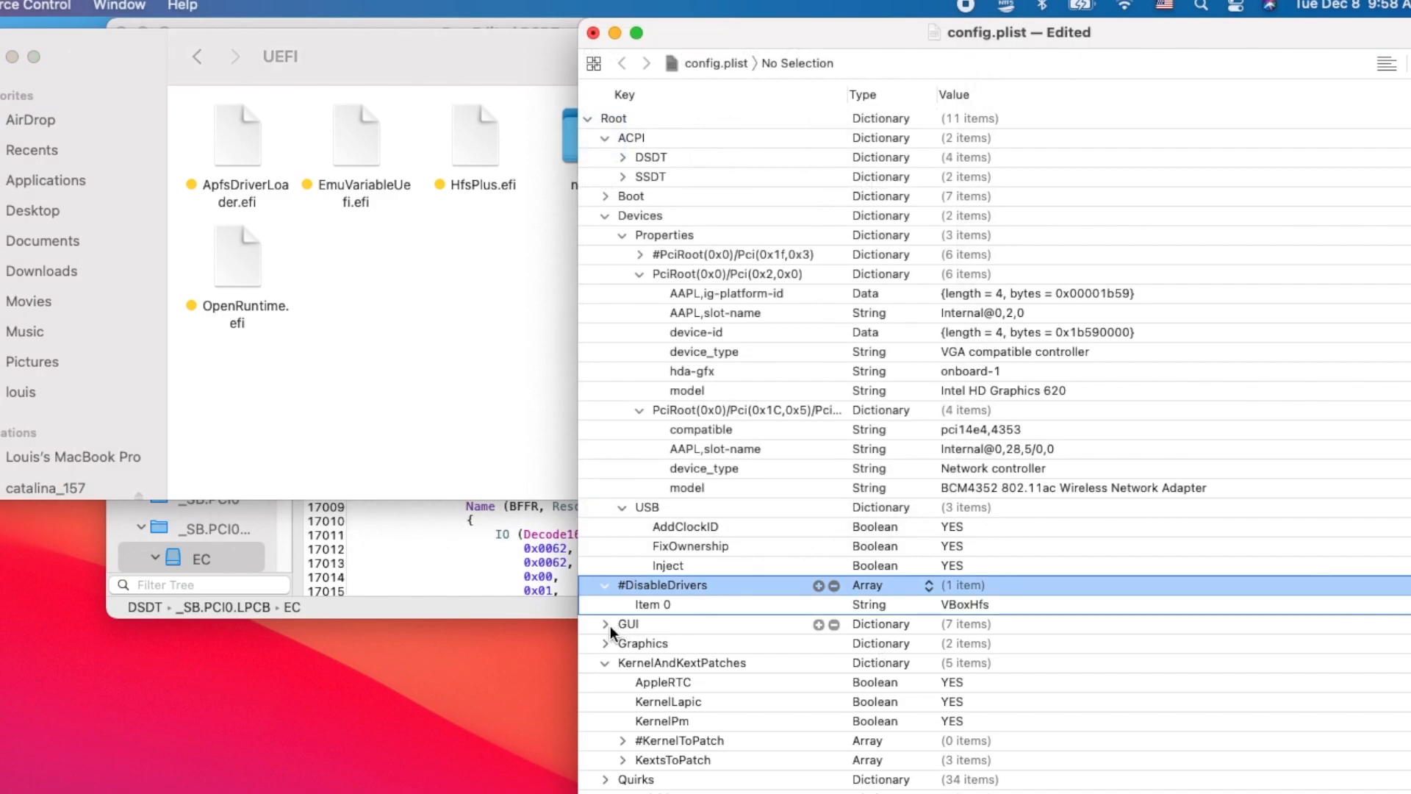
- Expand the GUI section and examine the custom boot entries Item 0 and Item 1
click(606, 623)
scroll(609, 629, down, 3)
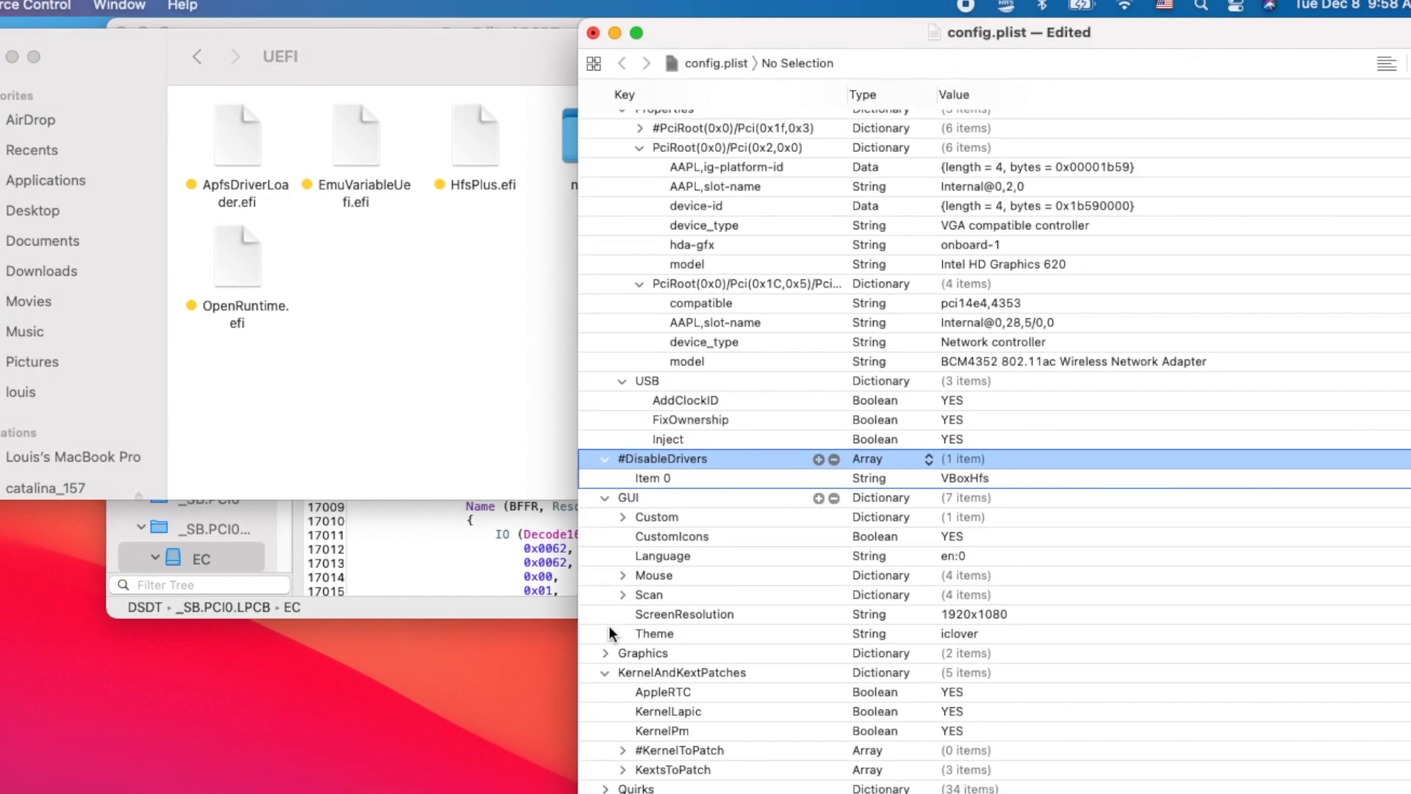
click(622, 516)
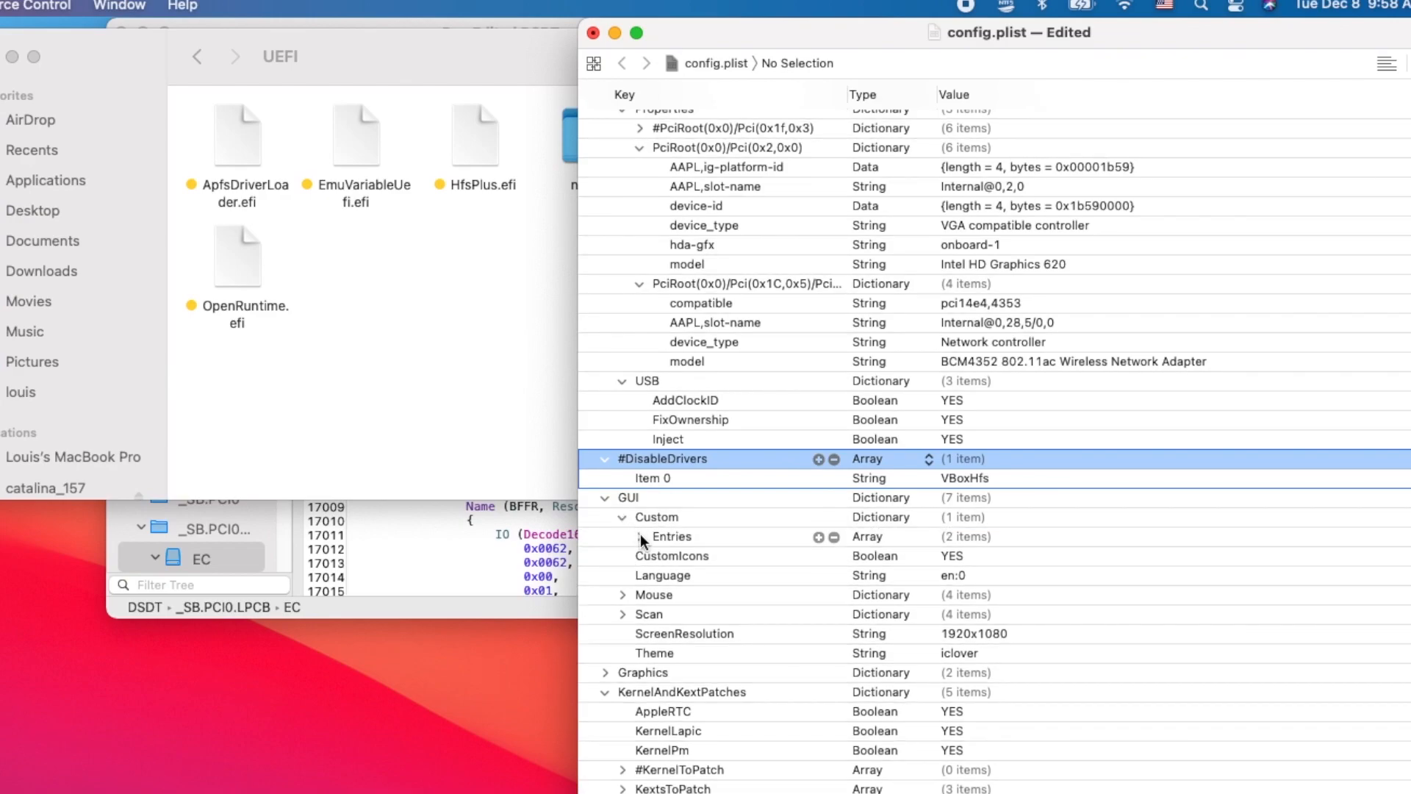
click(640, 536)
click(656, 557)
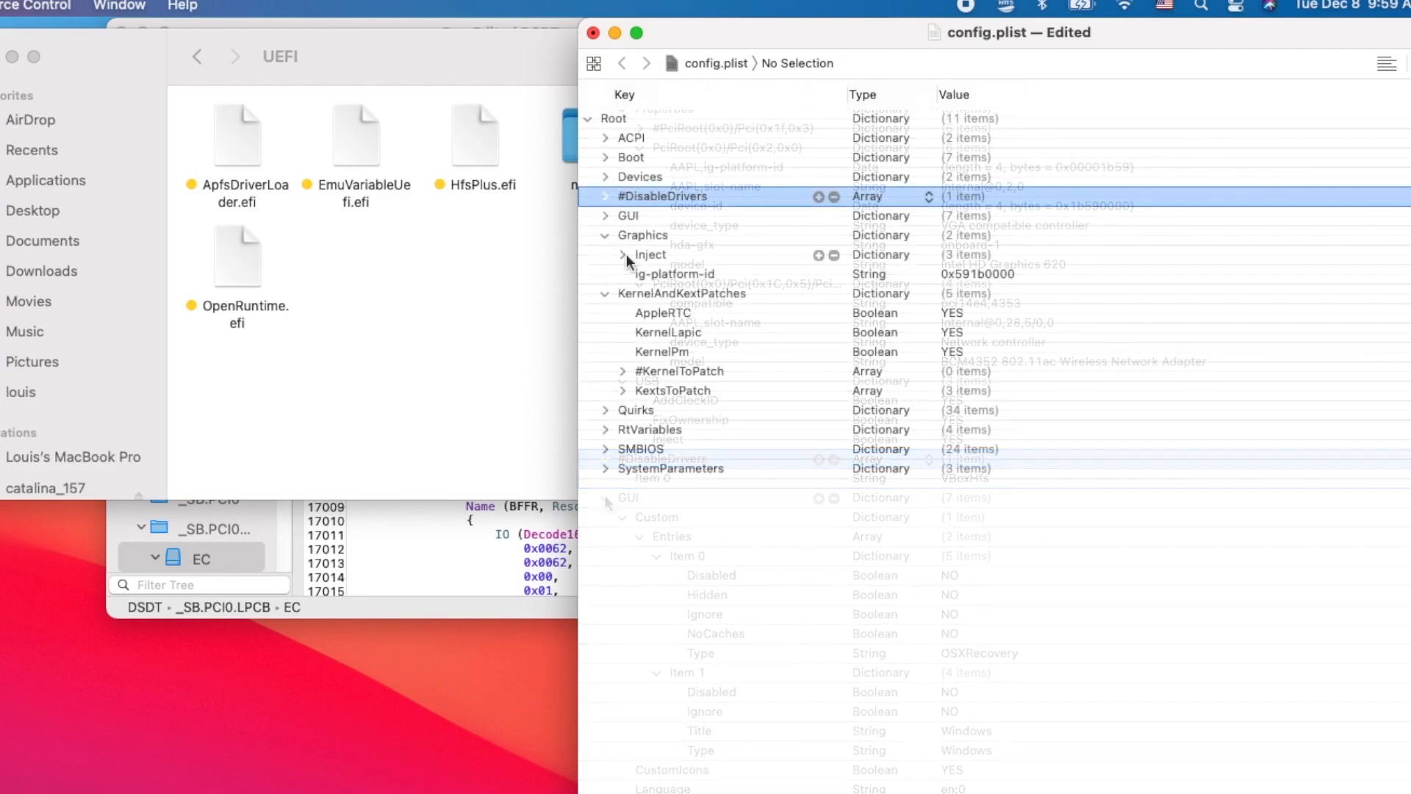
- Examine the Graphics section's Inject settings and compare its ig-platform-id with AAPL,ig-platform-id in the Devices properties
click(625, 255)
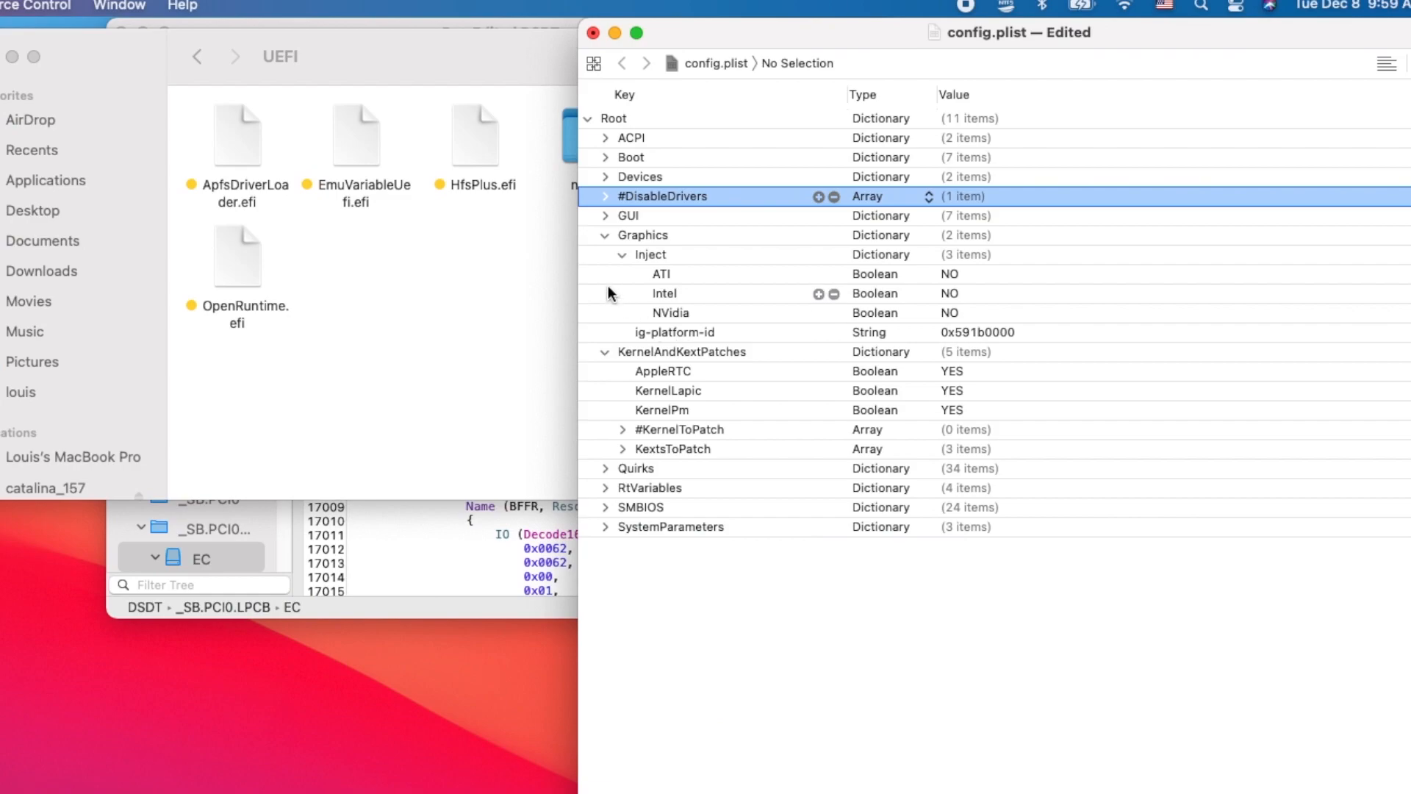
click(606, 176)
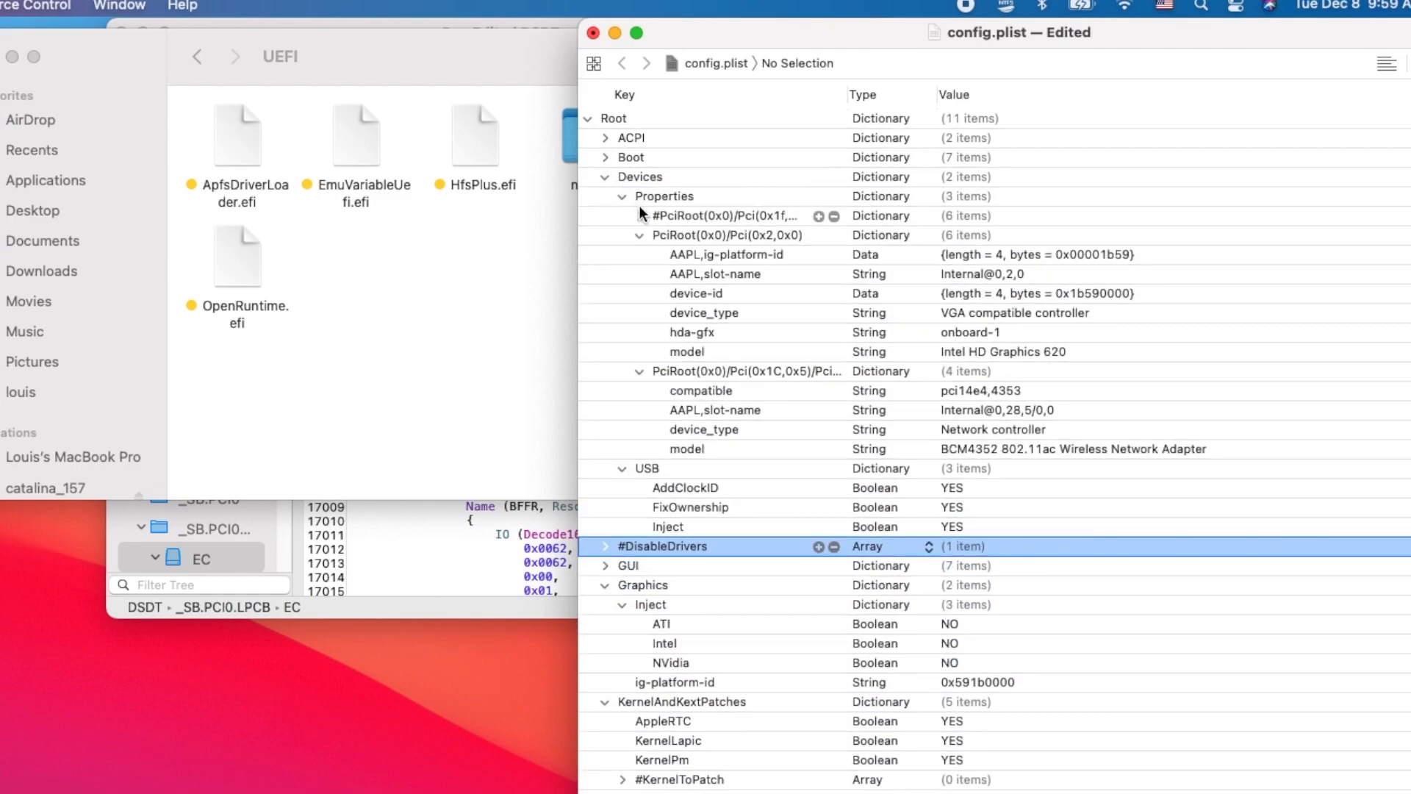
click(991, 253)
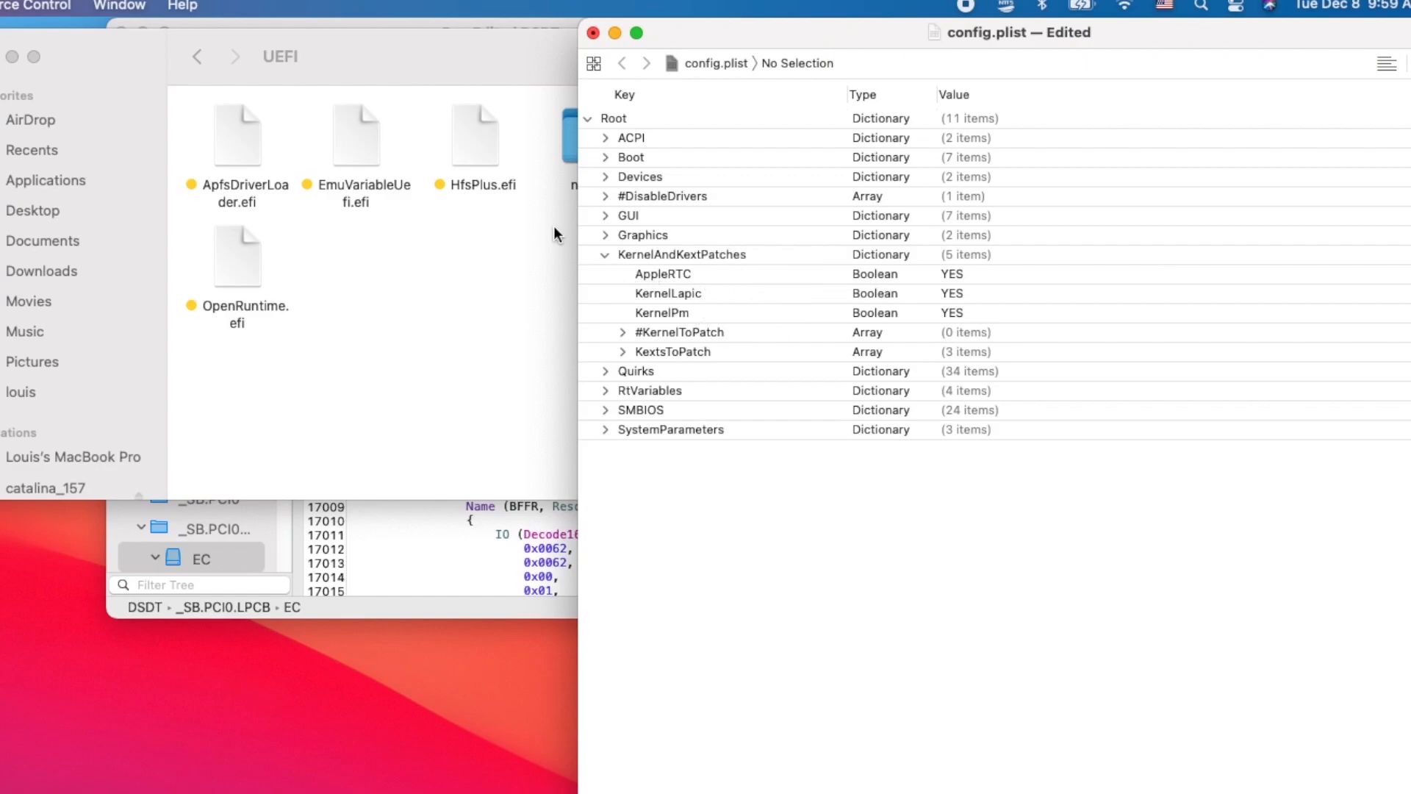
- Review the AppleRTC, KernelLapic, KernelPm and #KernelToPatch settings in the KernelAndKextPatches section
click(611, 274)
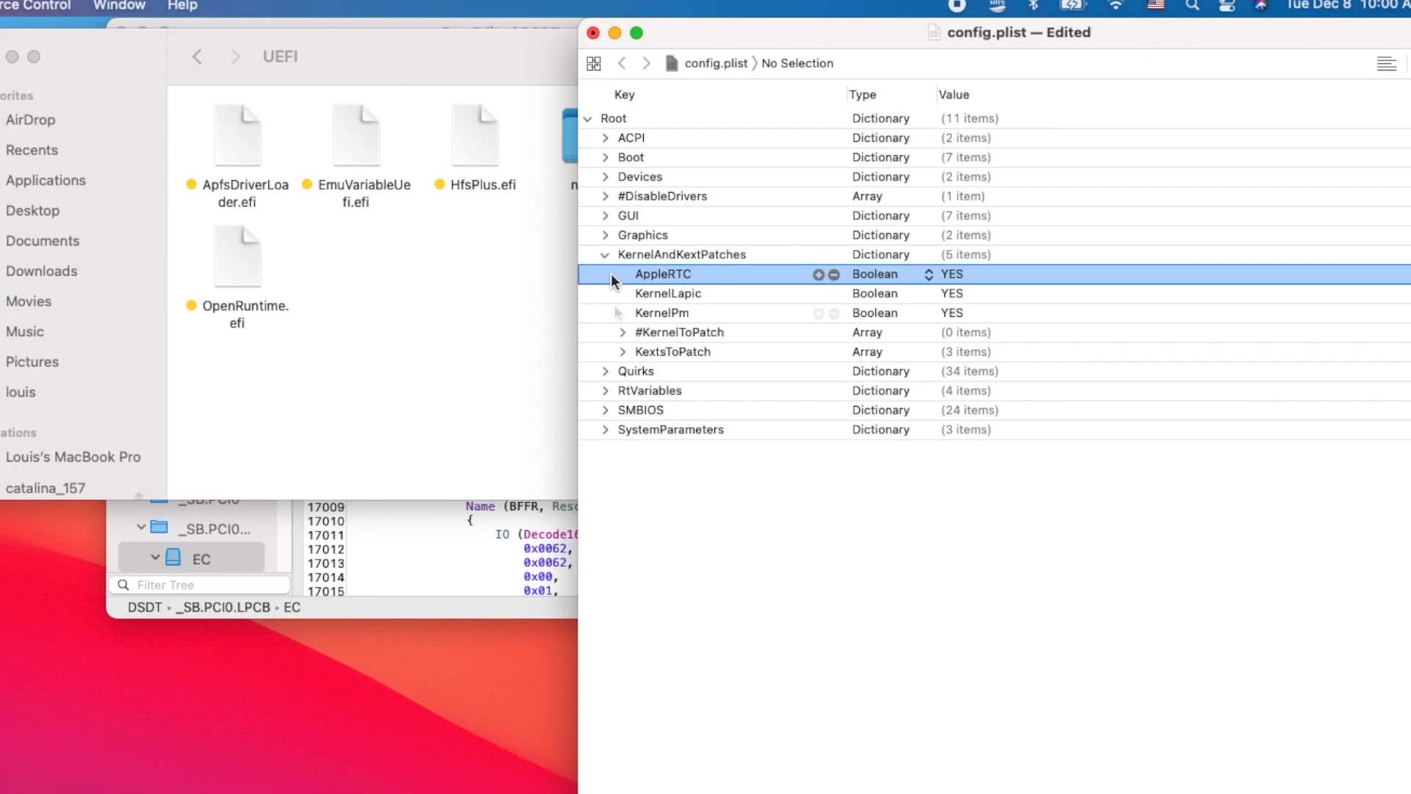
click(606, 297)
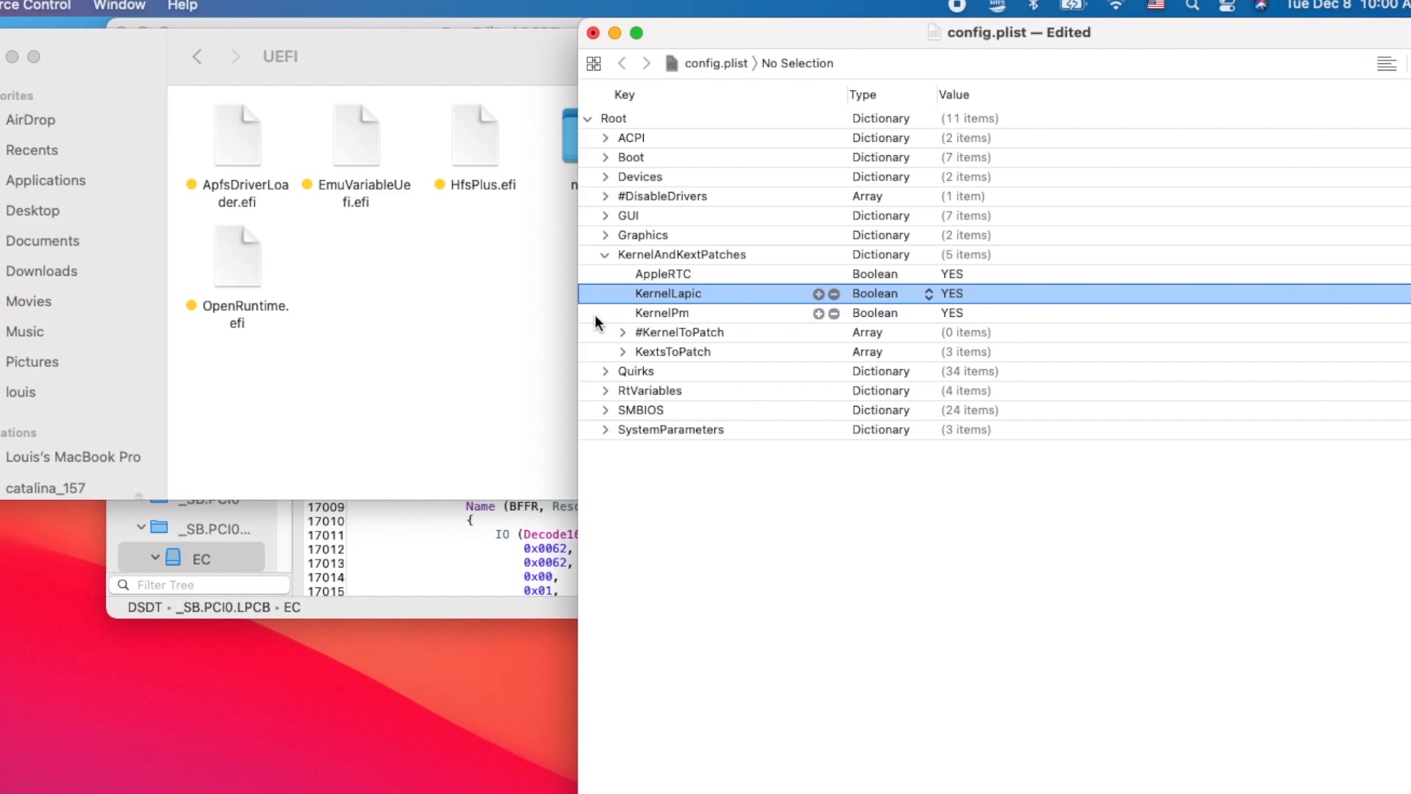
click(595, 315)
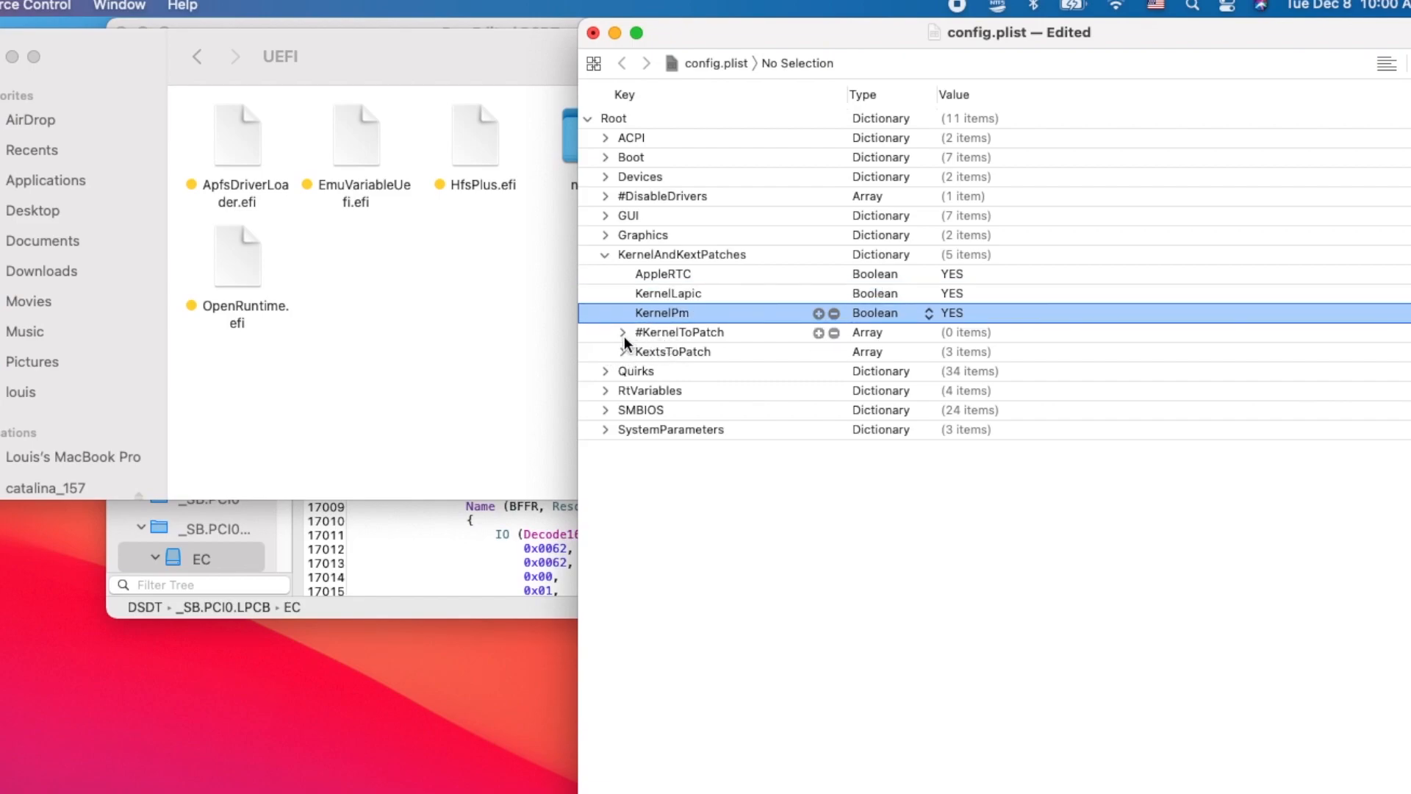
click(623, 333)
- Examine the I2C, external icons and SSD Trim patches in the KextsToPatch array, collapsing the array when done
click(622, 351)
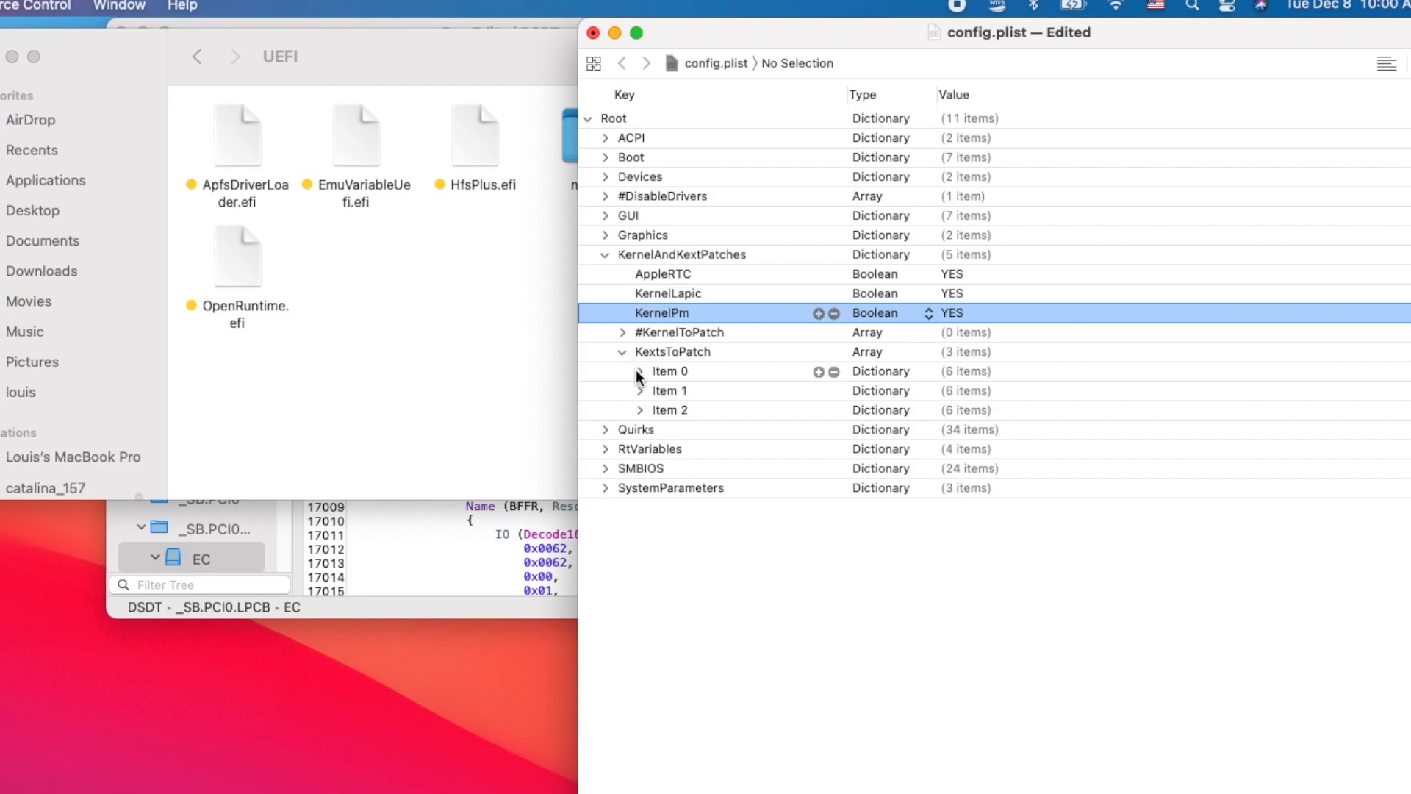
click(637, 372)
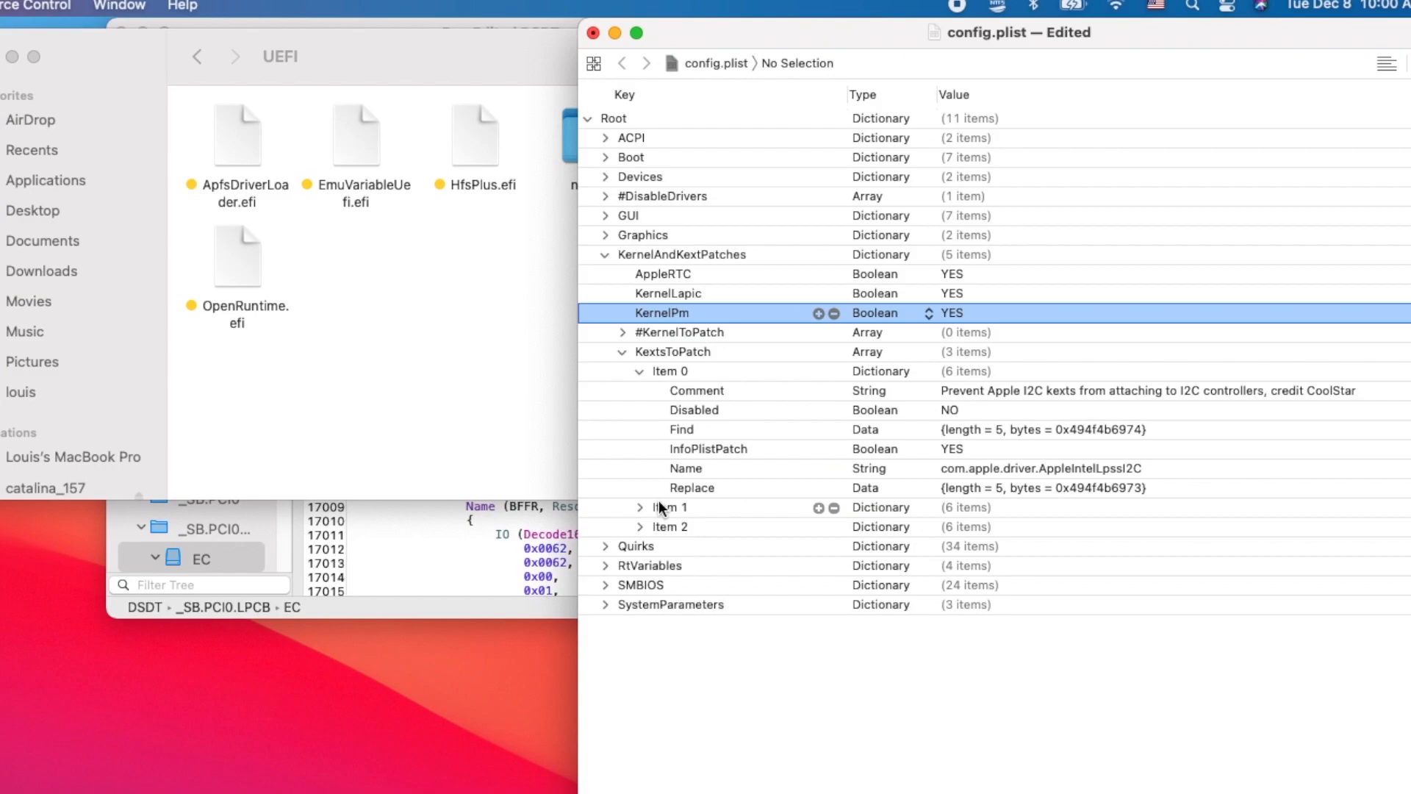
click(637, 512)
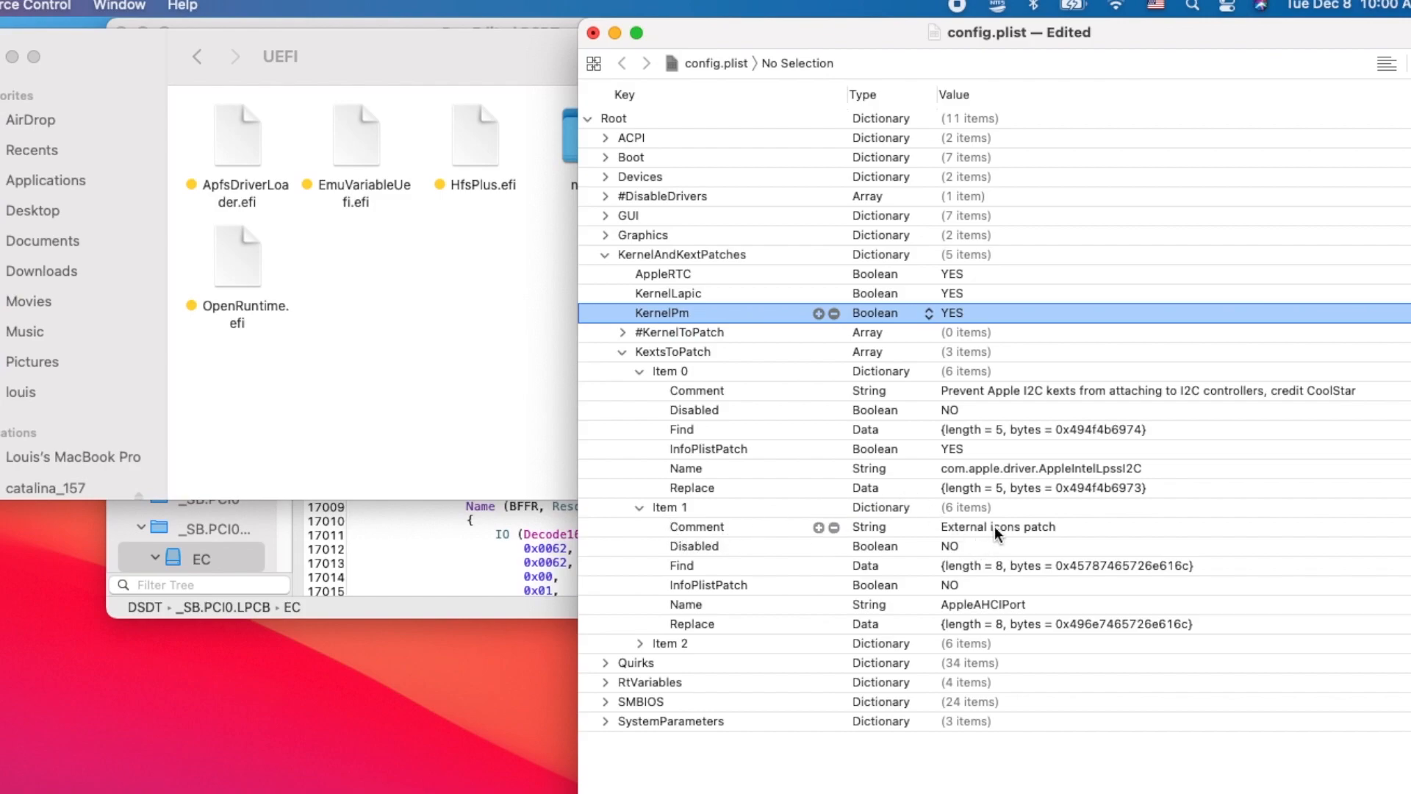
click(637, 642)
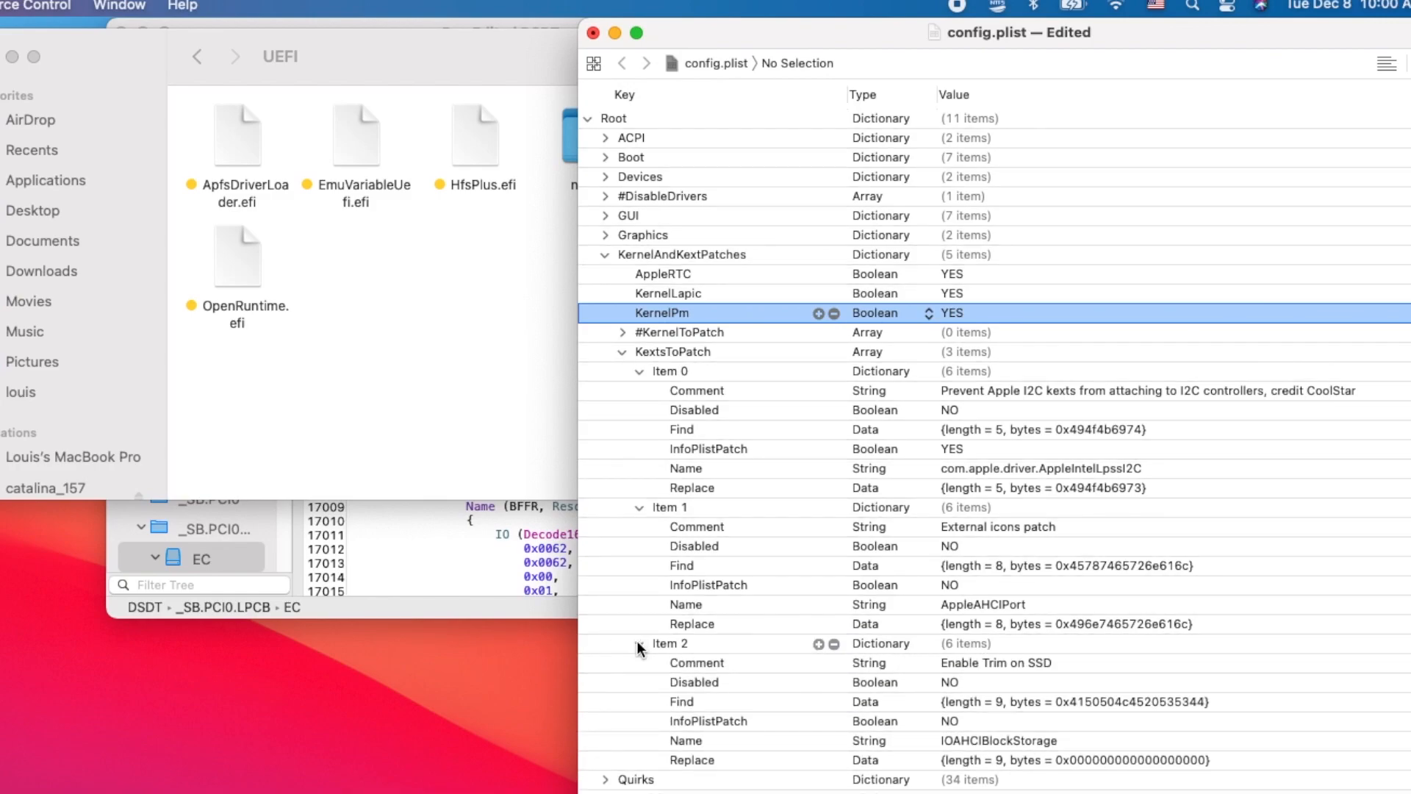
click(623, 351)
- Expand the Quirks section and go through its settings from AppleCpuPmCfgLock down to the disabled entries
click(605, 372)
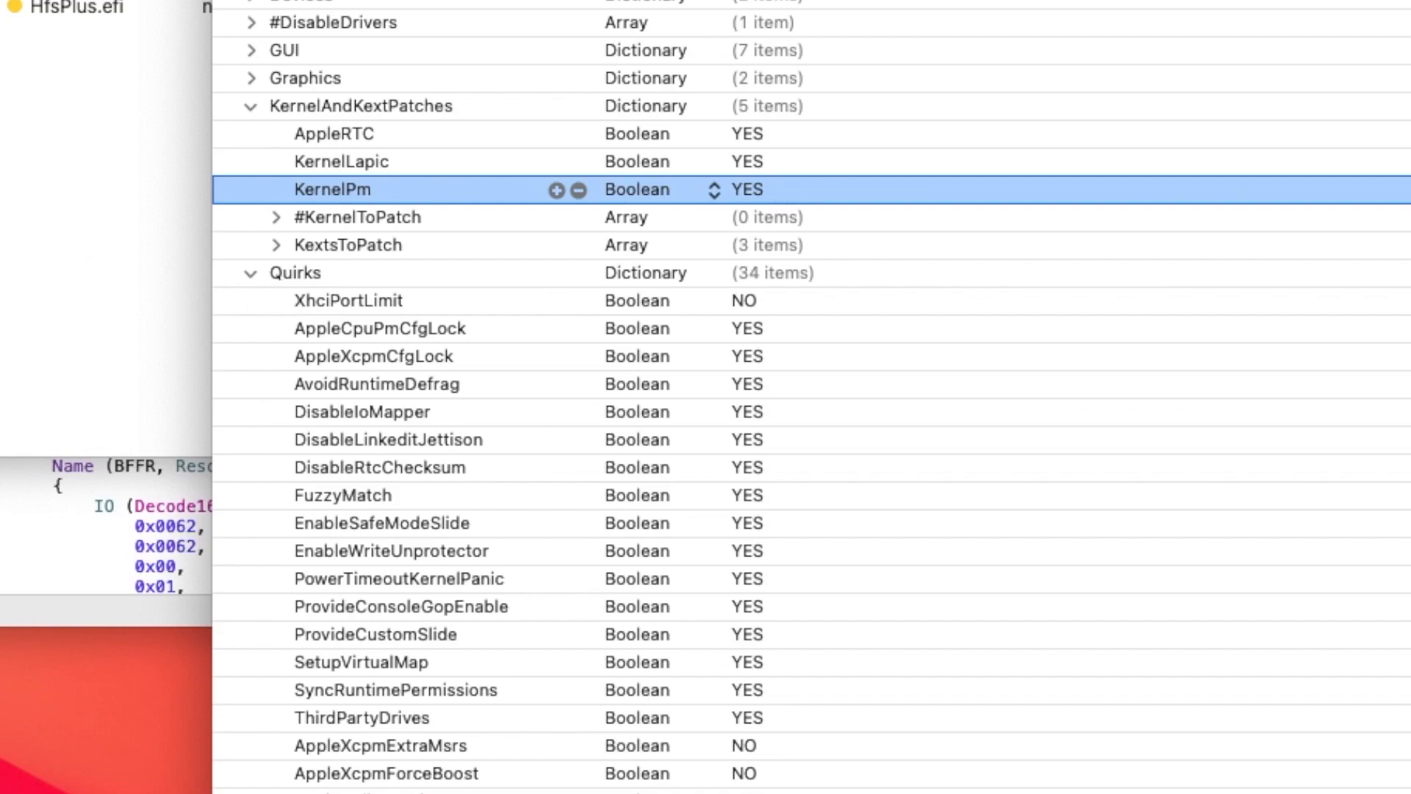
key(super+Tab)
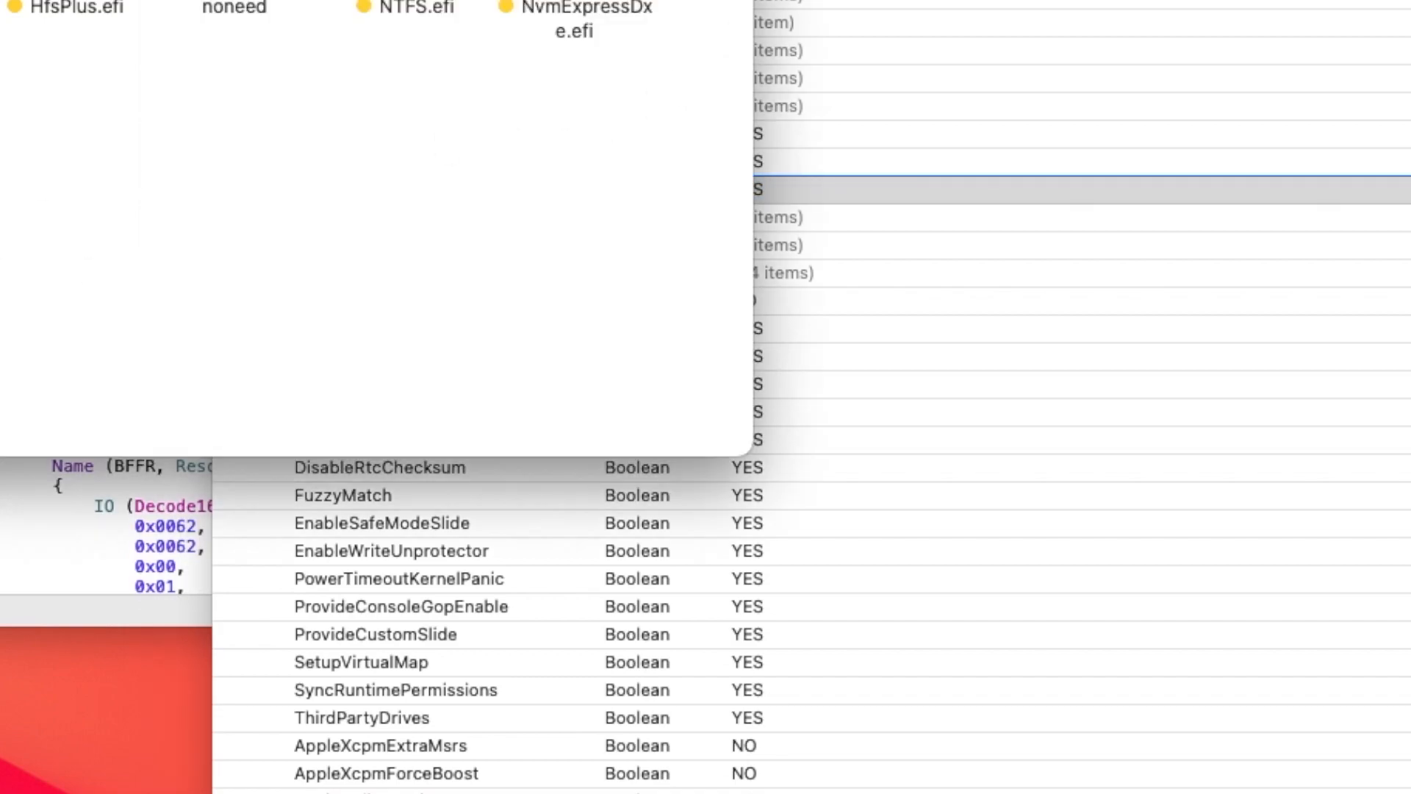
key(super+Tab)
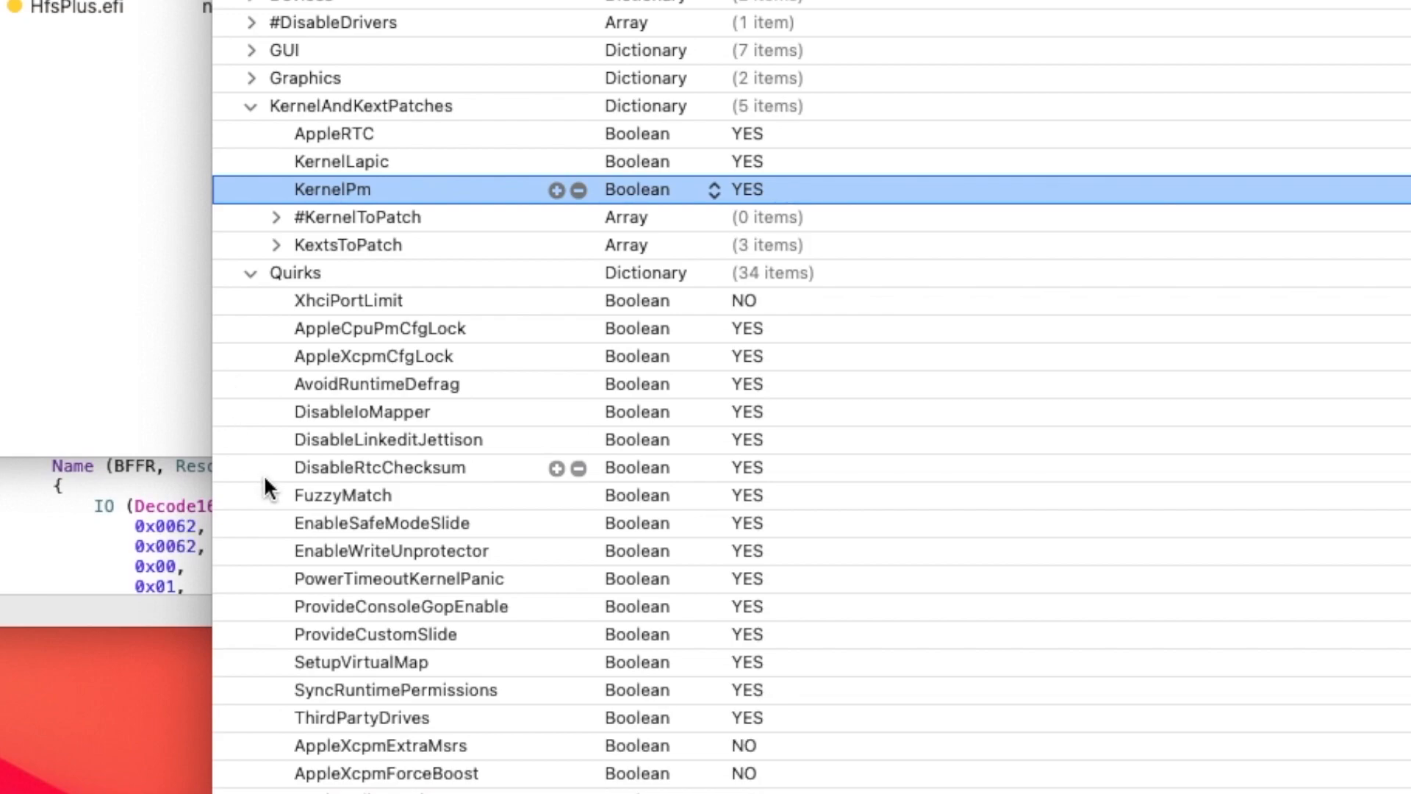
click(237, 340)
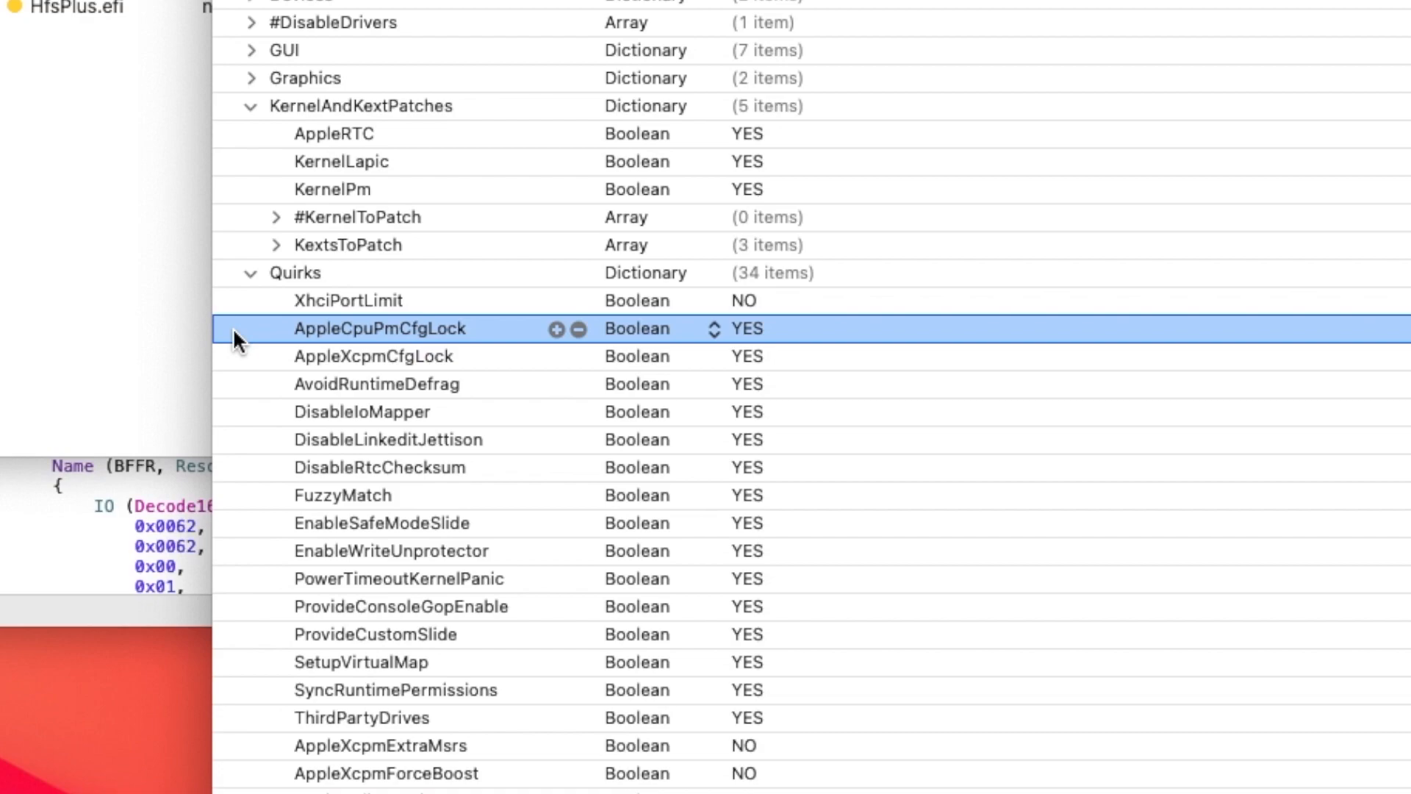
key(Down)
key(Down)
key(Down)
key(Down)
key(Down)
key(Down)
key(Down)
key(Down)
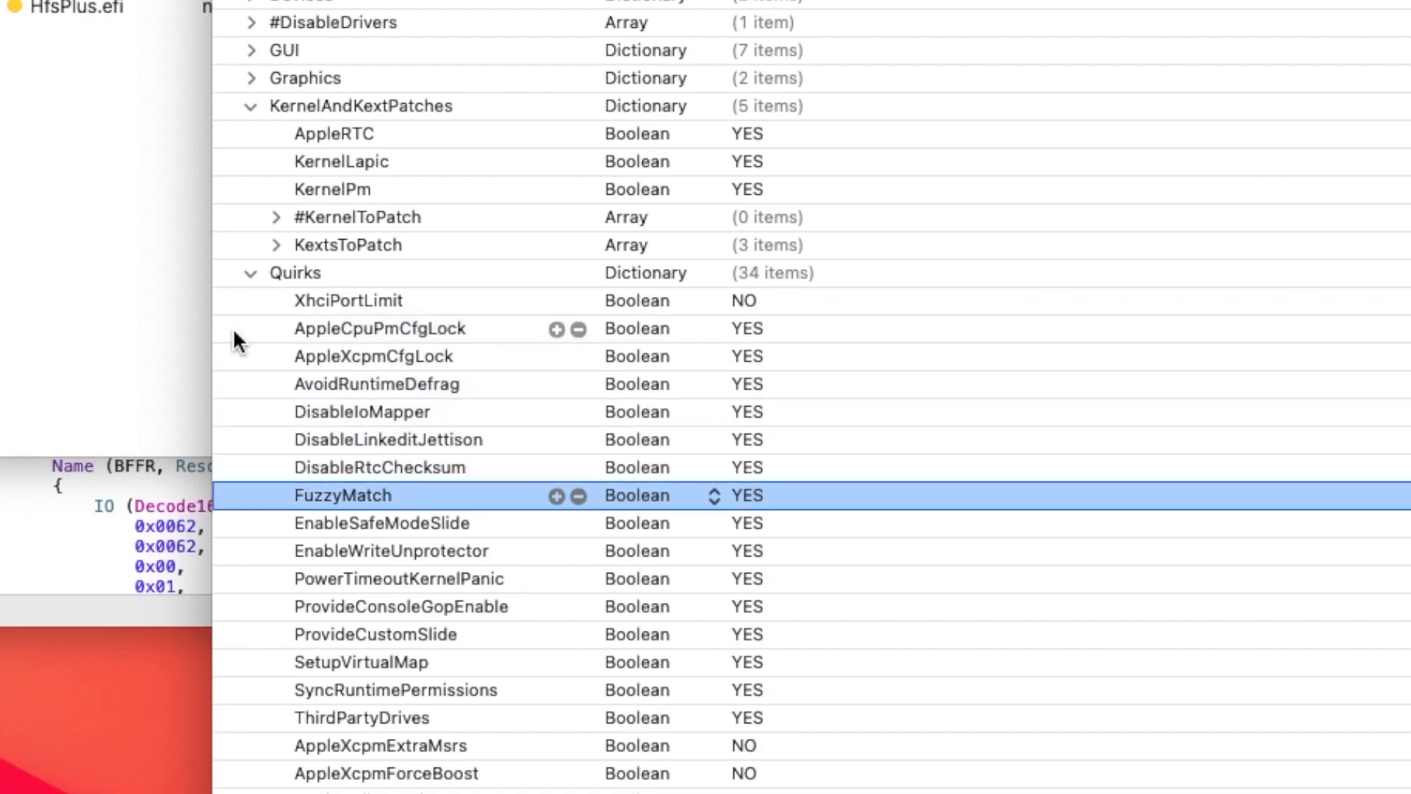
key(Down)
key(Down)
key(Down)
key(Down)
key(Down)
key(Down)
key(Down)
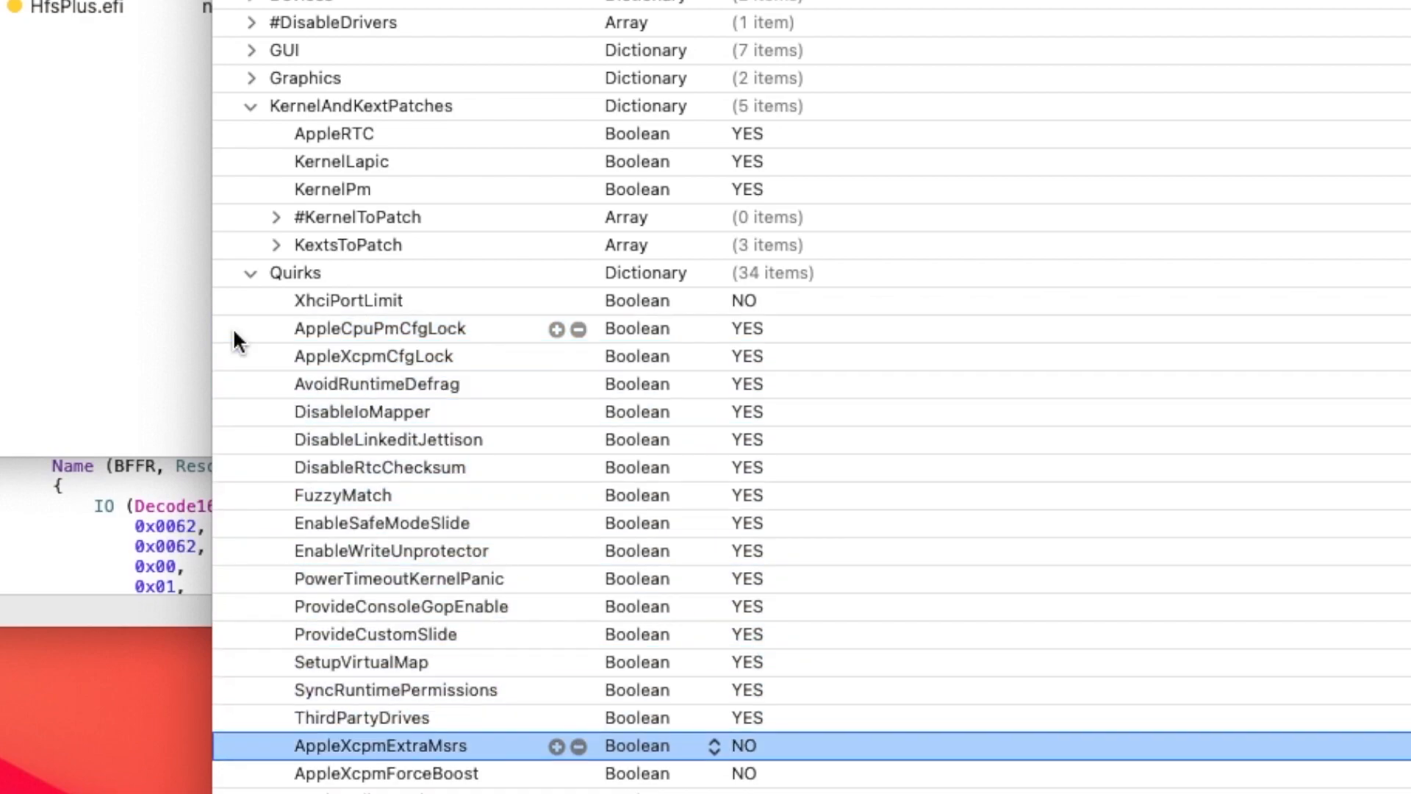
key(Down)
key(Down)
key(Down)
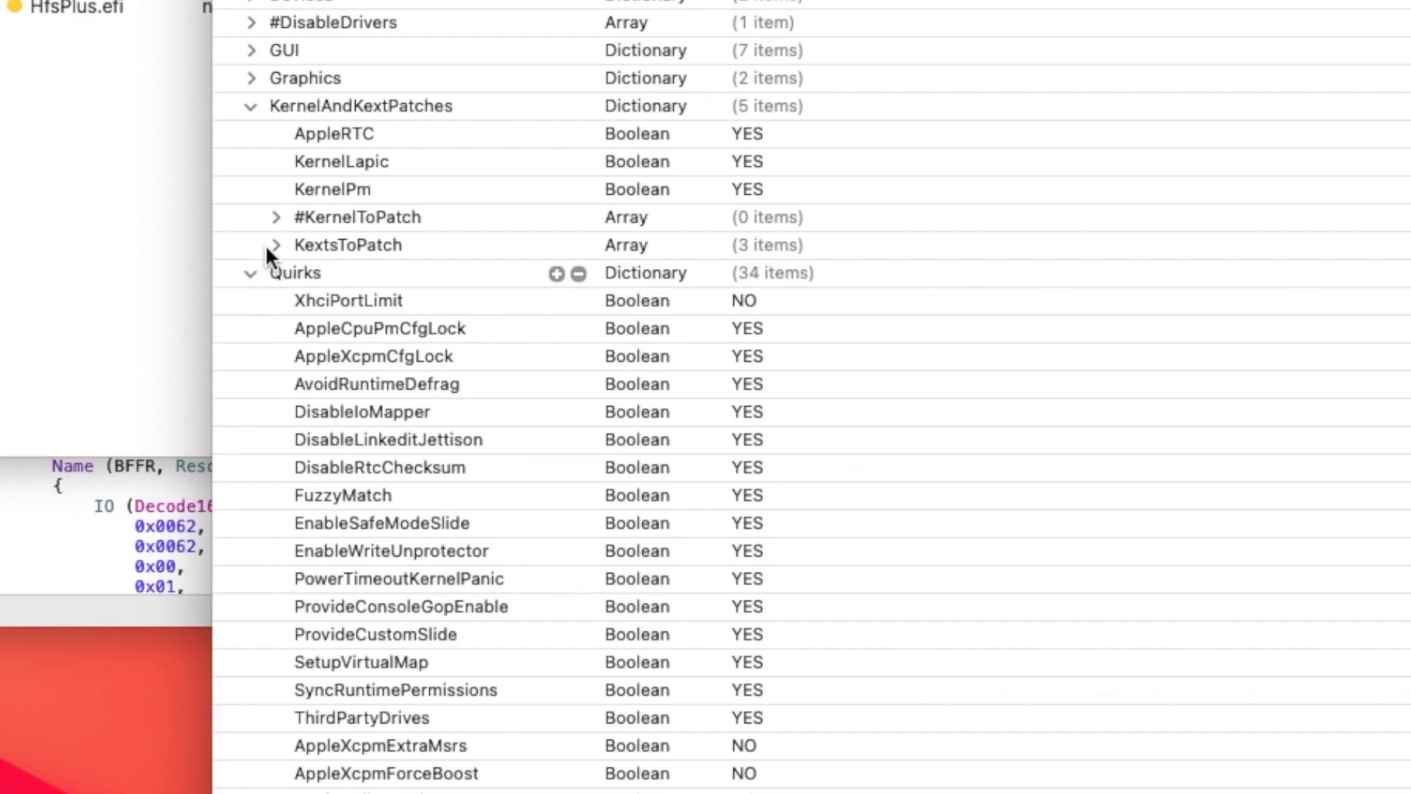
scroll(342, 325, down, 5)
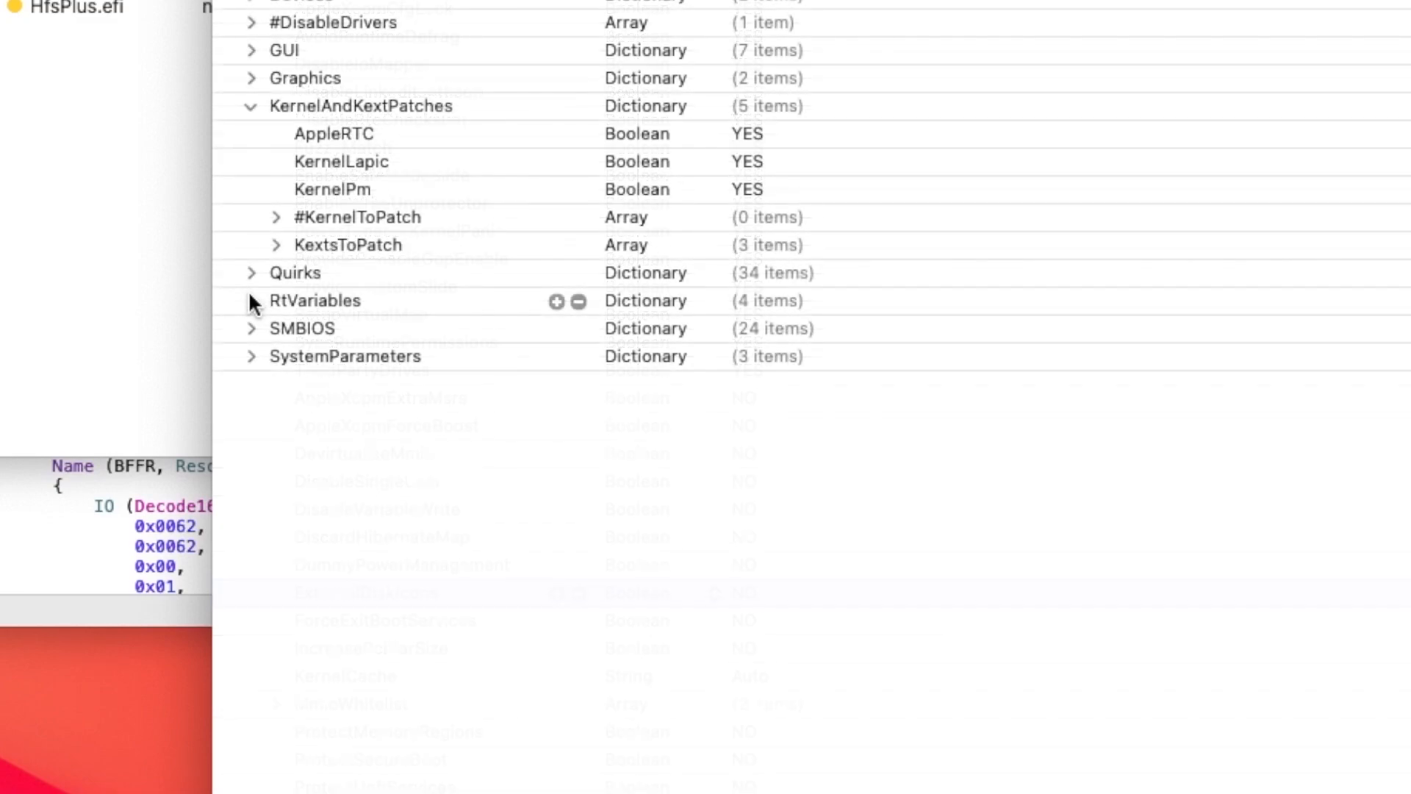
- Examine the RtVariables section, especially CsrActiveConfig, and expand the SMBIOS section
click(250, 297)
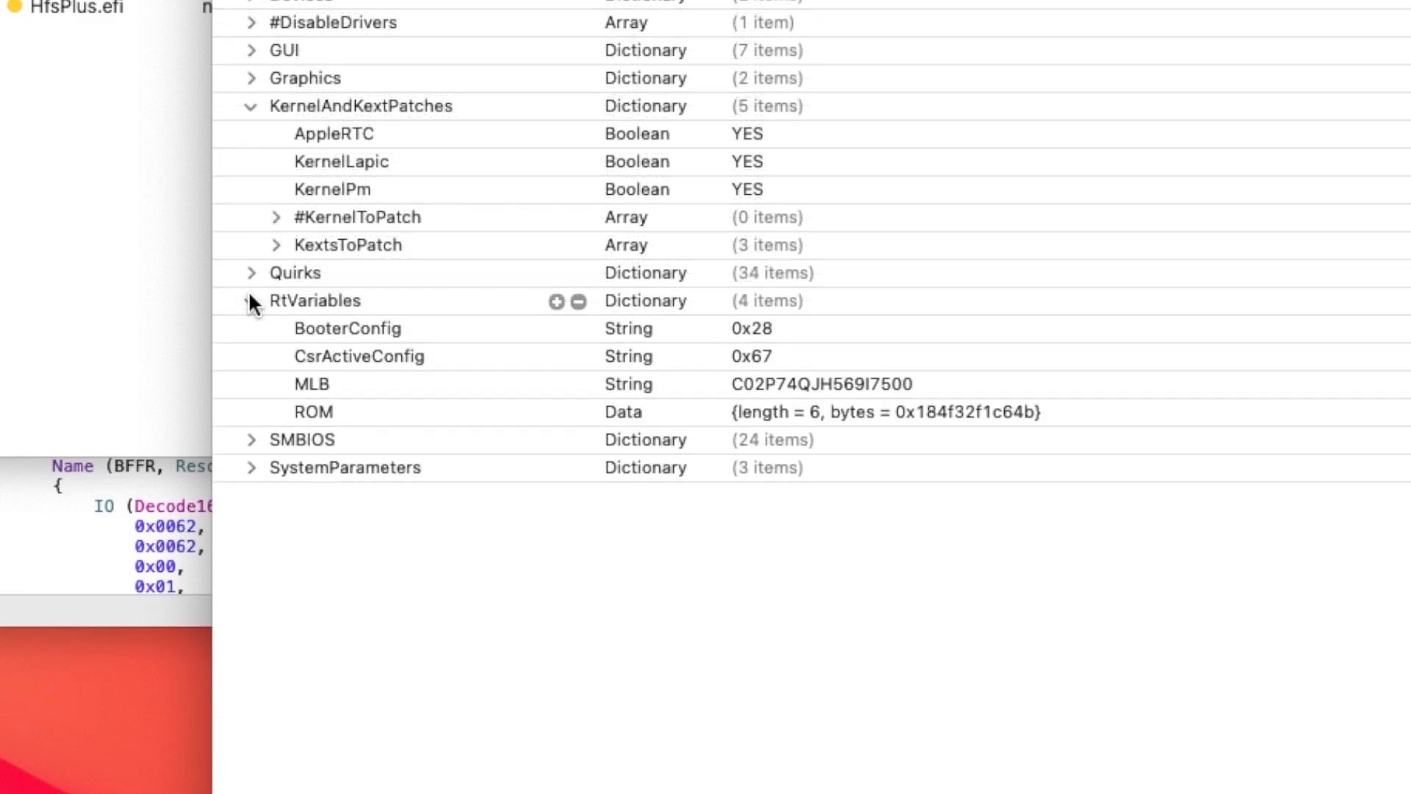
click(250, 300)
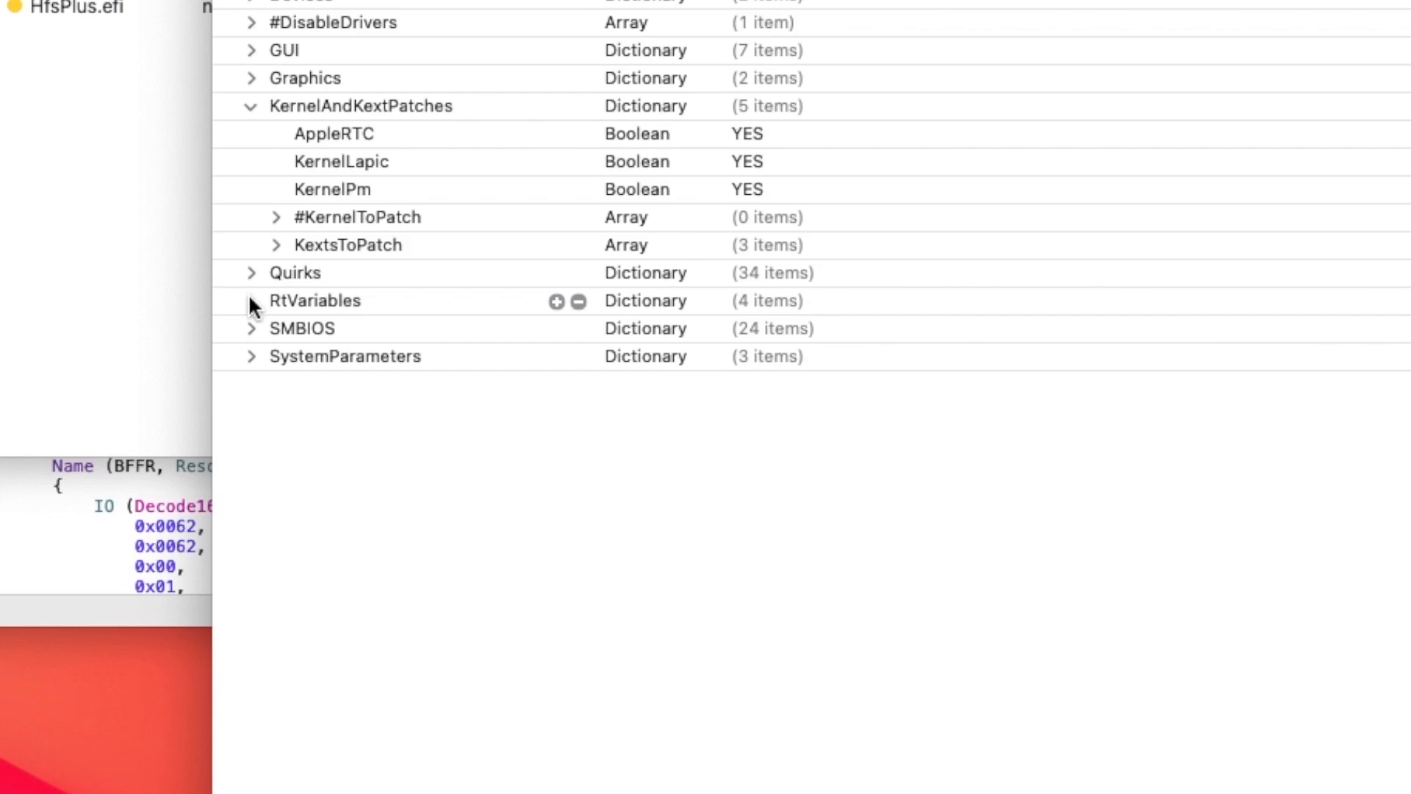
click(252, 300)
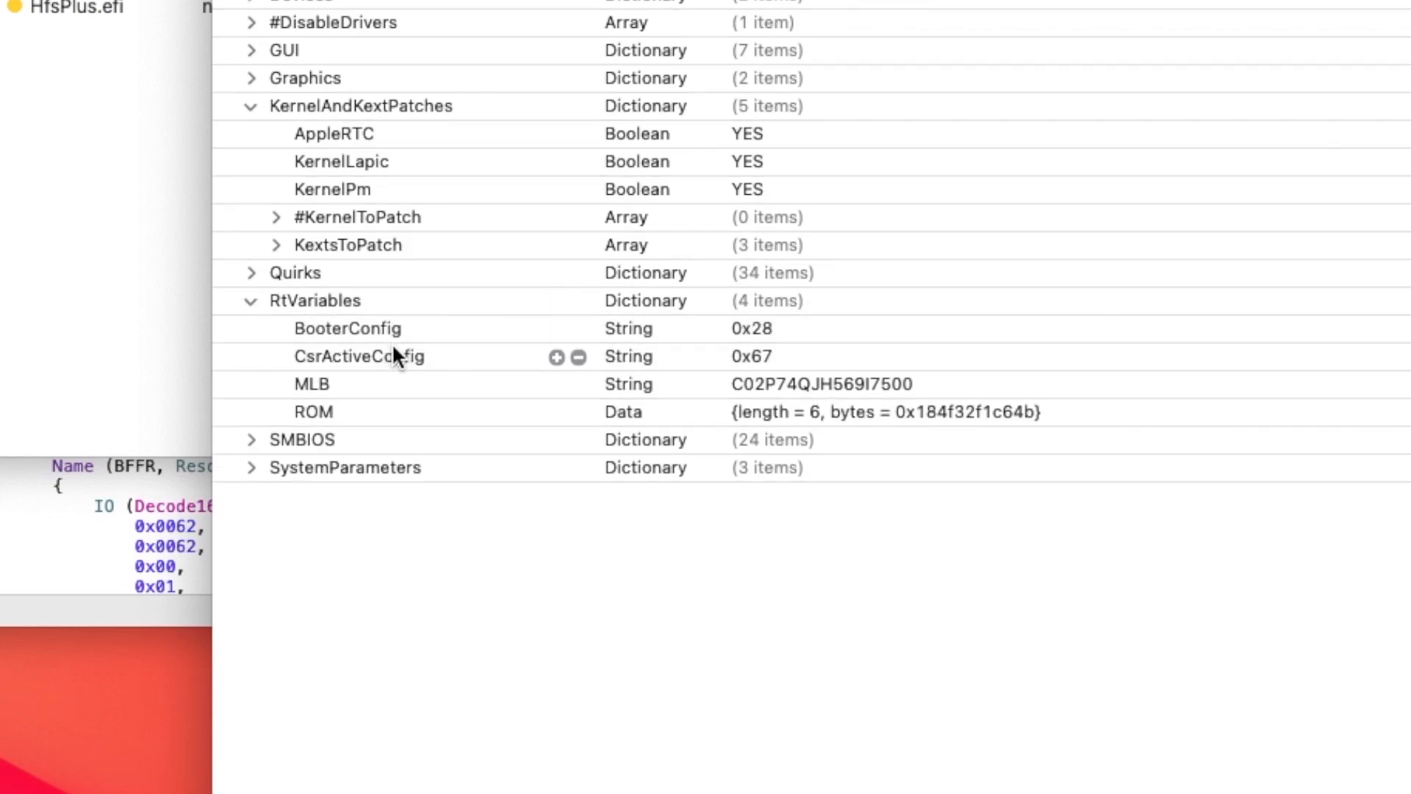
click(388, 361)
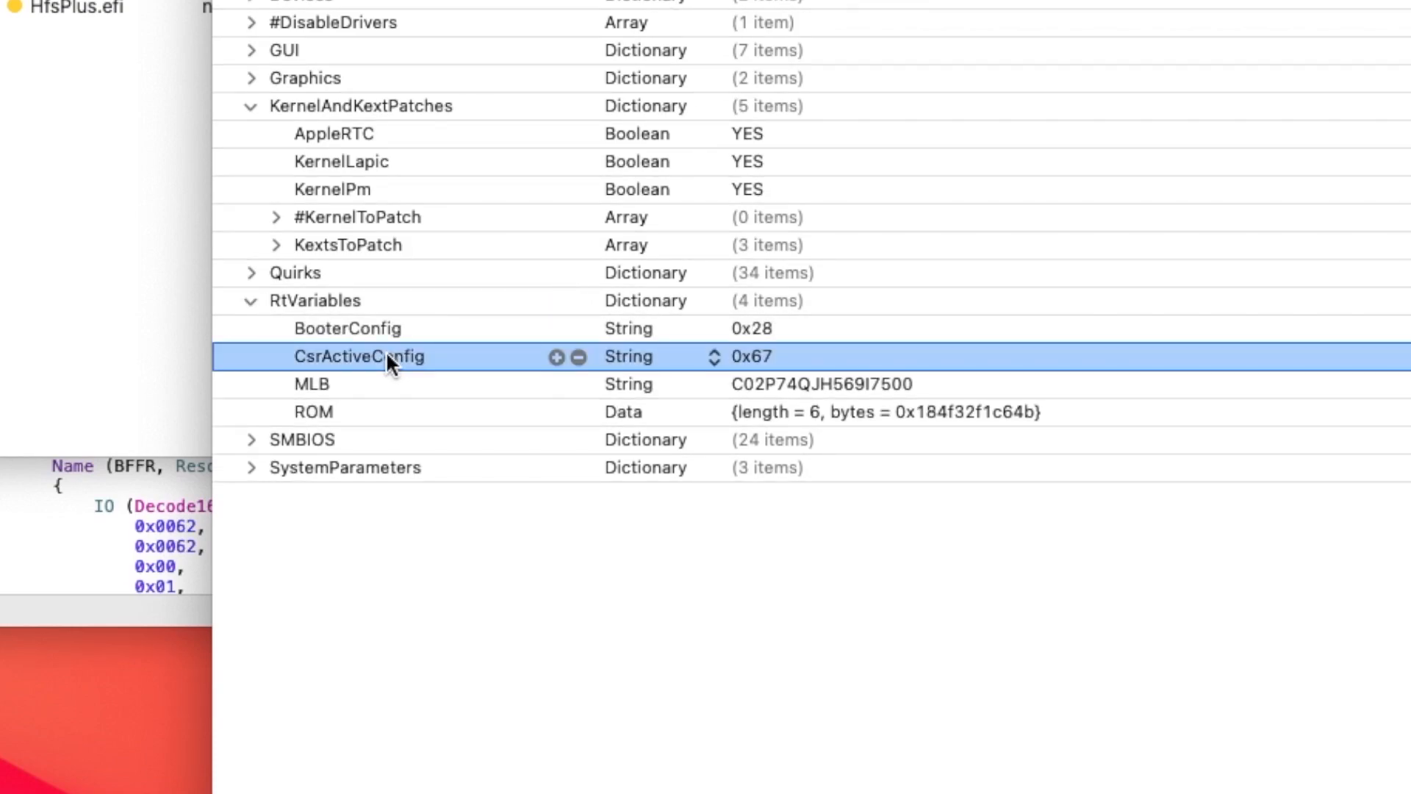
click(251, 440)
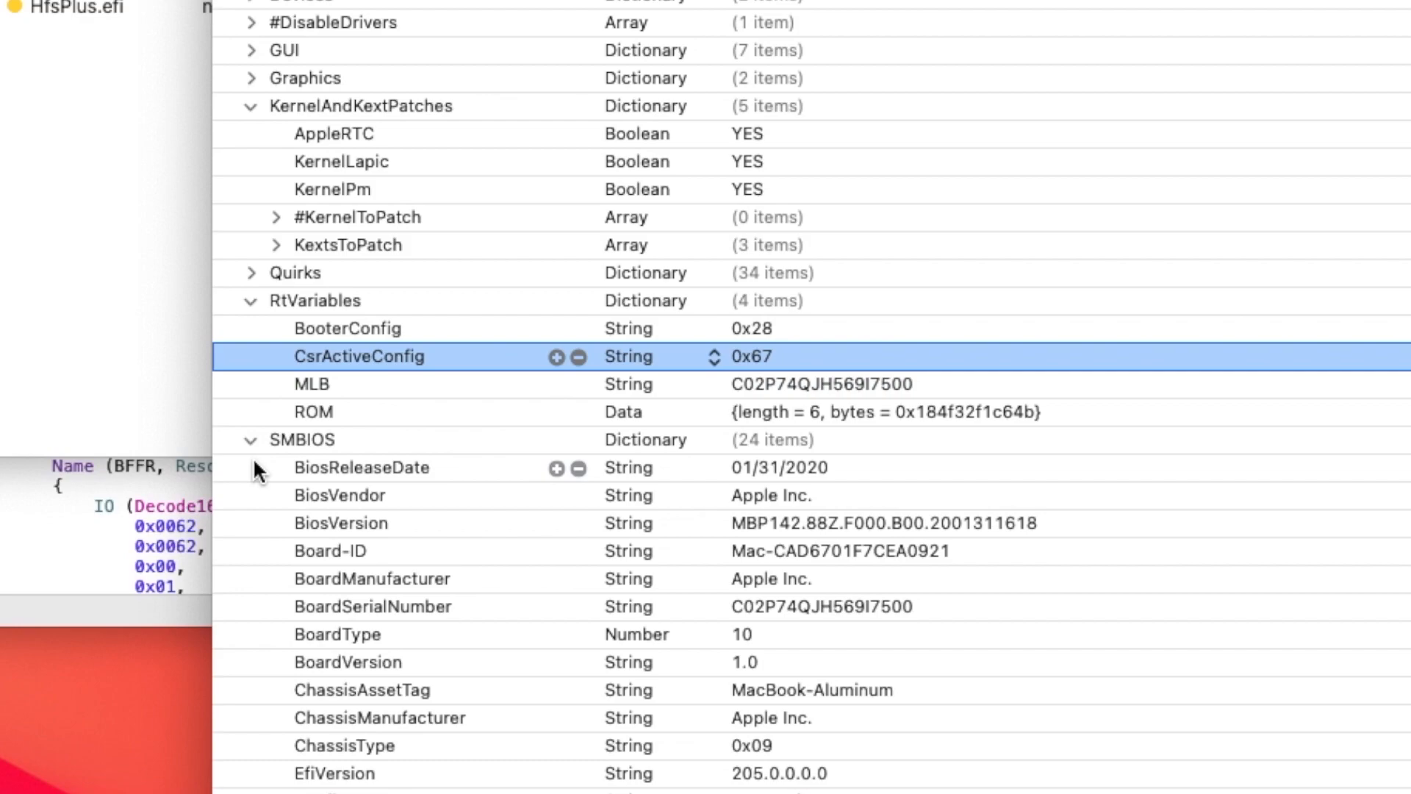
- Collapse the SMBIOS section and examine CustomUUID, InjectKexts and InjectSystemID in the SystemParameters section
click(249, 438)
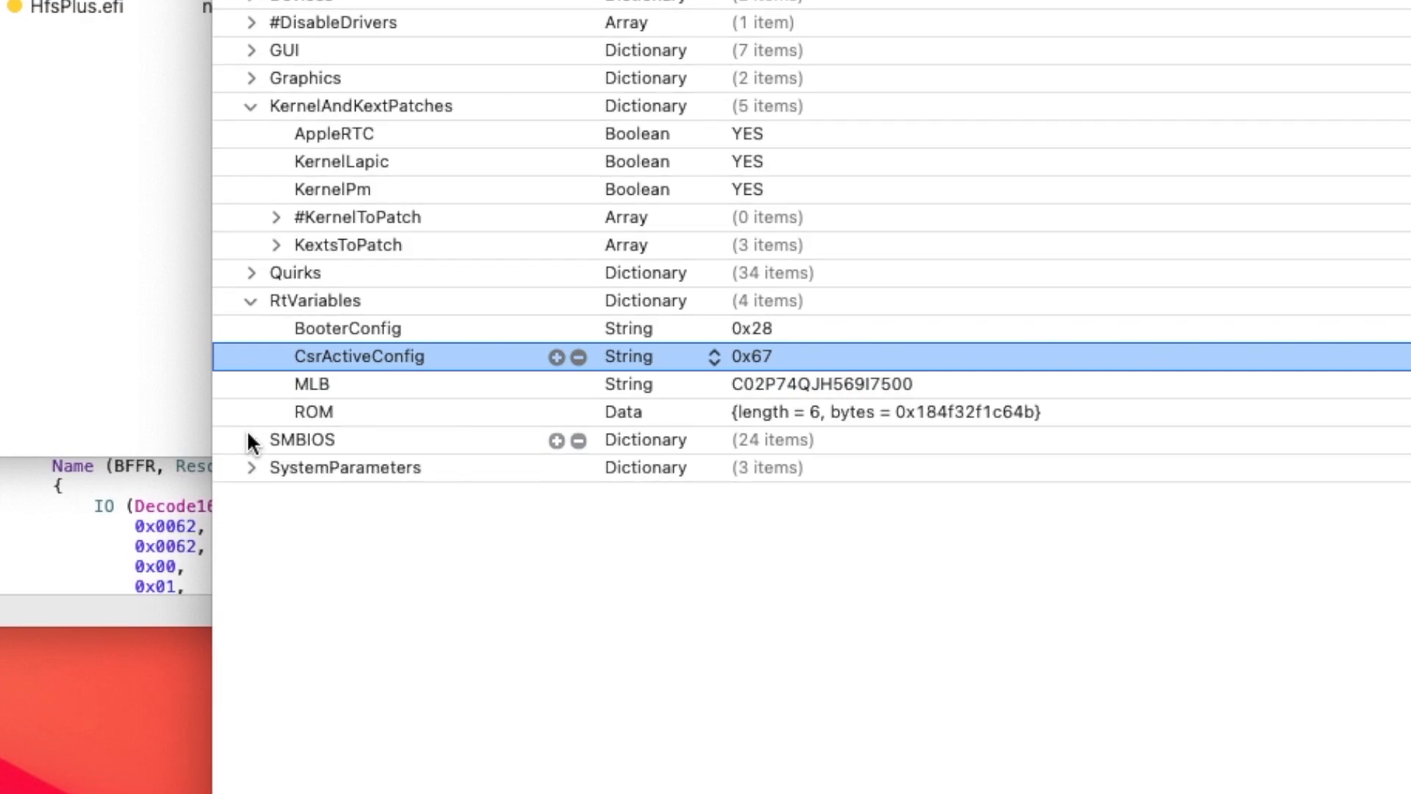
click(248, 438)
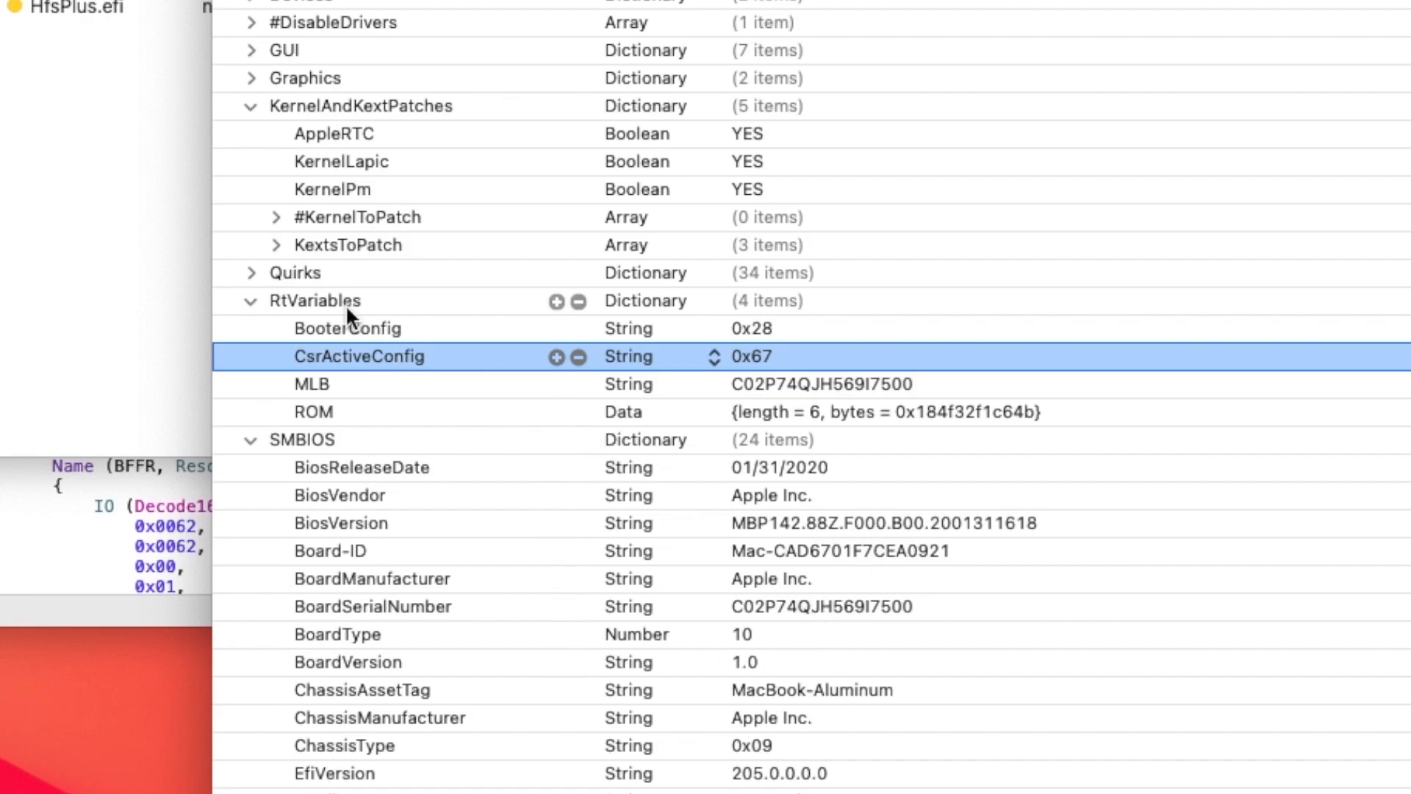
click(250, 439)
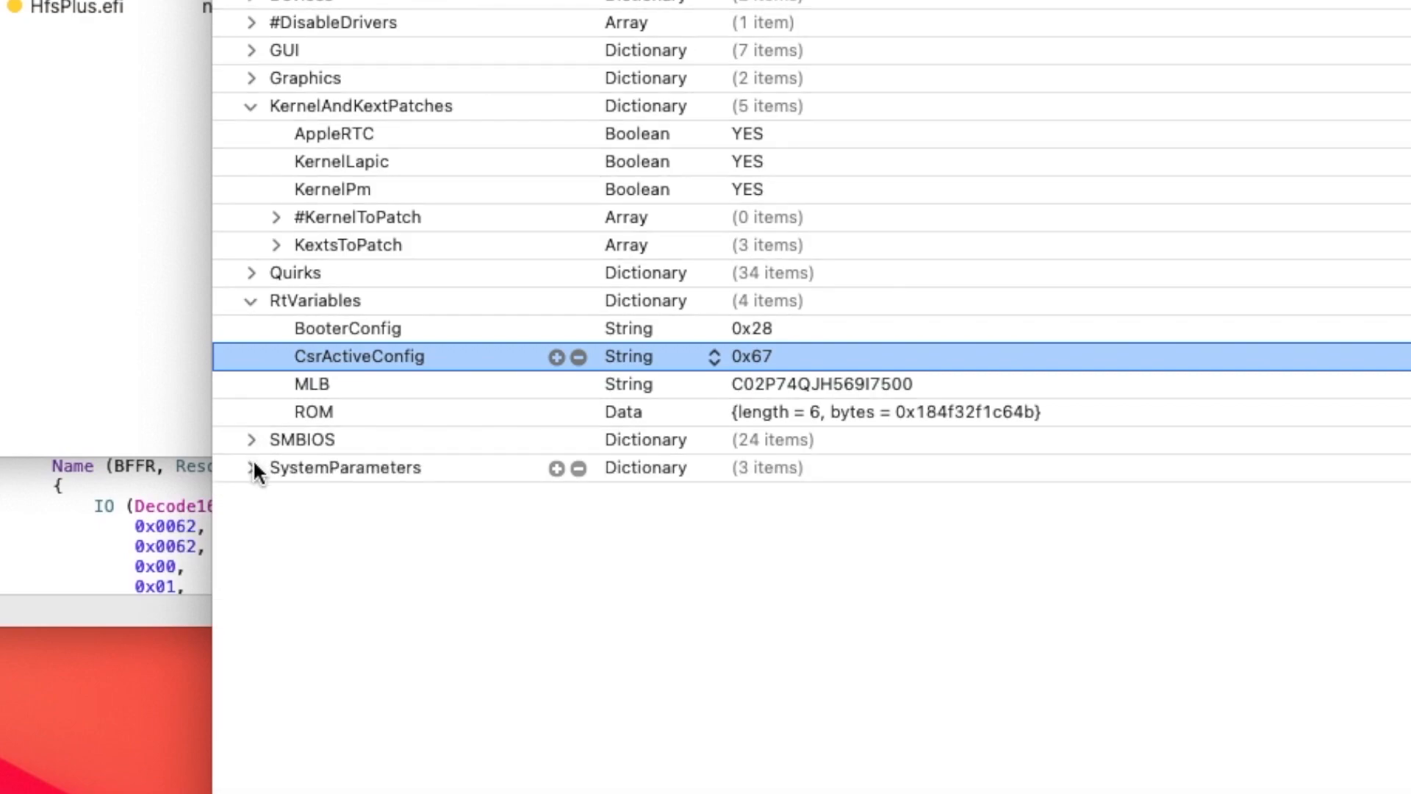
click(252, 465)
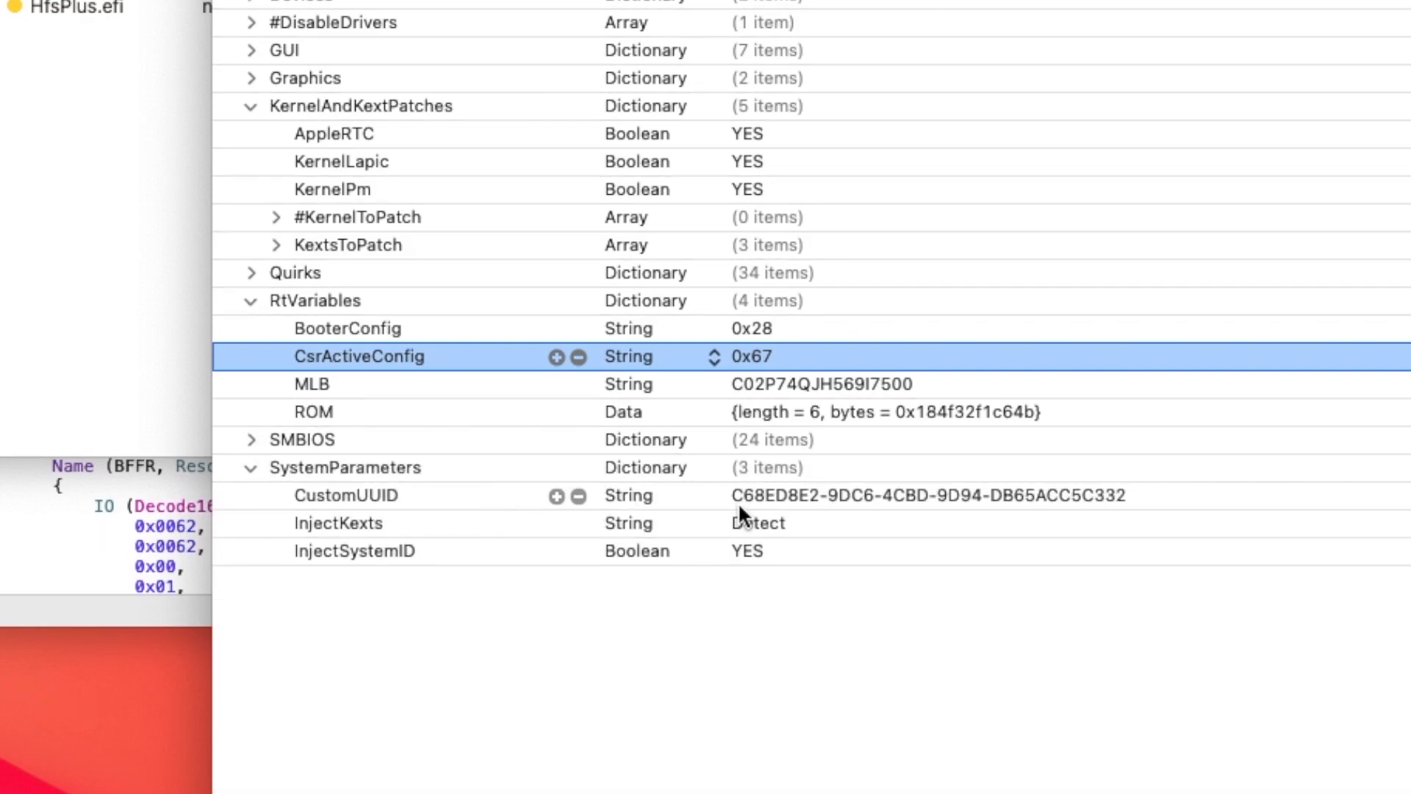
click(857, 495)
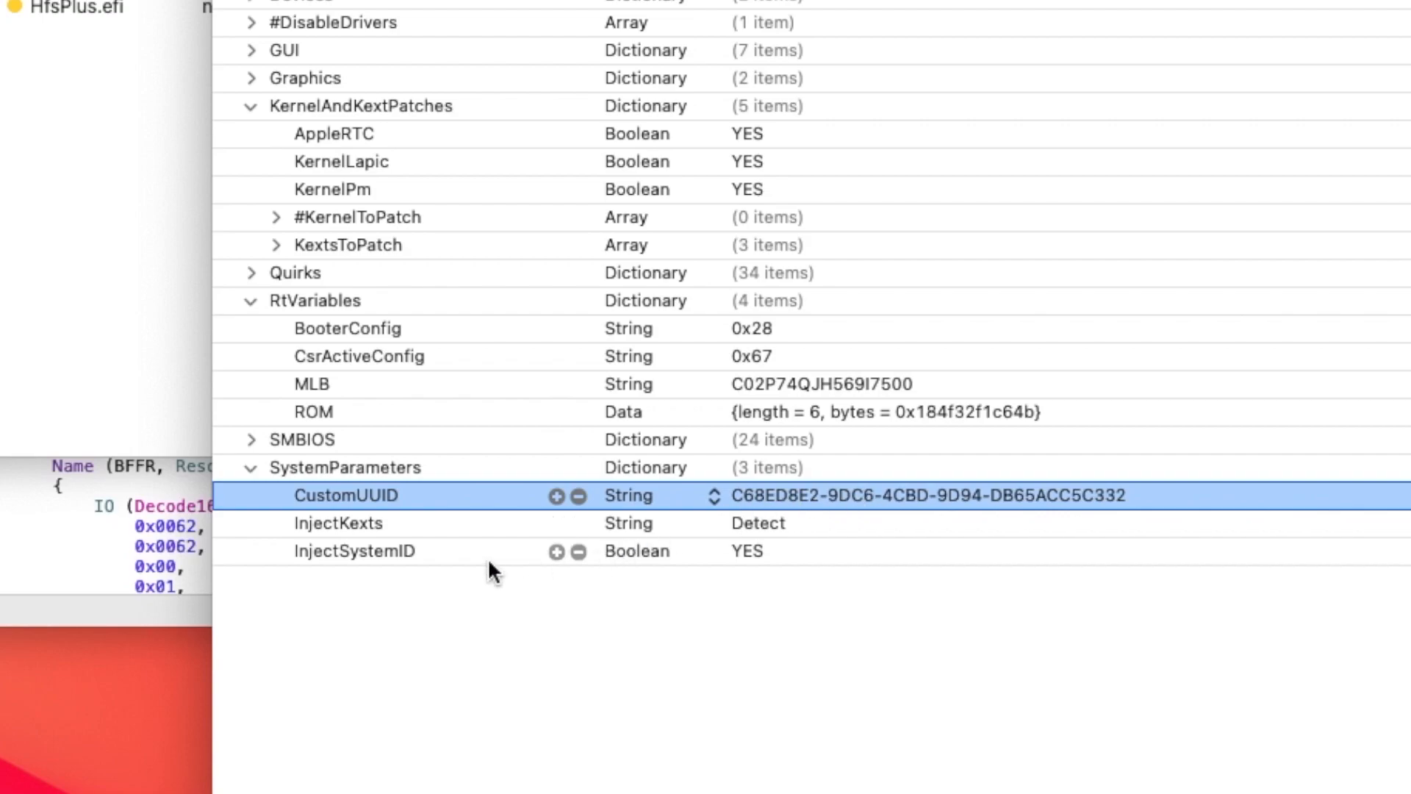
click(266, 523)
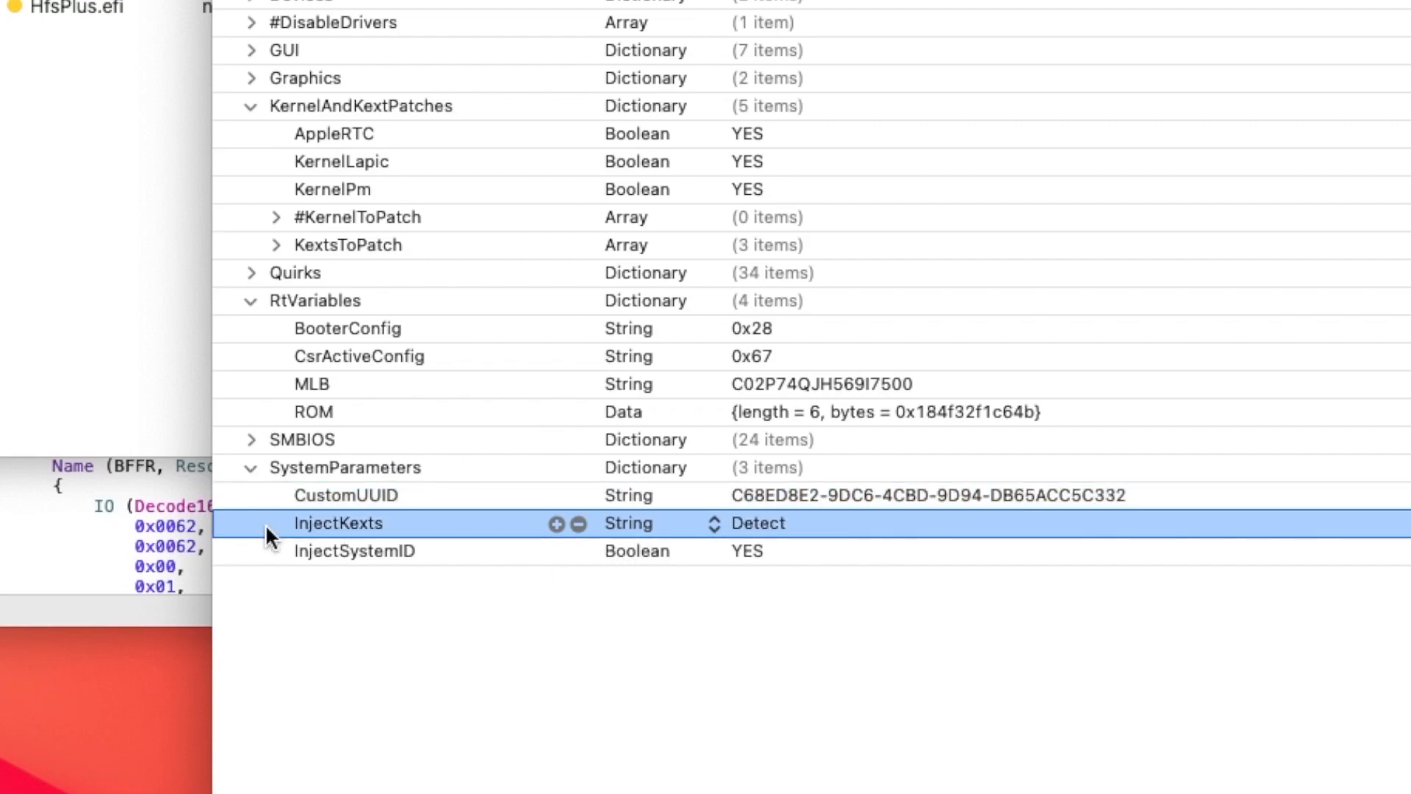
click(263, 547)
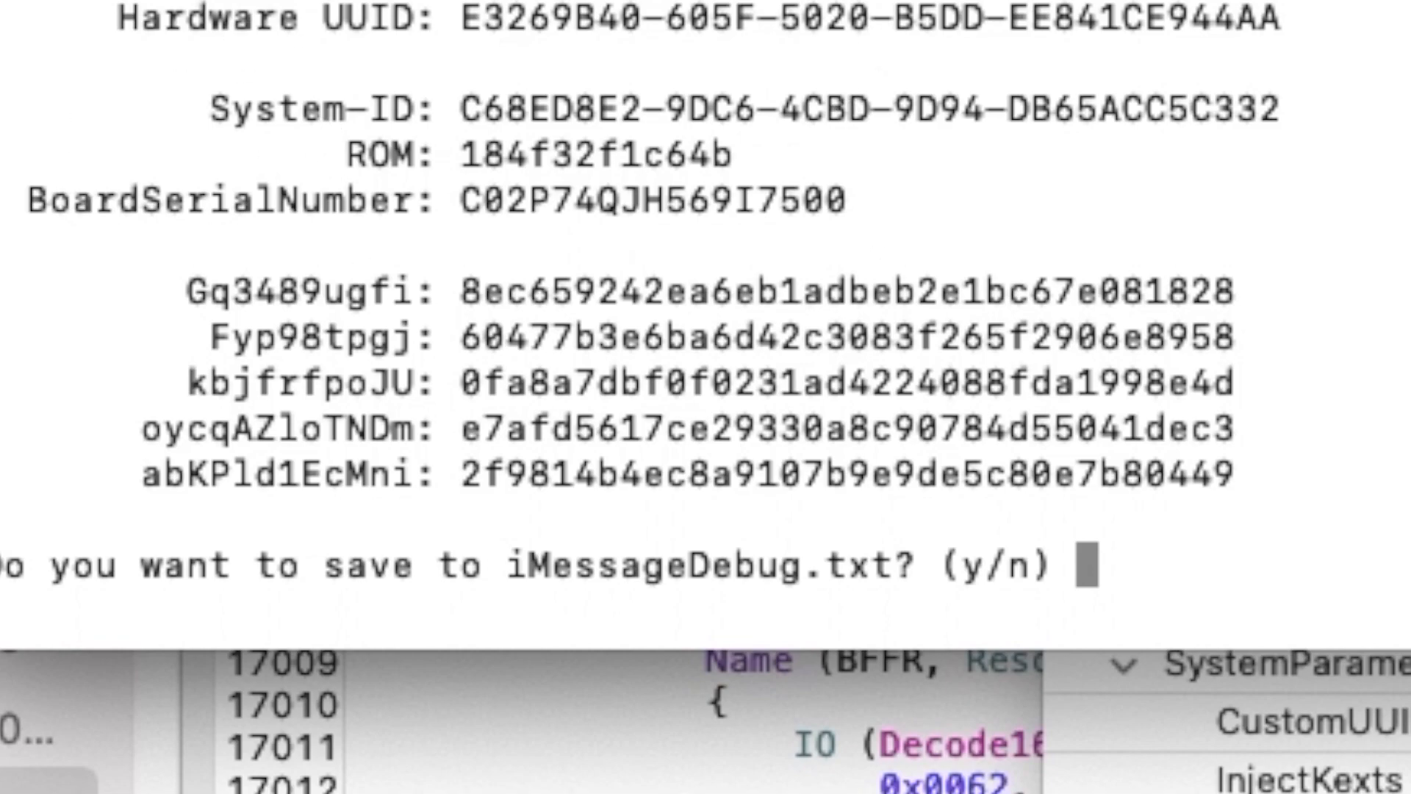
- Terminate iMessageDebug without saving its output, and save the edited config.plist
key(super+w)
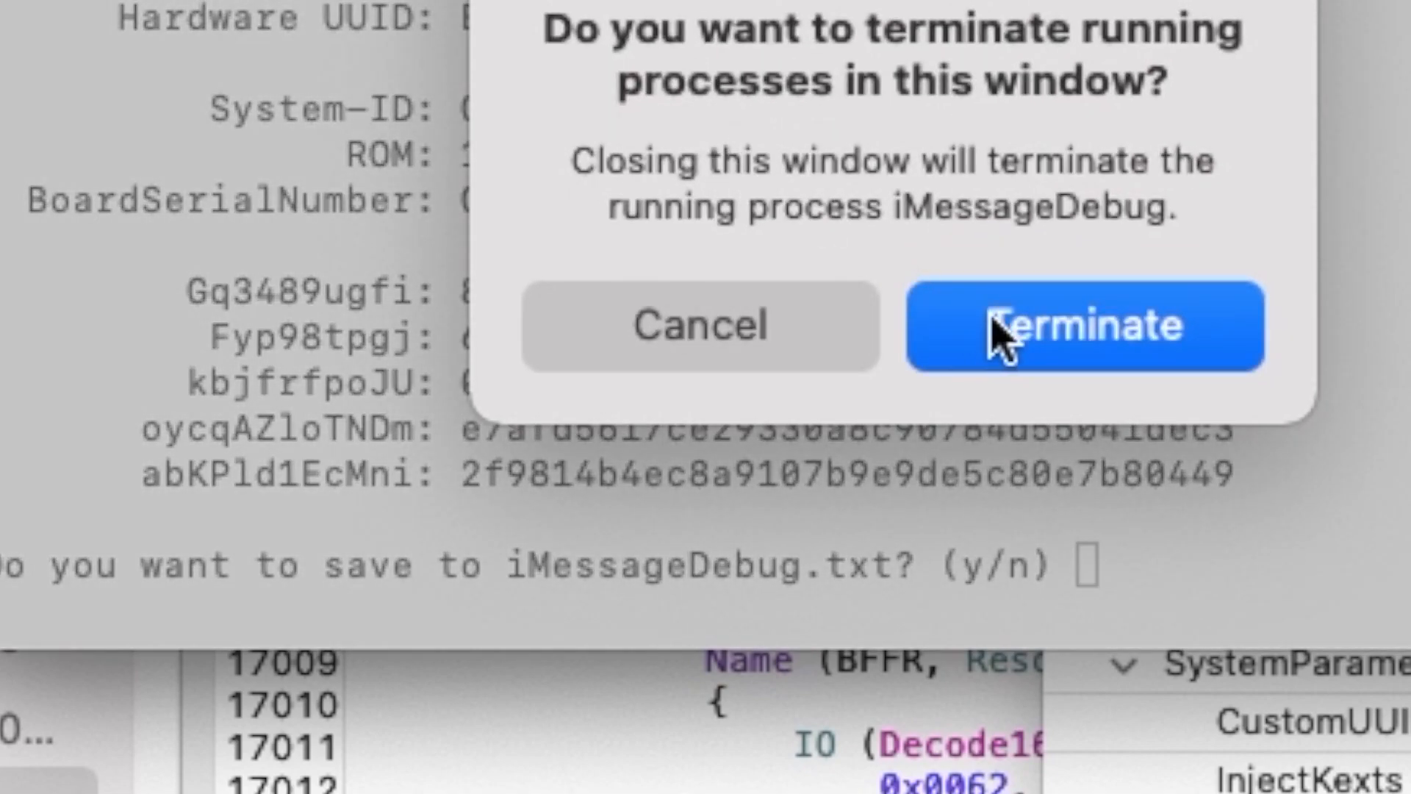
click(1000, 335)
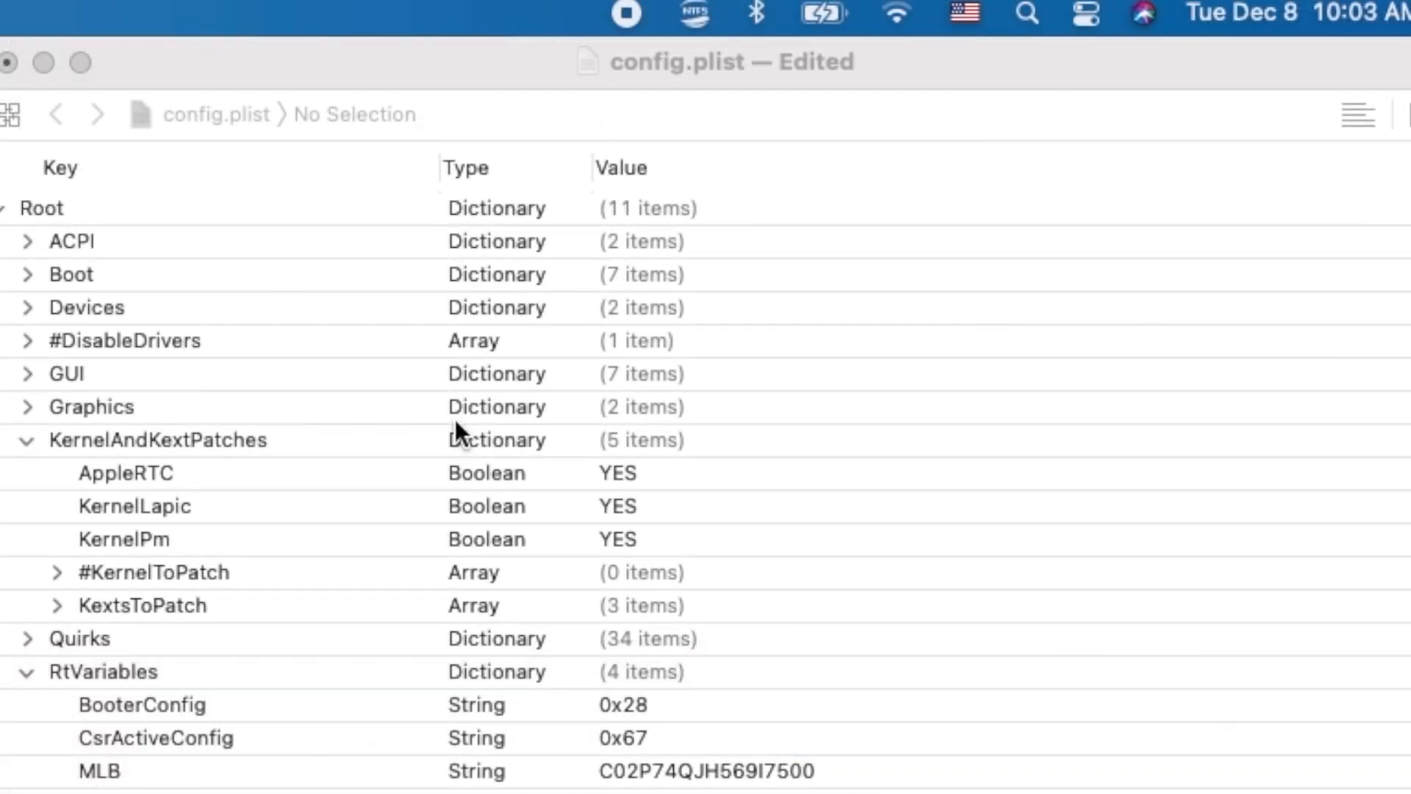
click(536, 75)
key(super+s)
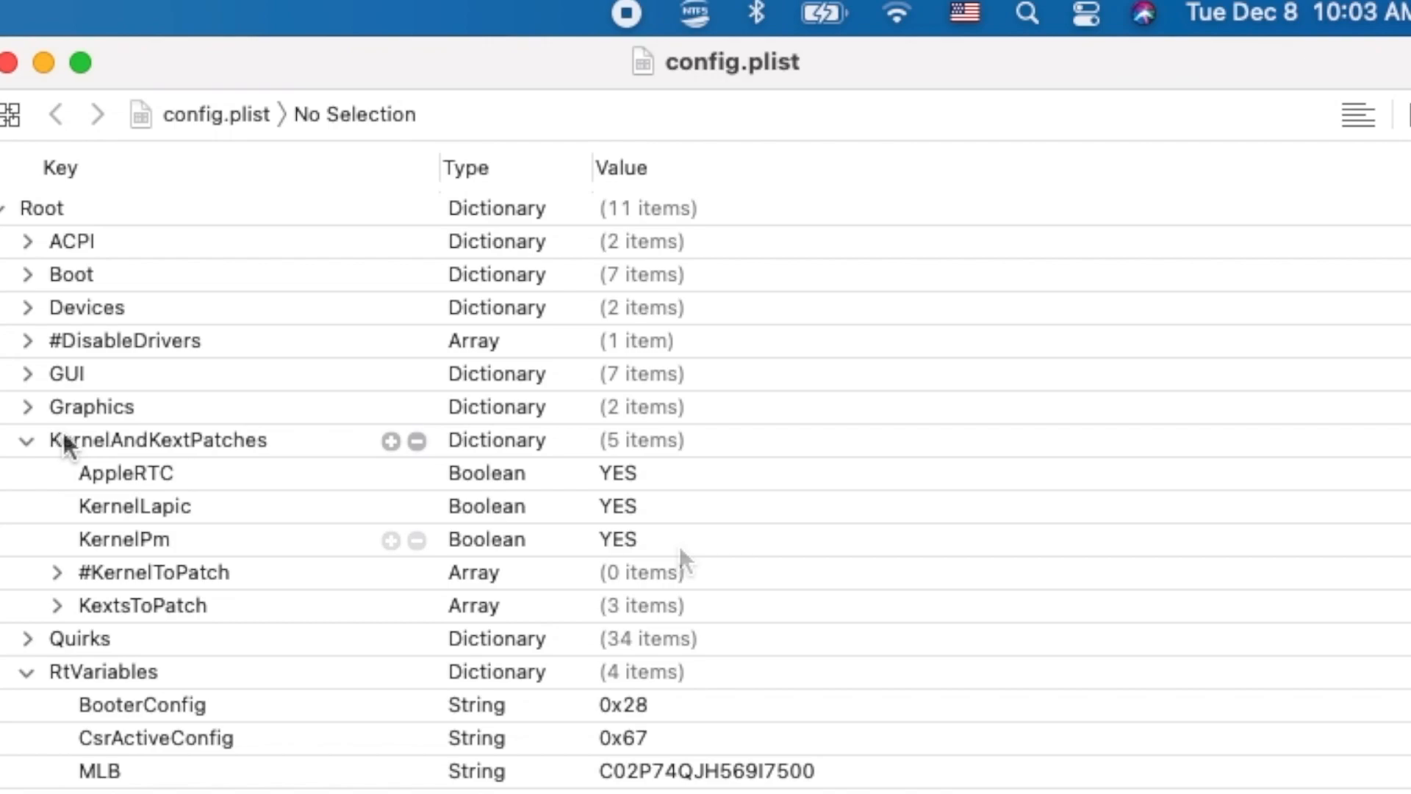
- Review the Devices properties in config.plist, especially AAPL,ig-platform-id under PciRoot(0x0)/Pci(0x2,0x0), collapsing the section when done
click(25, 308)
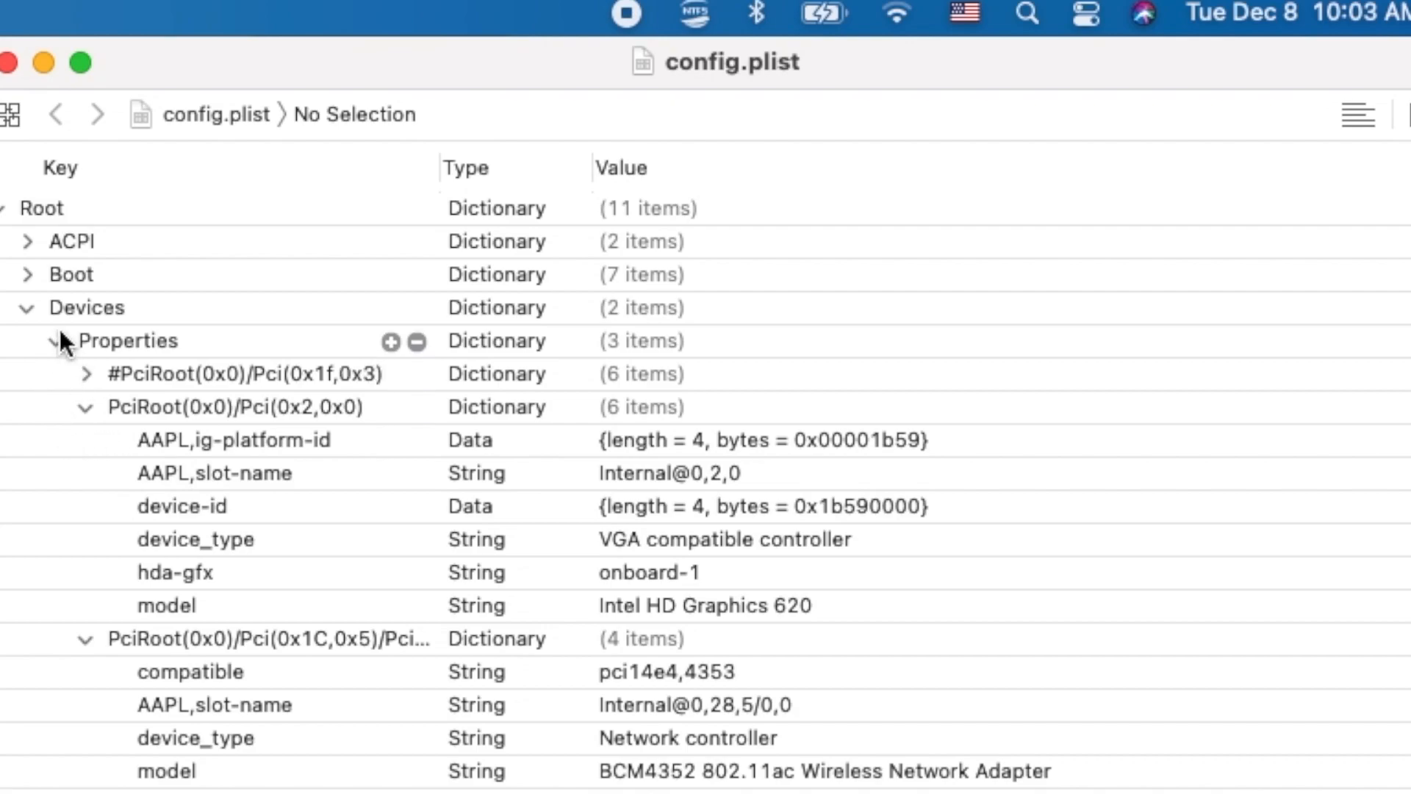
click(26, 308)
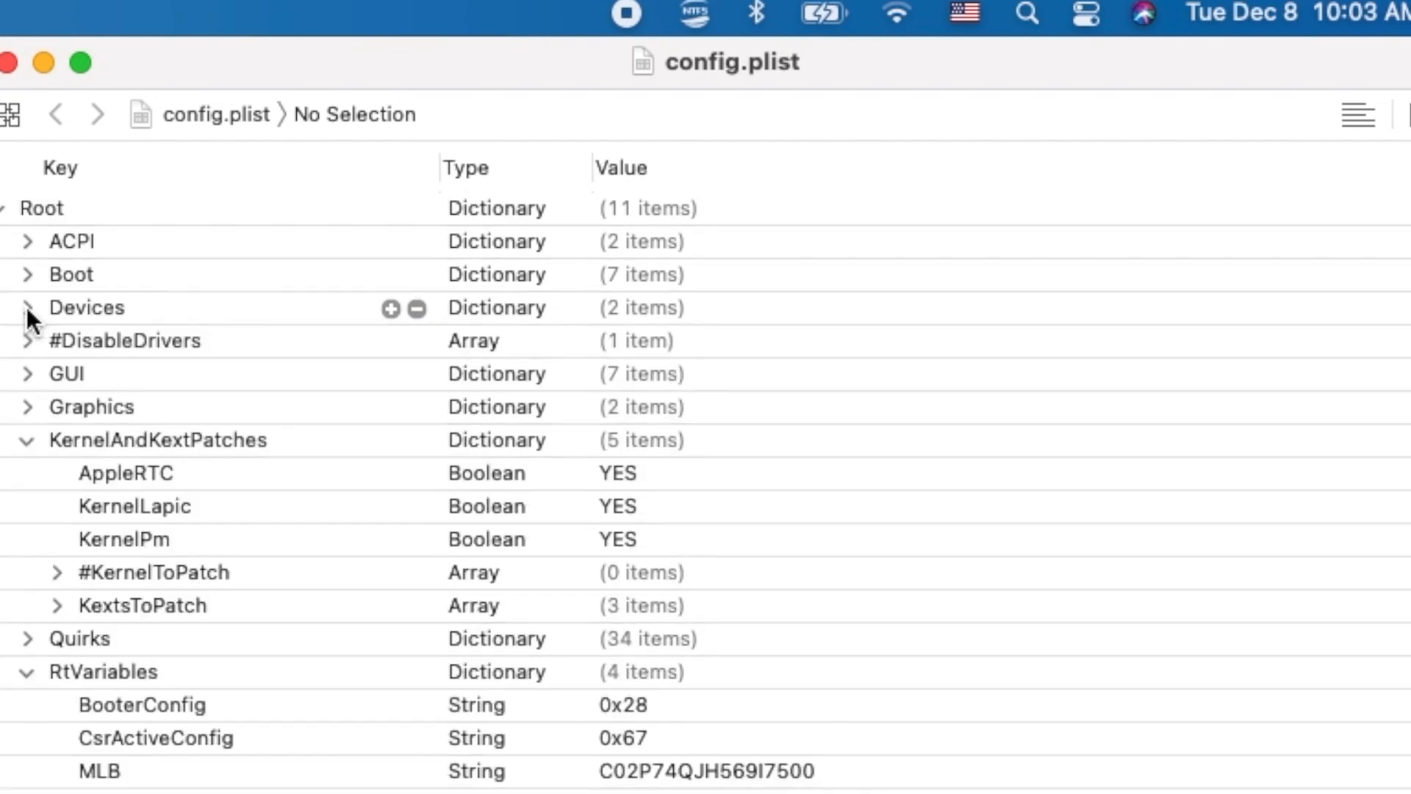
click(9, 309)
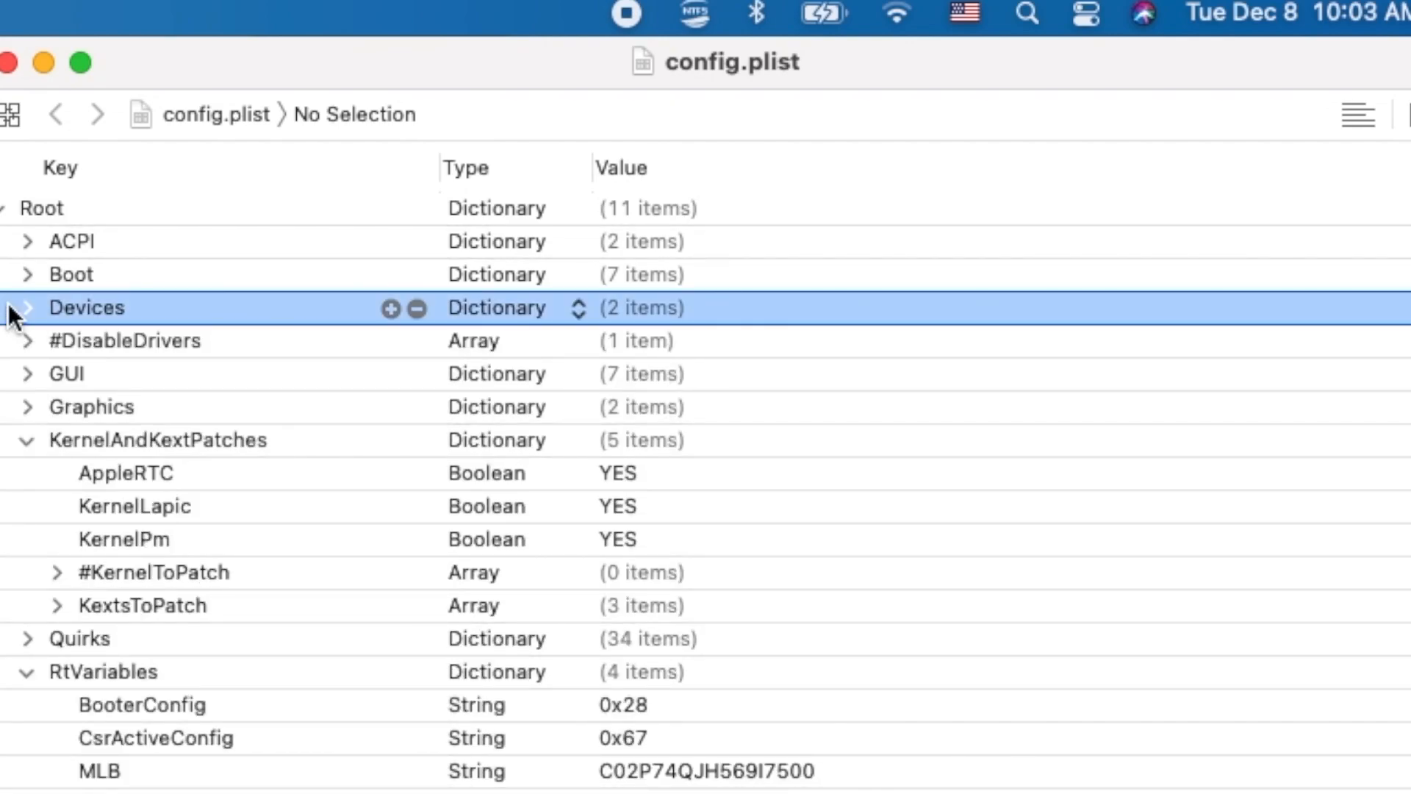
click(26, 307)
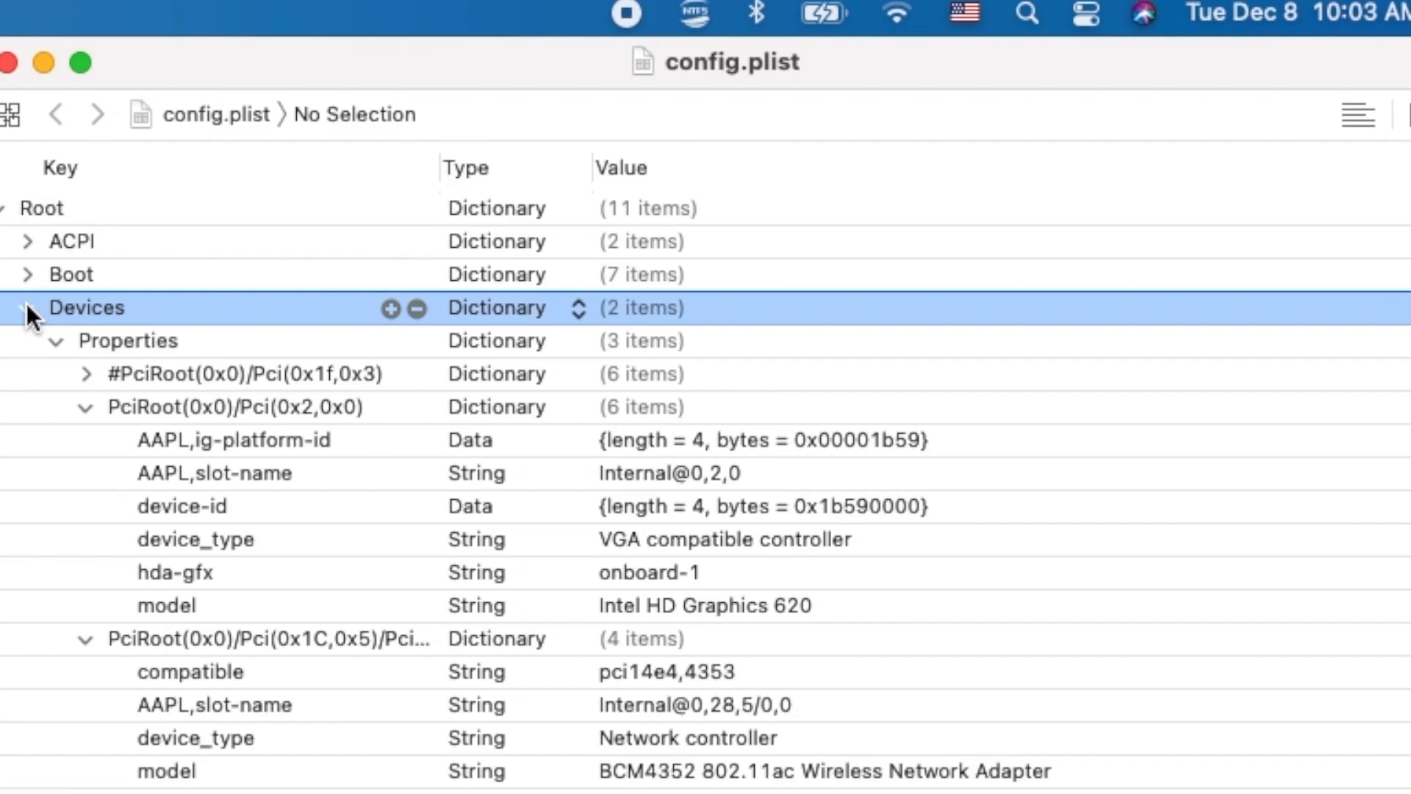
click(214, 450)
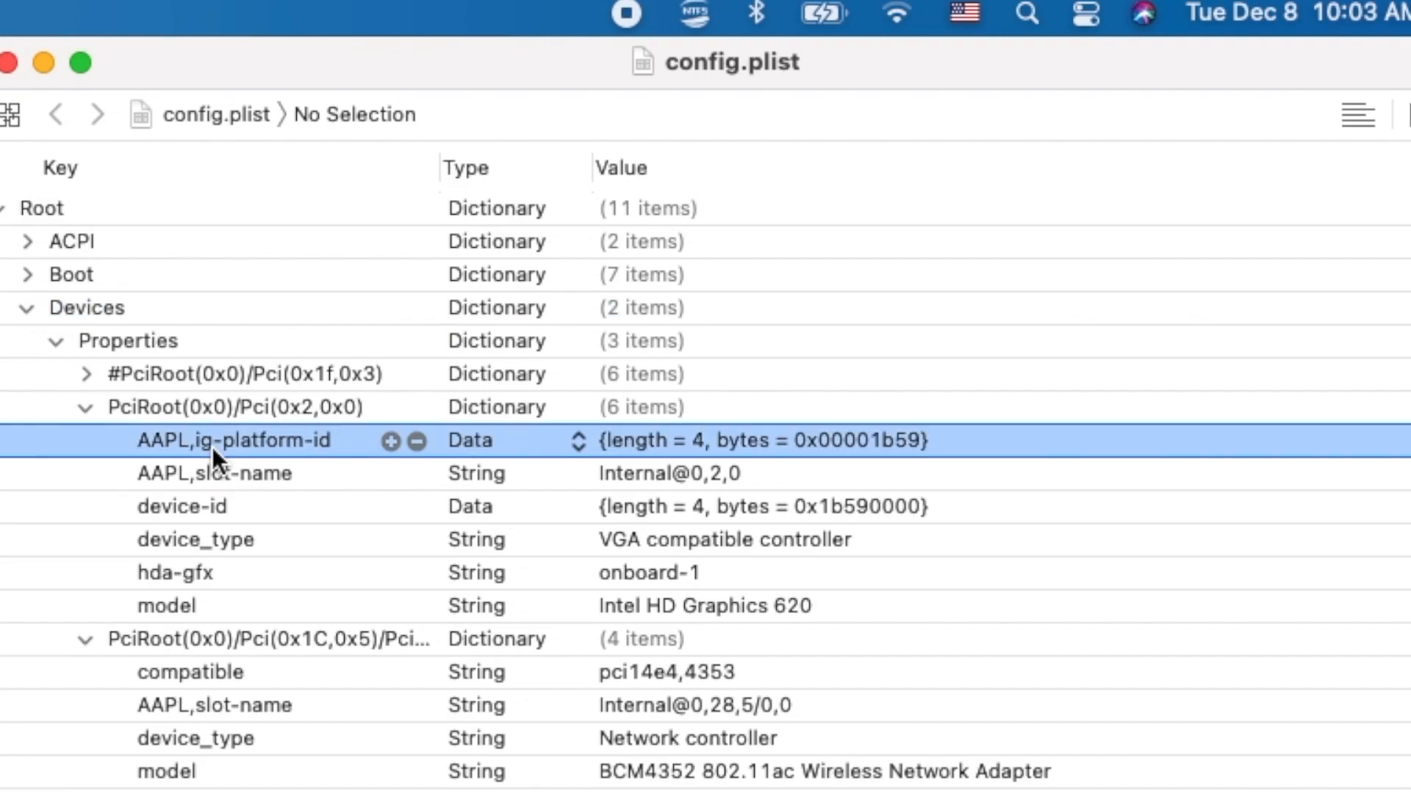
click(28, 312)
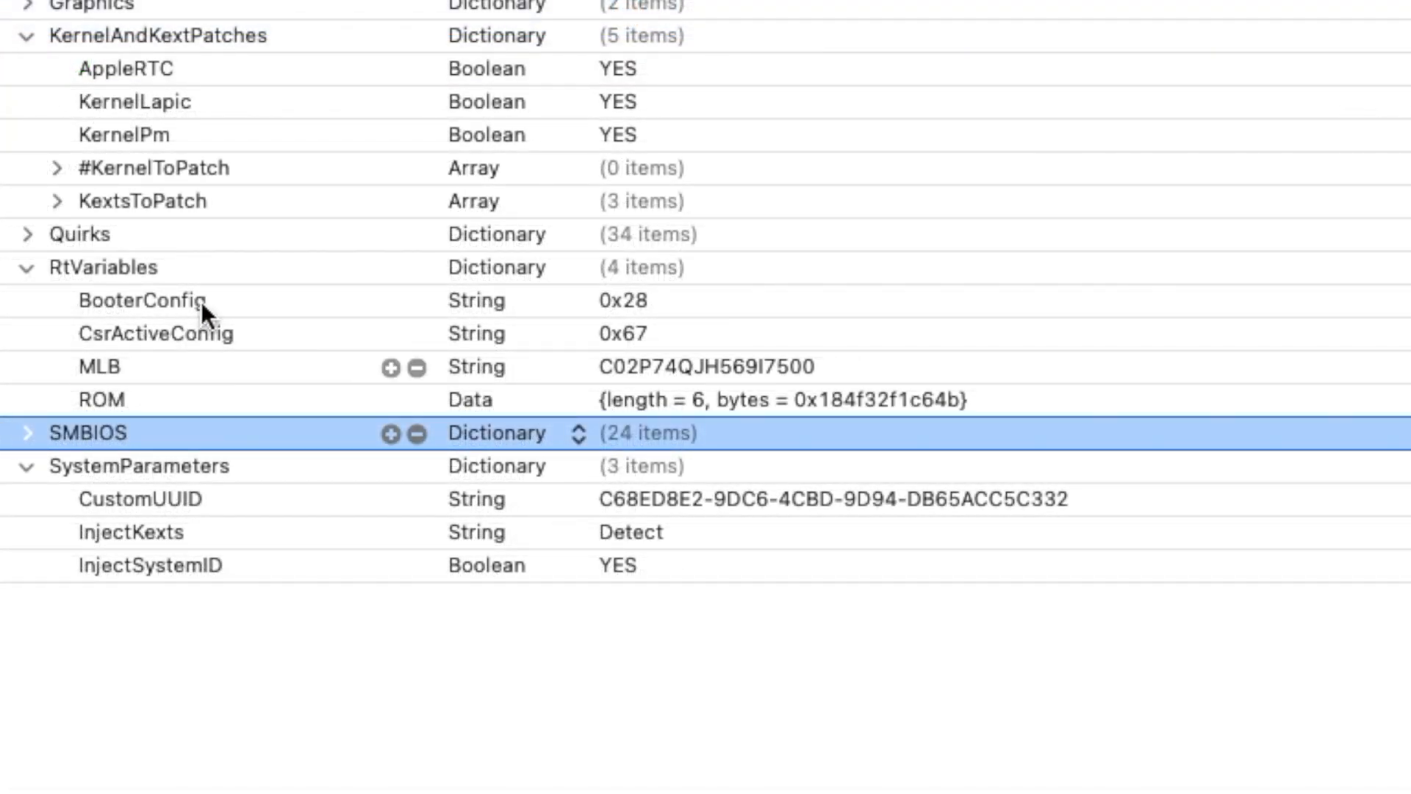
- Check the MLB and ROM entries in RtVariables, and look up en0 in IORegistryExplorer, quitting it when done
click(691, 366)
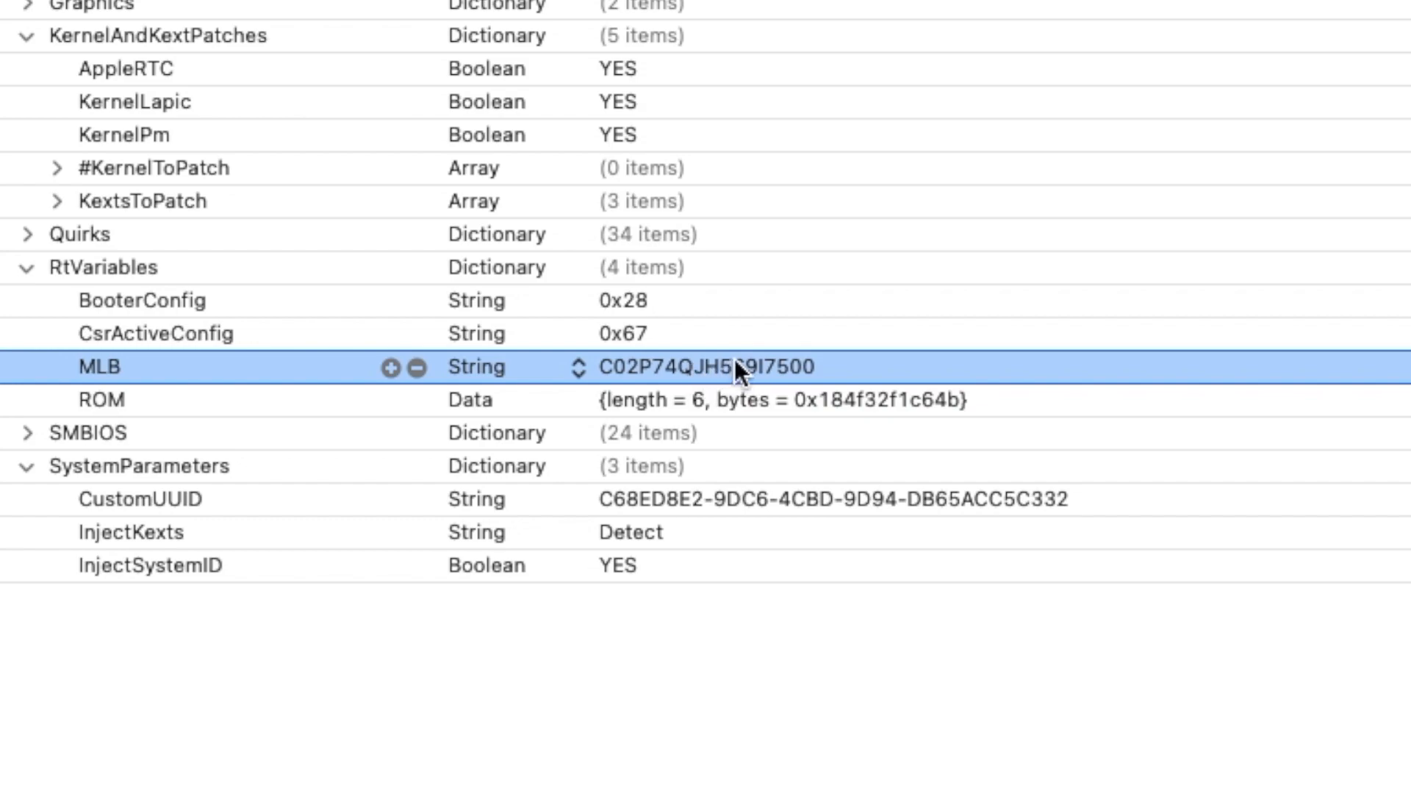
click(746, 399)
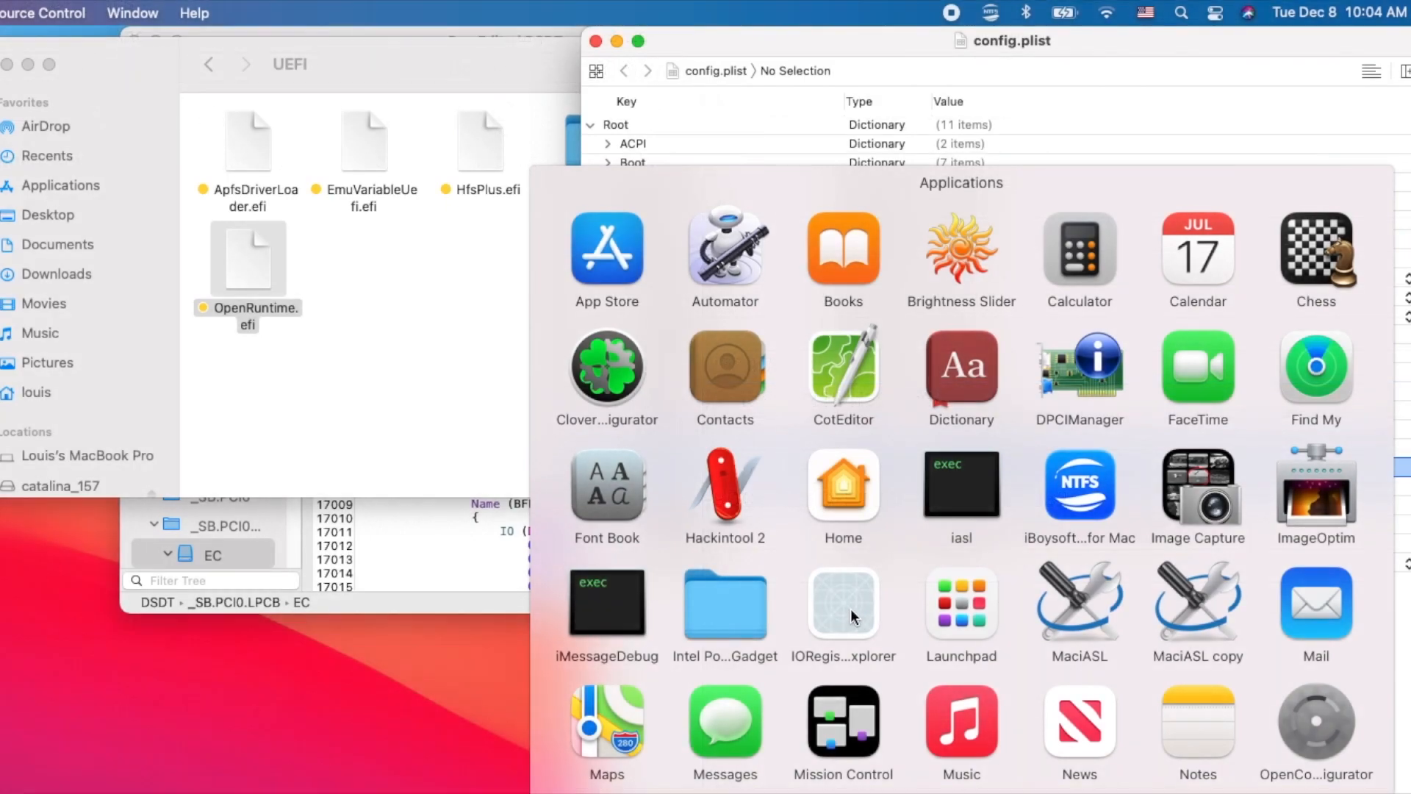
click(850, 610)
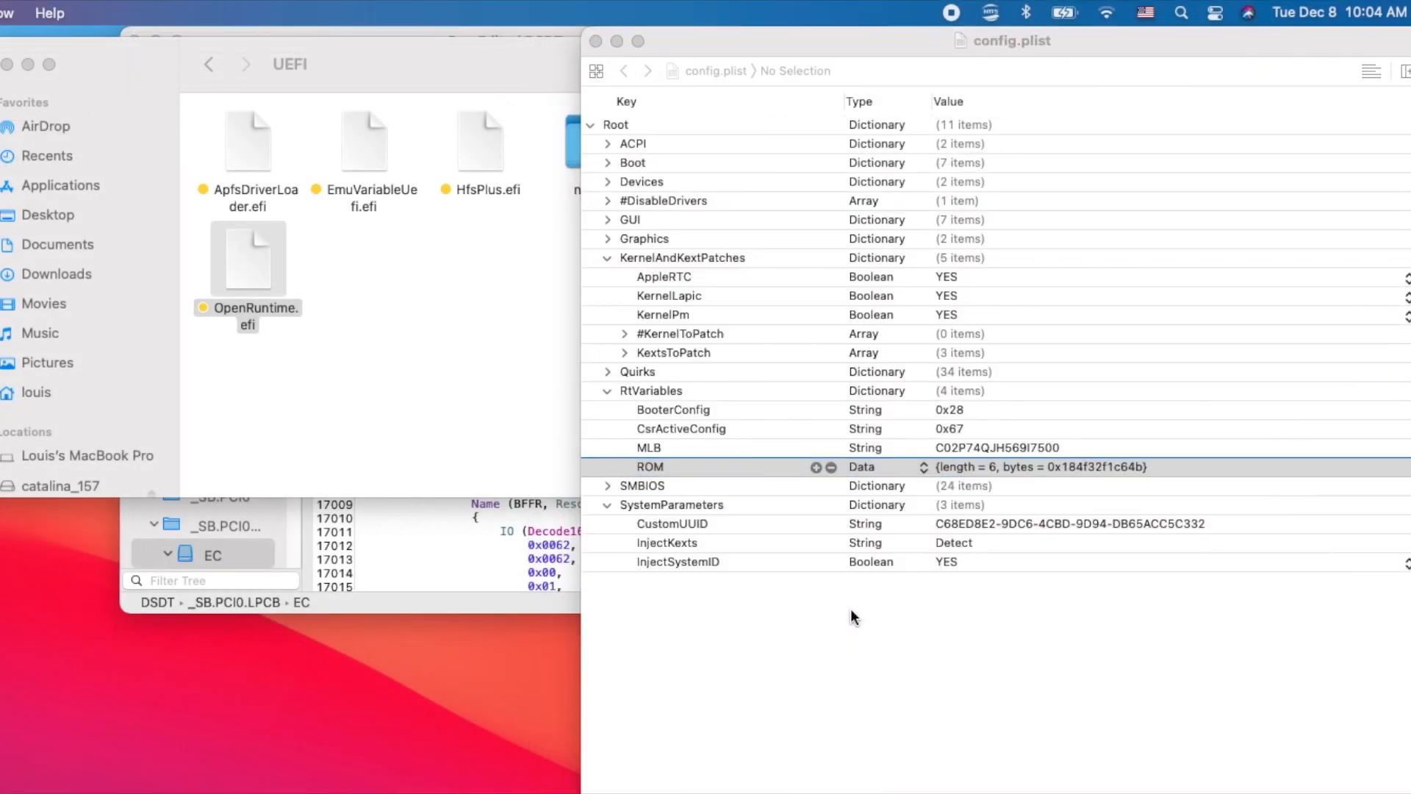
click(331, 419)
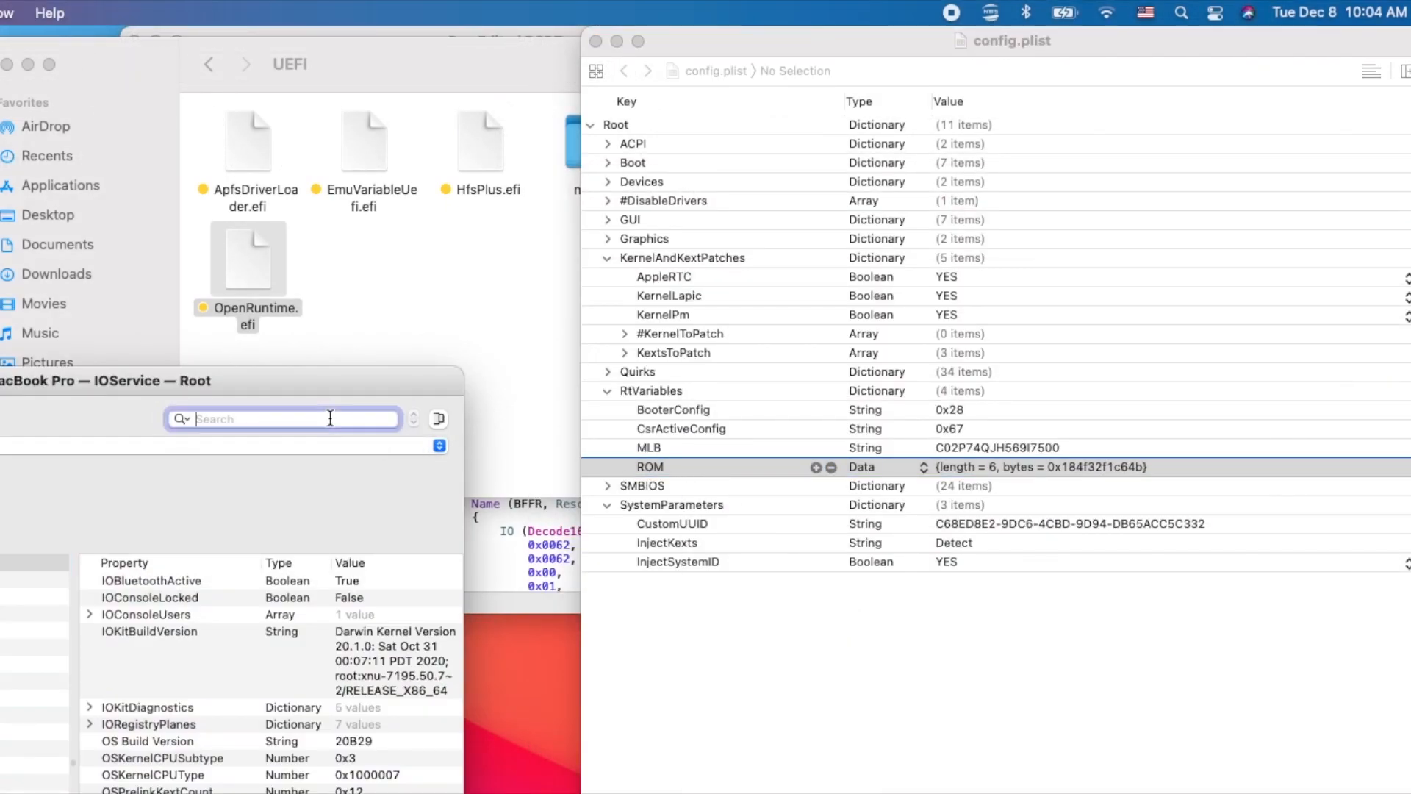
text(en0)
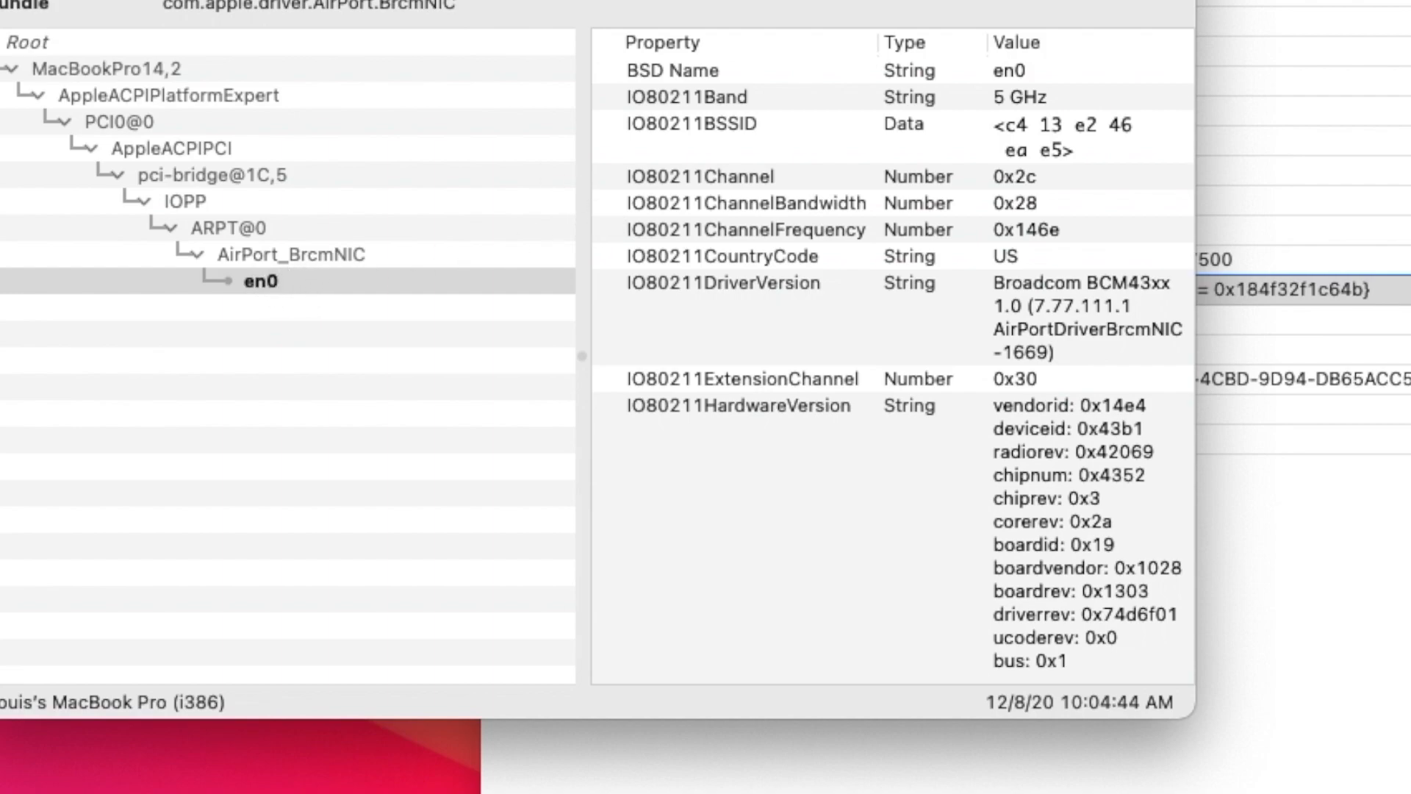
key(super+q)
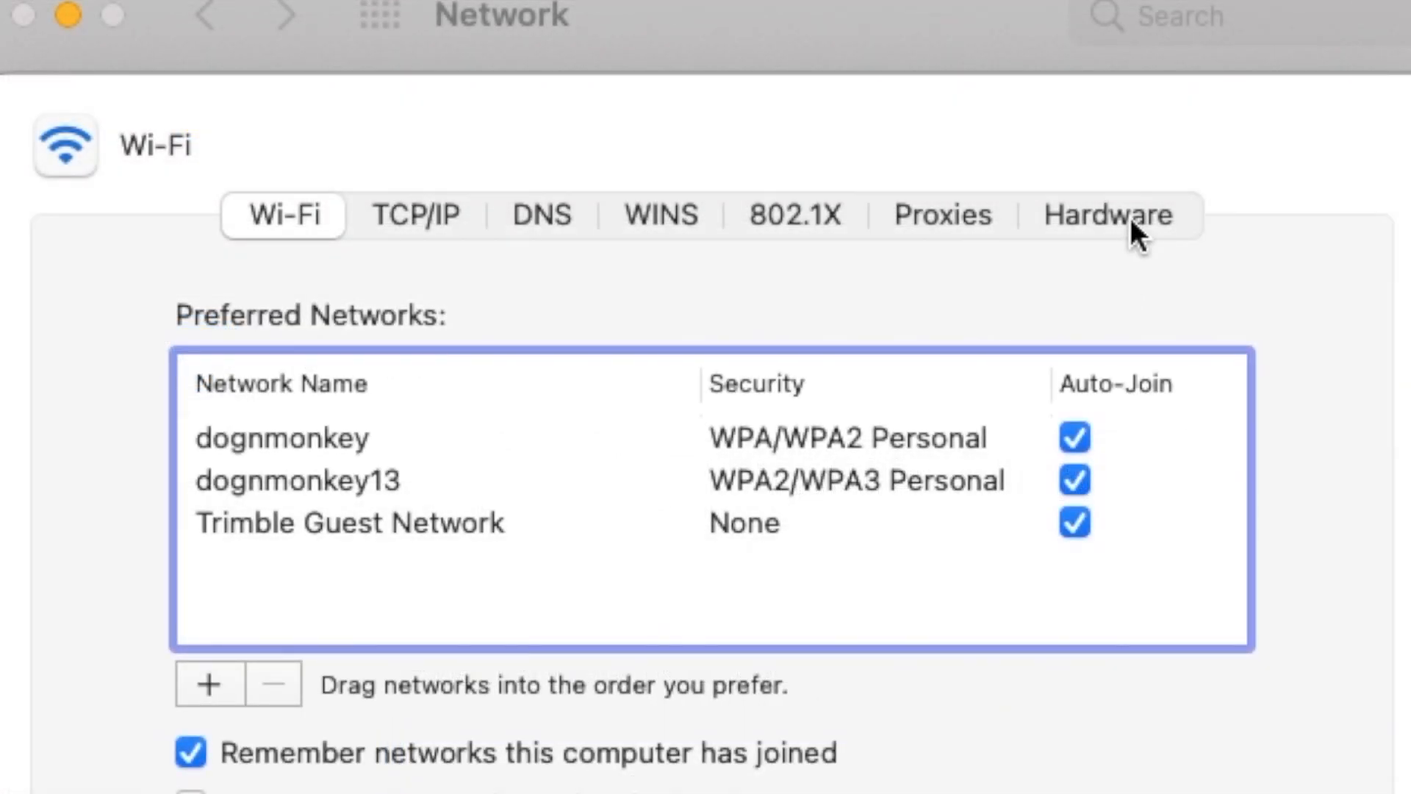
- View the Wi-Fi adapter's hardware details in Network preferences, and check the system's Wi-Fi and Bluetooth status
click(1132, 215)
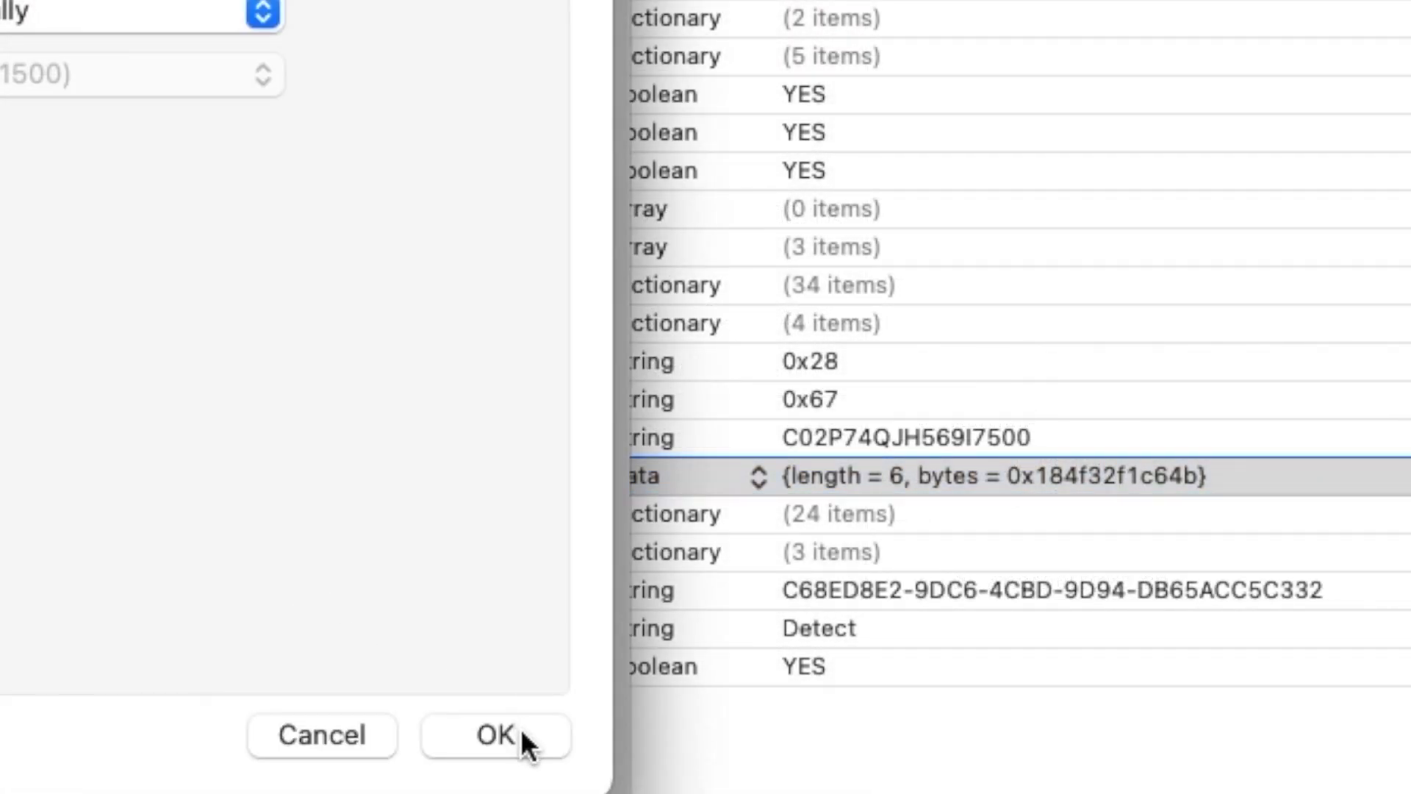
click(526, 744)
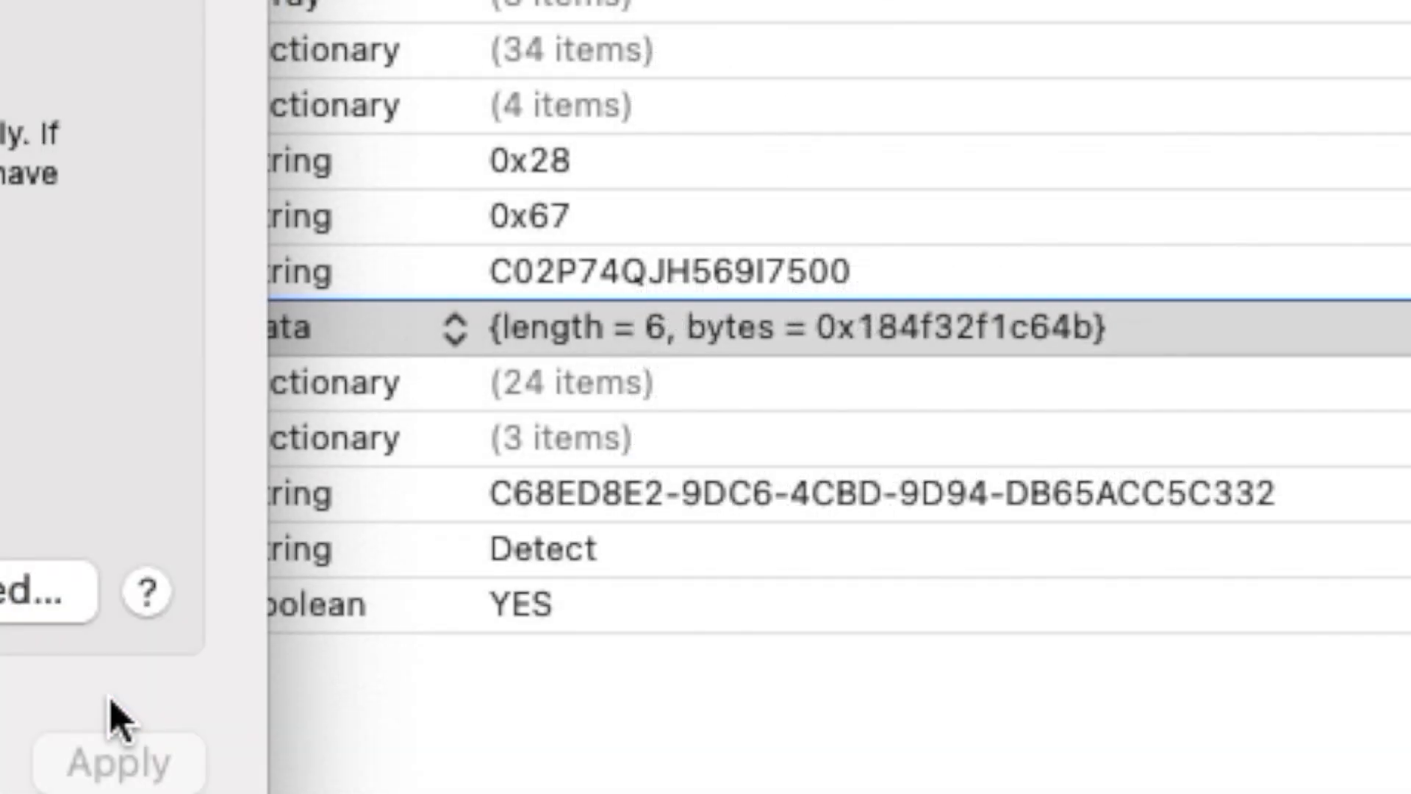
key(super+q)
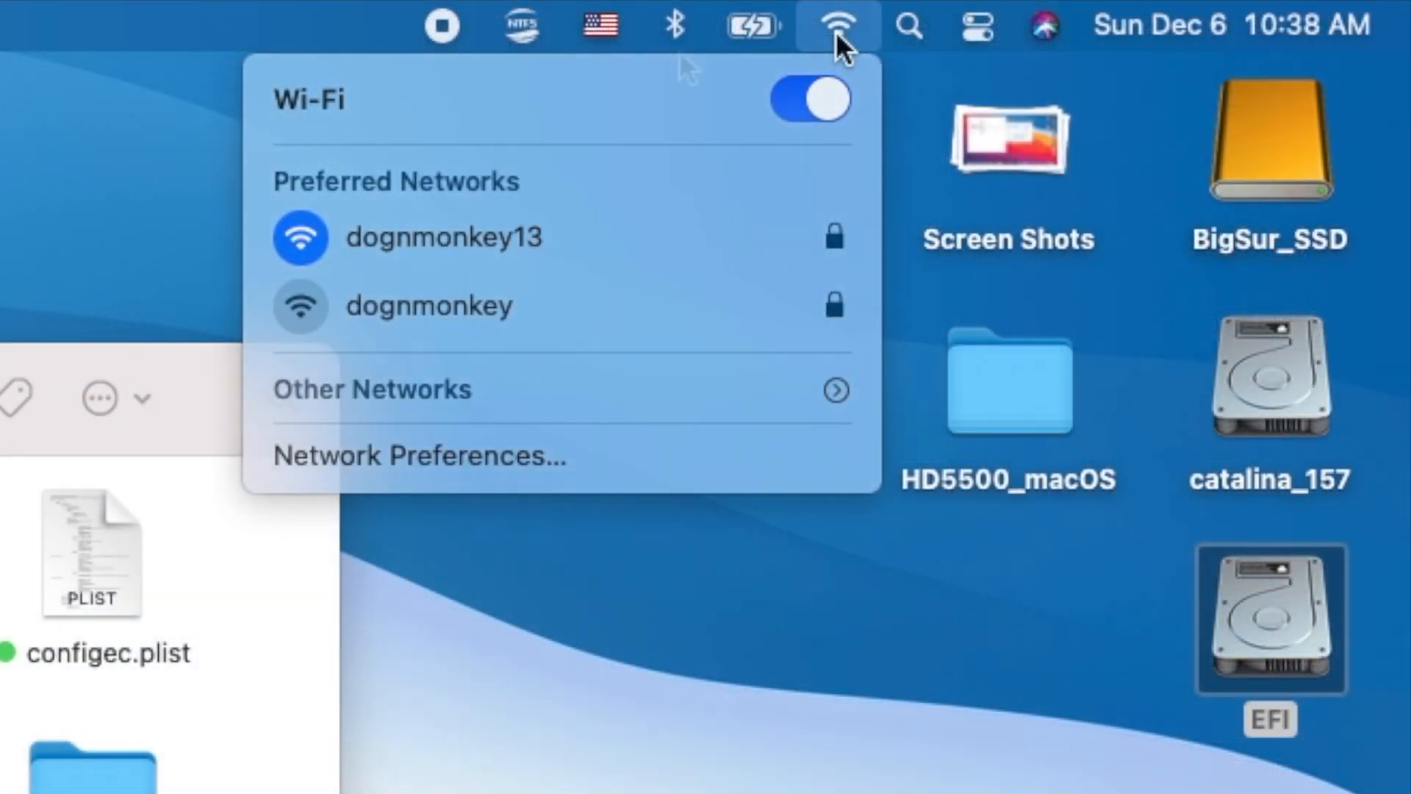
click(838, 33)
click(675, 22)
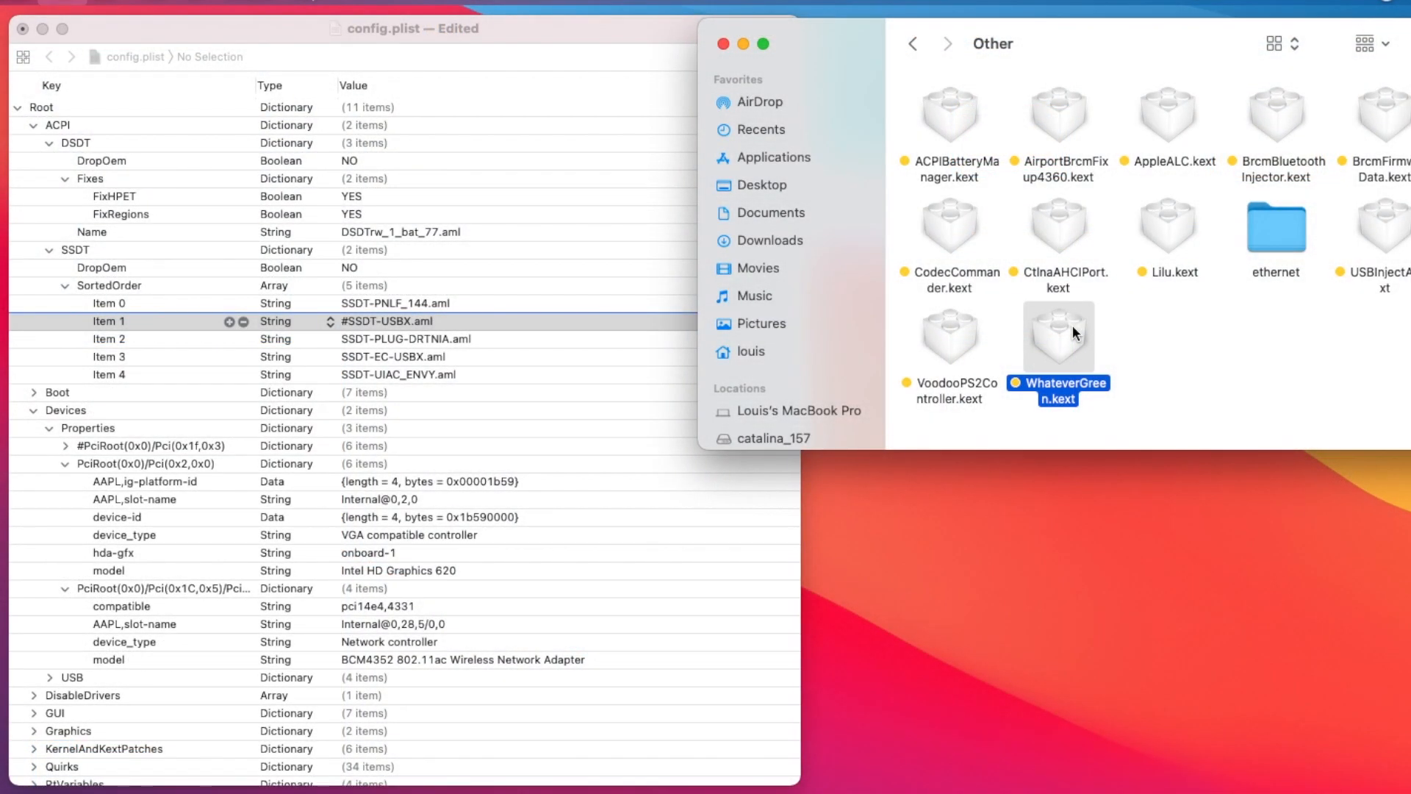
- Inspect the file information of WhateverGreen.kext, and highlight the SSDT-PNLF_144.aml entry in the SSDT SortedOrder array
key(super+i)
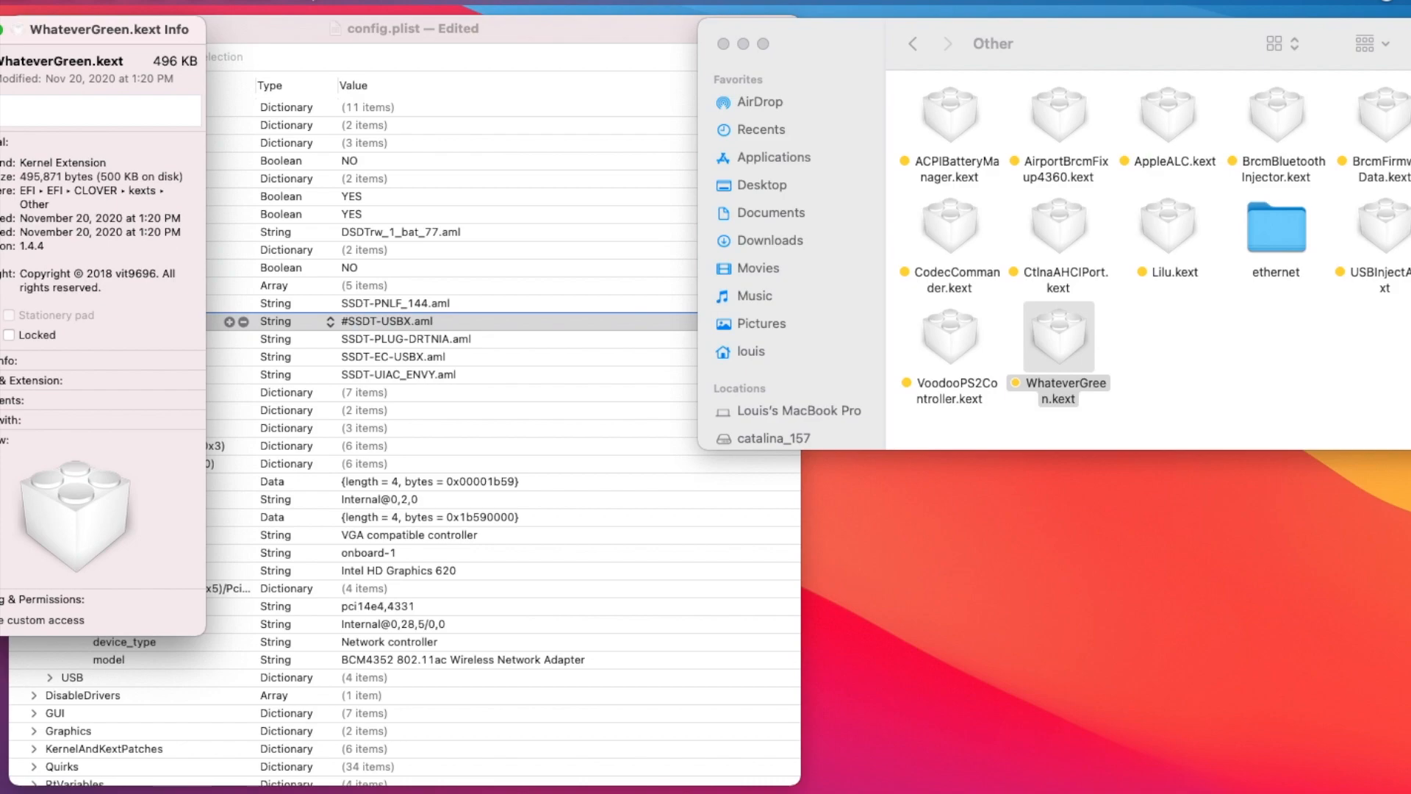
key(super+w)
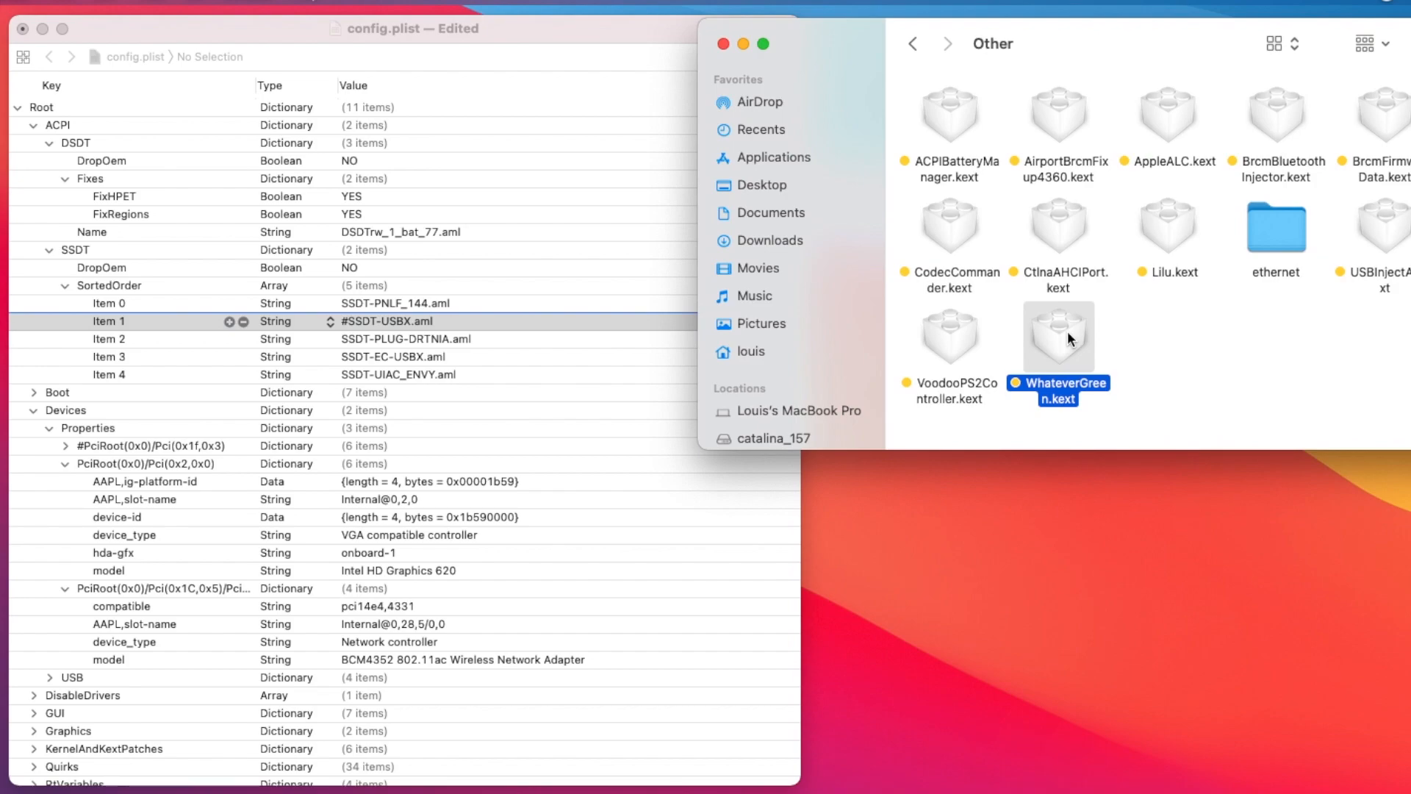
click(576, 304)
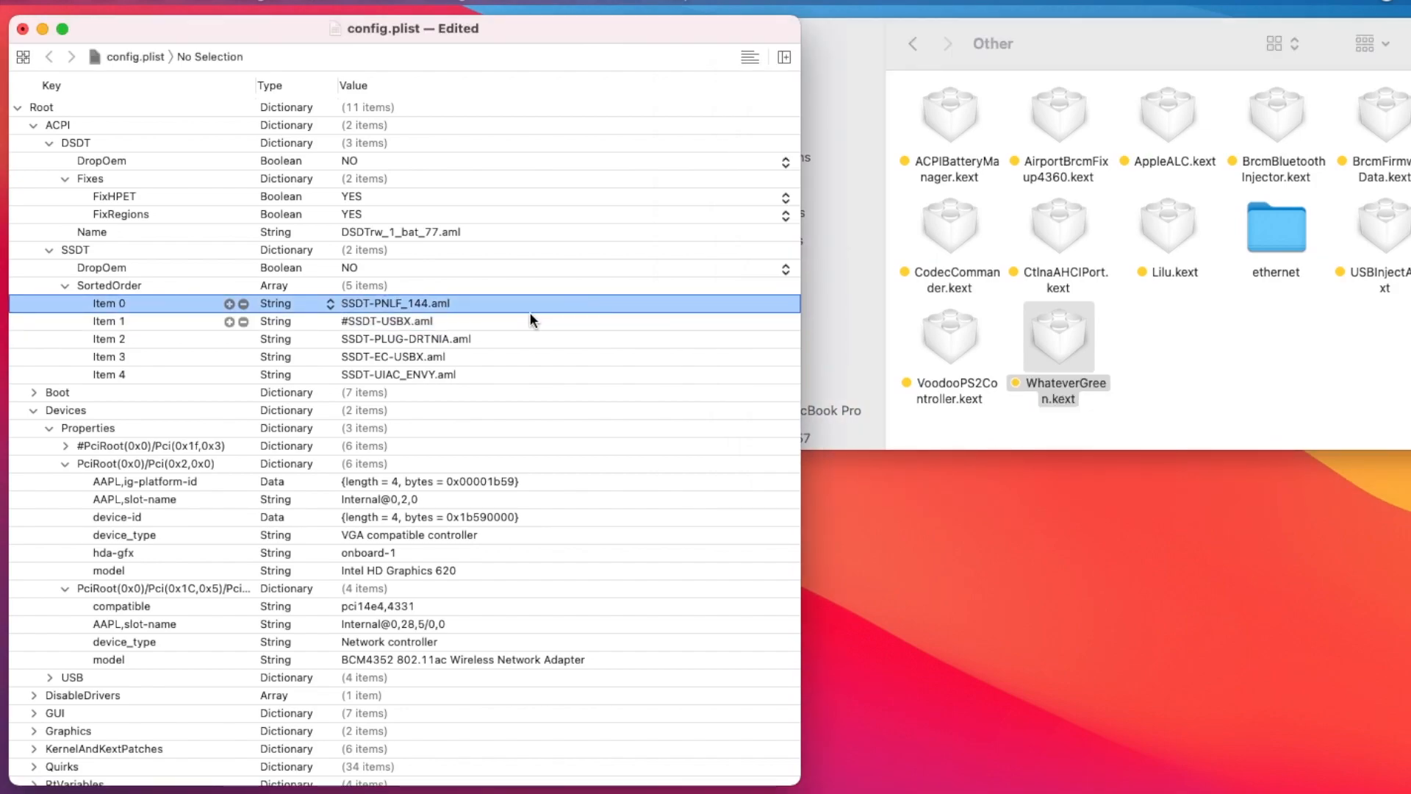
- Go from the kexts folder to ACPI/patched, look through its AML files and select SSDT-PNLF.aml
click(913, 44)
click(914, 43)
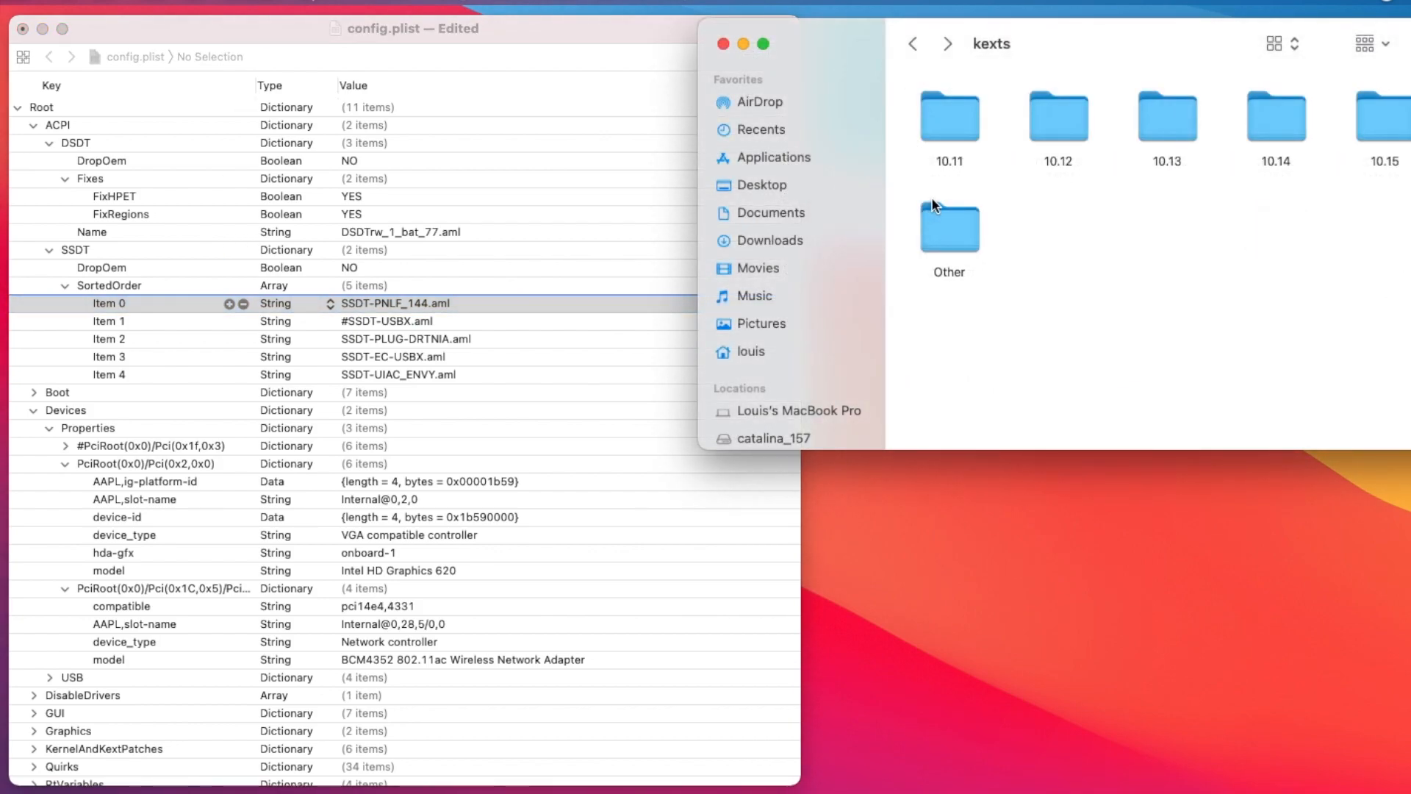
click(913, 45)
double_click(942, 126)
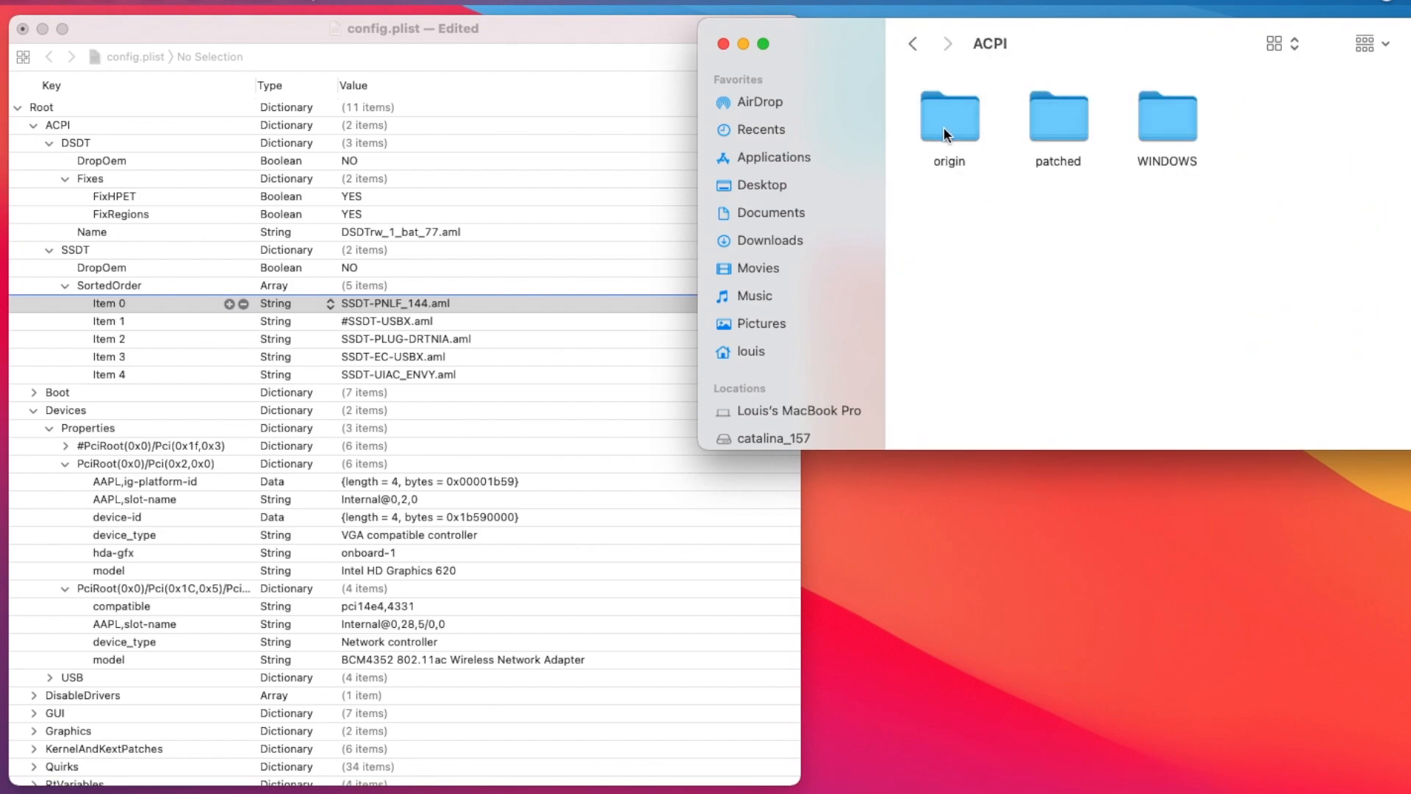
double_click(1073, 130)
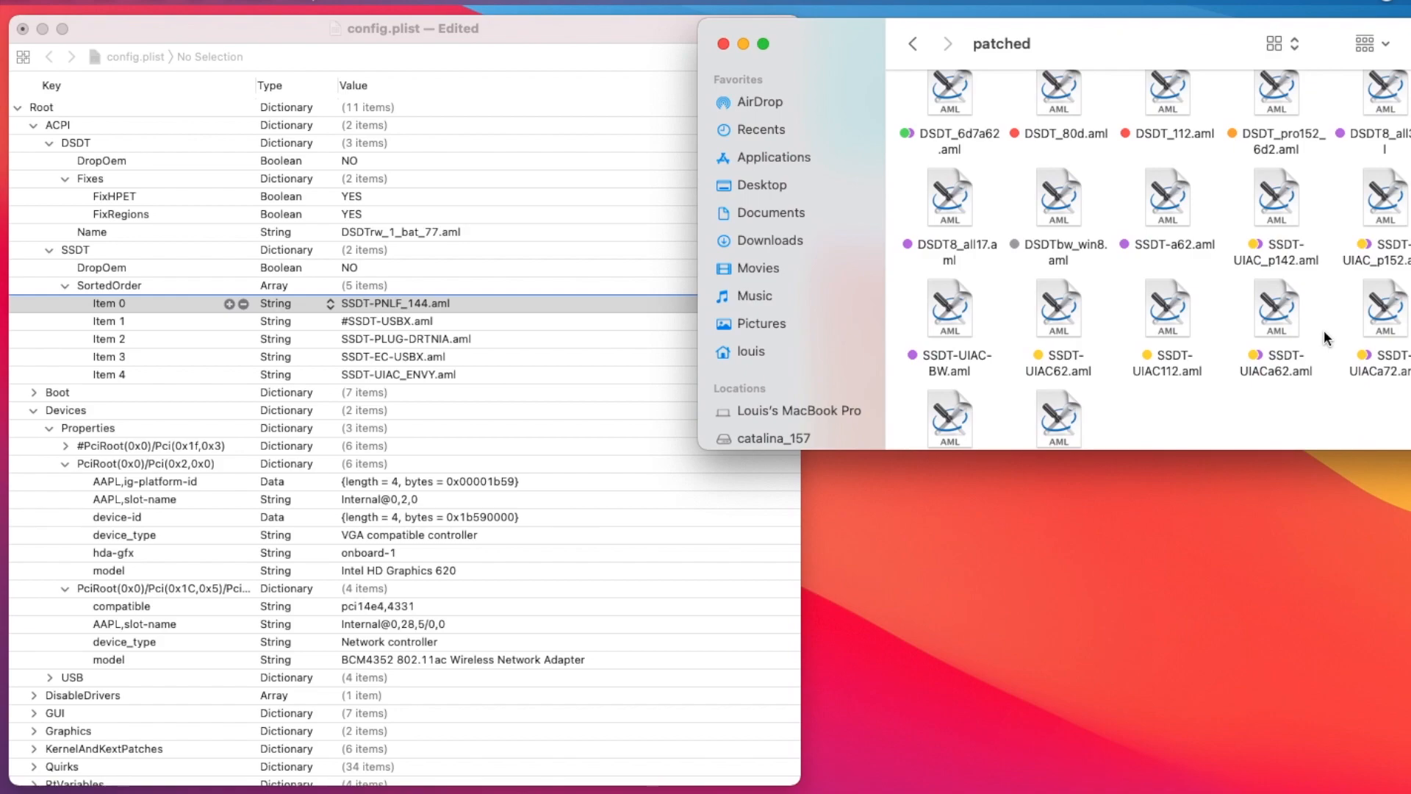
scroll(1325, 336, up, 4)
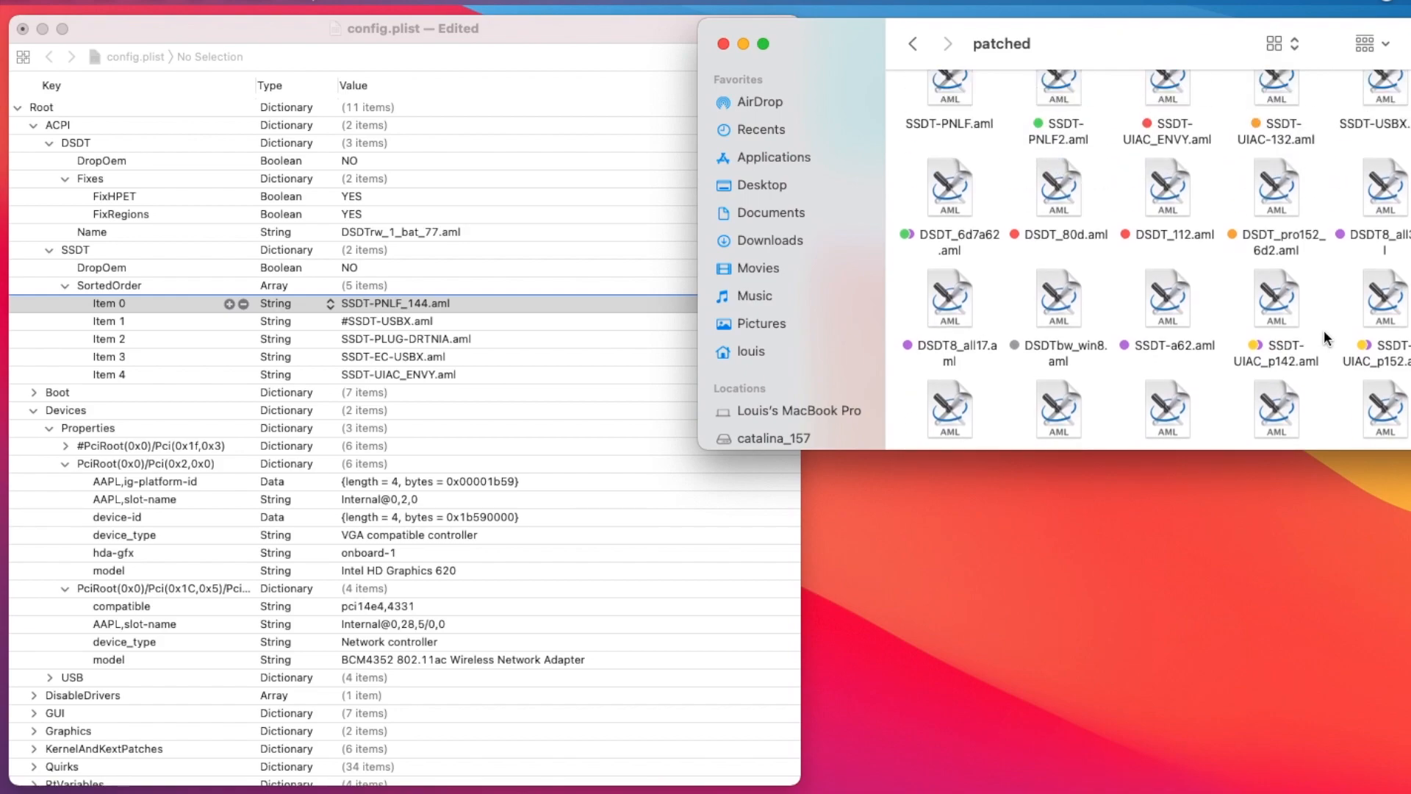
scroll(1324, 329, up, 1)
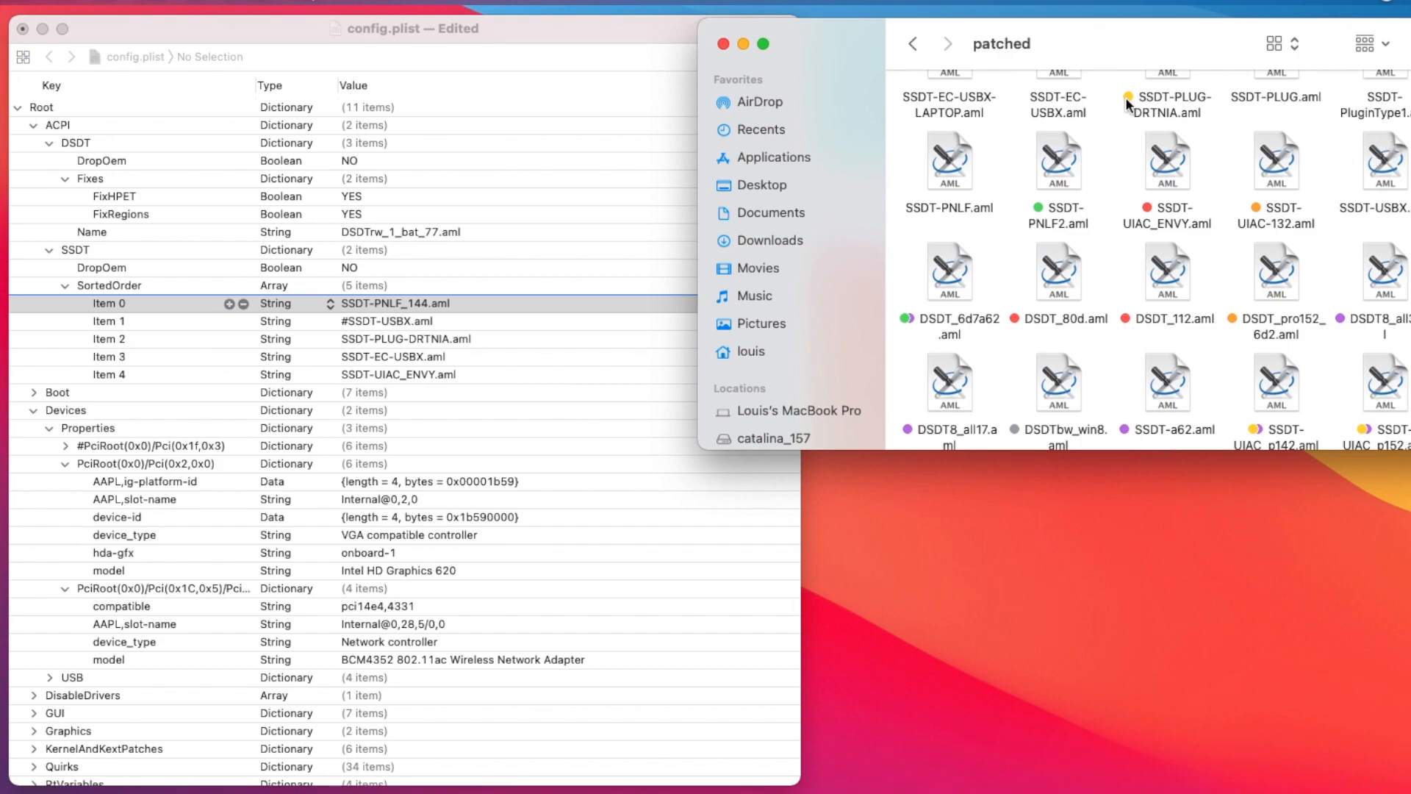
click(950, 182)
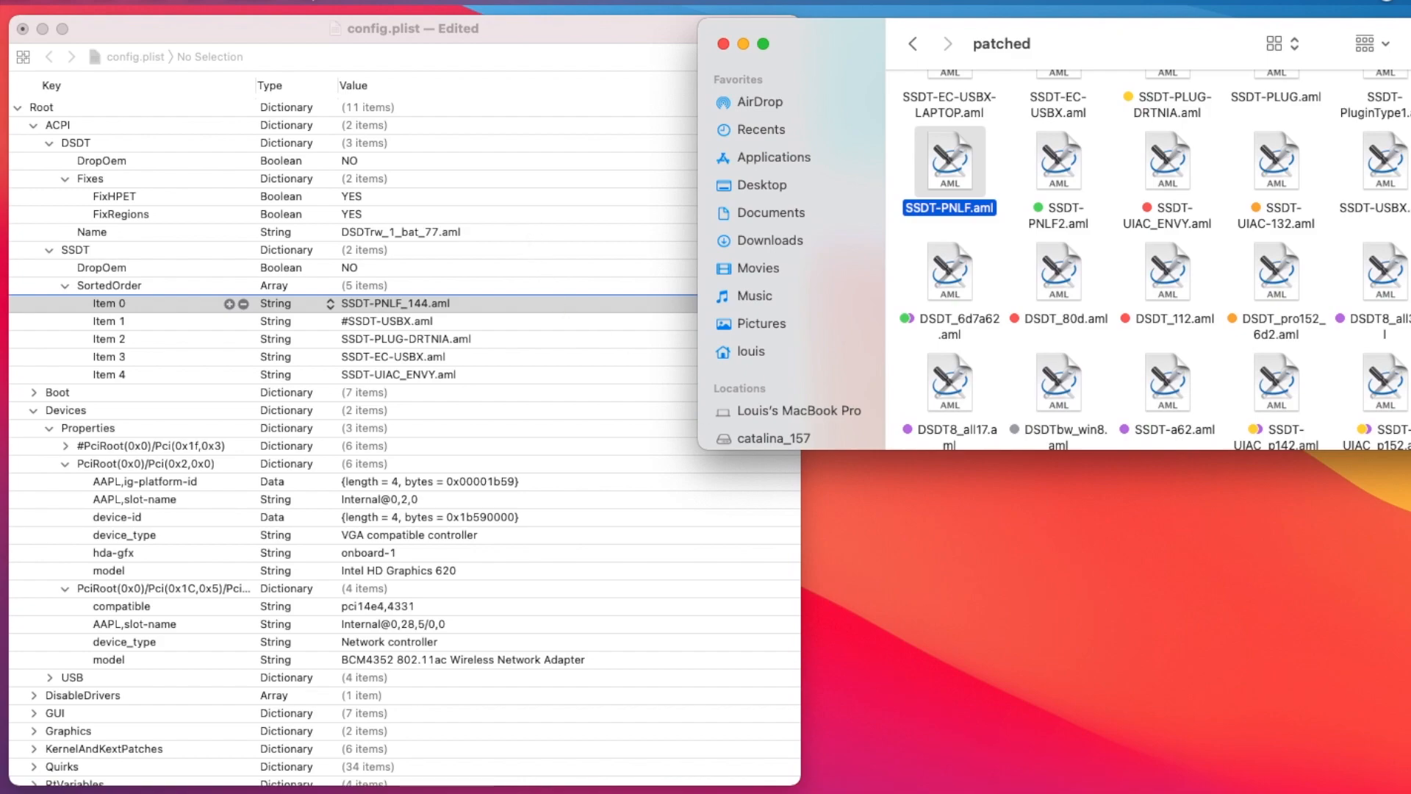
- Lower the built-in display's brightness in System Preferences to test backlight control
key(XF86MonBrightnessDown)
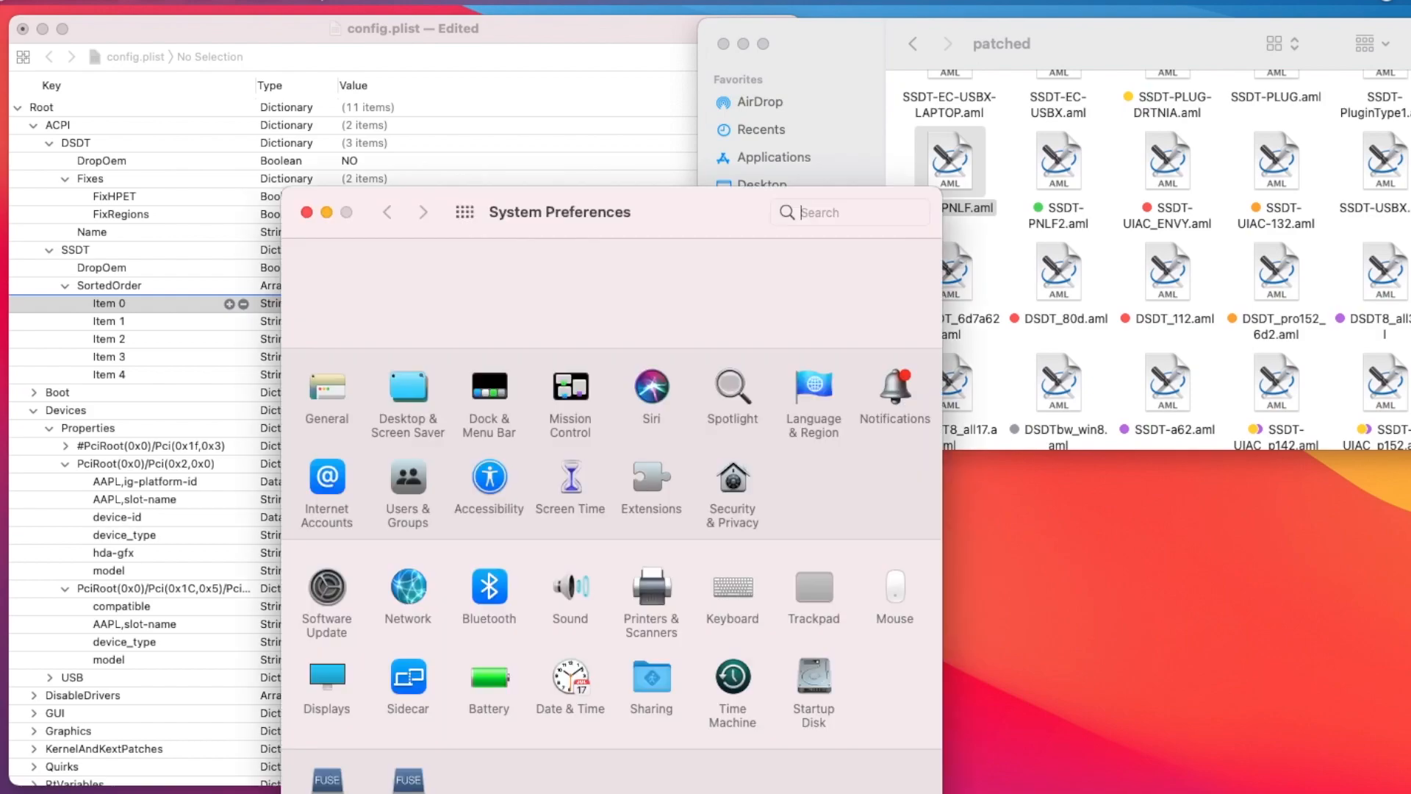
click(323, 678)
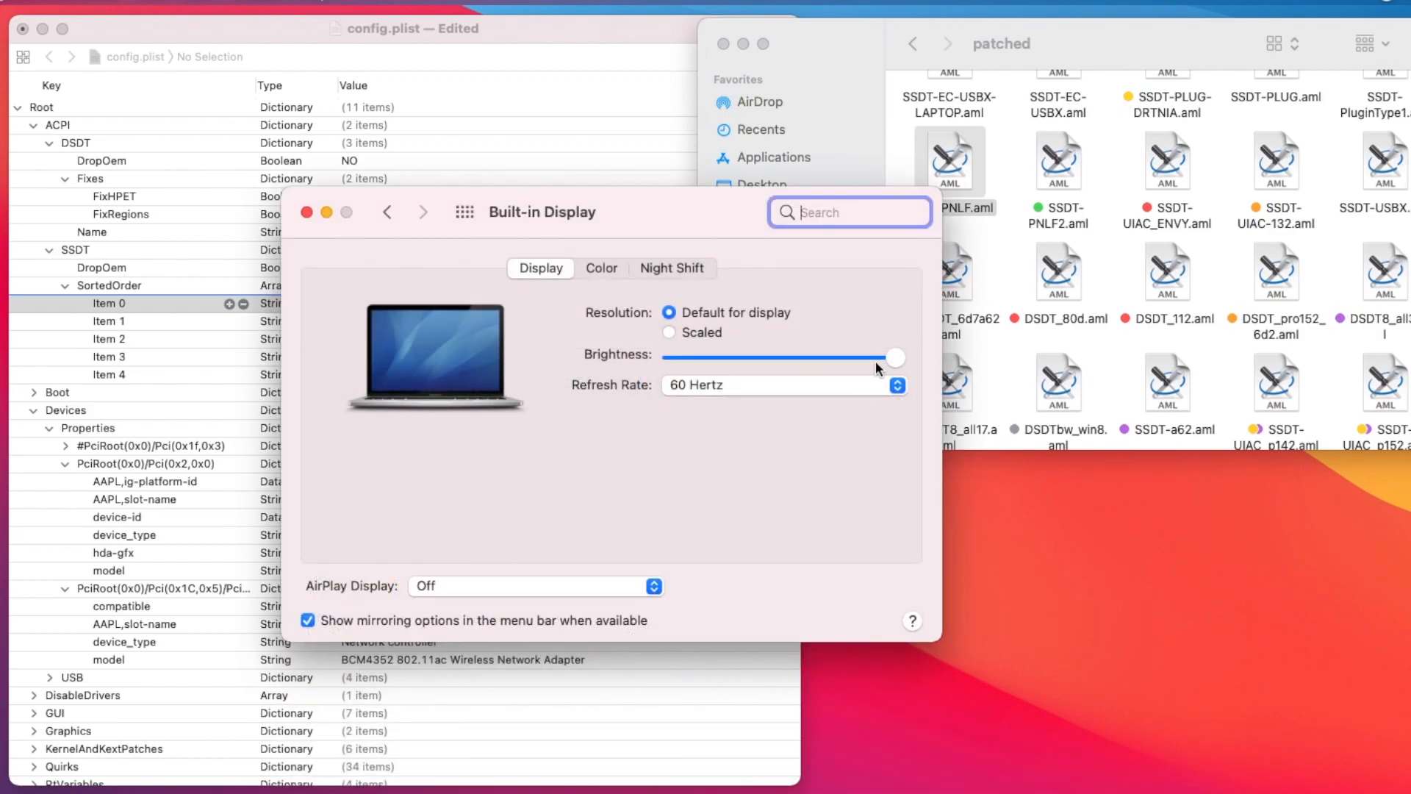
drag(892, 357, 767, 356)
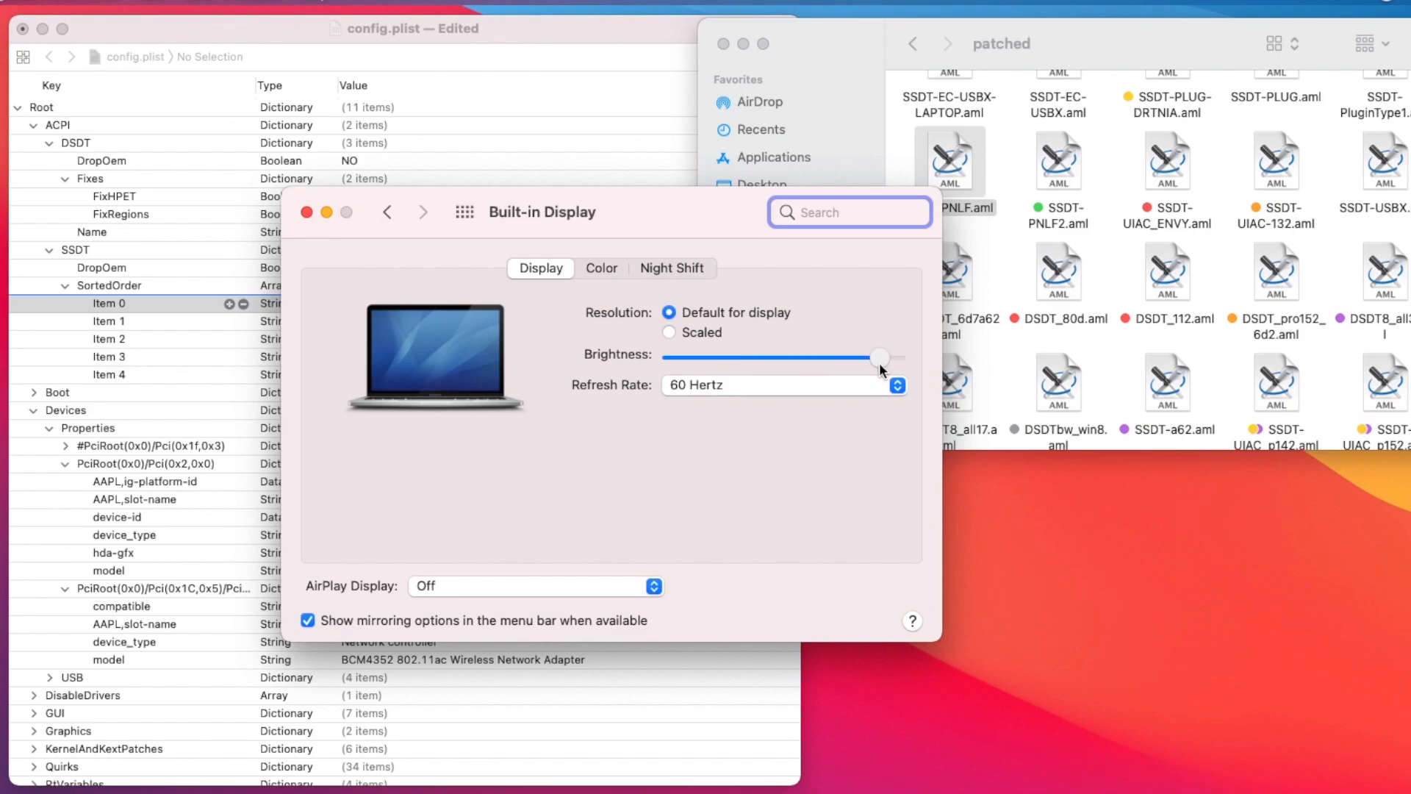
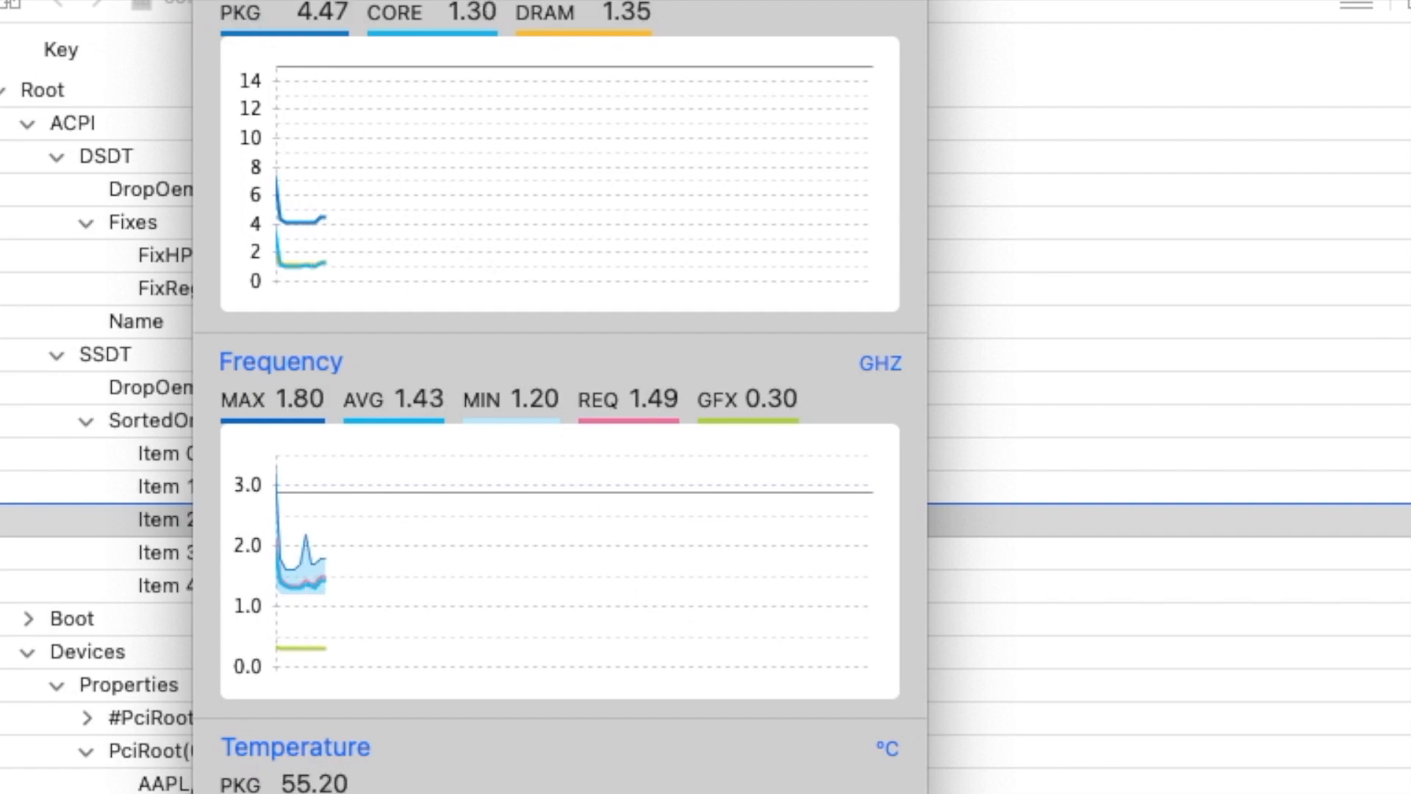
- Quit Intel Power Gadget and inspect the SSDT-EC-USBX.aml entry in the SSDT SortedOrder array of config.plist
key(super+q)
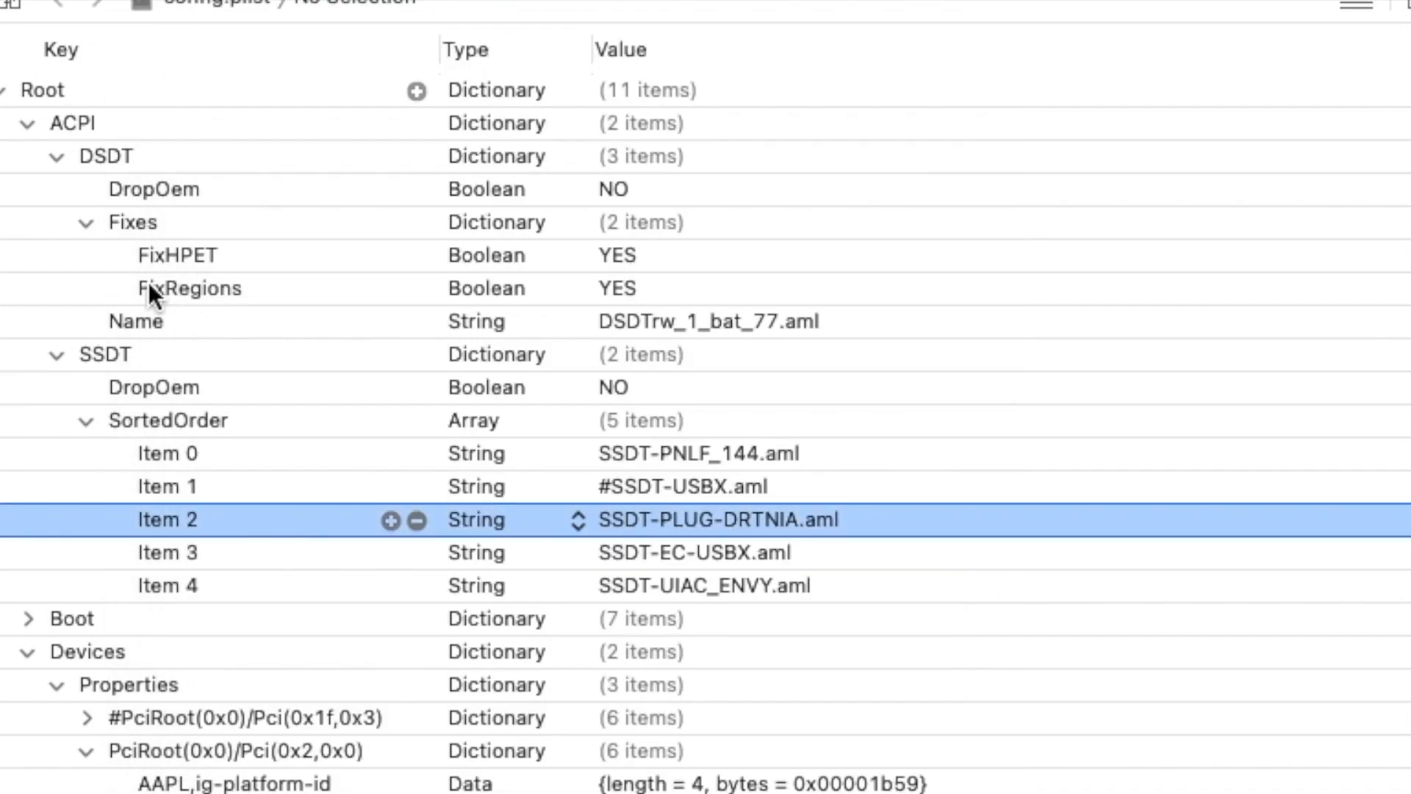
click(69, 554)
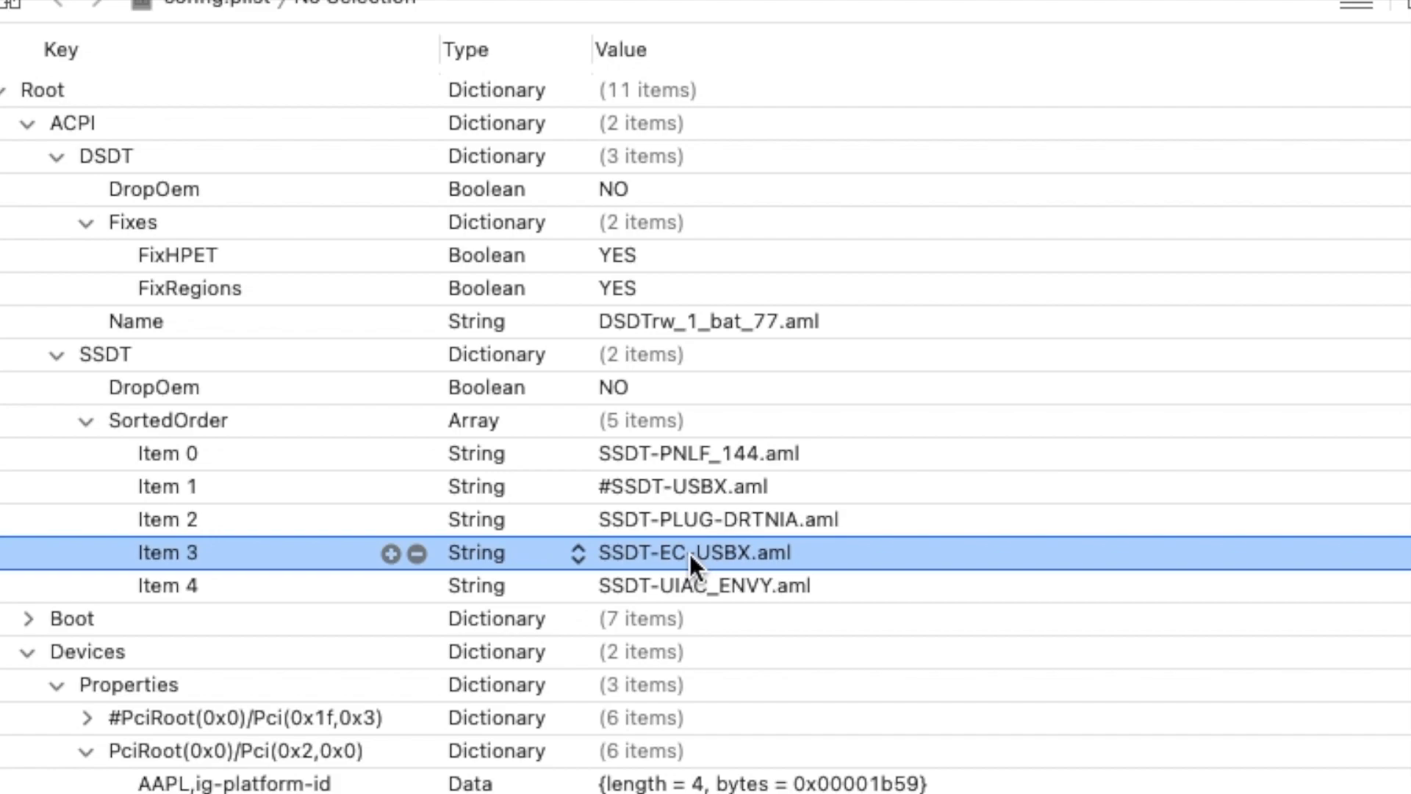
click(760, 559)
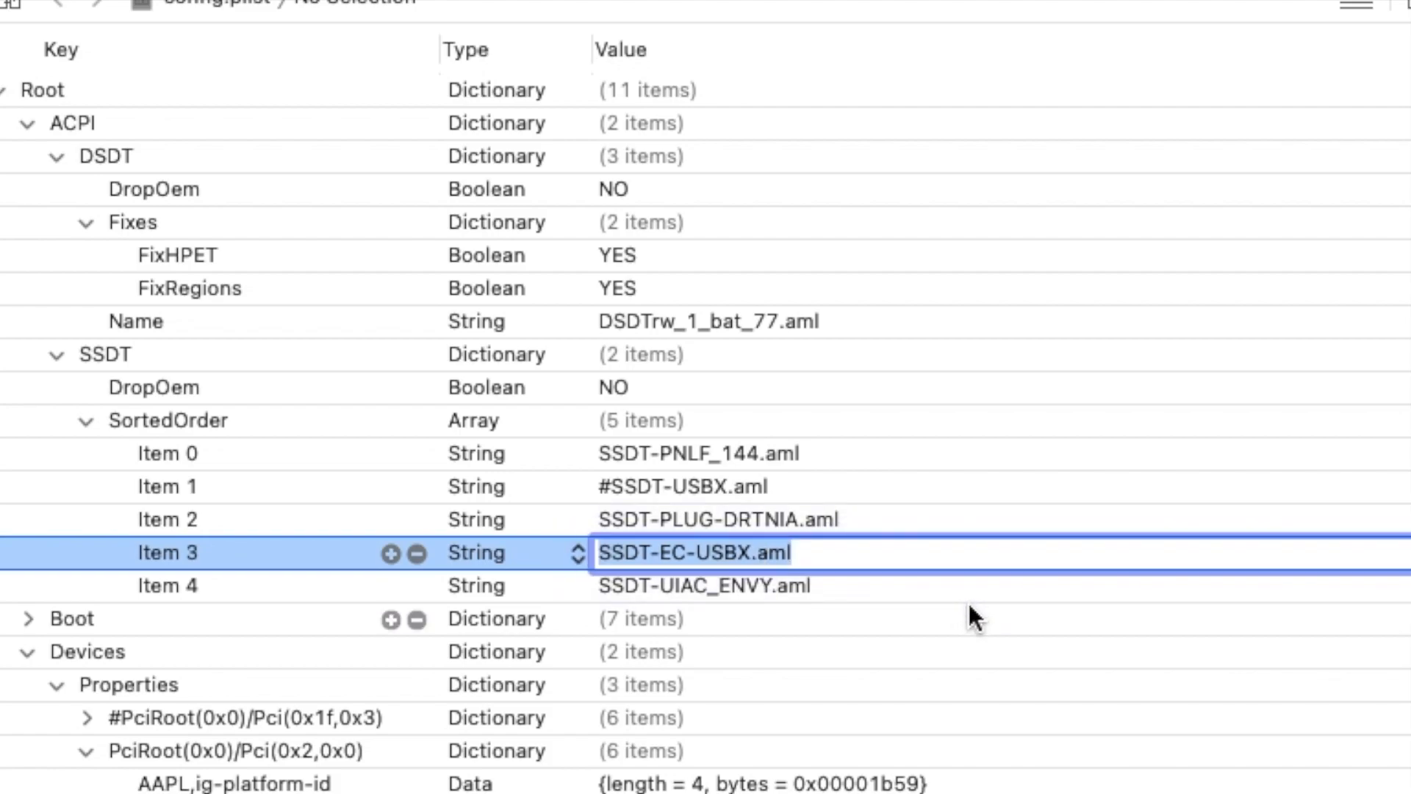
key(Escape)
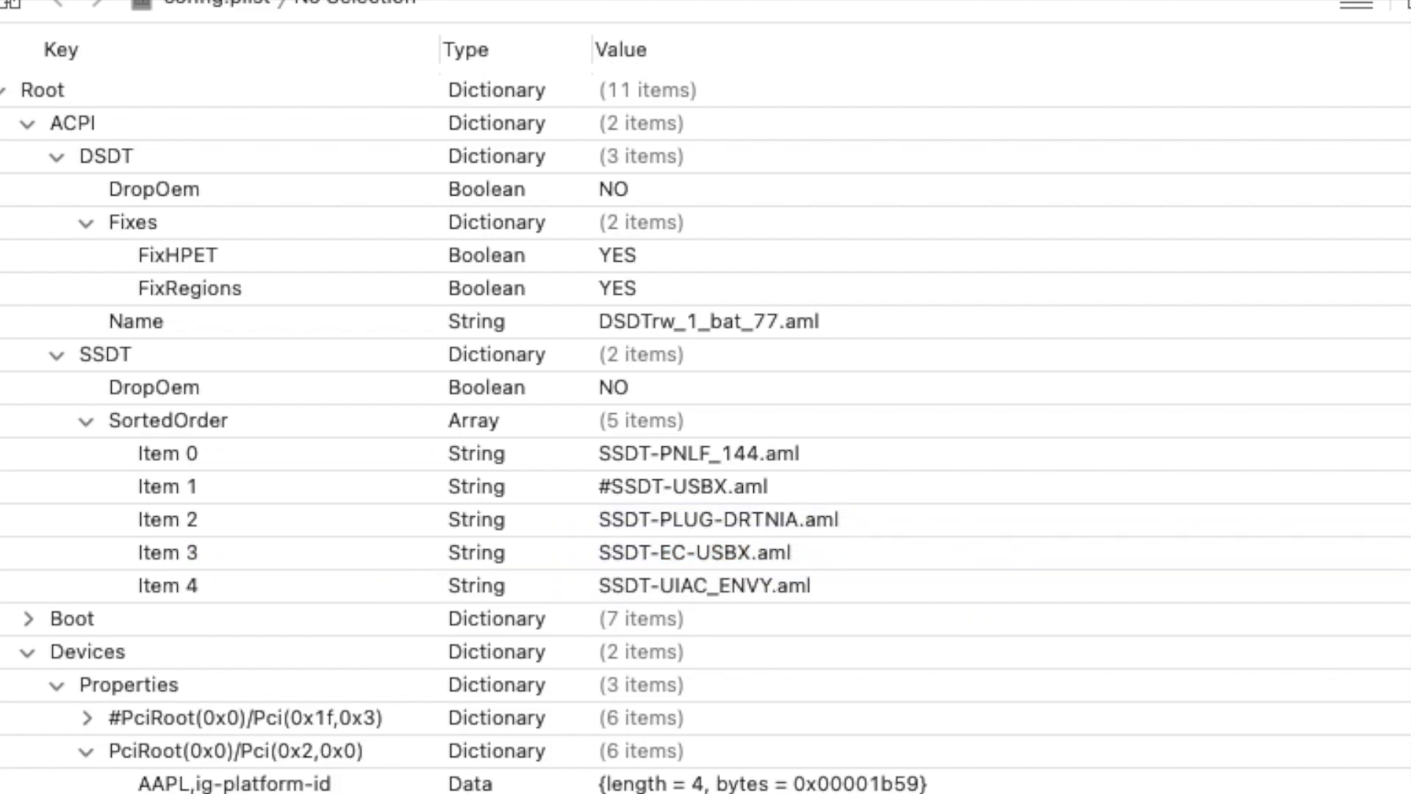
click(985, 560)
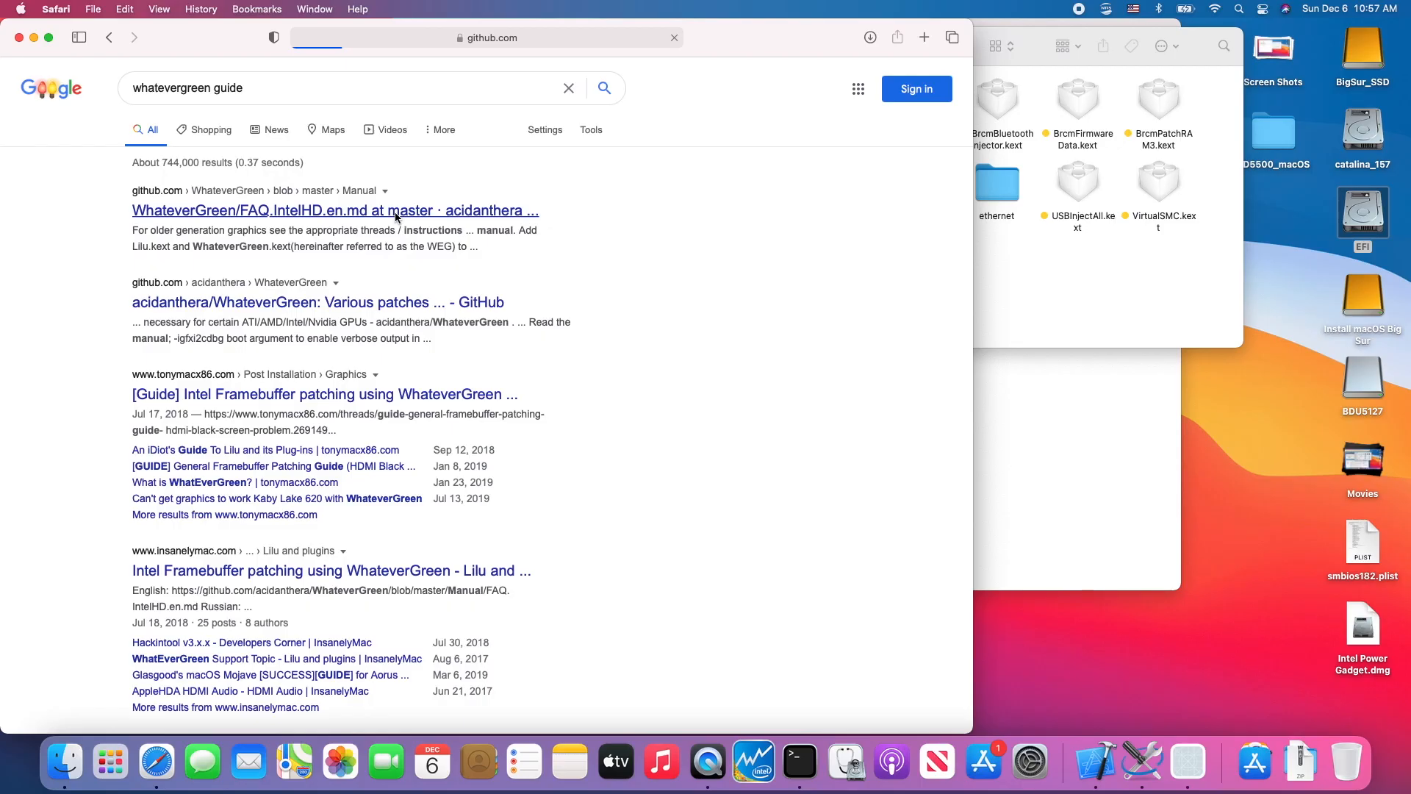
- Look through WhateverGreen's Intel HD Graphics FAQ on GitHub, from the general recommendations to the Kaby Lake (KBL/ABL) framebuffer list
click(395, 212)
scroll(513, 416, down, 15)
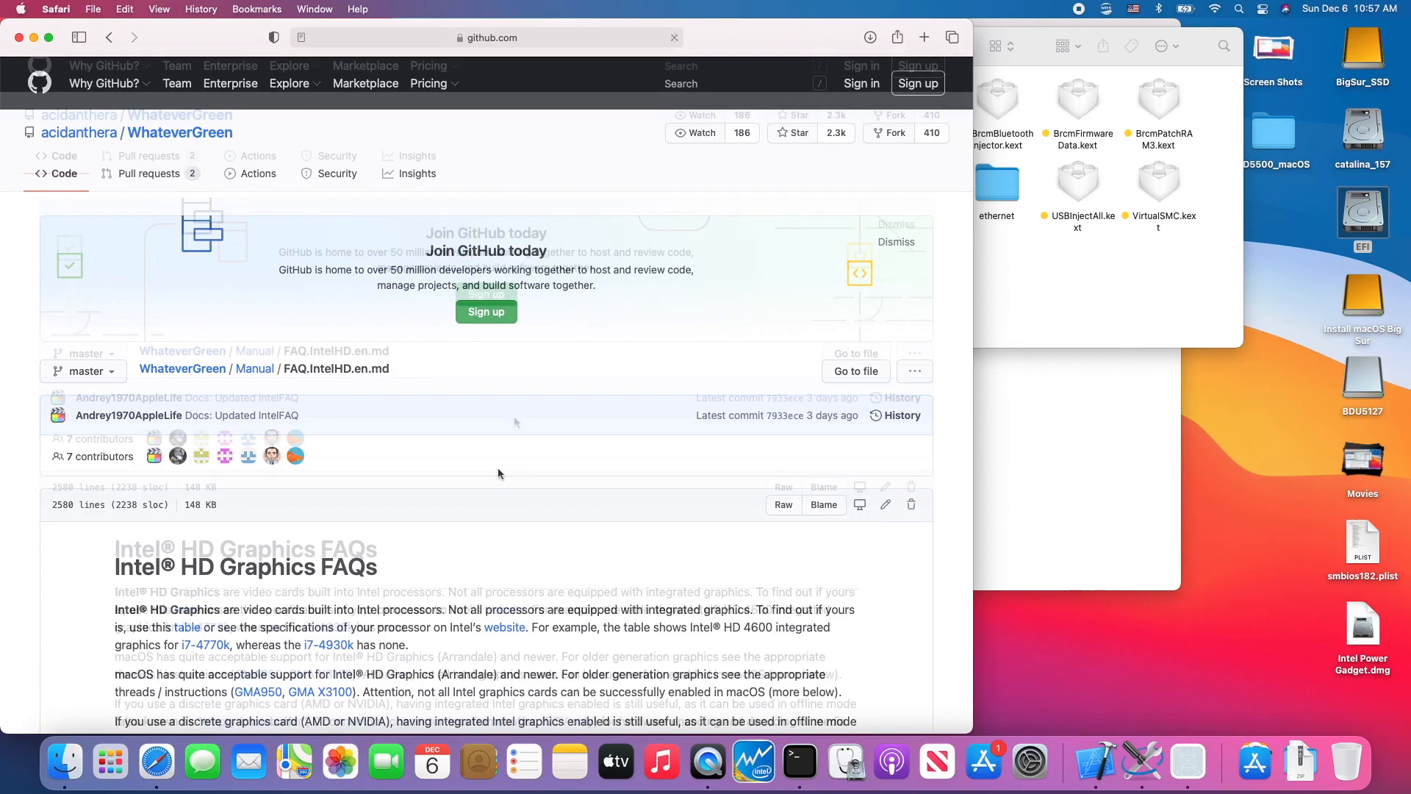
scroll(514, 421, down, 12)
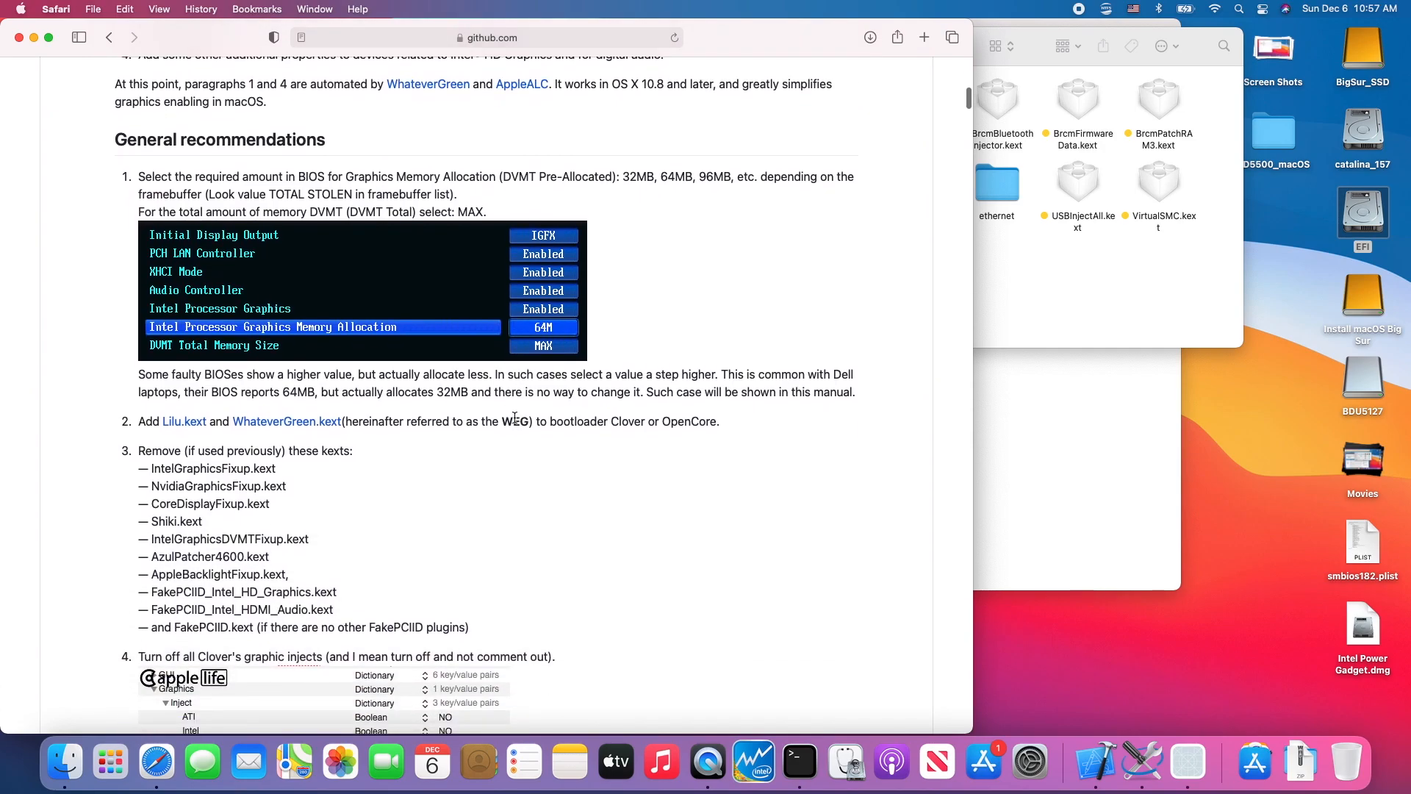
scroll(514, 418, down, 15)
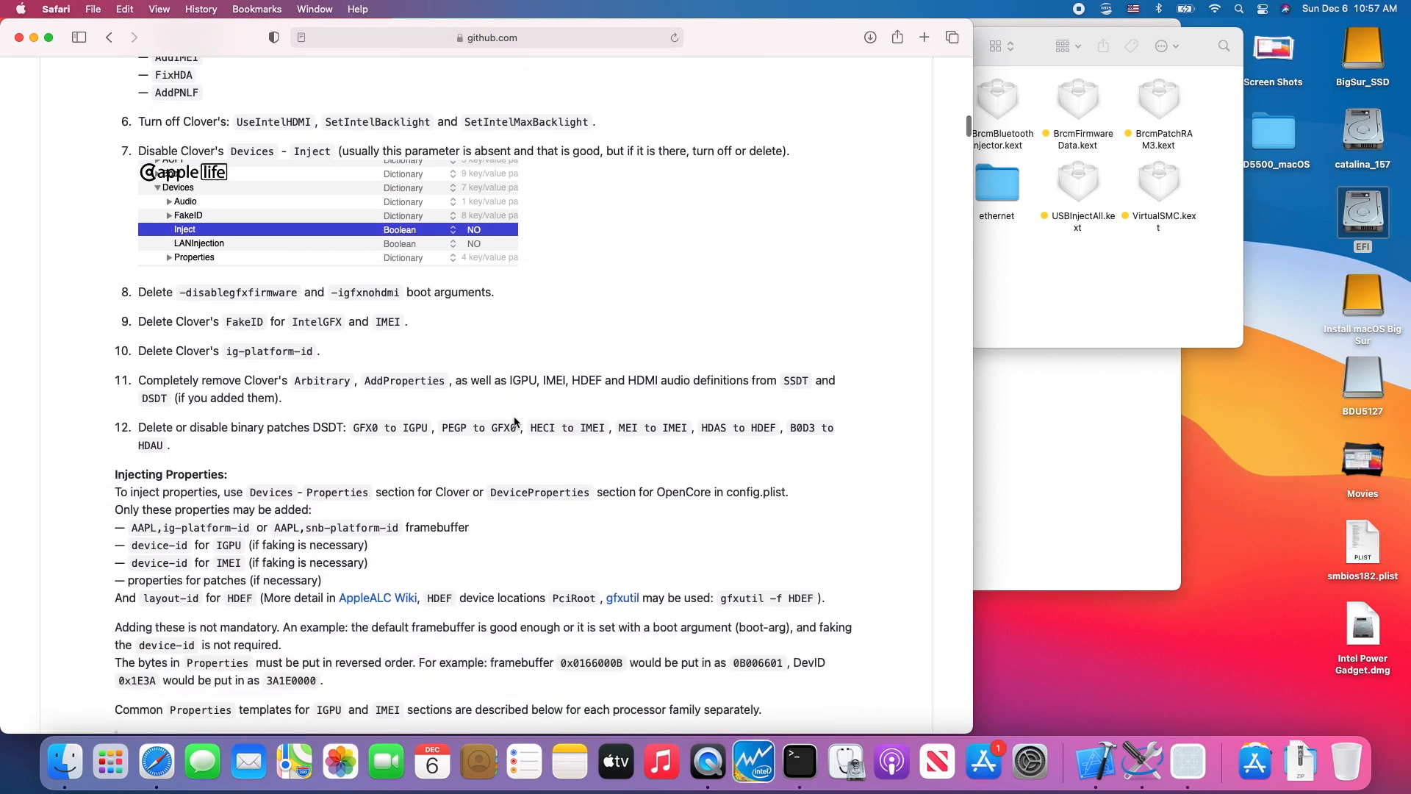
scroll(535, 310, down, 10)
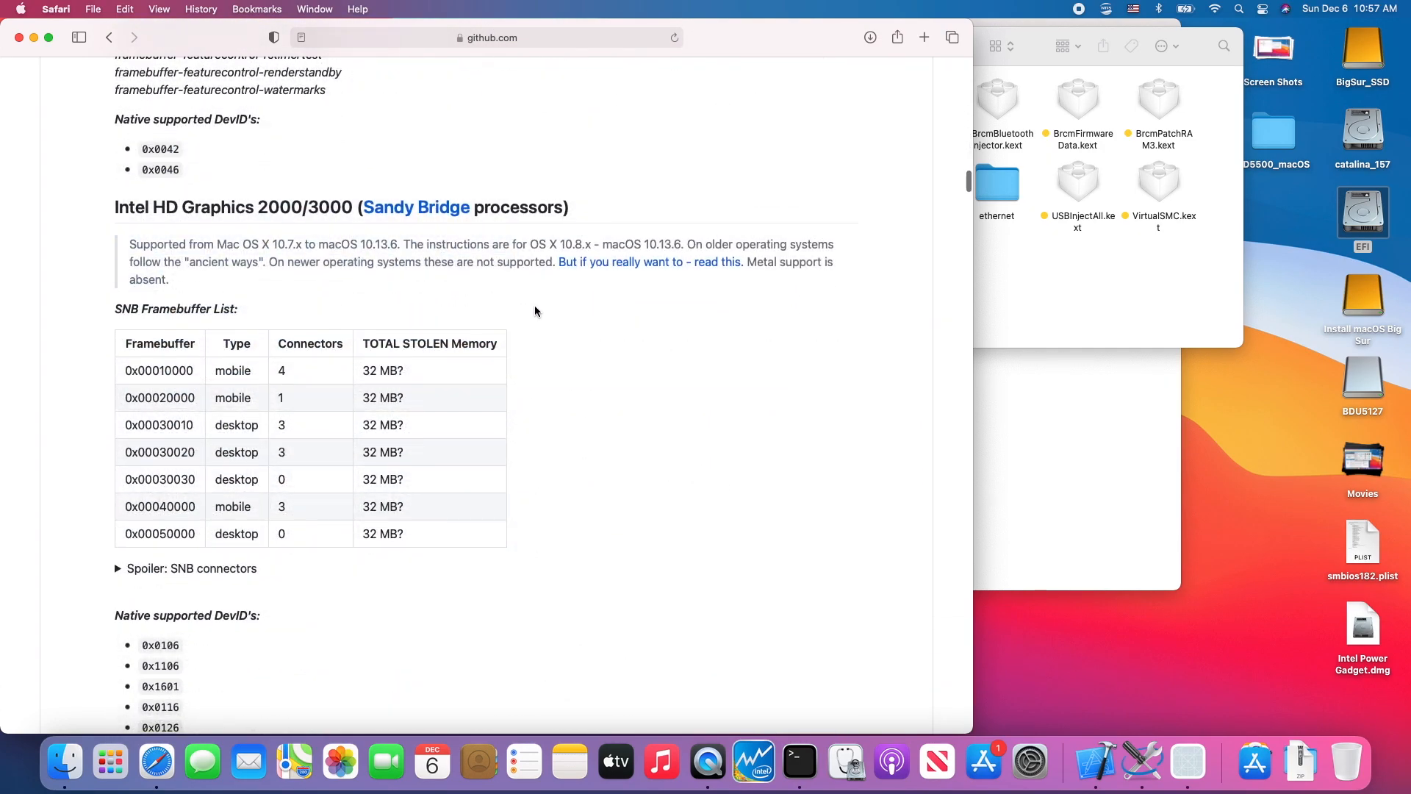
scroll(535, 311, down, 5)
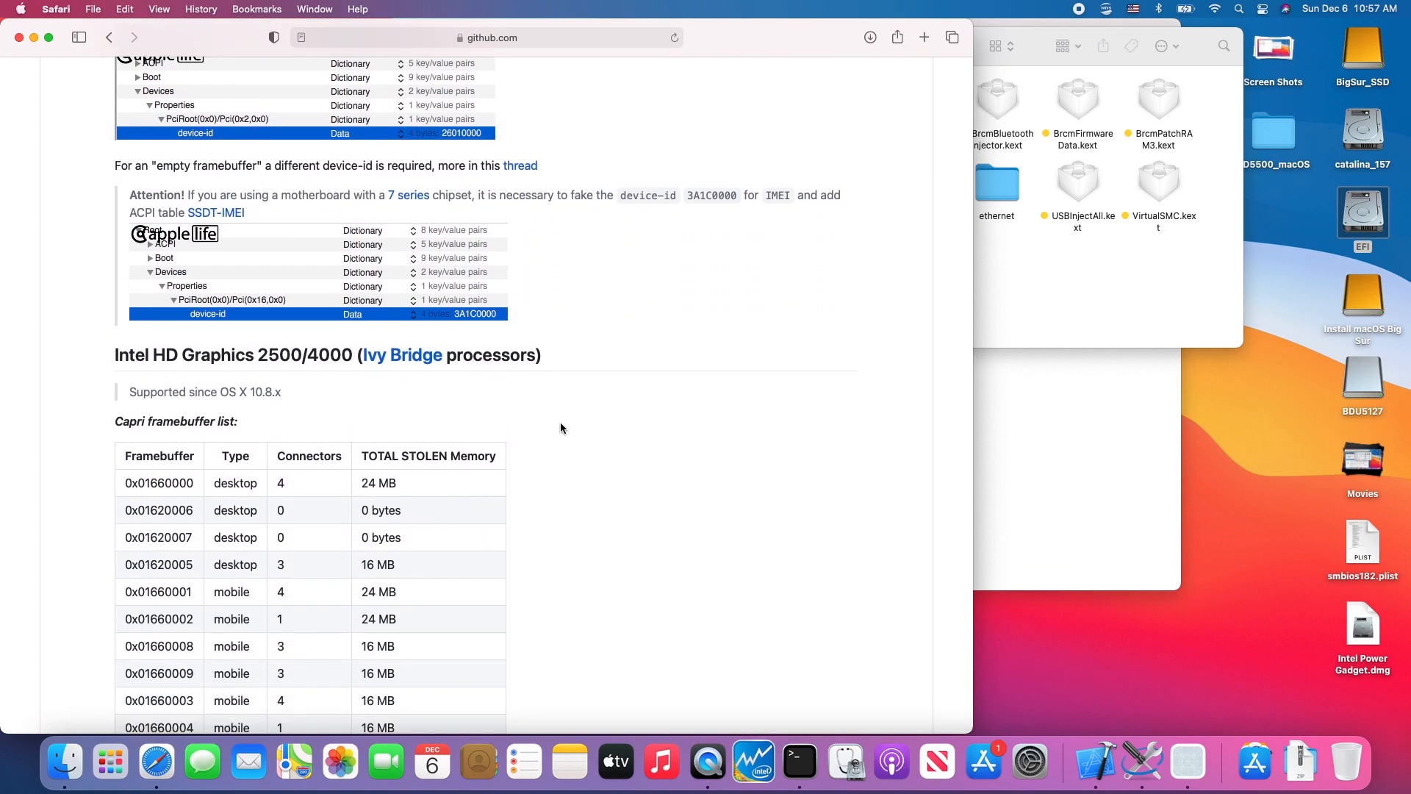
scroll(566, 428, down, 10)
scroll(566, 433, down, 15)
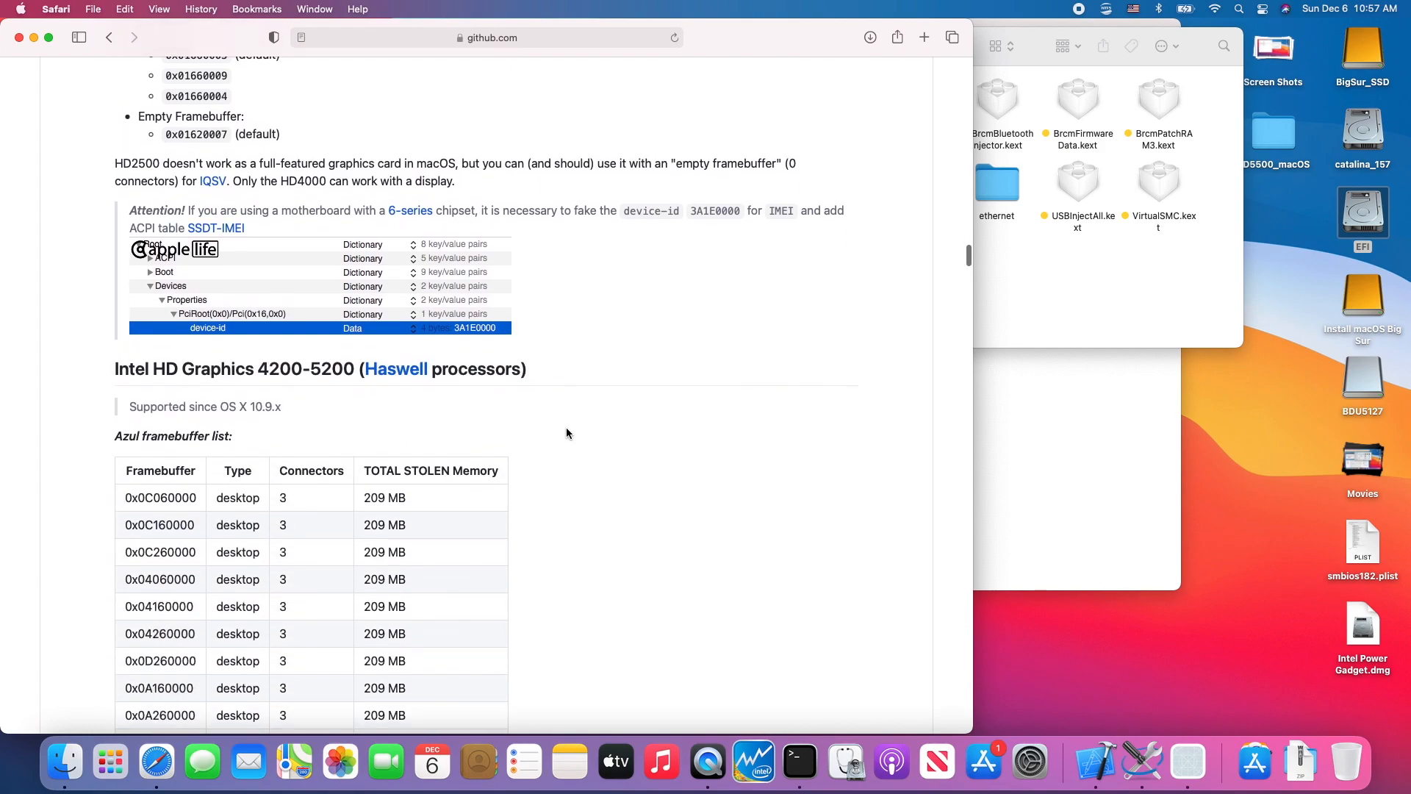
scroll(566, 433, up, 5)
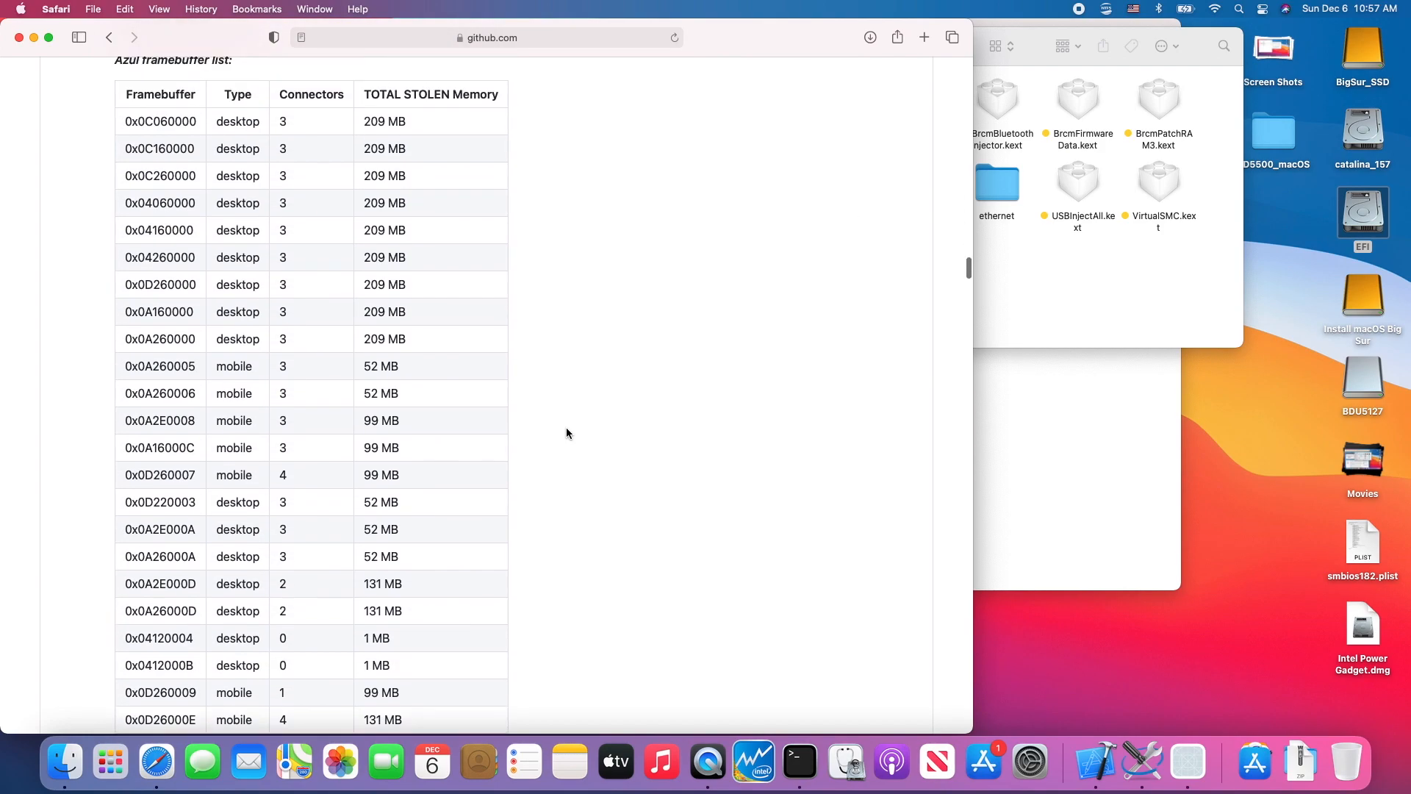
scroll(566, 433, down, 2)
scroll(566, 433, down, 15)
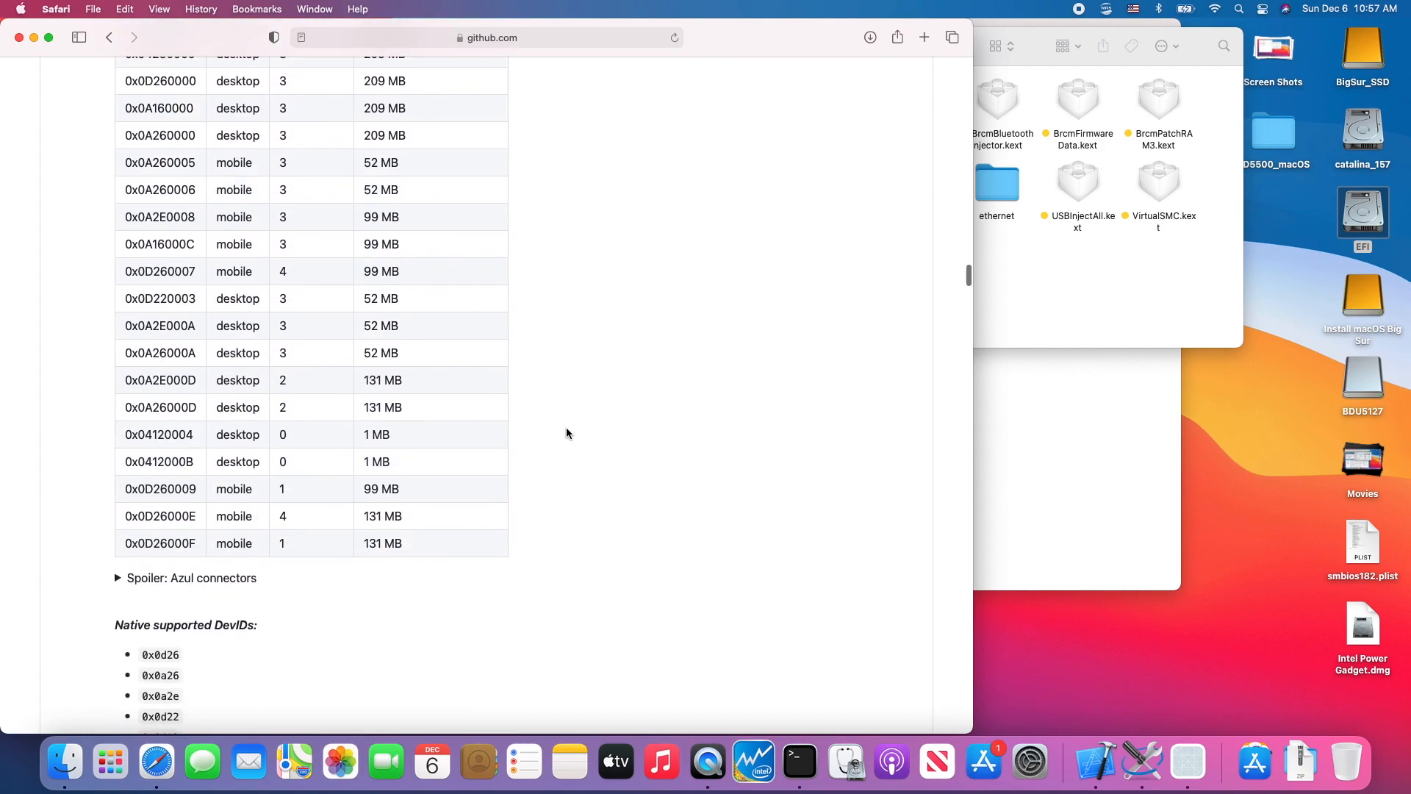
scroll(567, 433, down, 15)
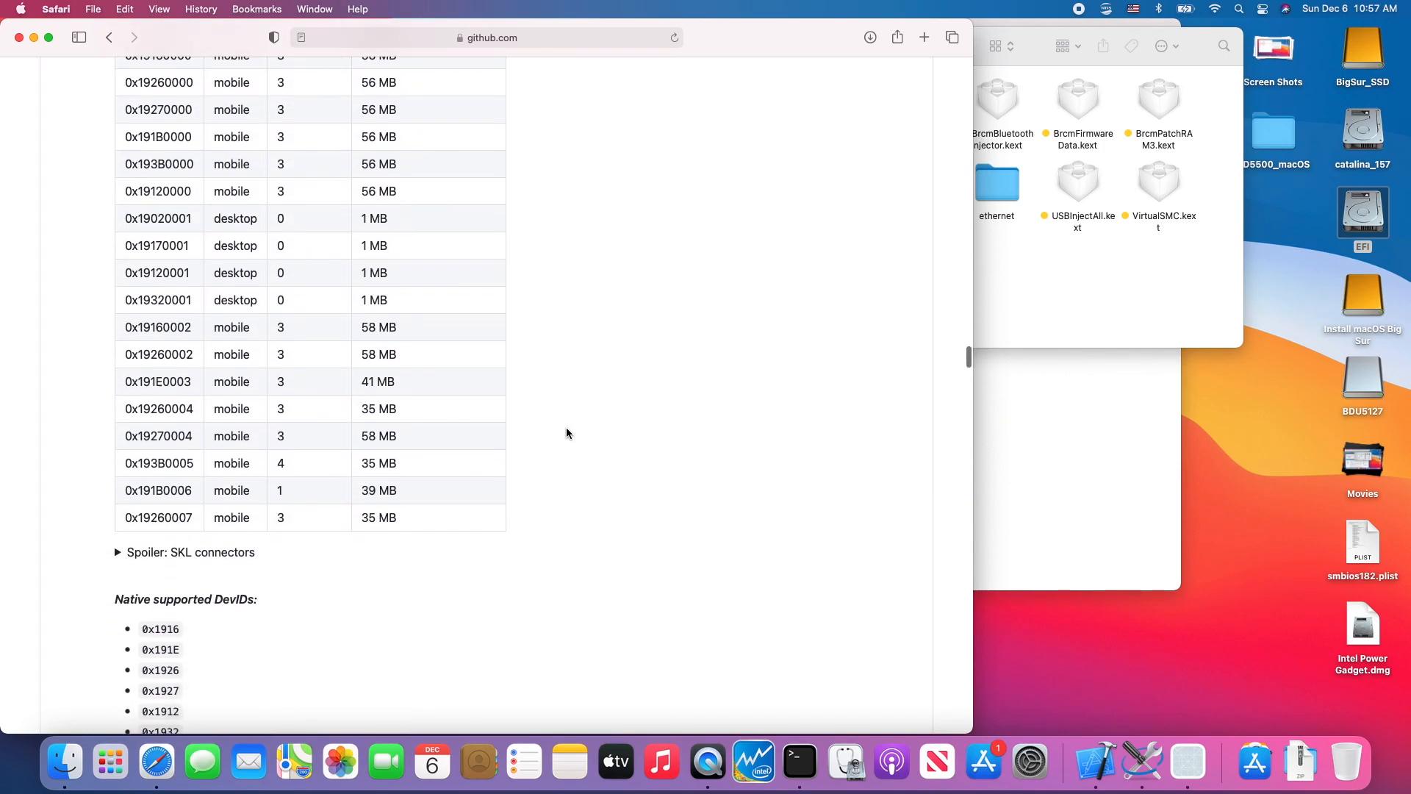
scroll(601, 509, down, 4)
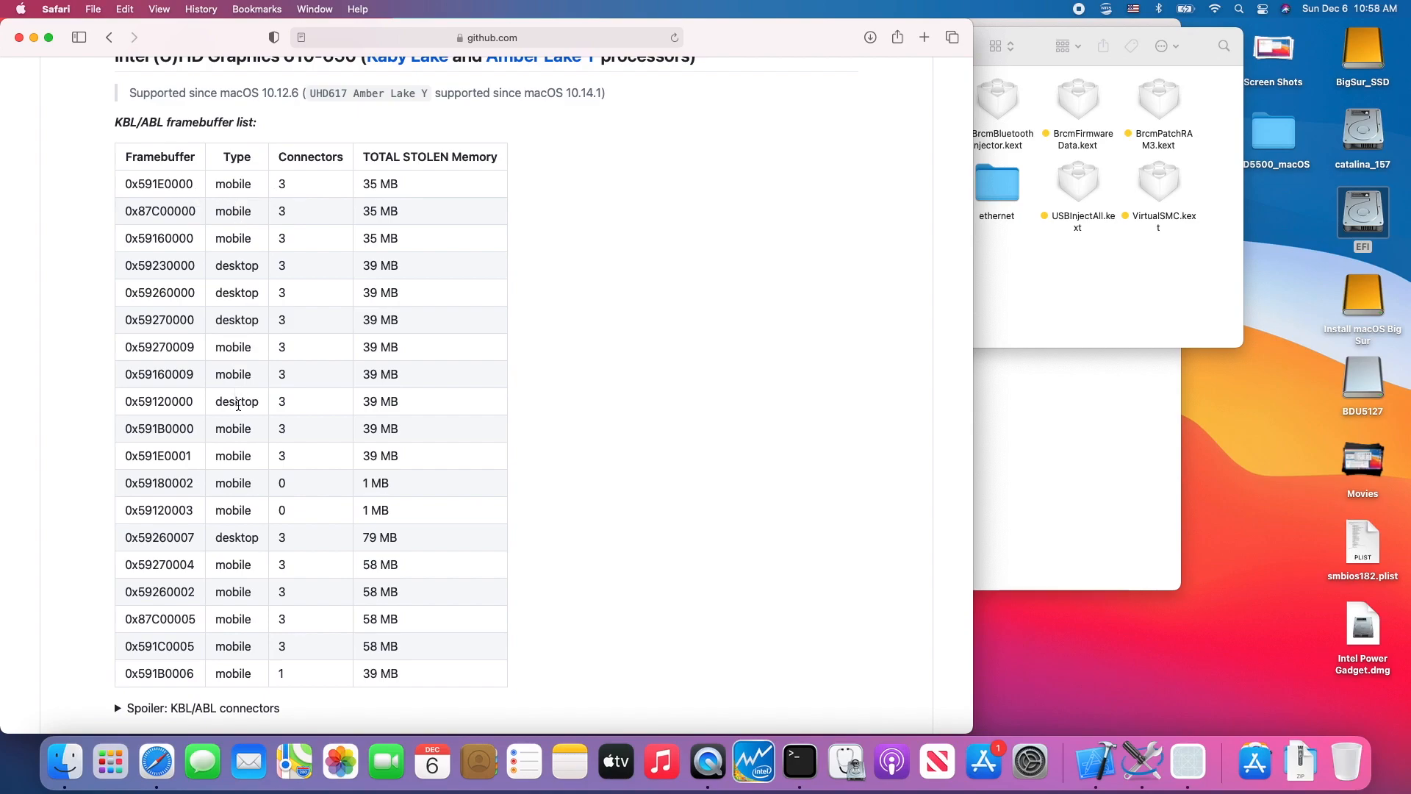
- Move the Safari window aside to uncover config.plist, and examine the KBL/ABL framebuffer list for the graphics platform ID
drag(724, 44, 1055, 44)
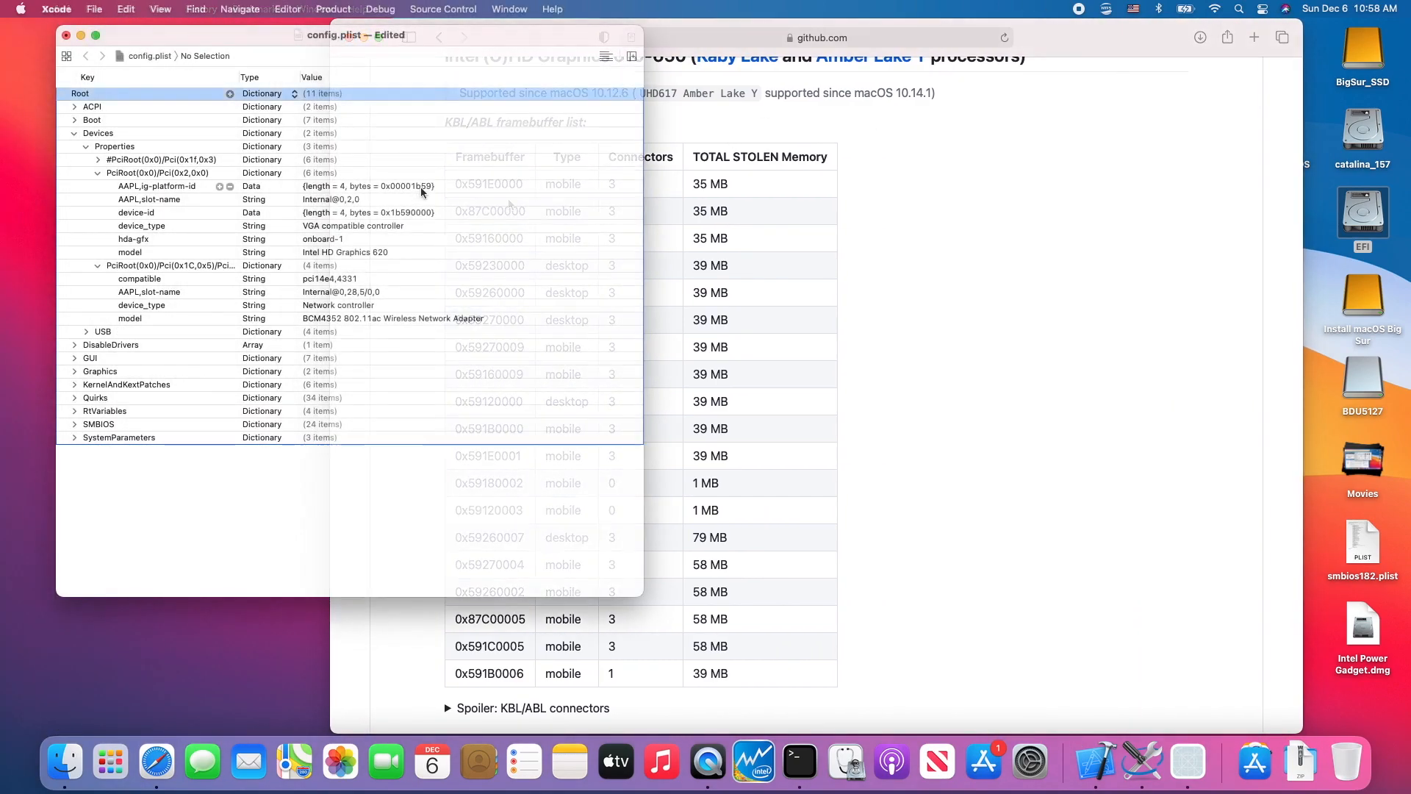
click(771, 236)
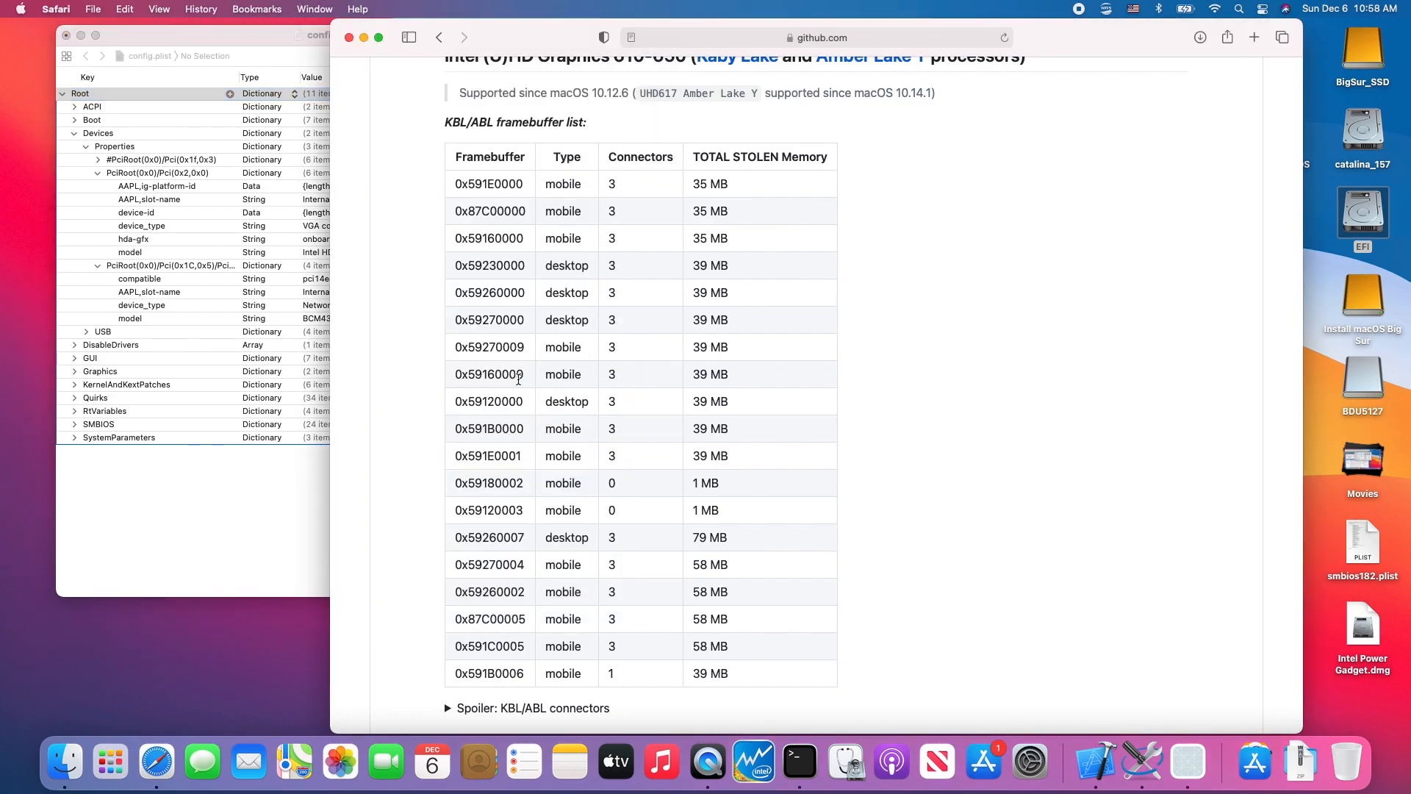
scroll(518, 379, down, 1)
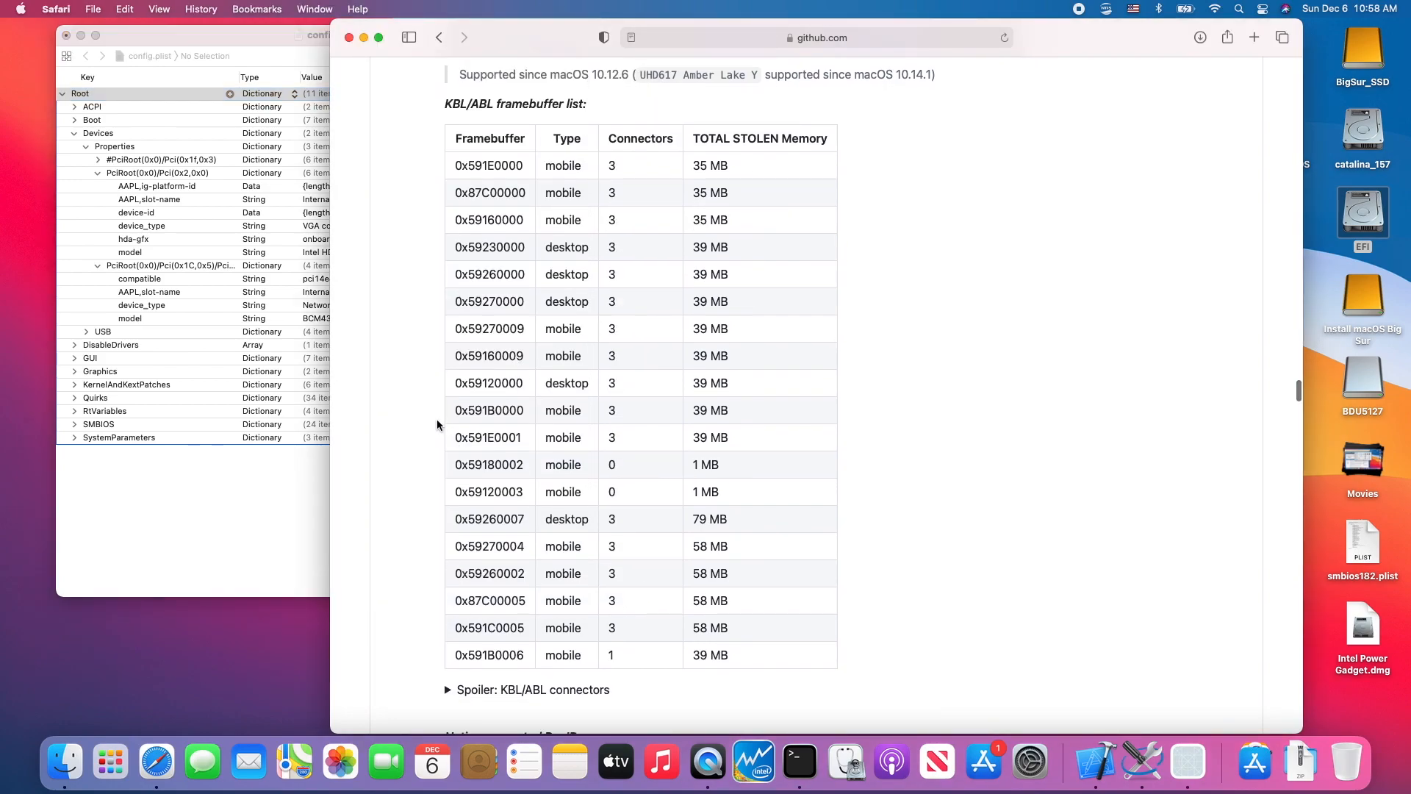
- Switch to config.plist and highlight the BCM4352 wireless adapter's model property and its parent PciRoot dictionary under Devices Properties
click(269, 42)
click(502, 321)
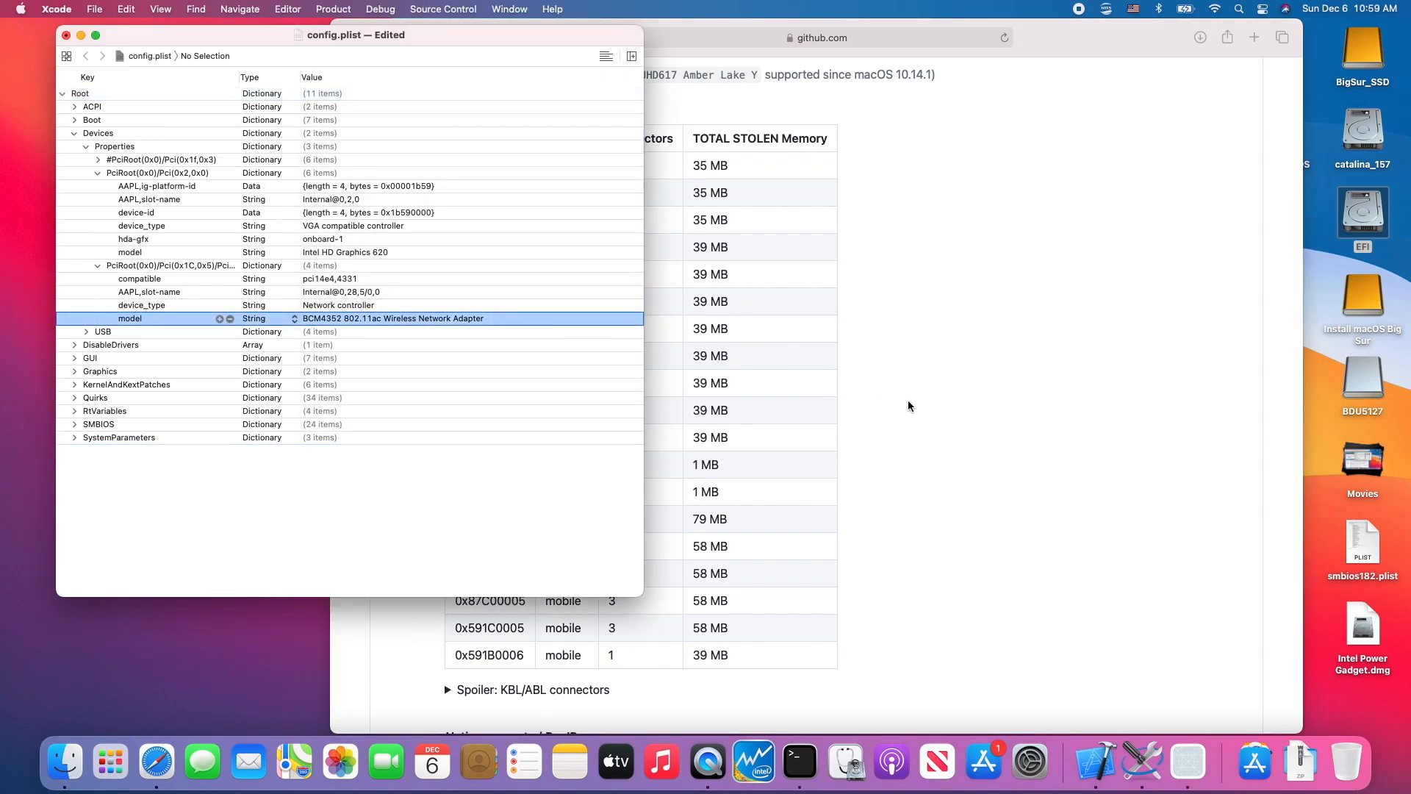
click(460, 266)
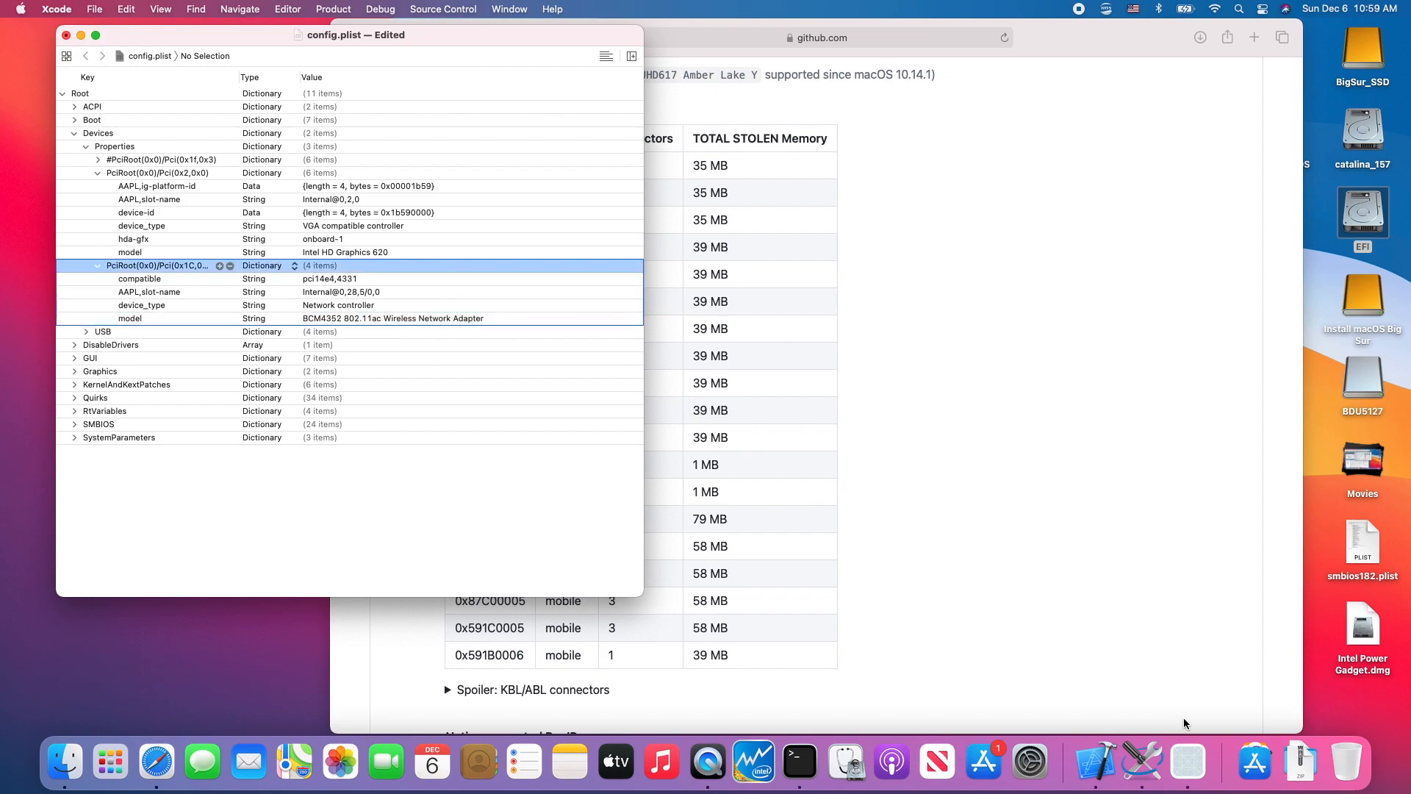
- Open Hackintool and copy the device path of the Broadcom adapter at 02:00.0 from the PCIe device list
click(1251, 757)
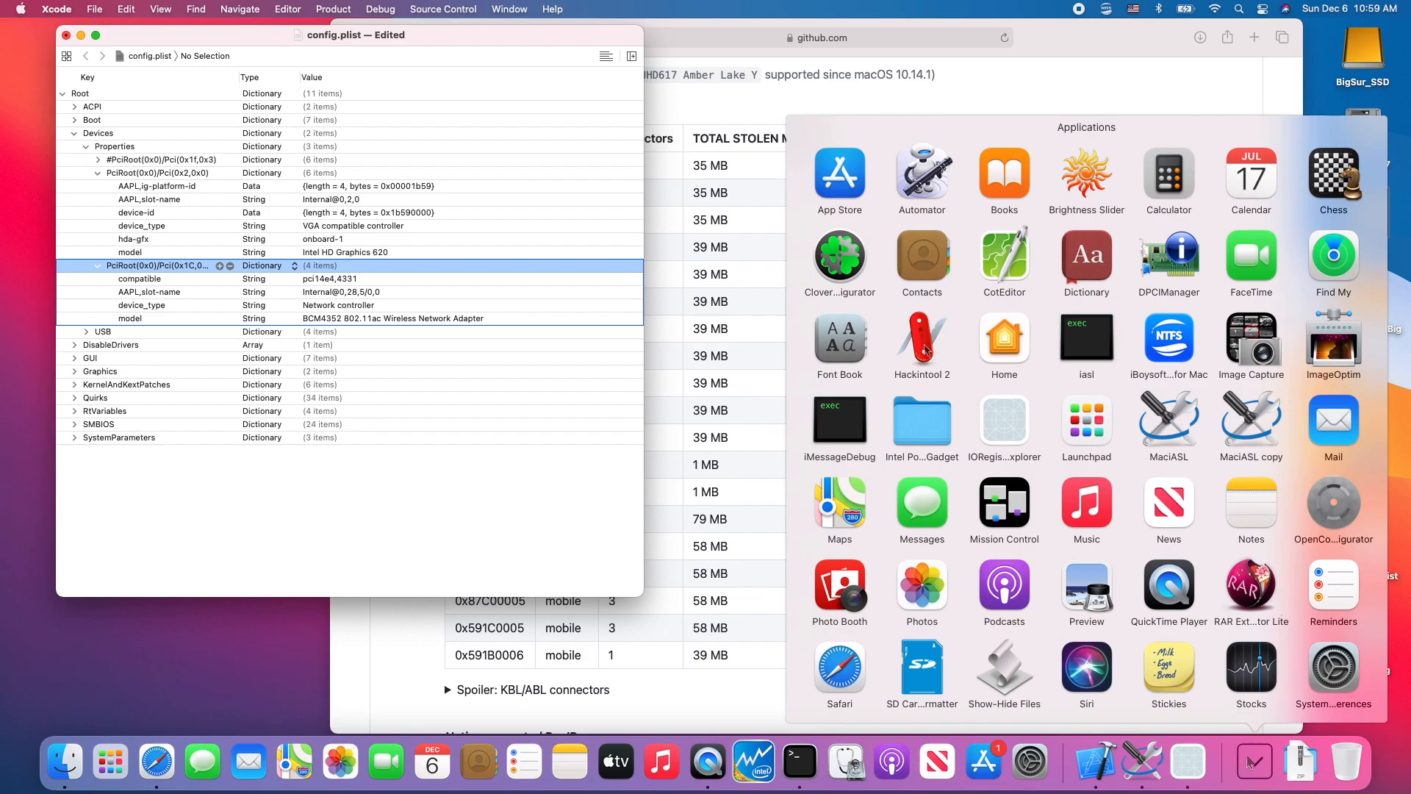
click(925, 351)
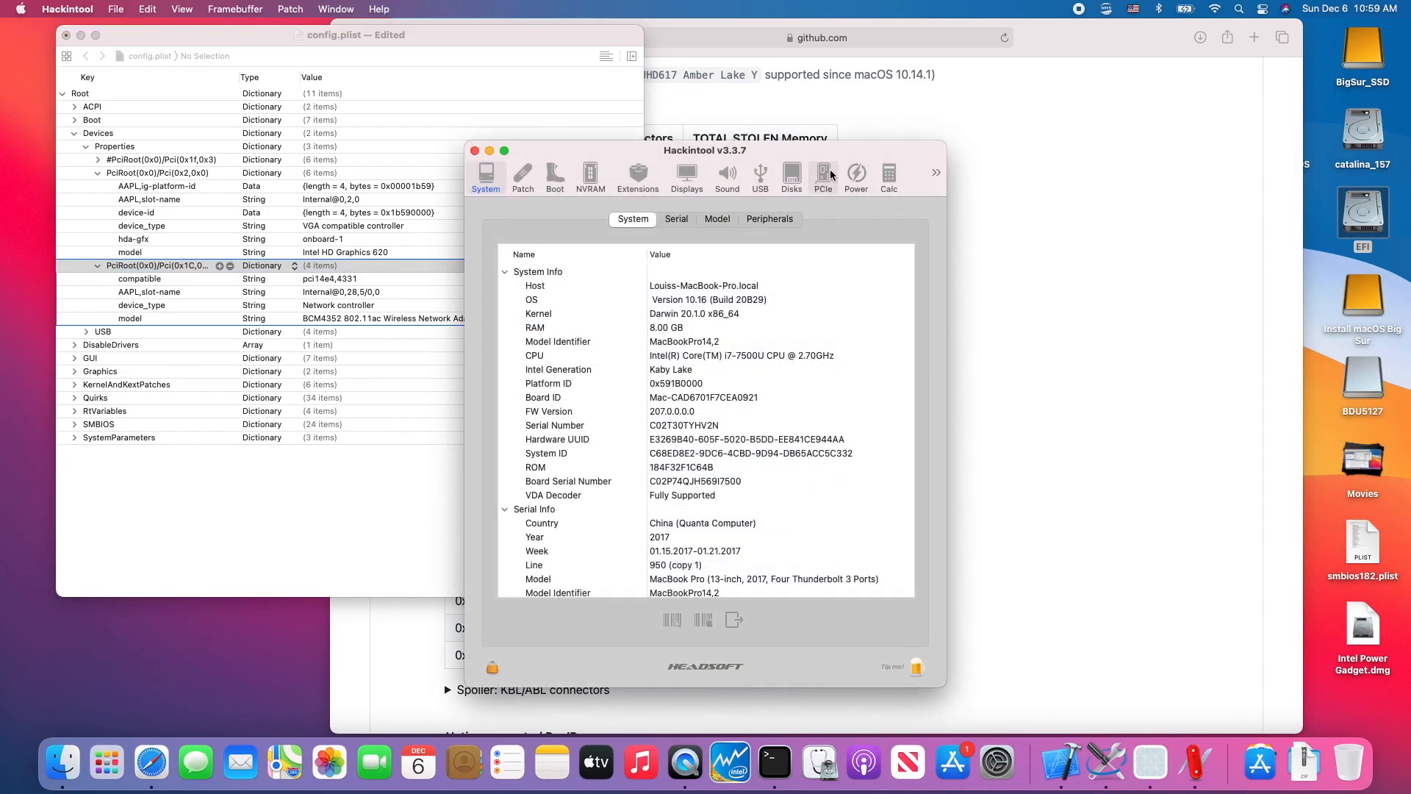
click(824, 180)
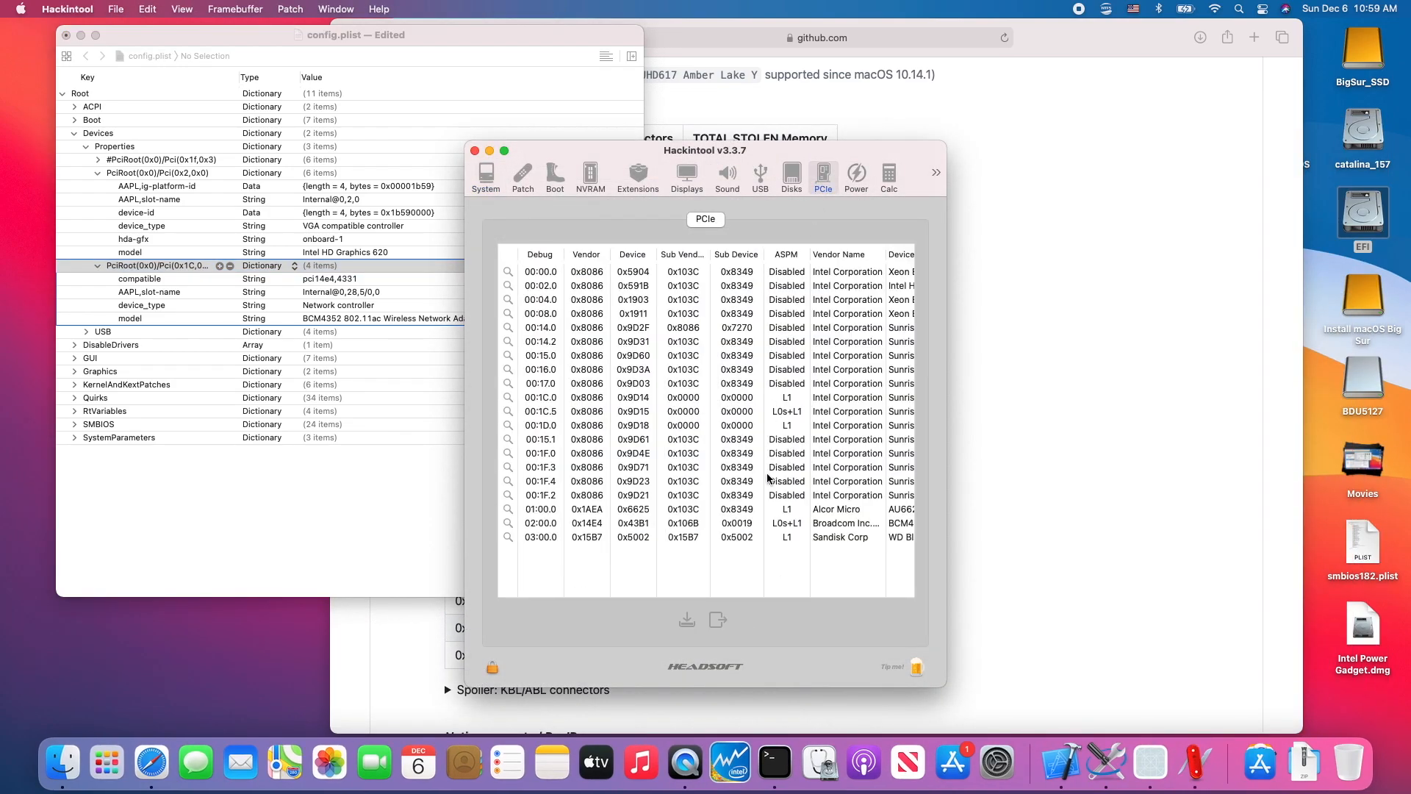
click(732, 525)
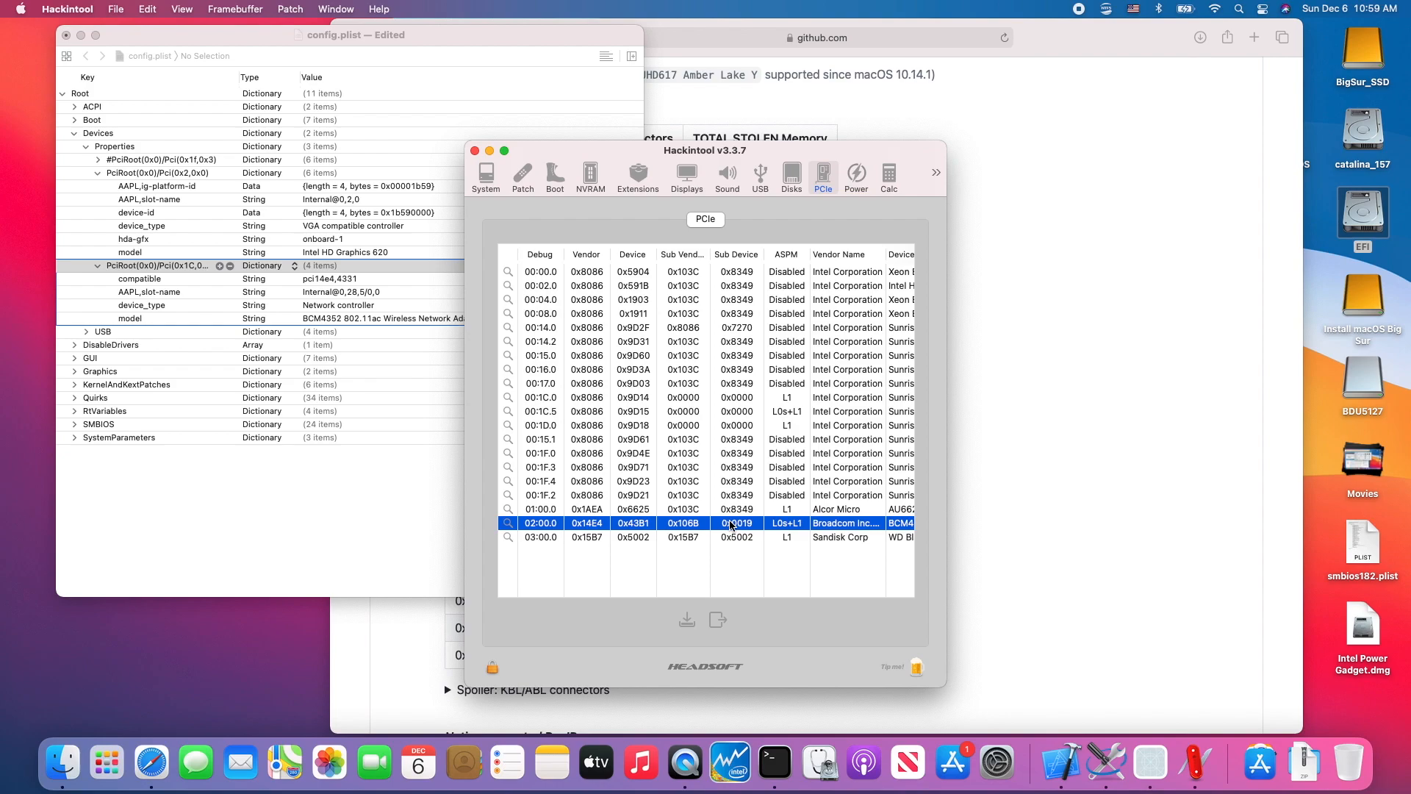
right_click(731, 525)
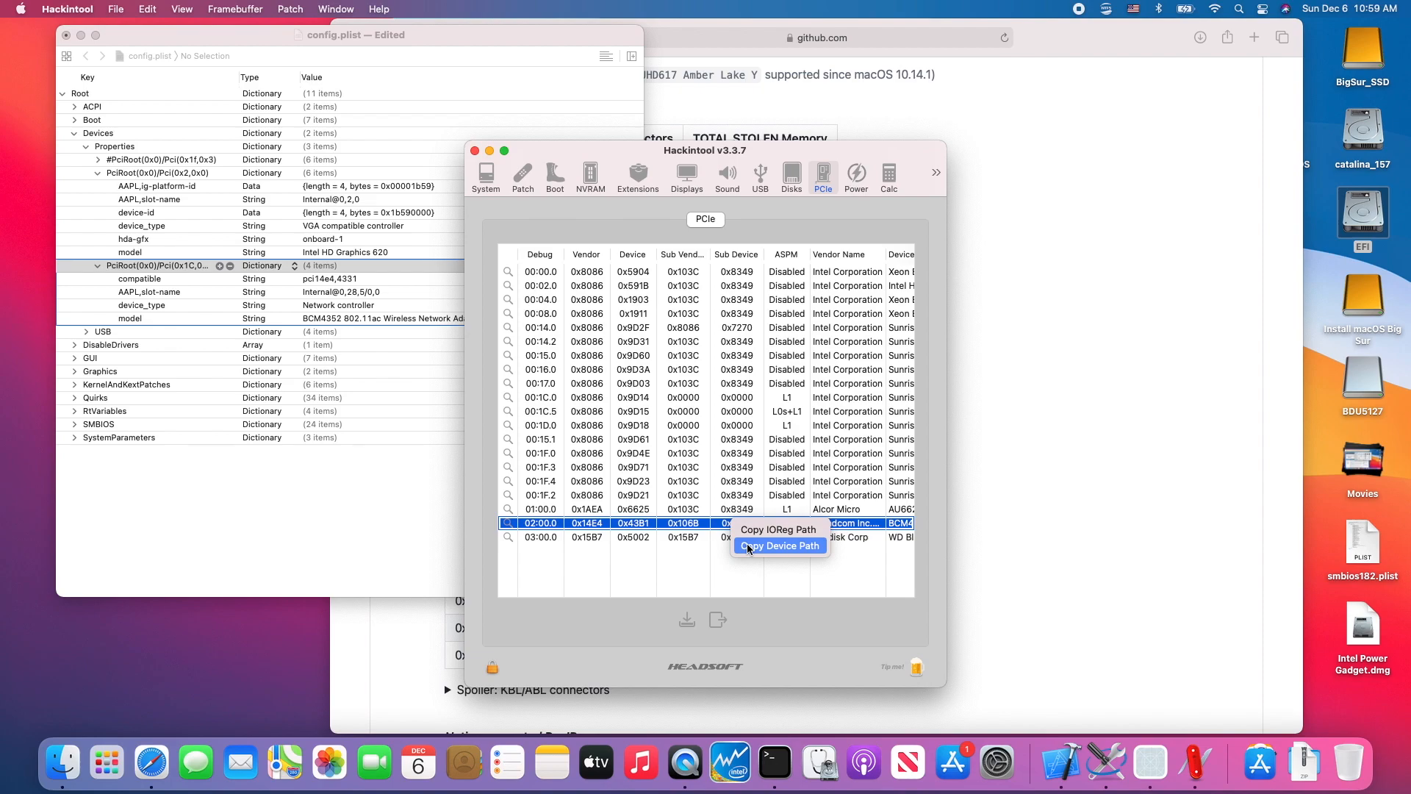
click(748, 548)
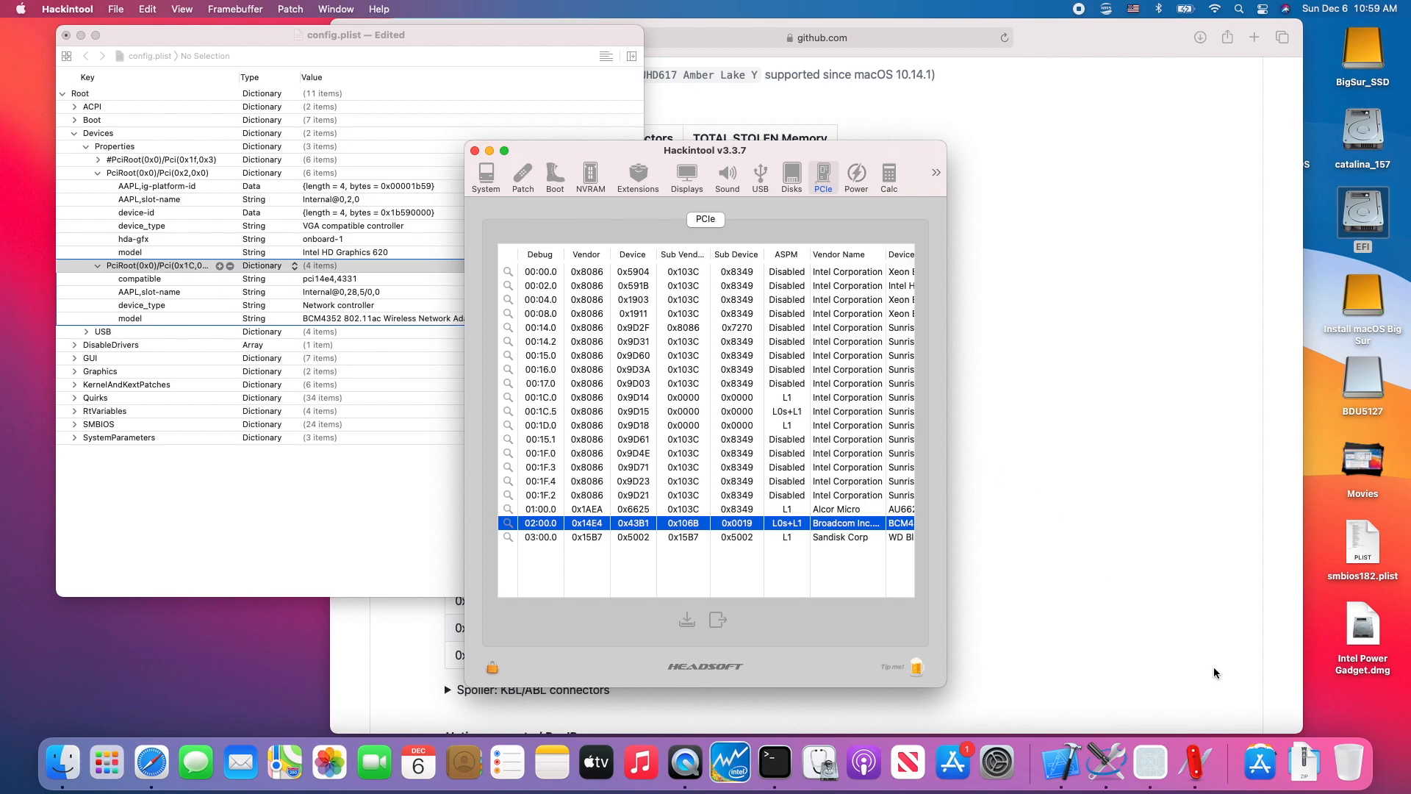
- Paste the copied device path into a Tincta document, and widen config.plist's Key column to compare it with the Wi-Fi entry's full path
click(1260, 773)
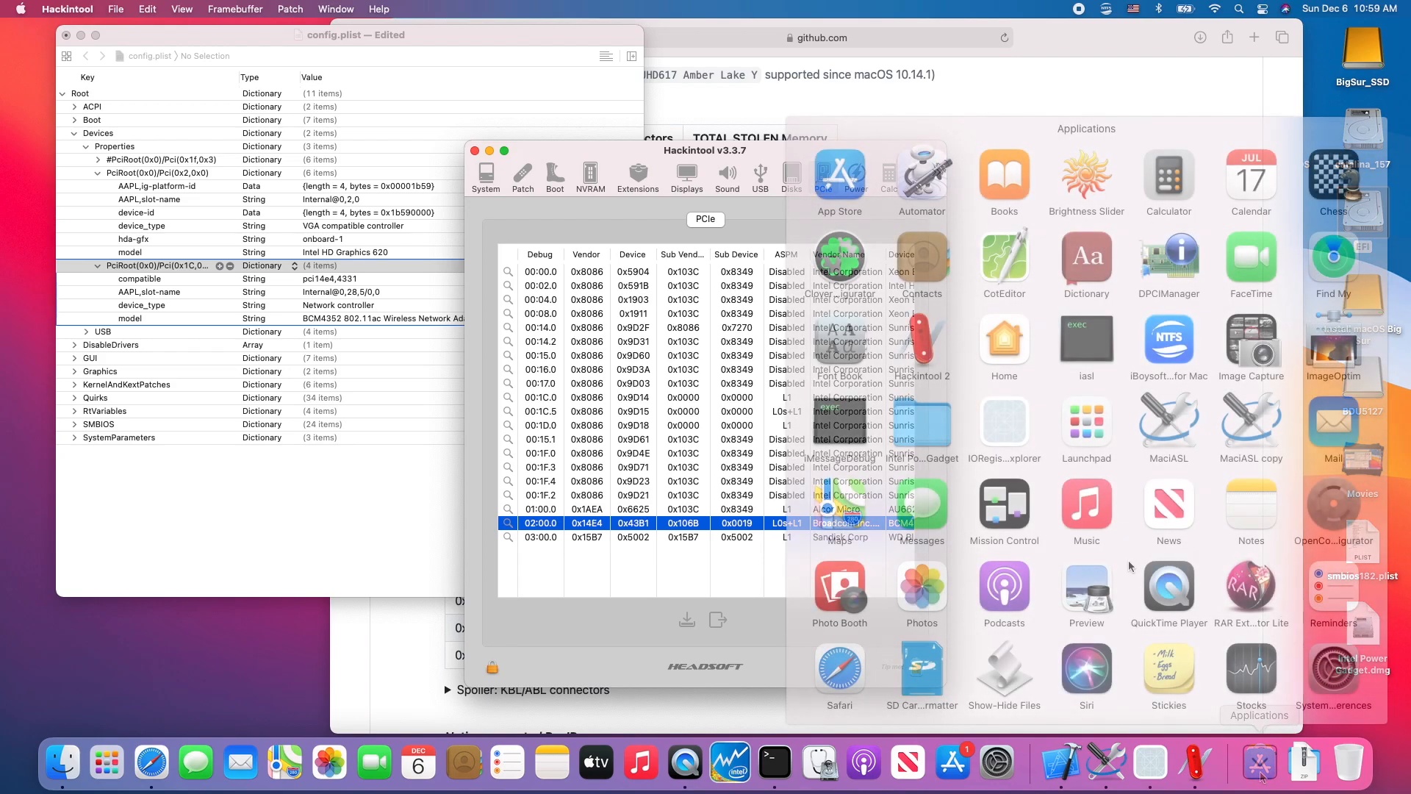
scroll(1129, 555, down, 5)
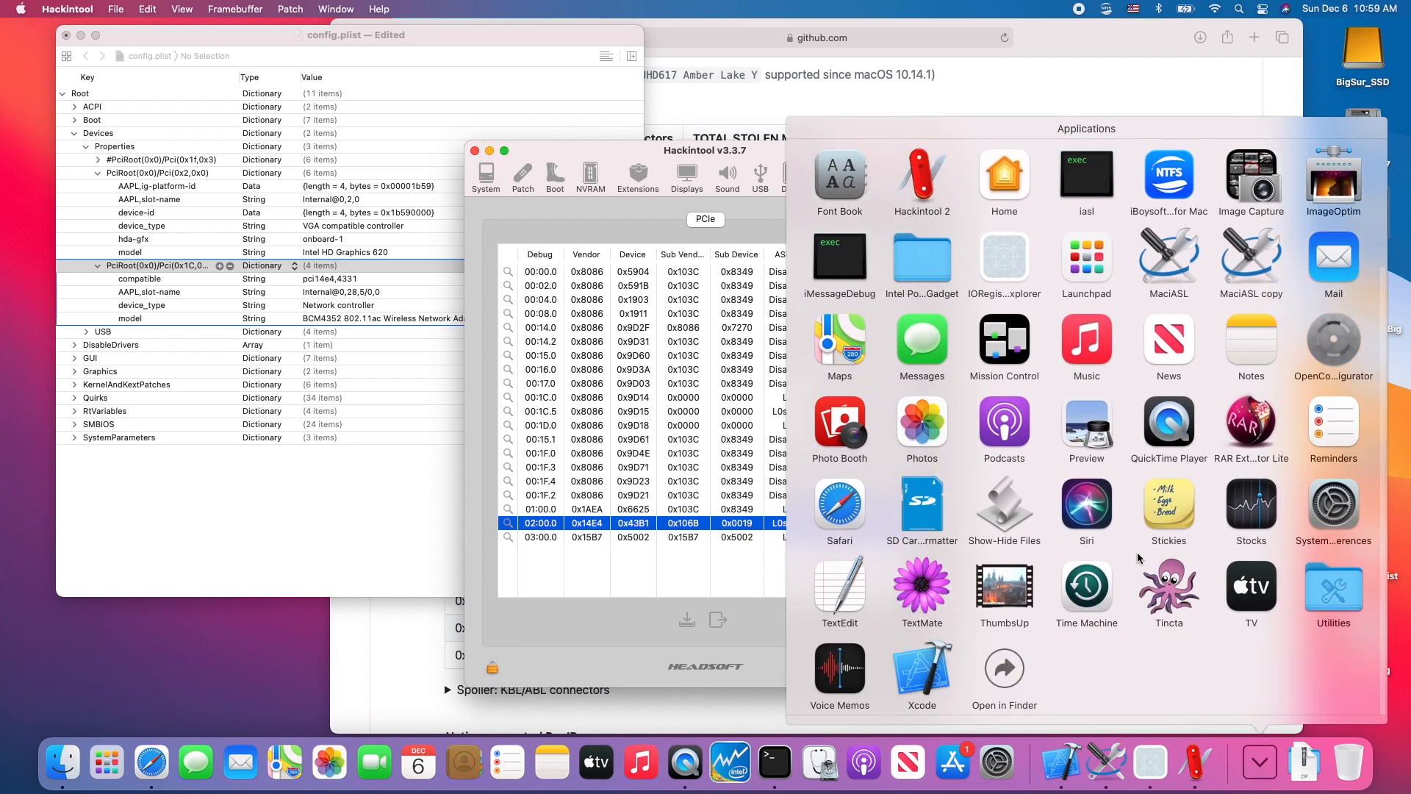
click(1170, 586)
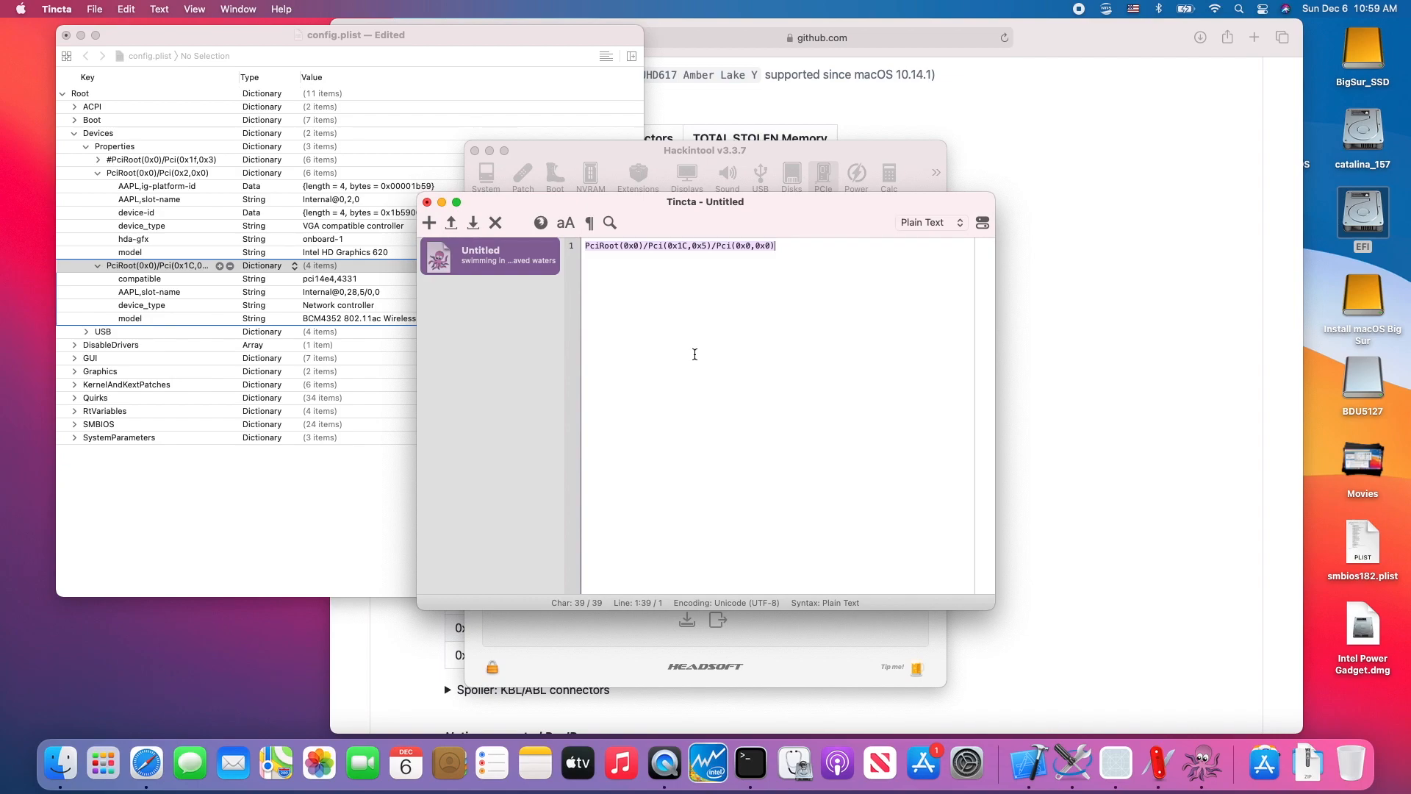
click(248, 29)
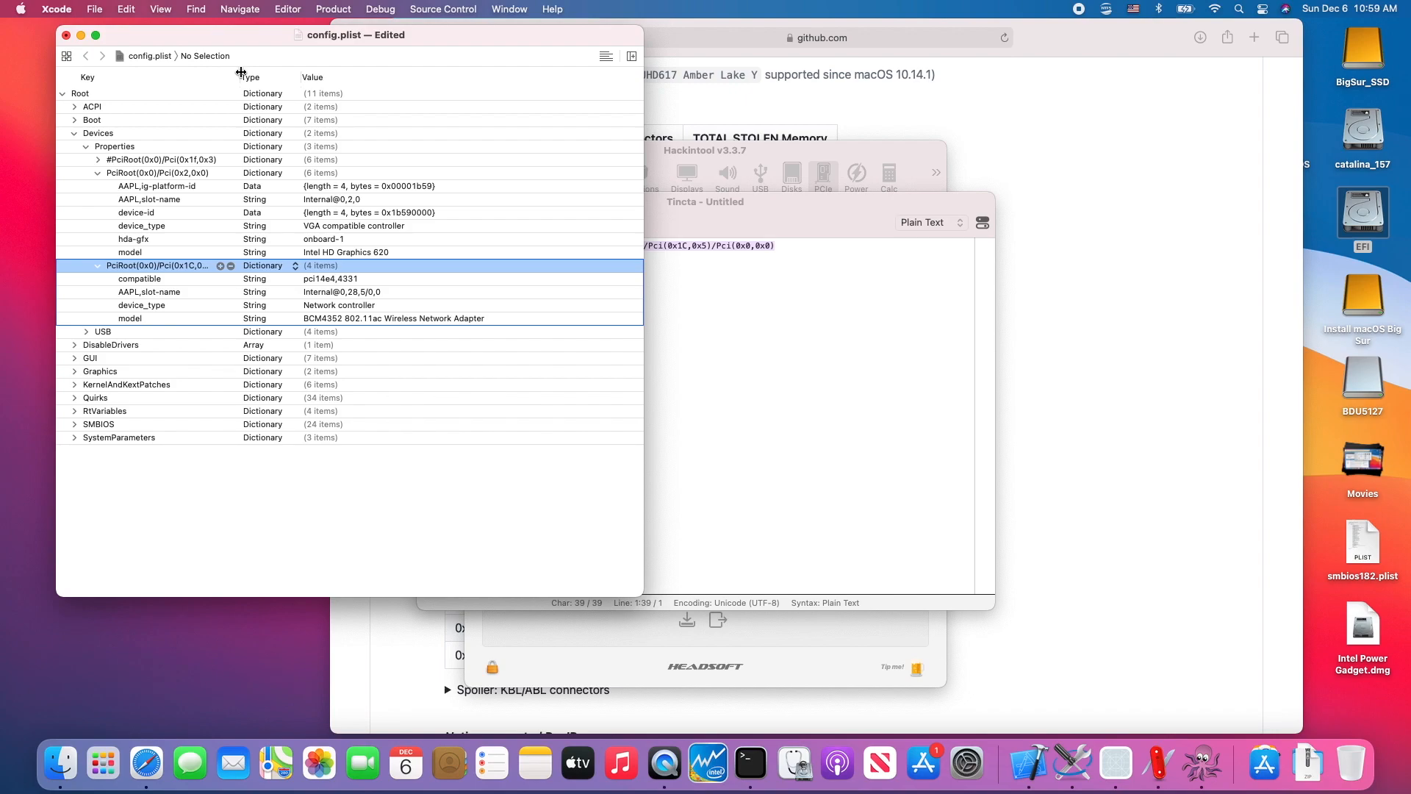
drag(241, 72, 315, 74)
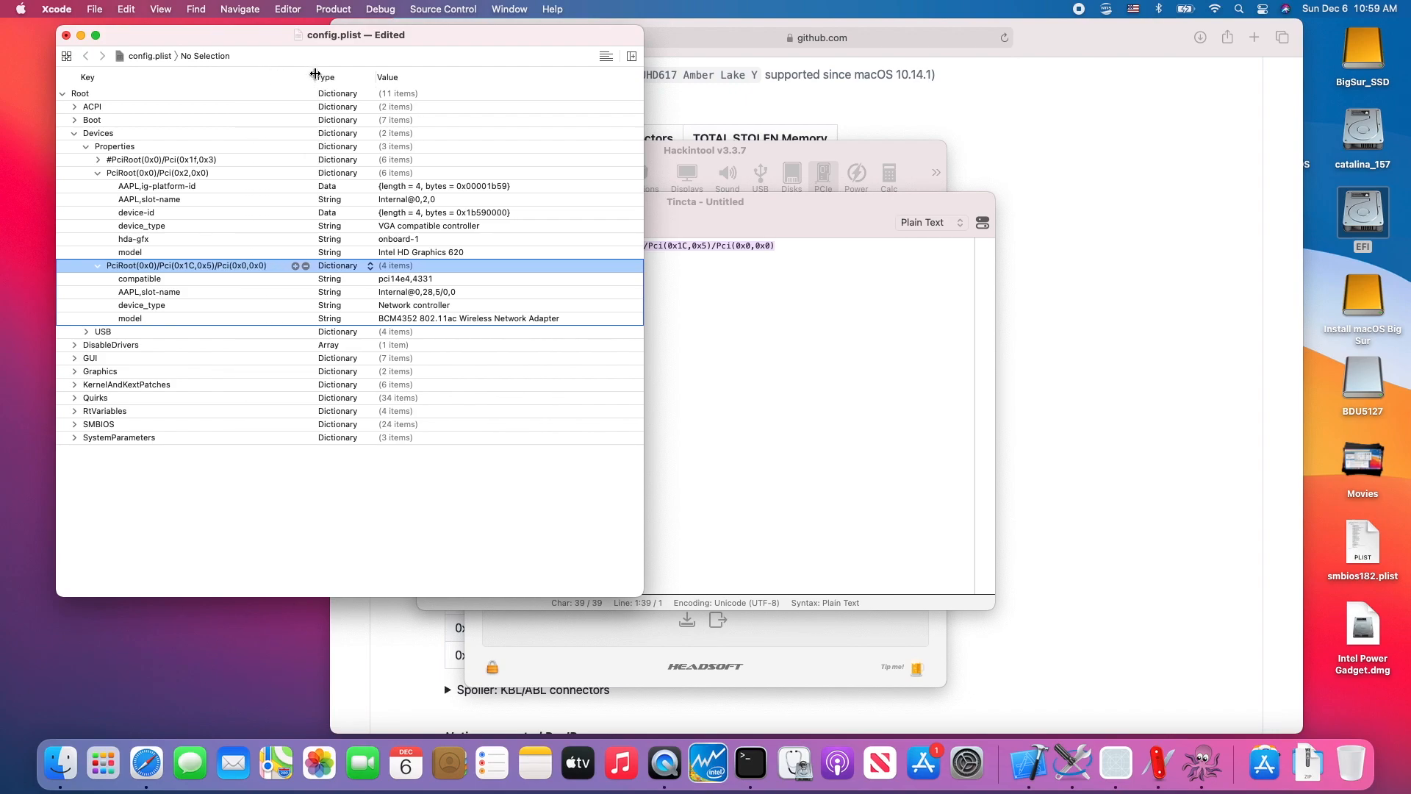
- Switch to Hackintool's Patch section, select Kaby Lake as the Intel generation, and open the platform ID choices
click(733, 324)
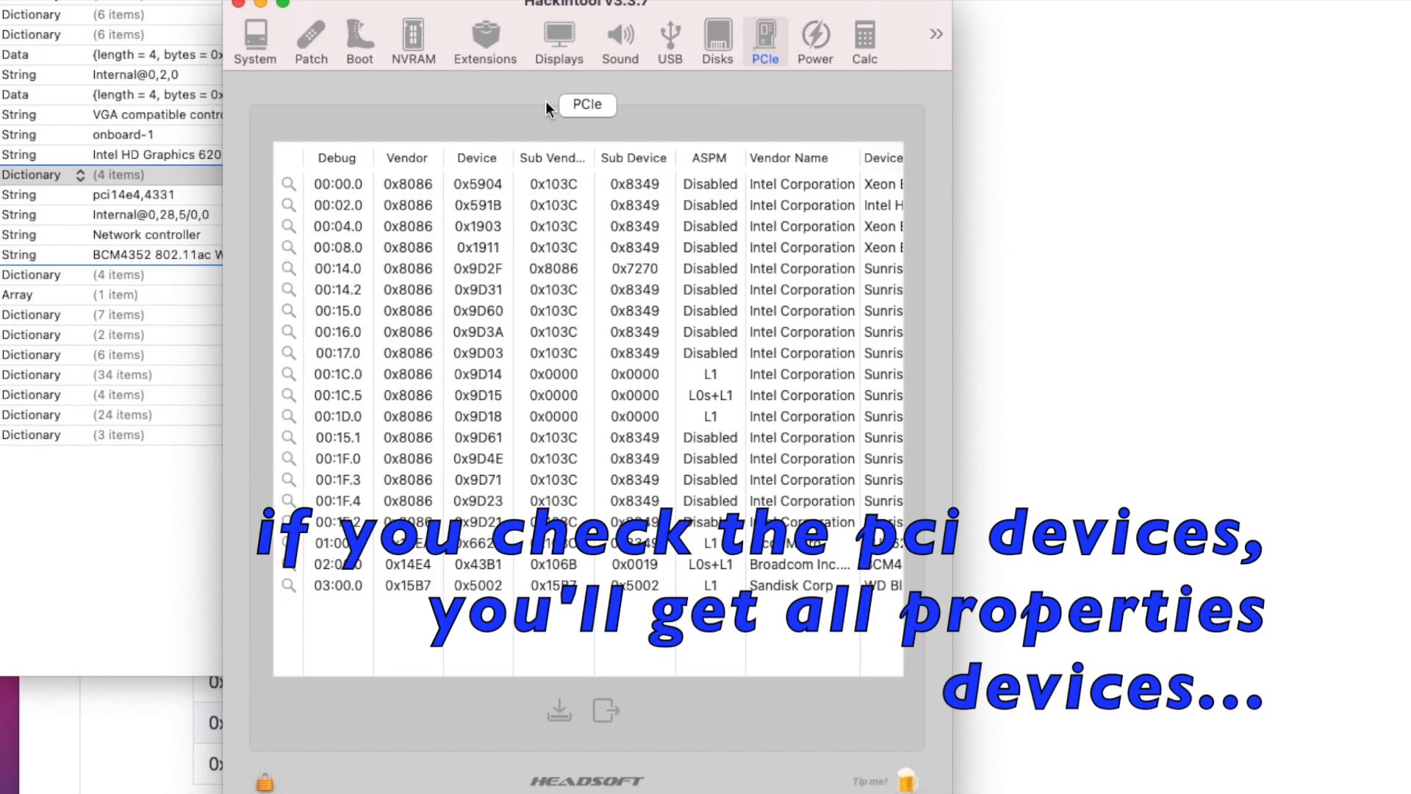
click(312, 36)
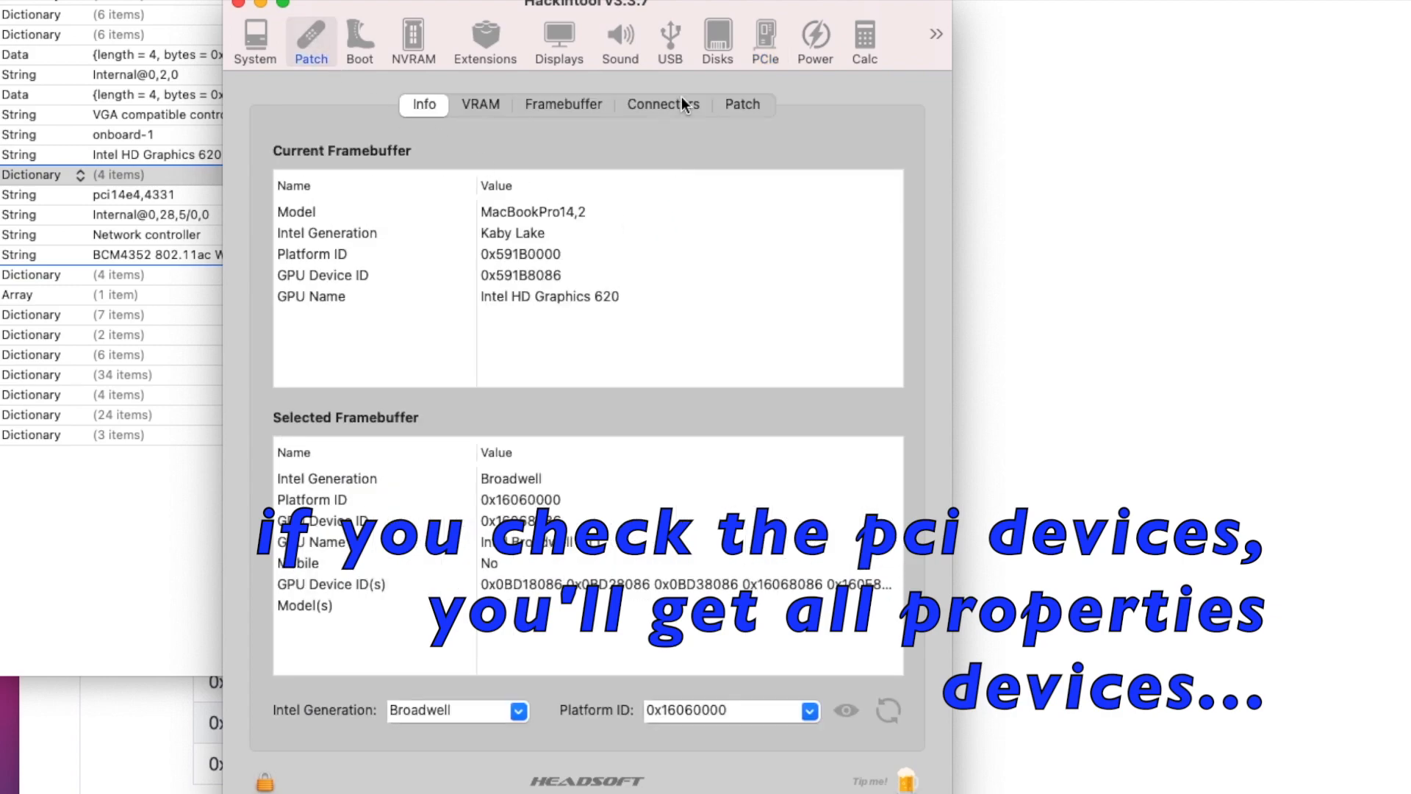
click(744, 105)
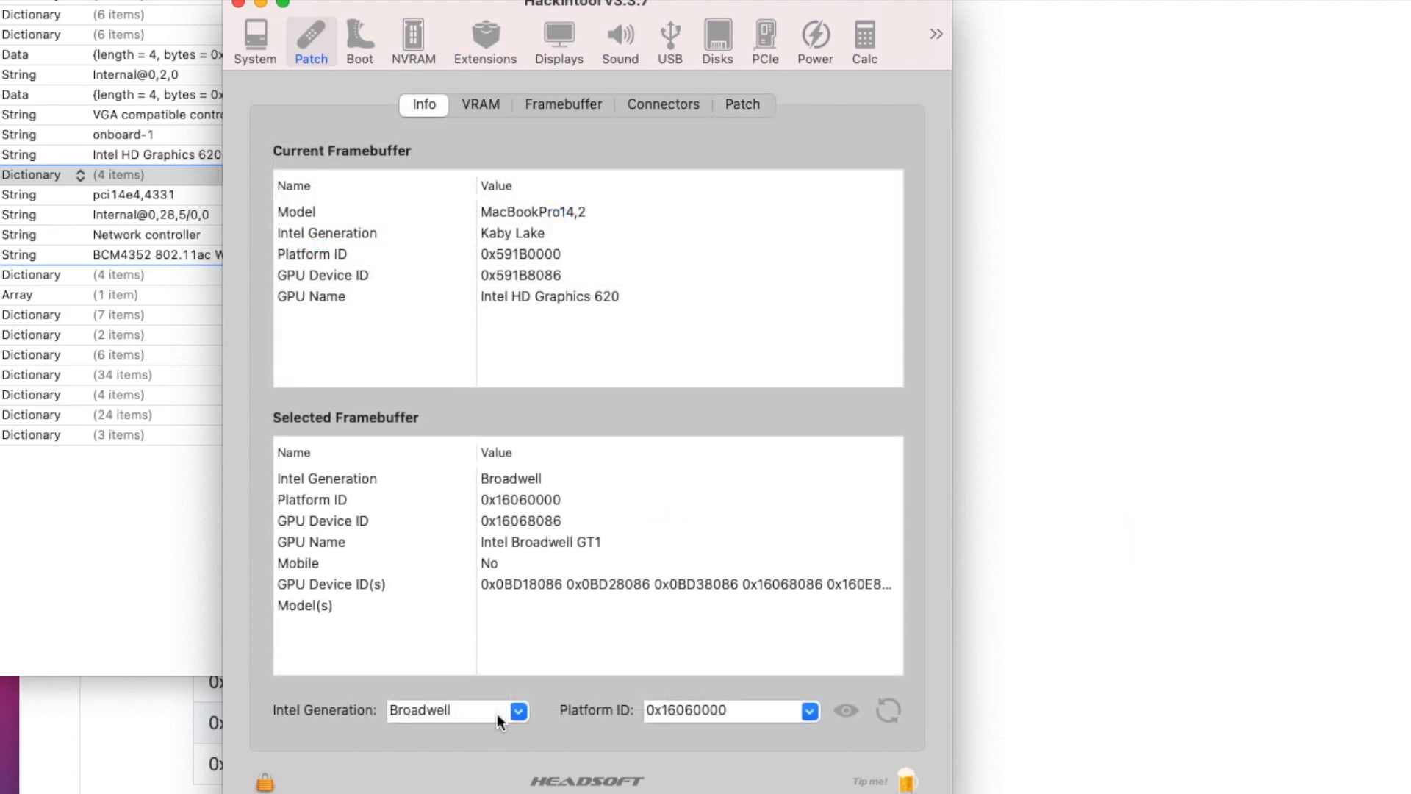
click(517, 711)
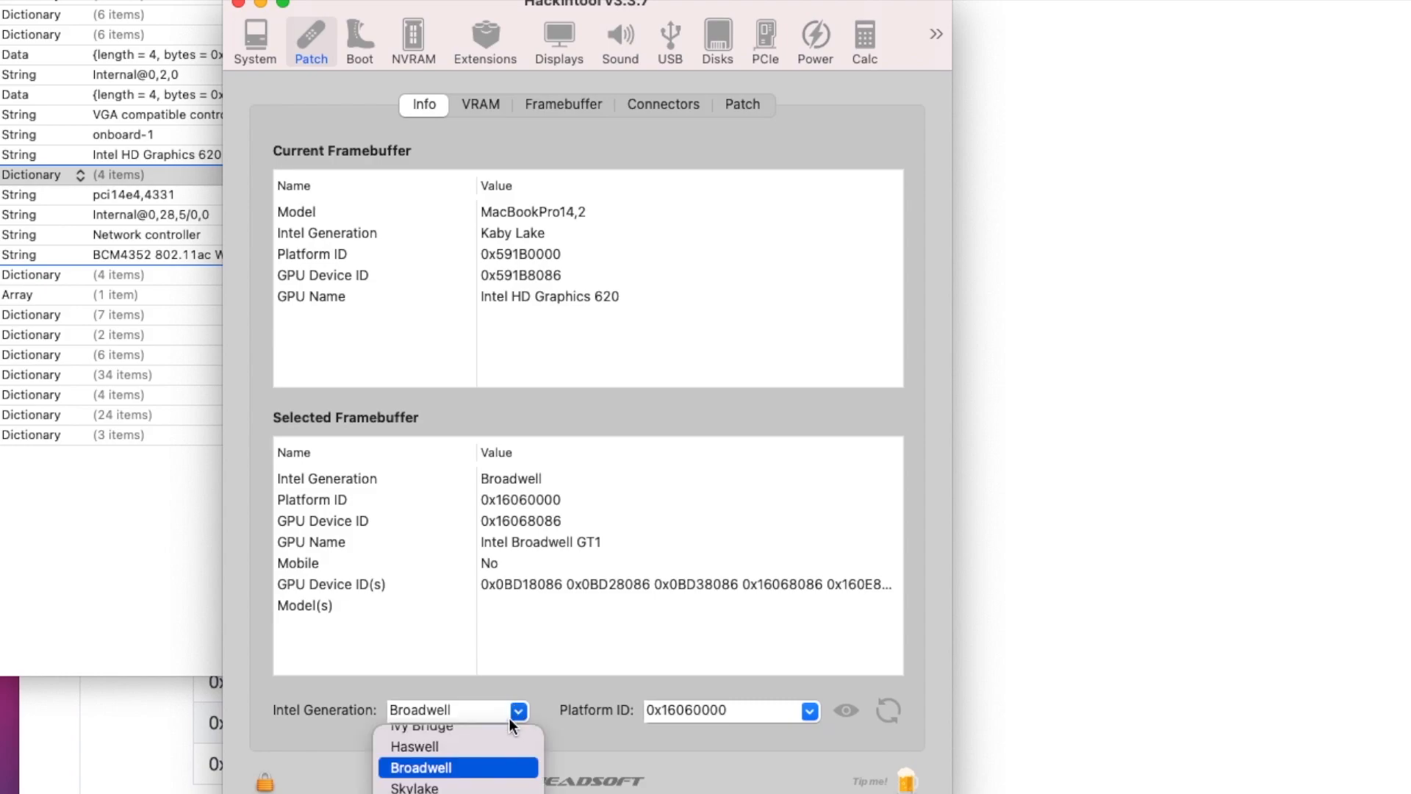
click(434, 793)
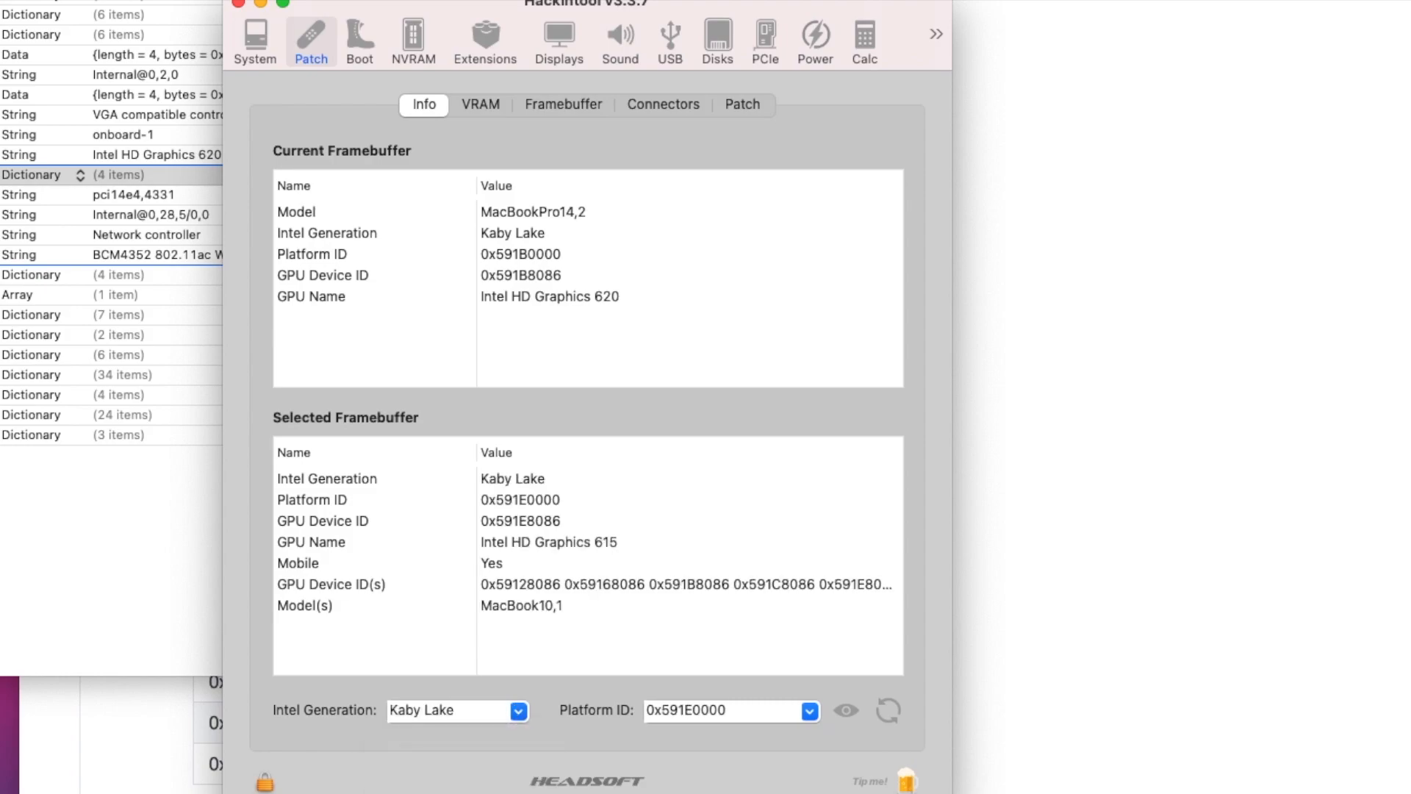
click(808, 711)
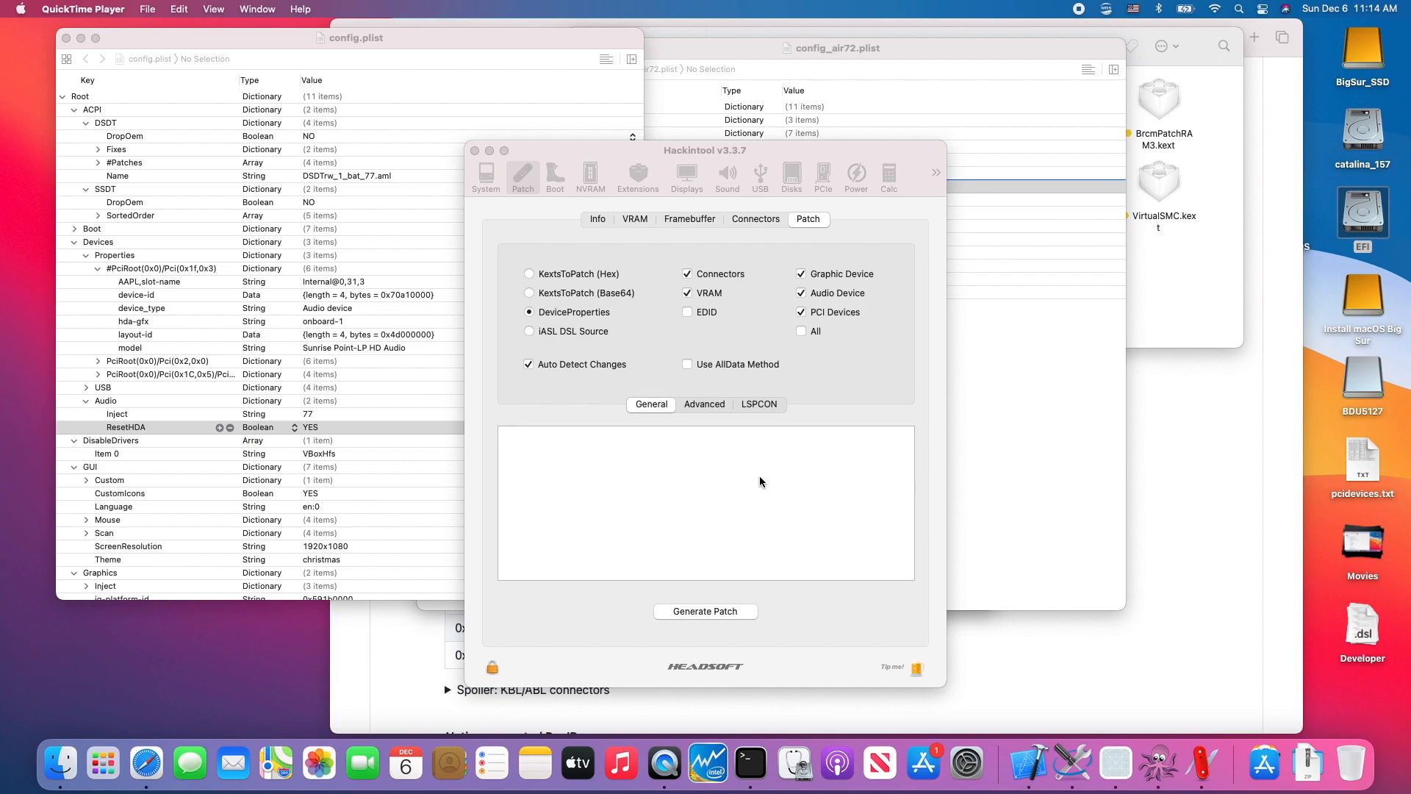
- Generate the DeviceProperties patch in Hackintool and replace the entire text of the untitled Tincta document with it
click(703, 612)
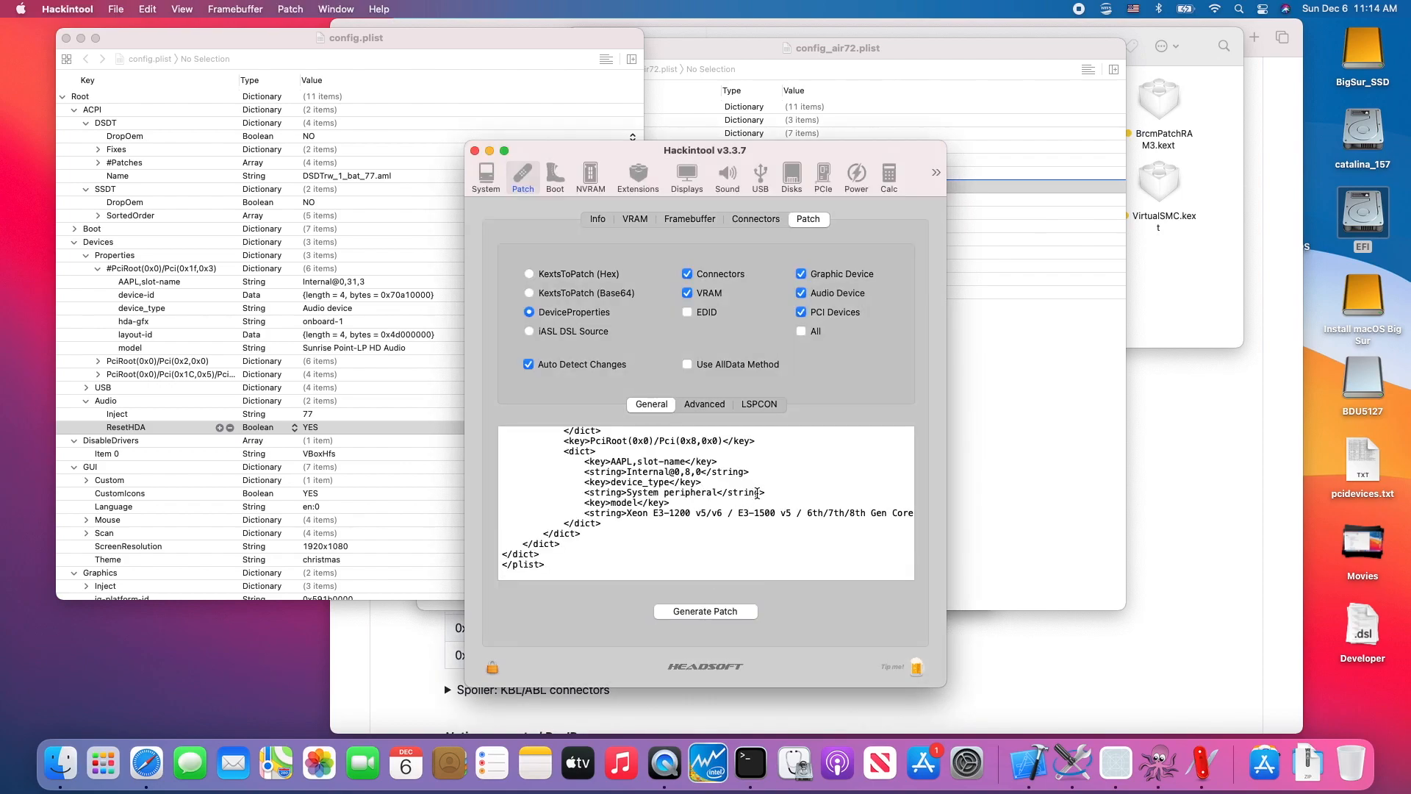
key(super+a)
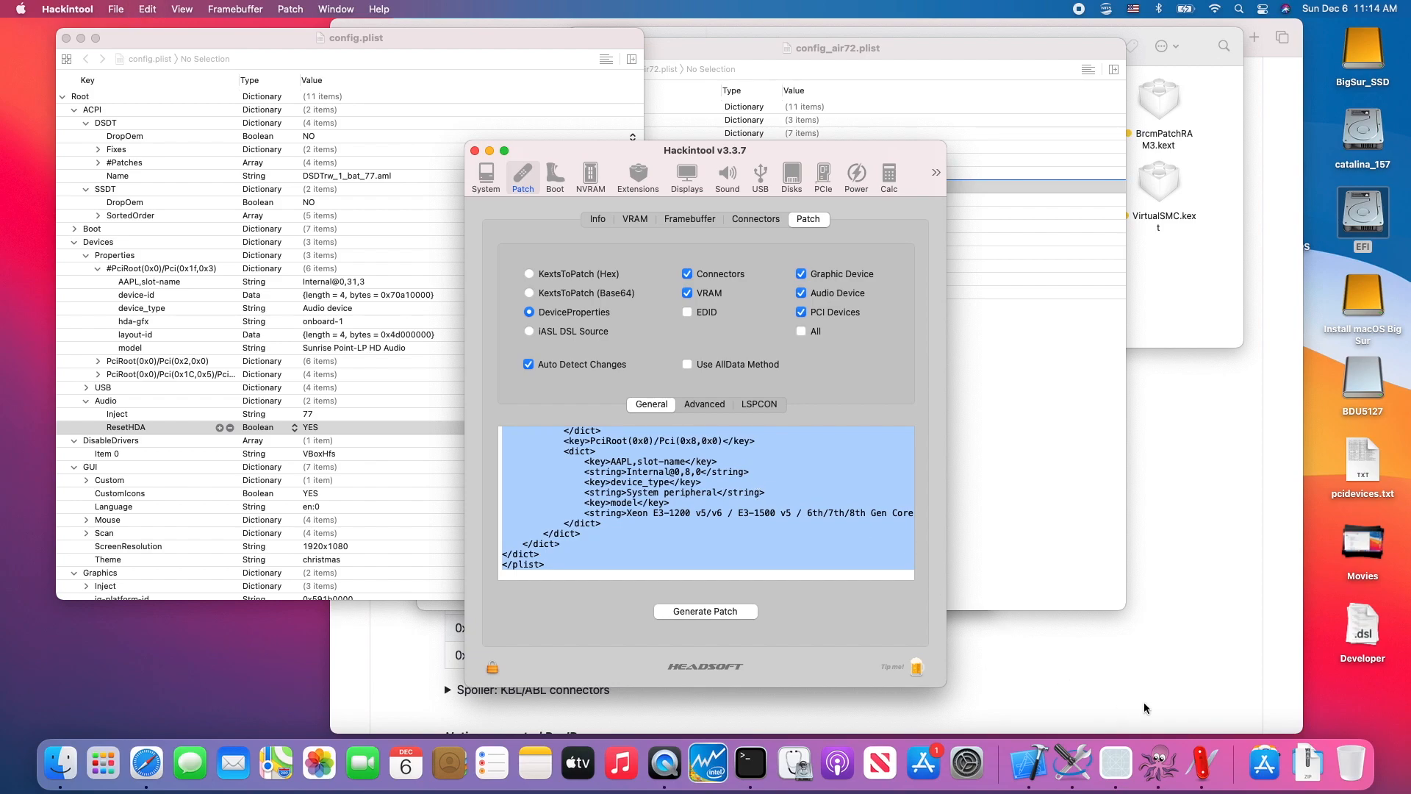
click(1159, 760)
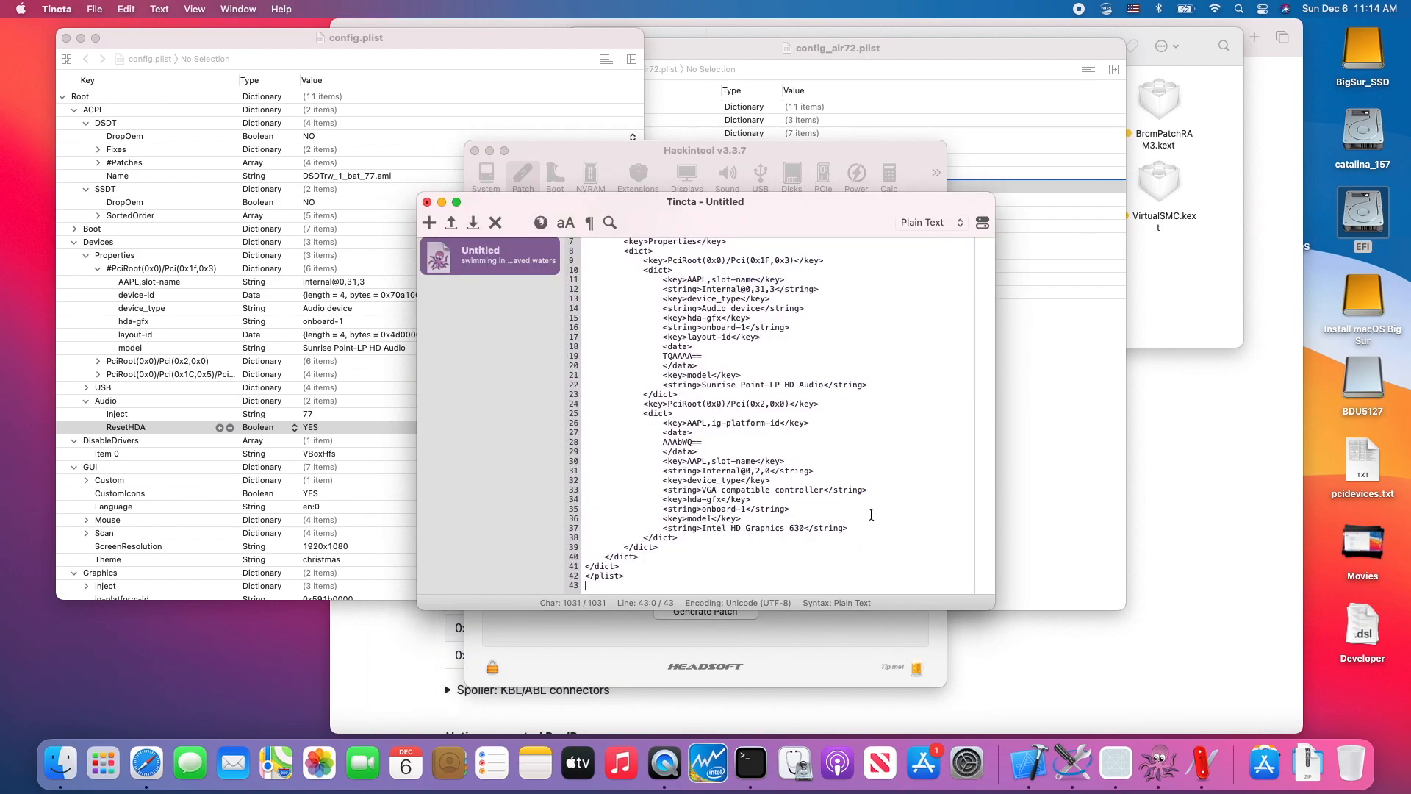
key(super+a)
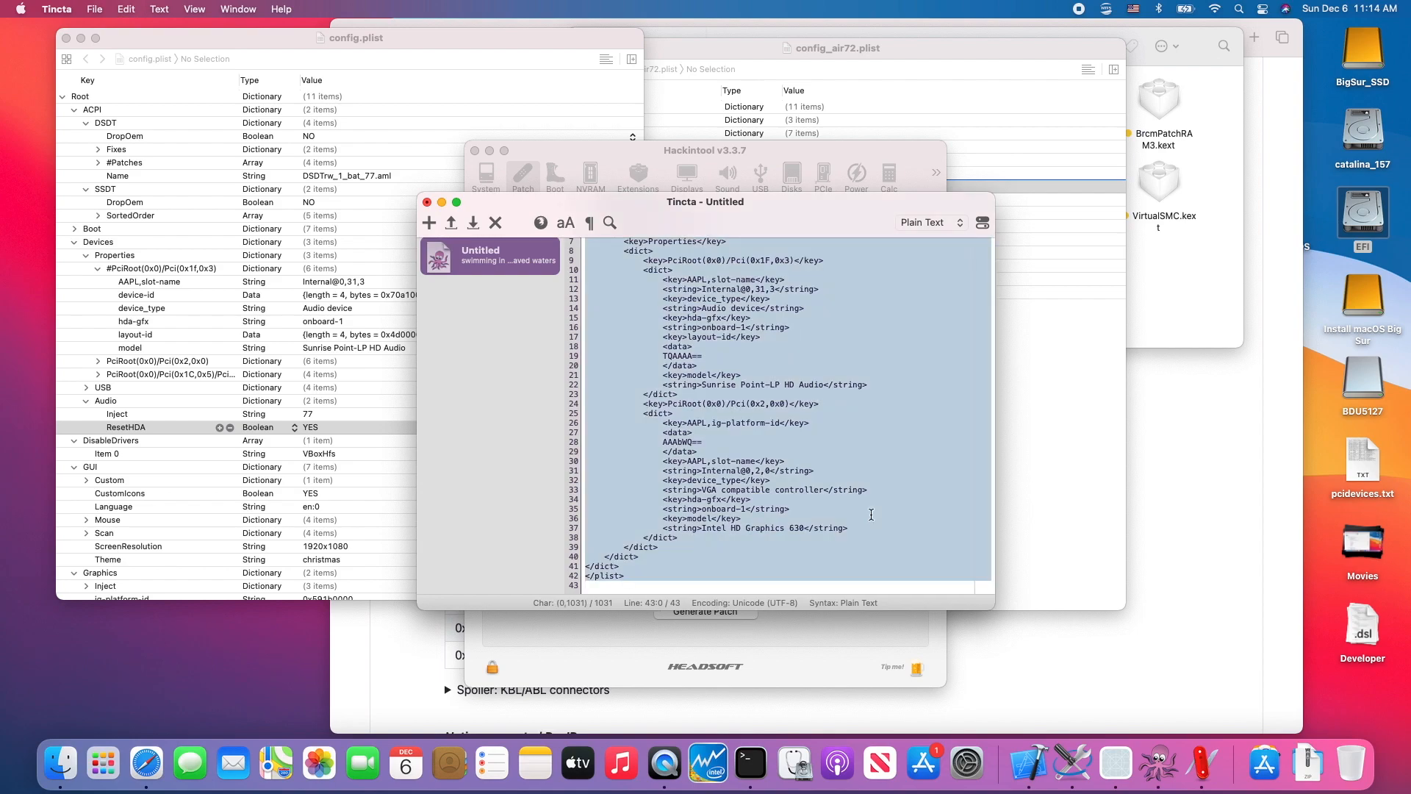
key(super+v)
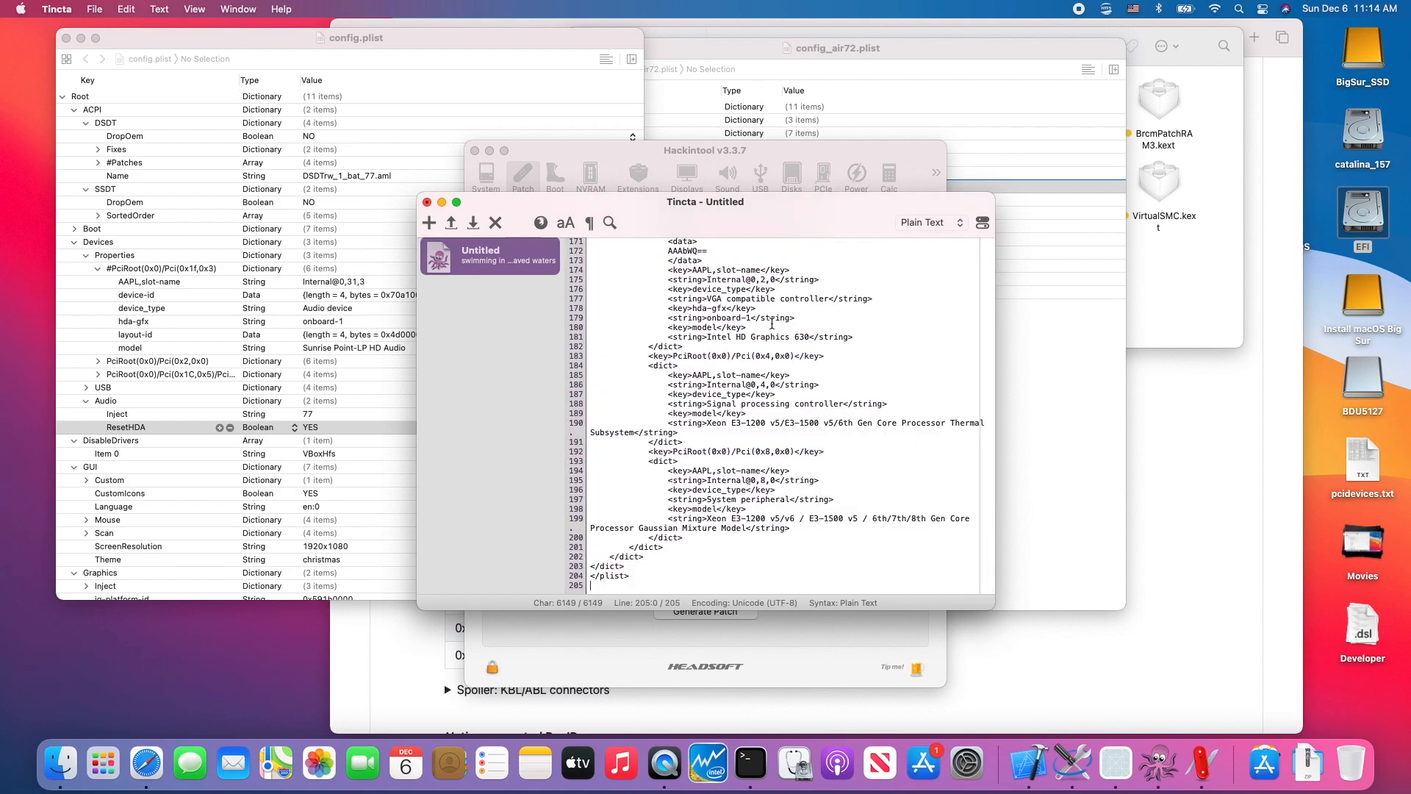
- Save the Tincta document to the Desktop as pro142_devices.plist and close its window
key(super+s)
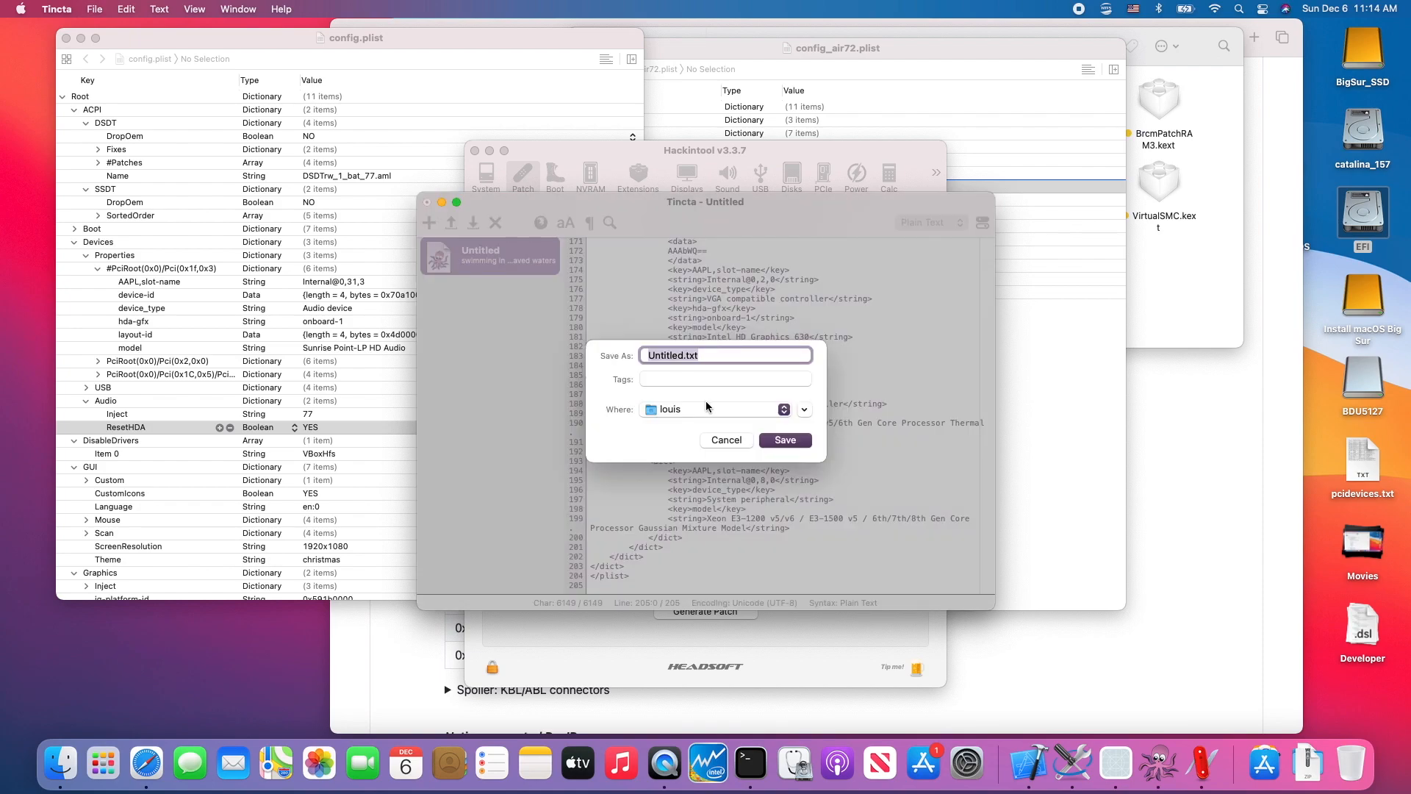
click(706, 417)
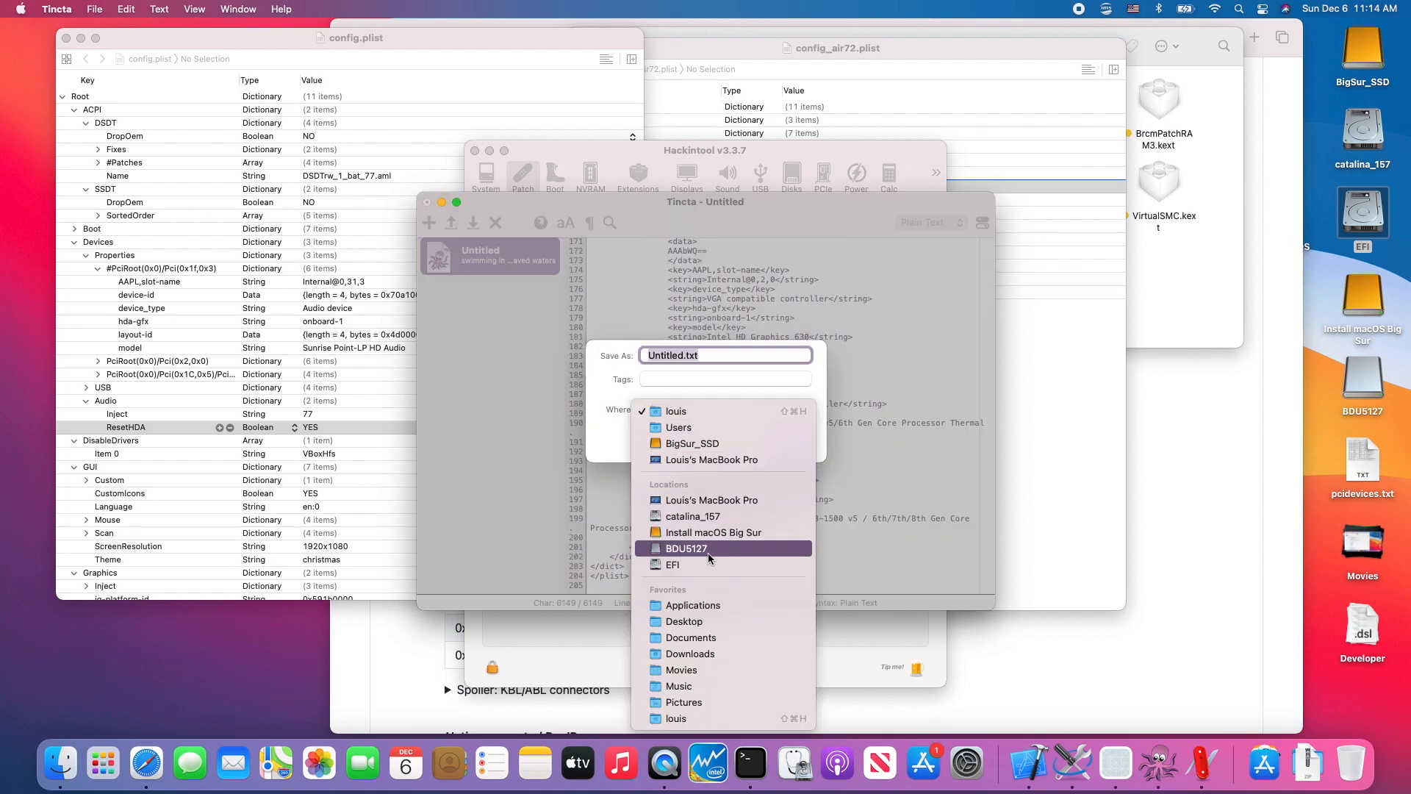
click(721, 620)
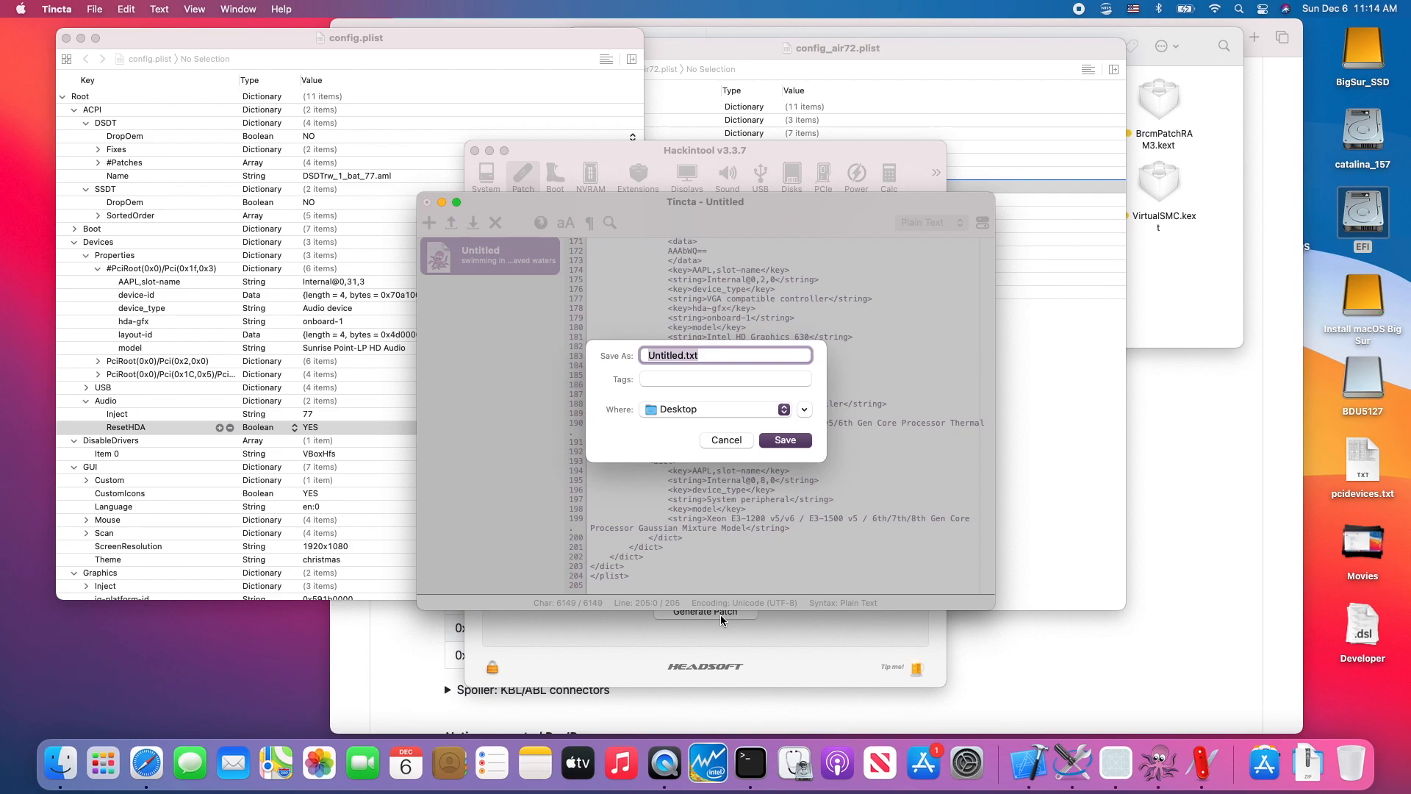
text(envy)
key(BackSpace)
key(BackSpace)
key(BackSpace)
key(BackSpace)
text(pro142.p)
key(BackSpace)
key(BackSpace)
key(BackSpace)
key(BackSpace)
text(_devices.plist)
key(Return)
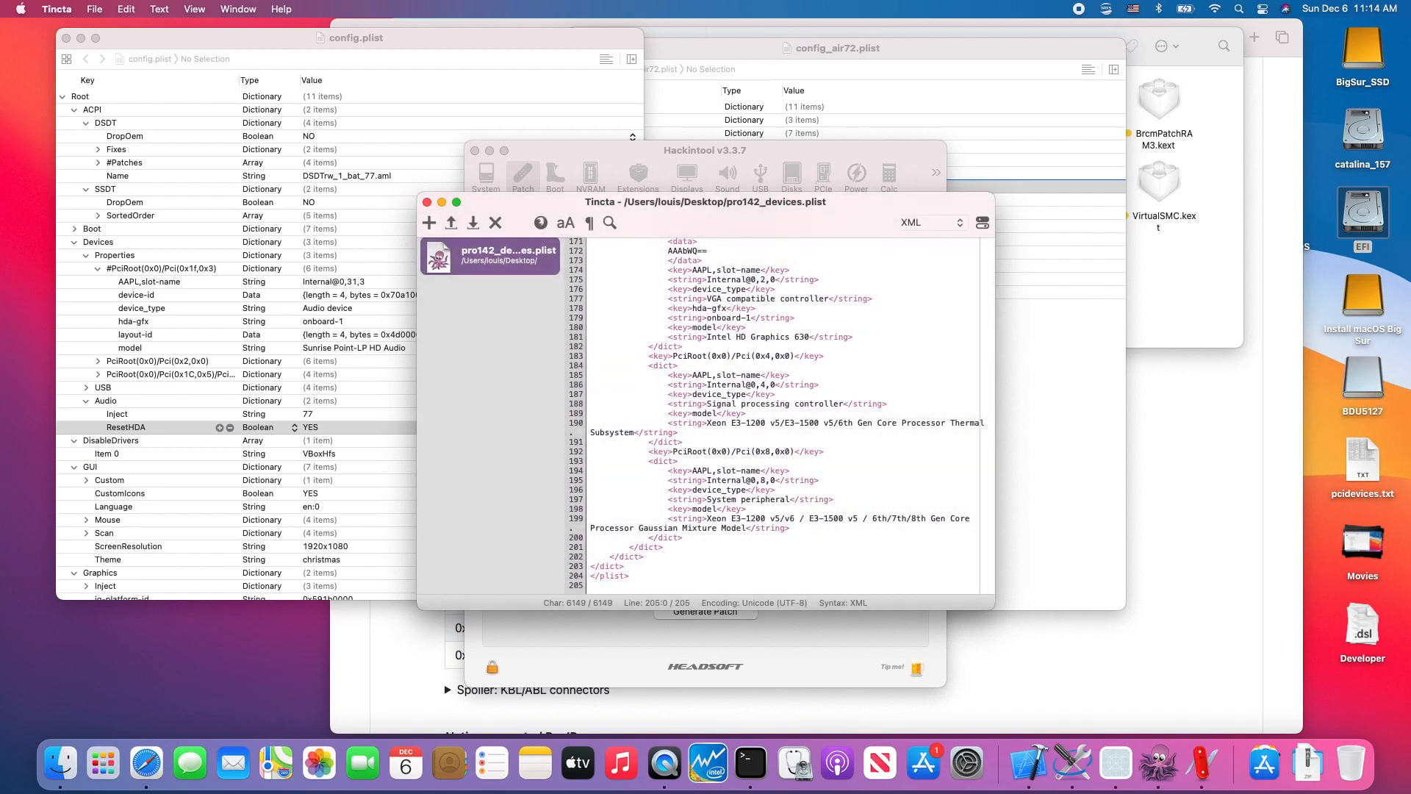
click(427, 203)
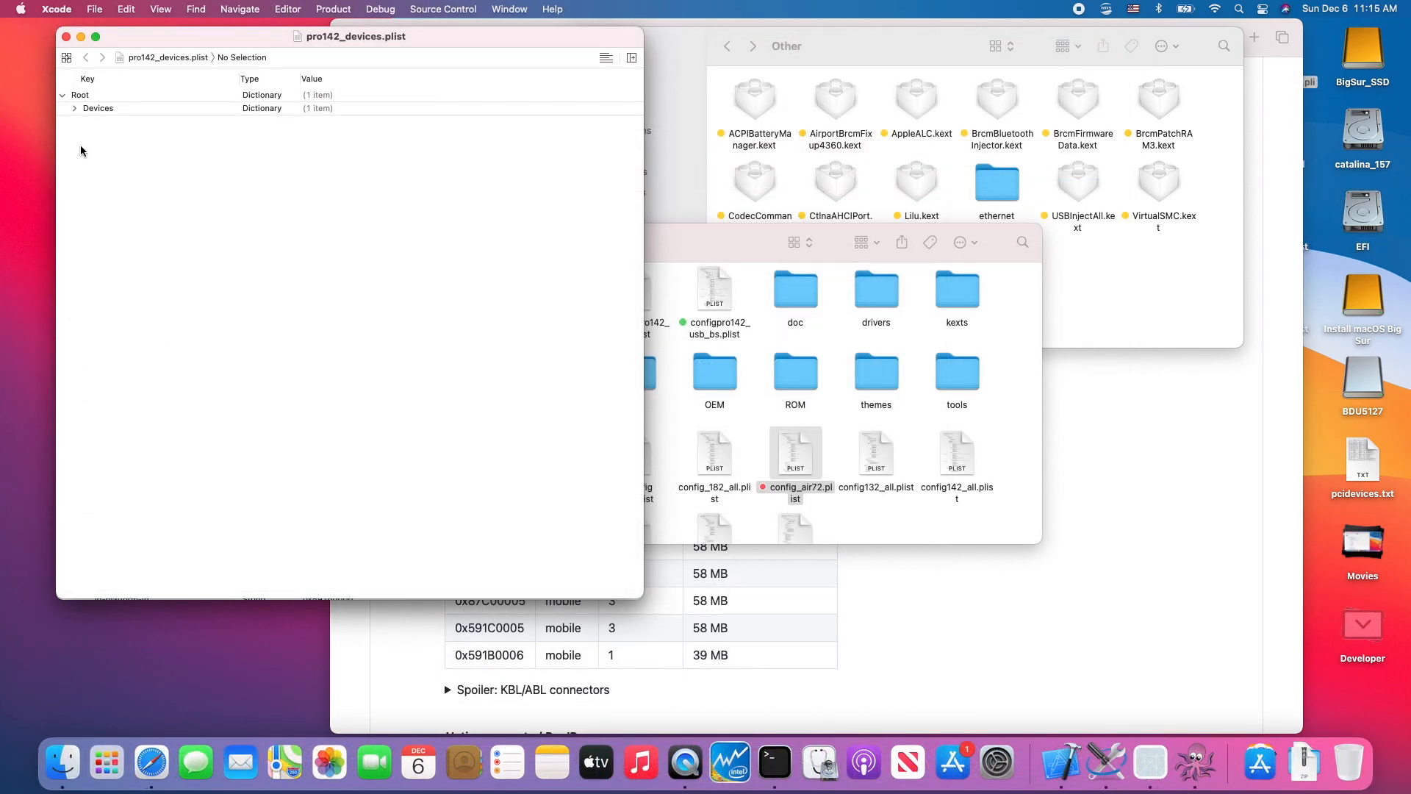
- Expand Devices Properties in pro142_devices.plist and examine the generated PciRoot entries through the HD Audio device
click(74, 106)
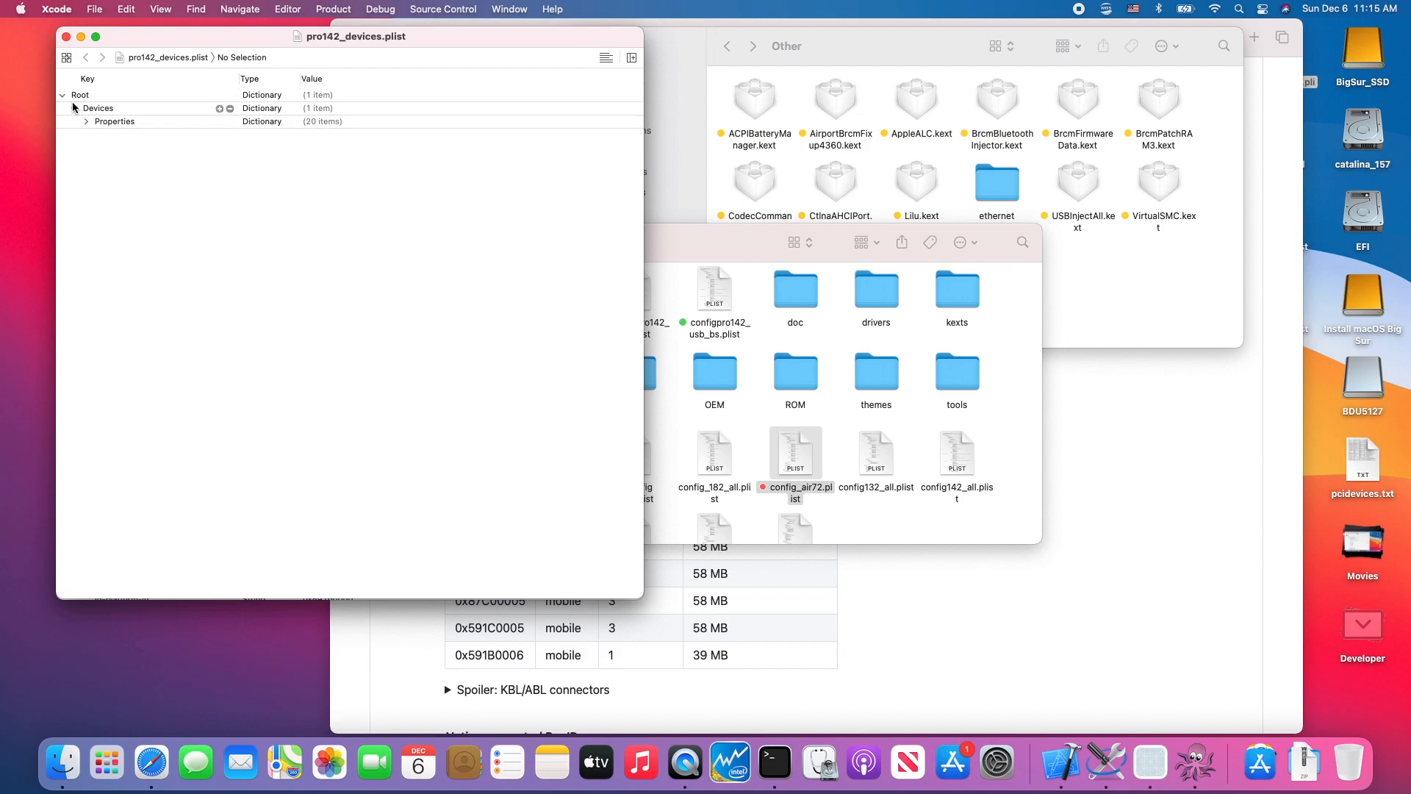
click(86, 121)
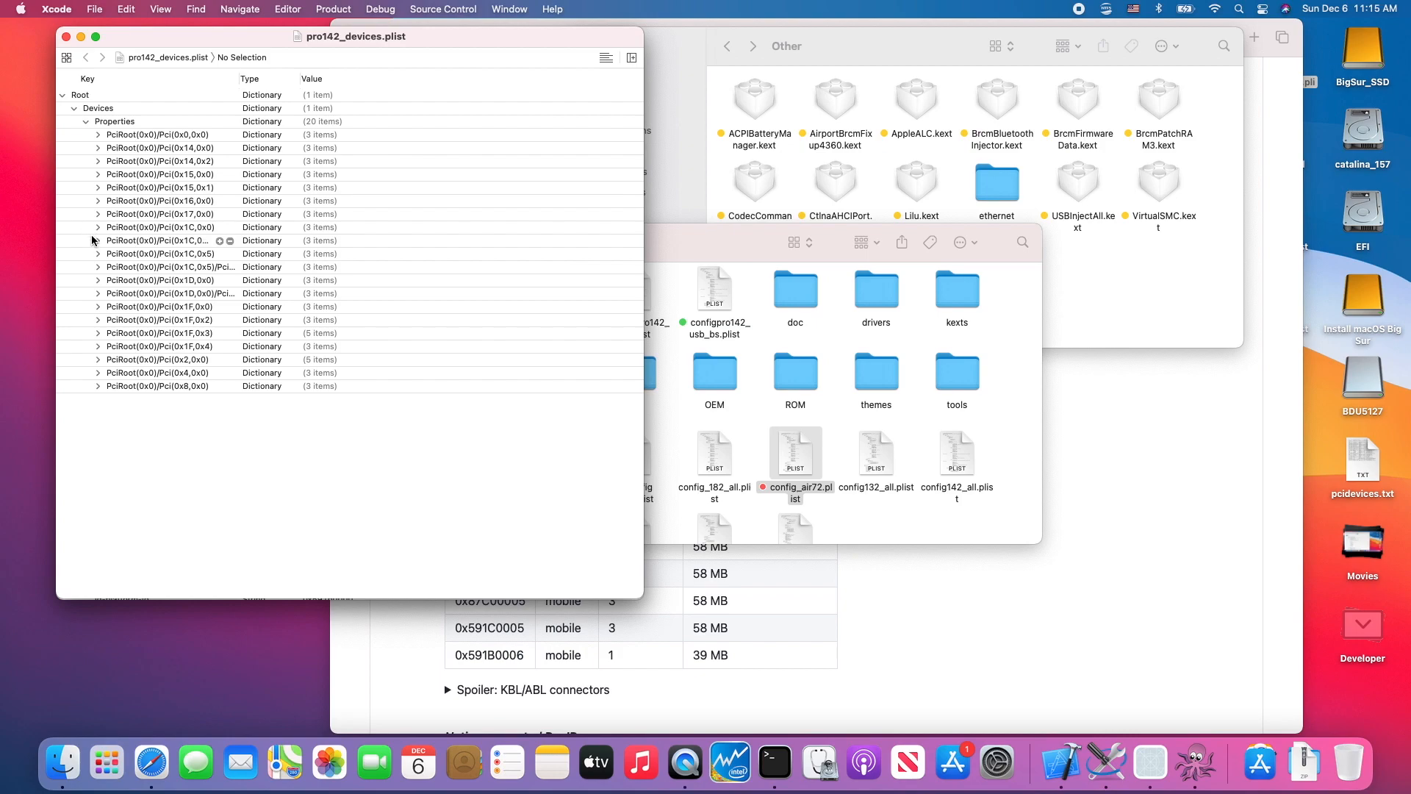
click(99, 240)
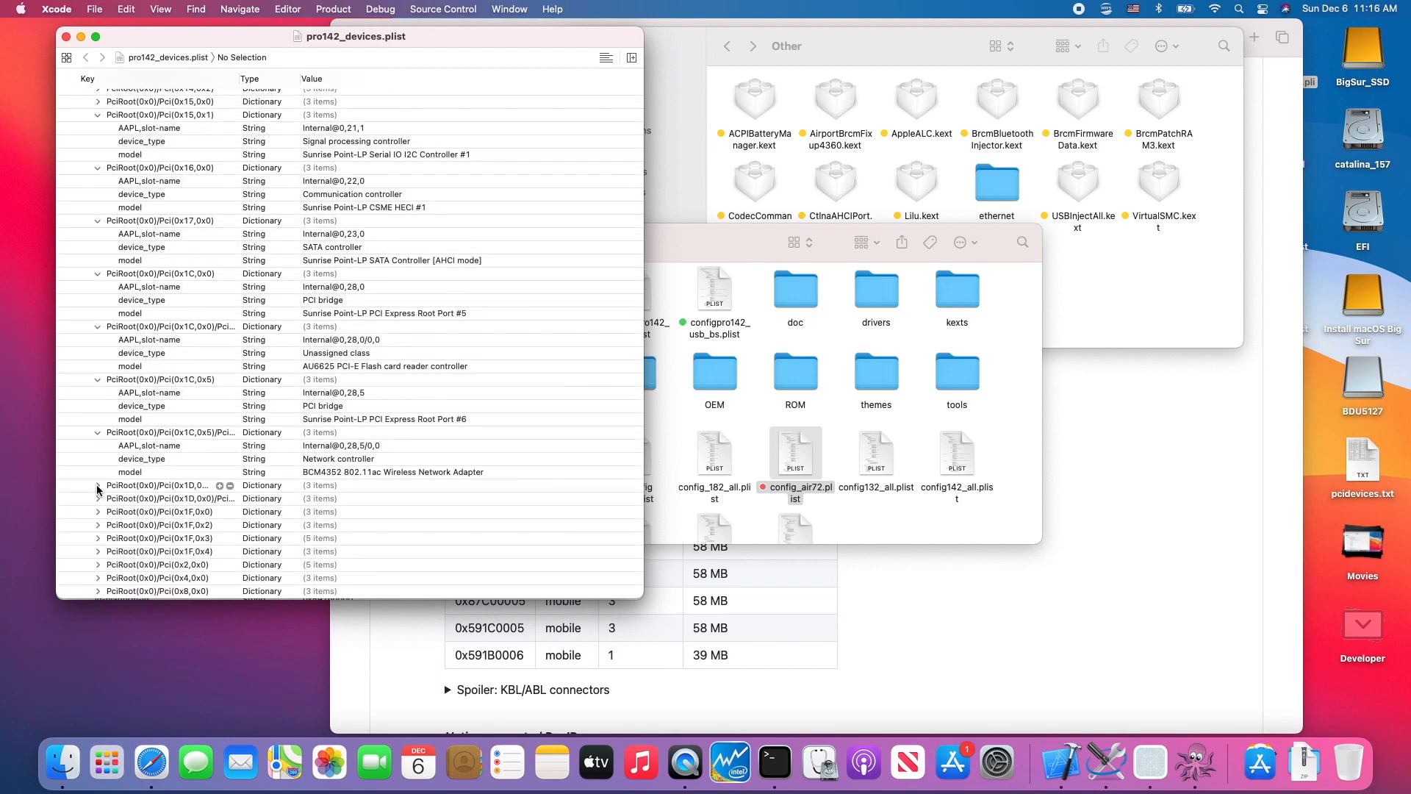
click(97, 486)
scroll(97, 489, down, 2)
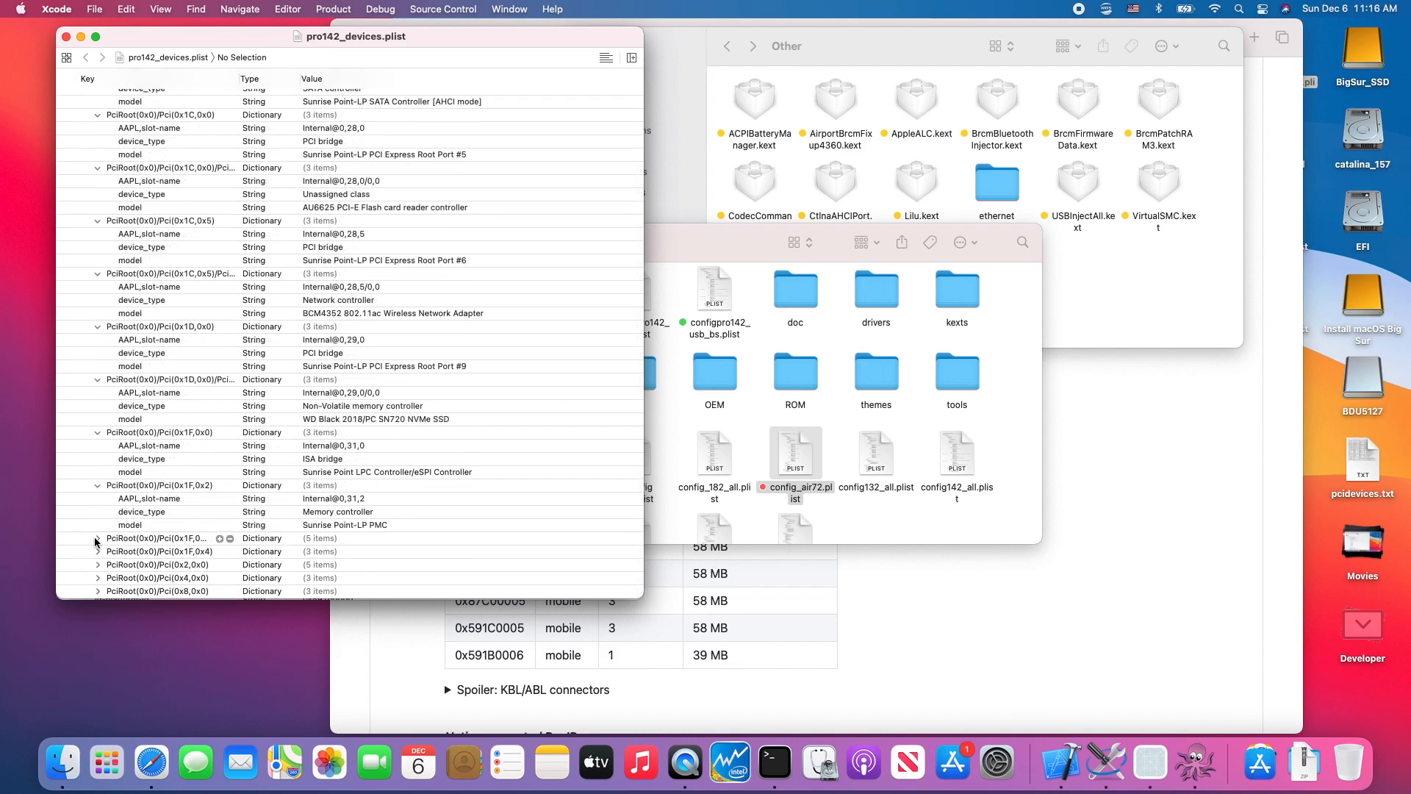
click(95, 539)
scroll(96, 542, down, 3)
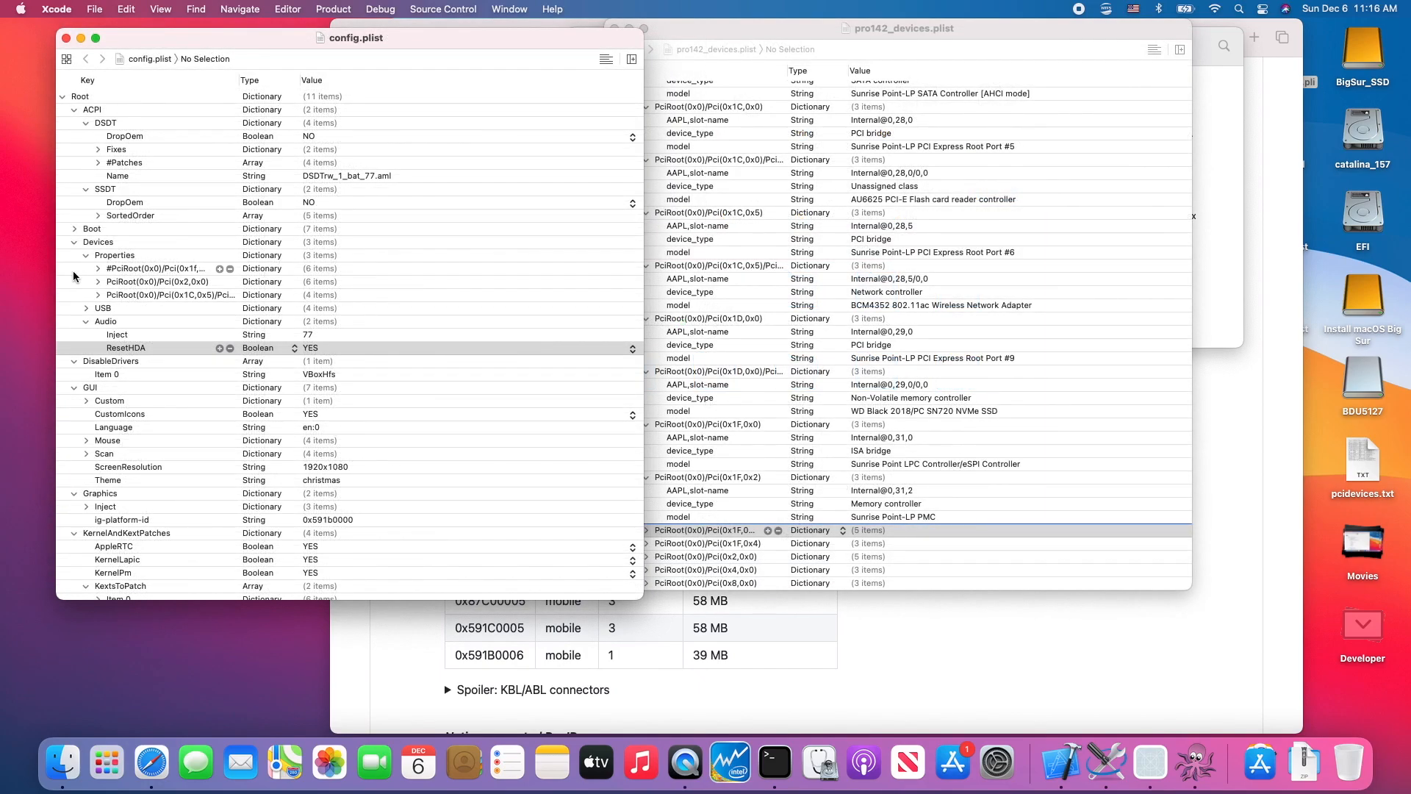
- Paste the copied PciRoot(0x0)/Pci(0x1F,0x3) audio dictionary into Devices Properties of config.plist and check its properties
click(73, 272)
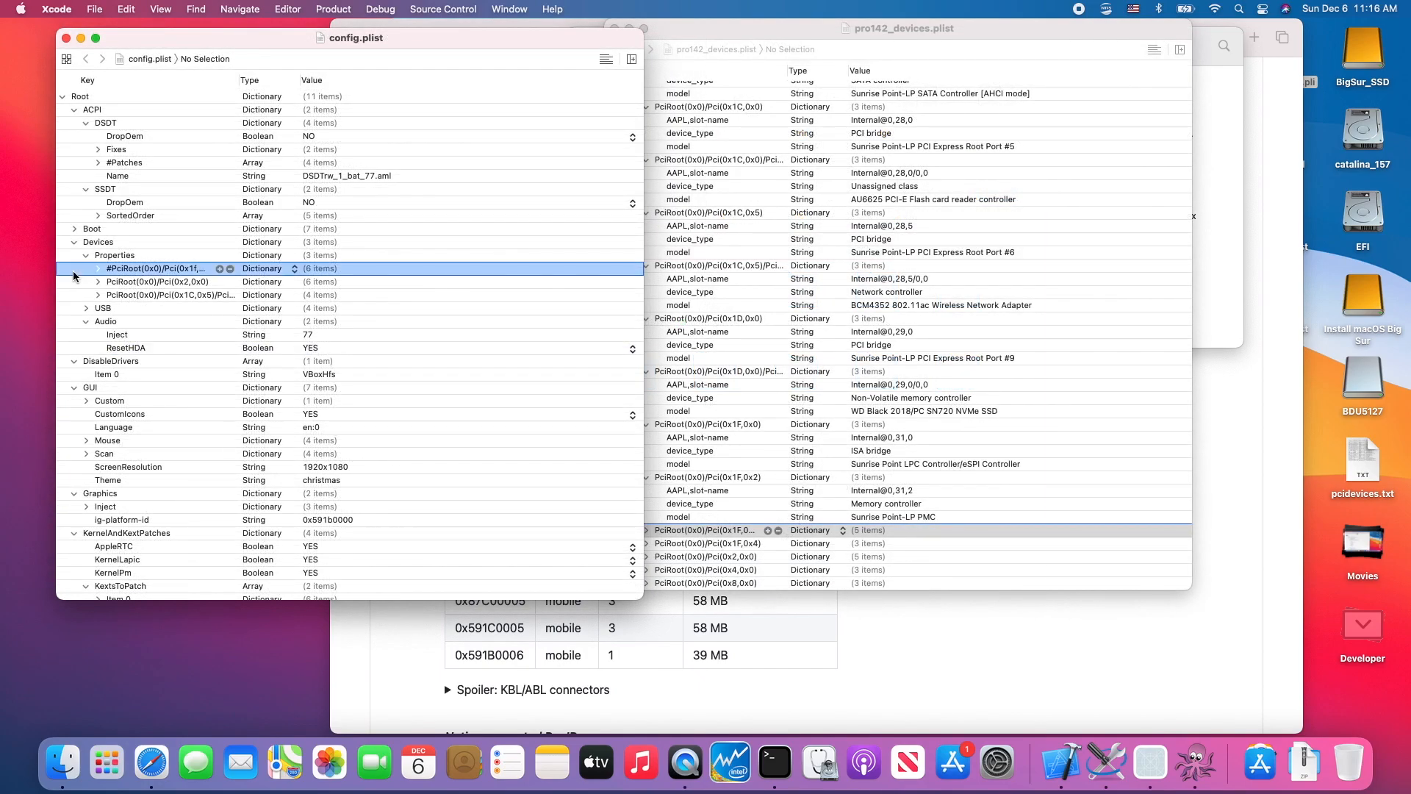
key(super+v)
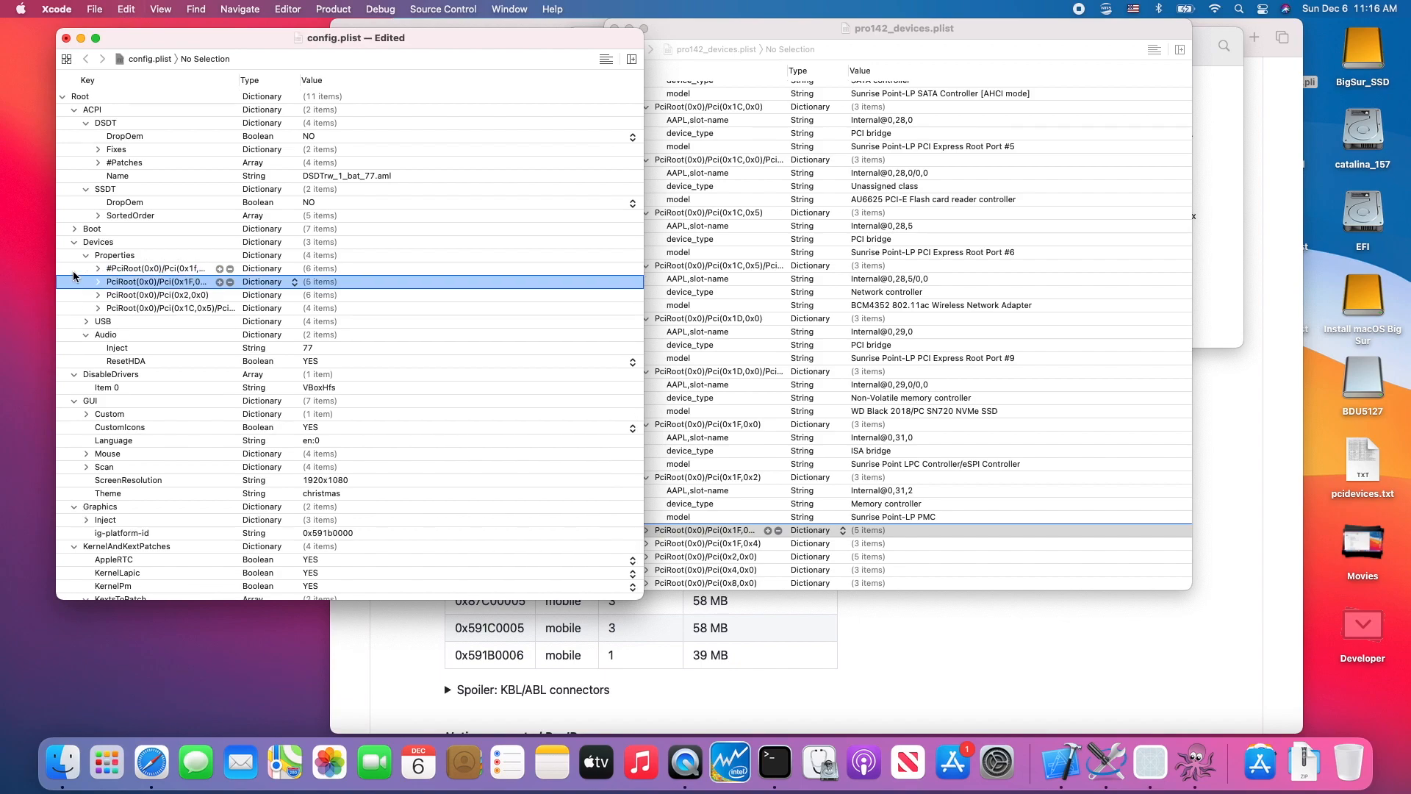
click(98, 282)
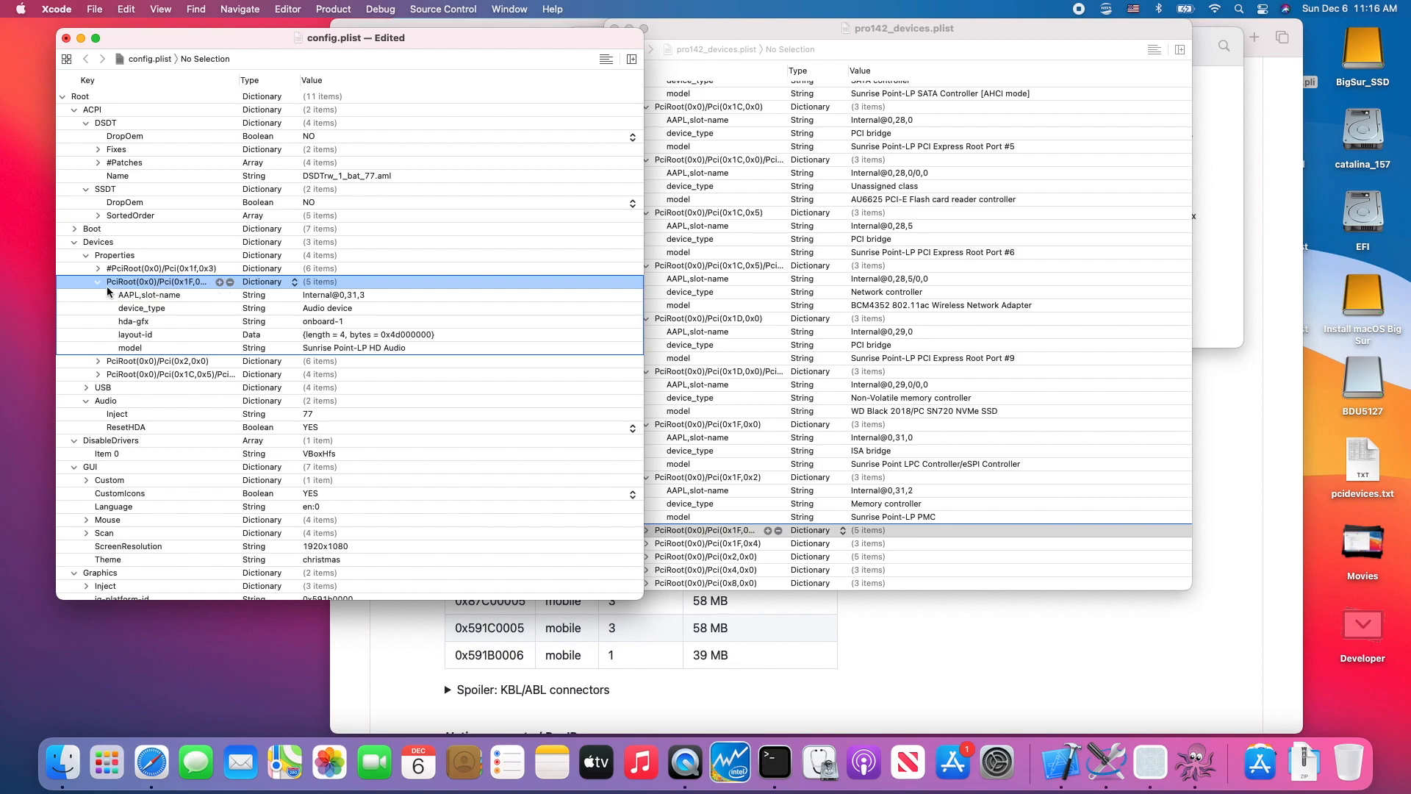
click(98, 283)
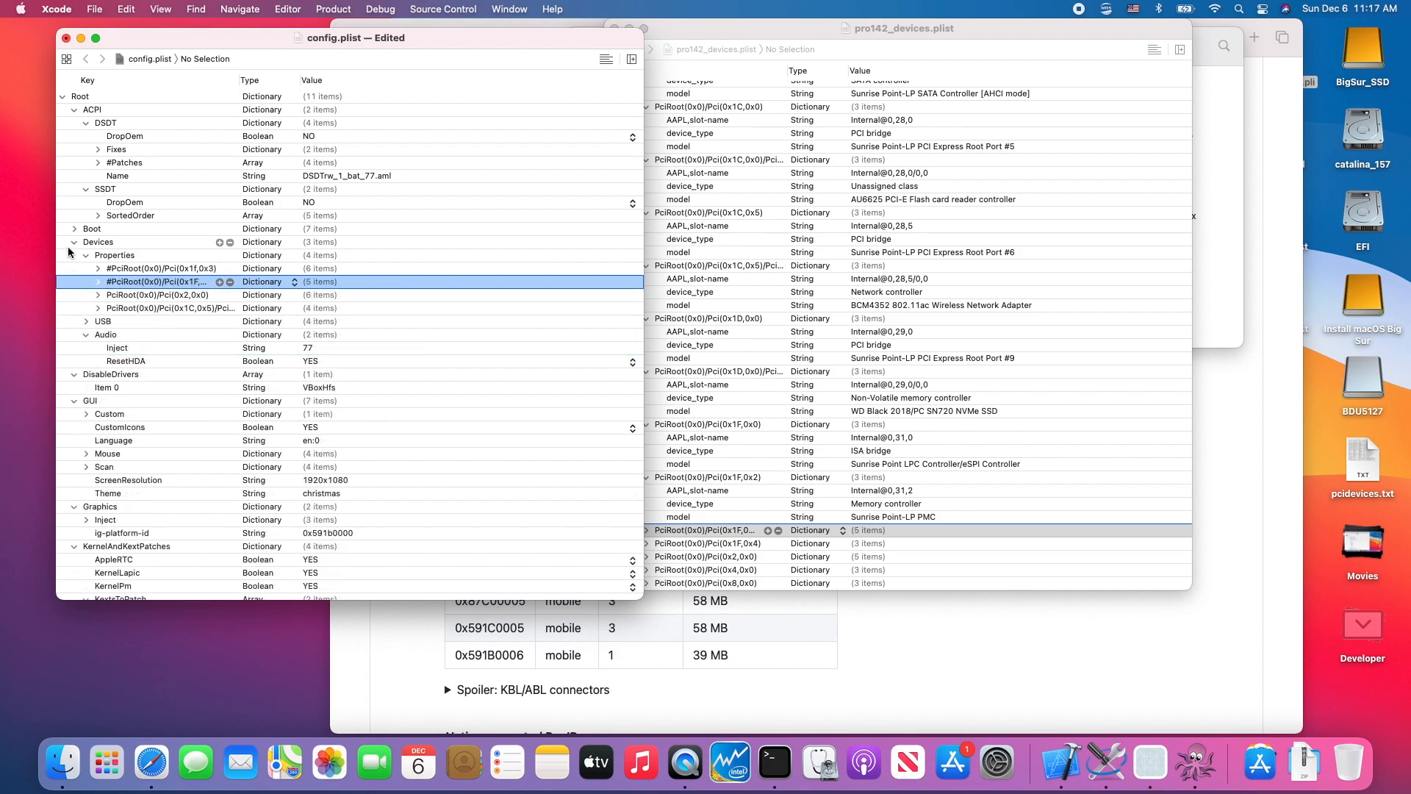
- Review the Properties, USB and Audio dictionaries under Devices in config.plist, leaving all three collapsed
click(74, 242)
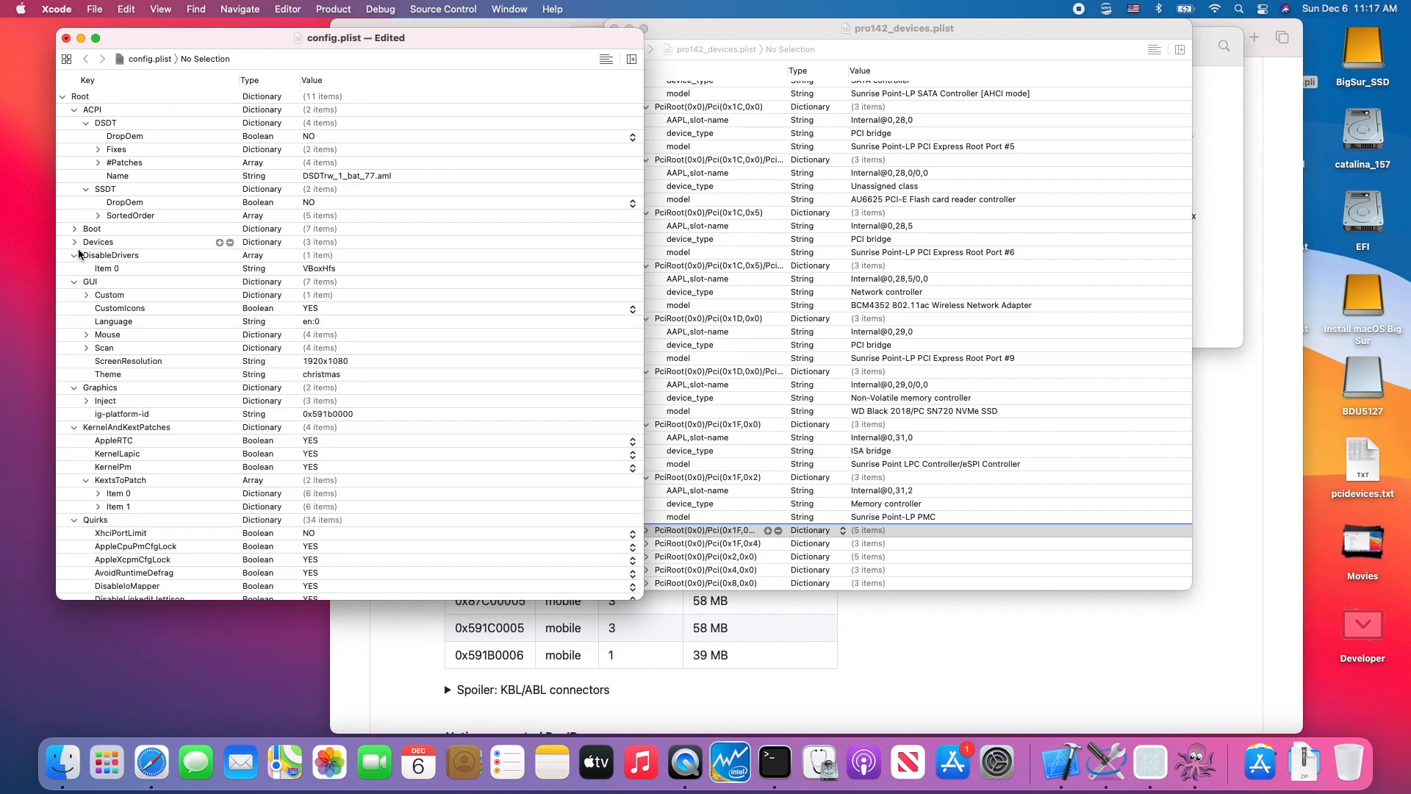
click(73, 242)
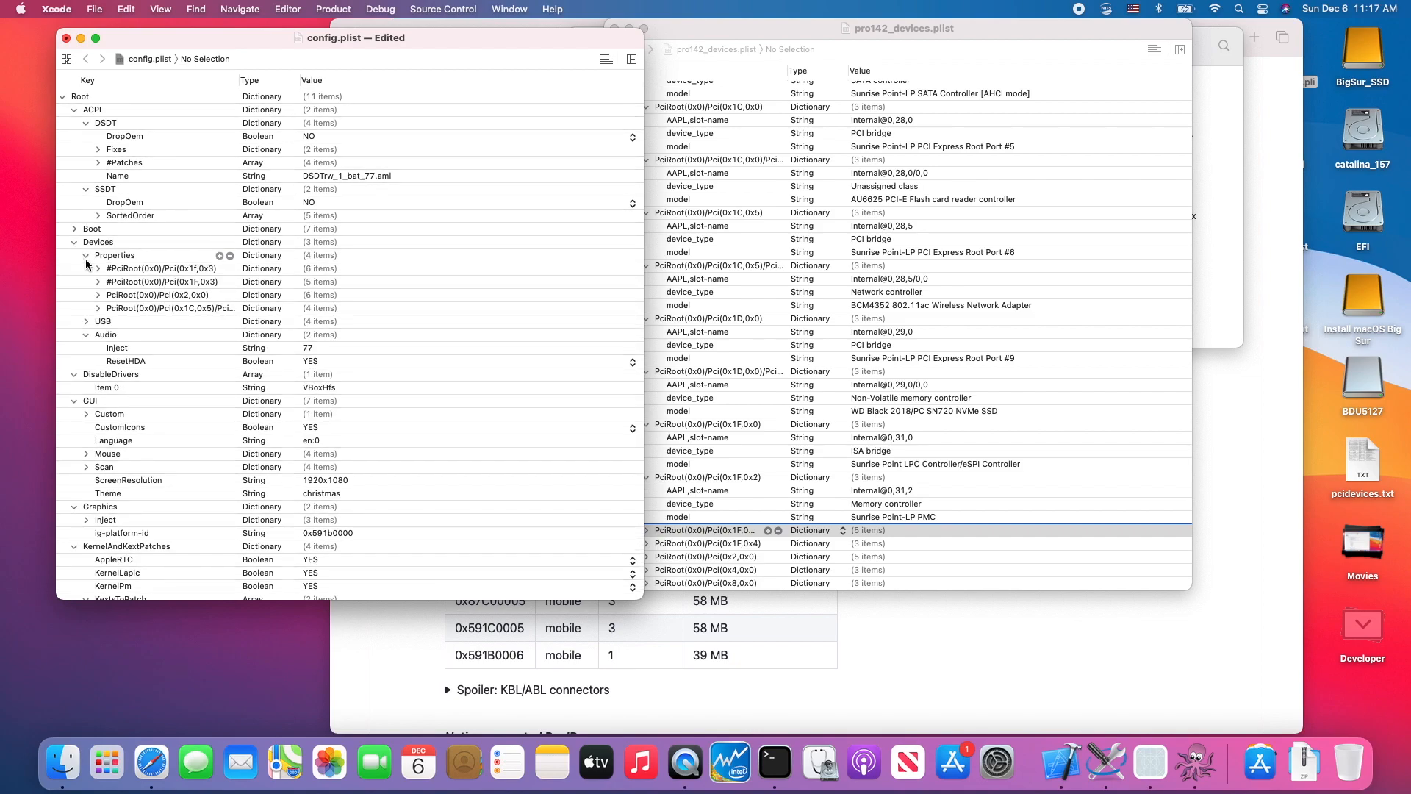
click(86, 256)
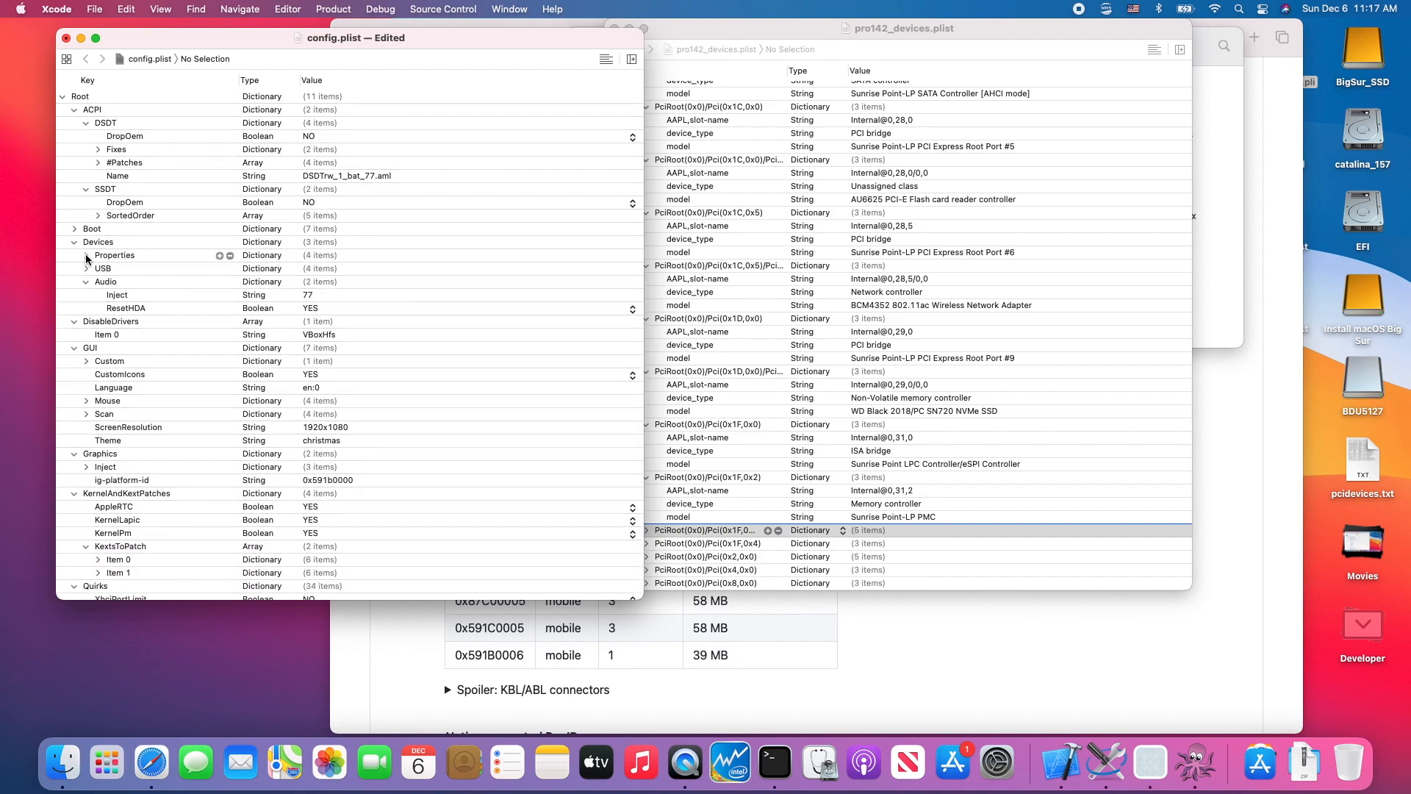
click(86, 269)
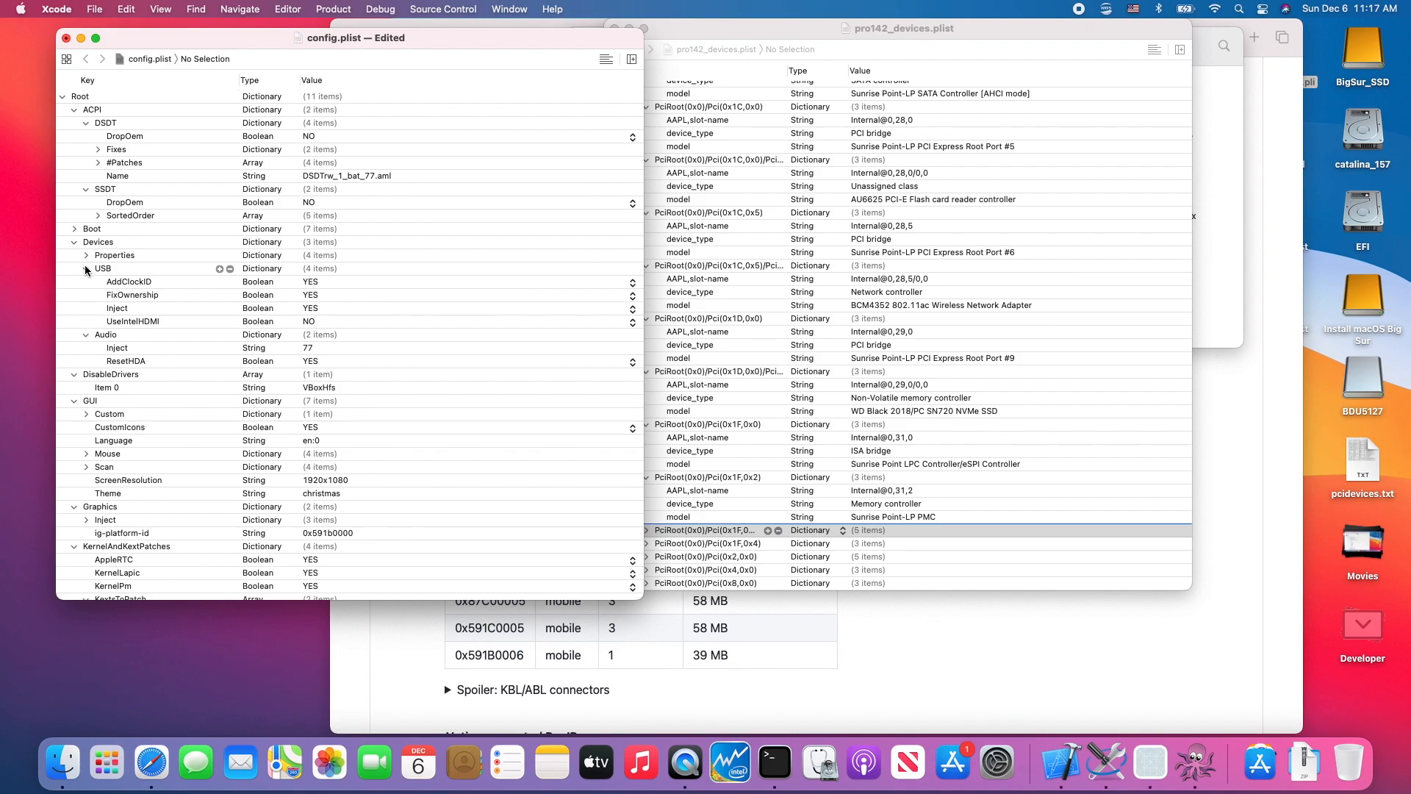
click(86, 268)
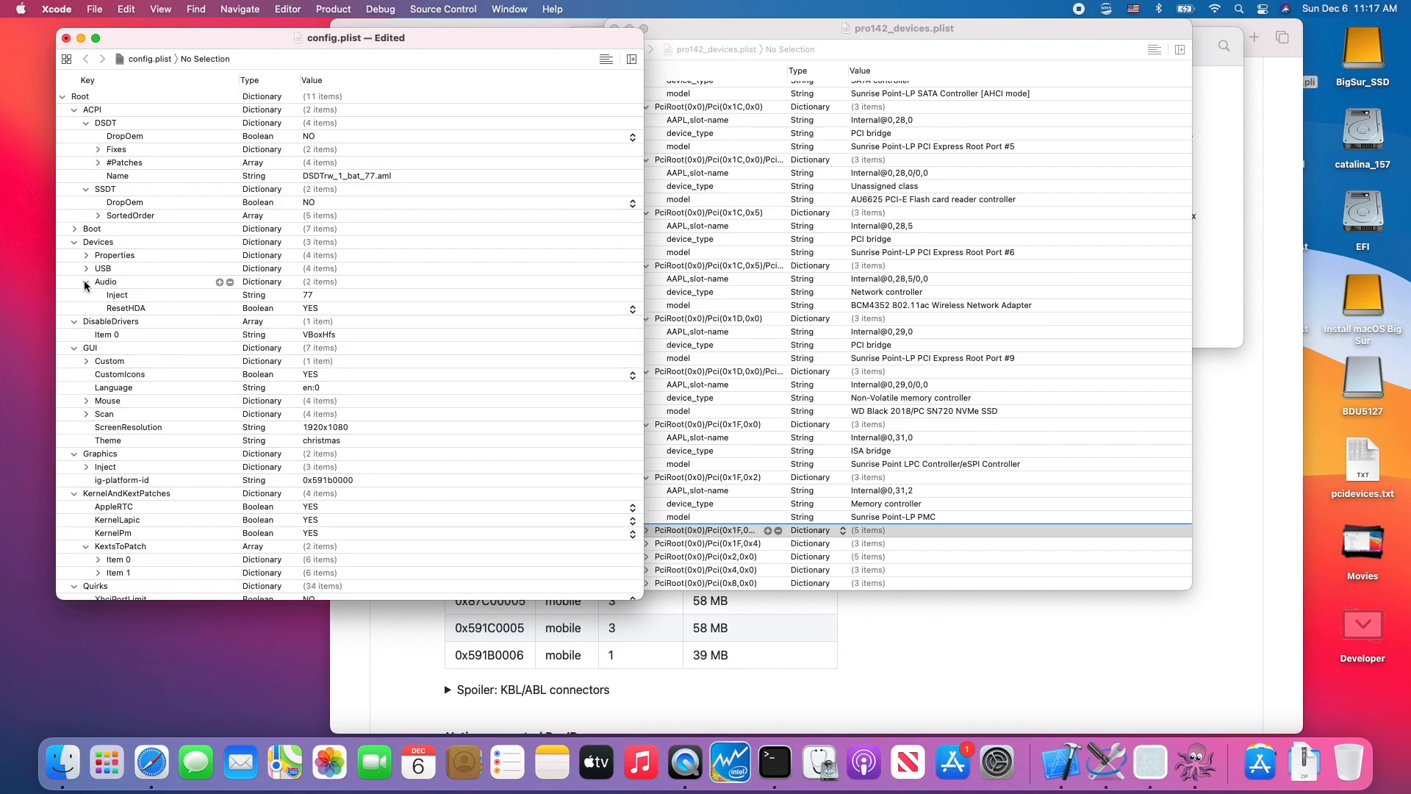
click(86, 283)
click(86, 283)
click(86, 280)
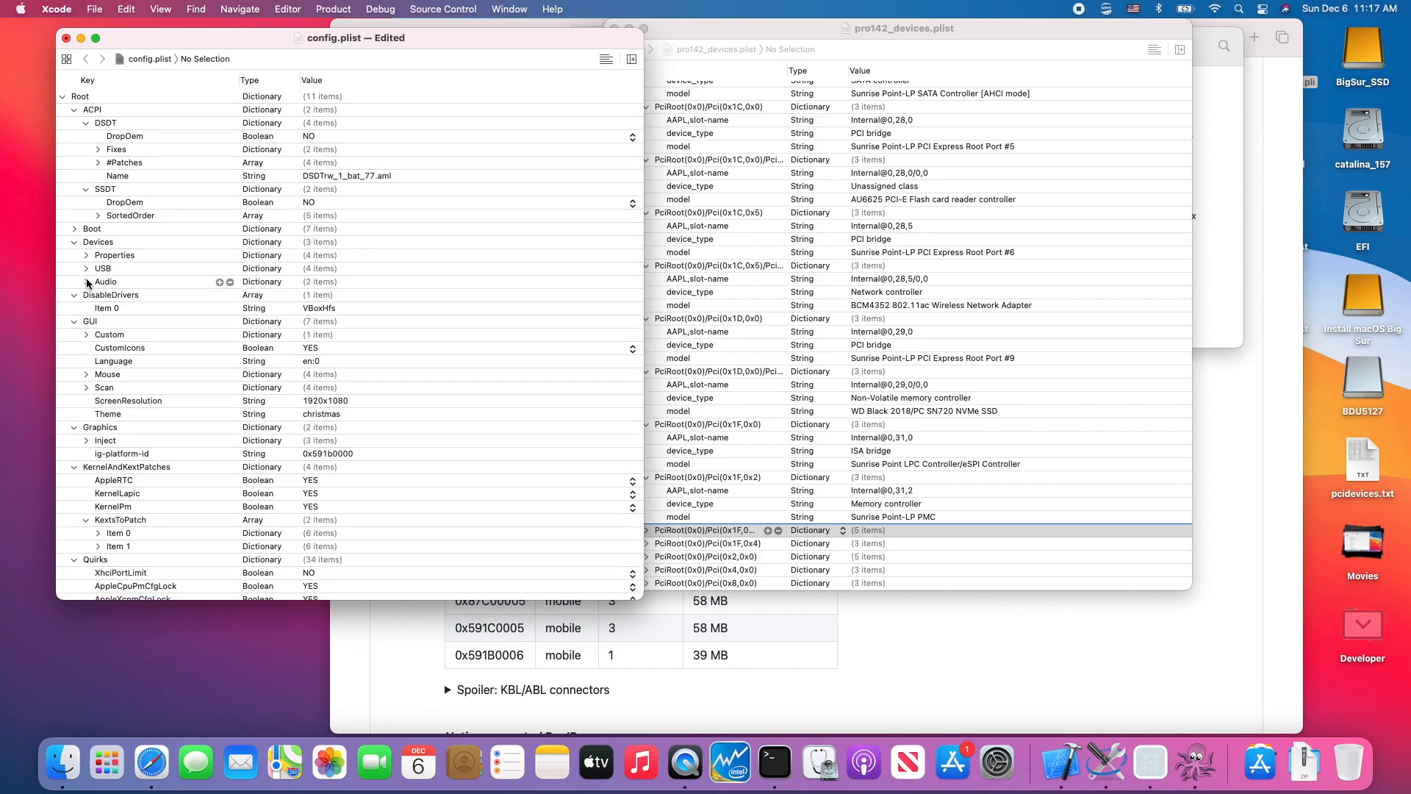